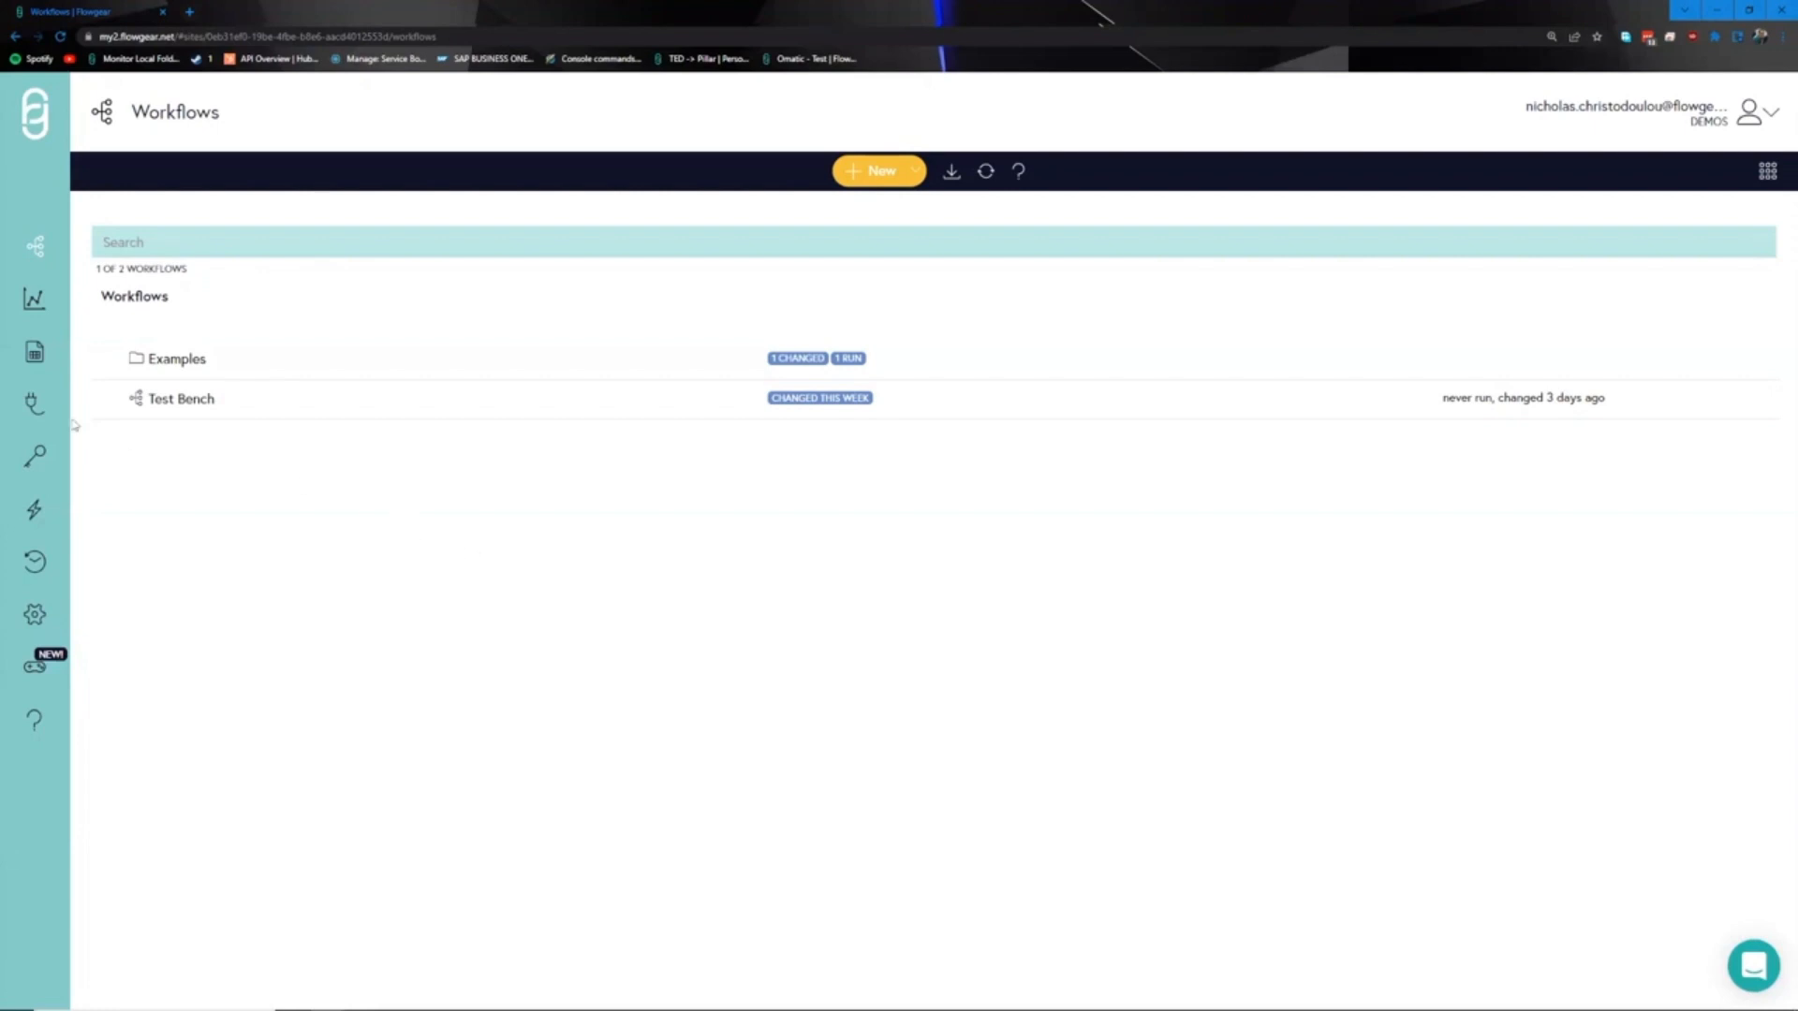
- Start a new connection using the ConnectWise Manage connector and set its site environment to Test
left_click(35, 404)
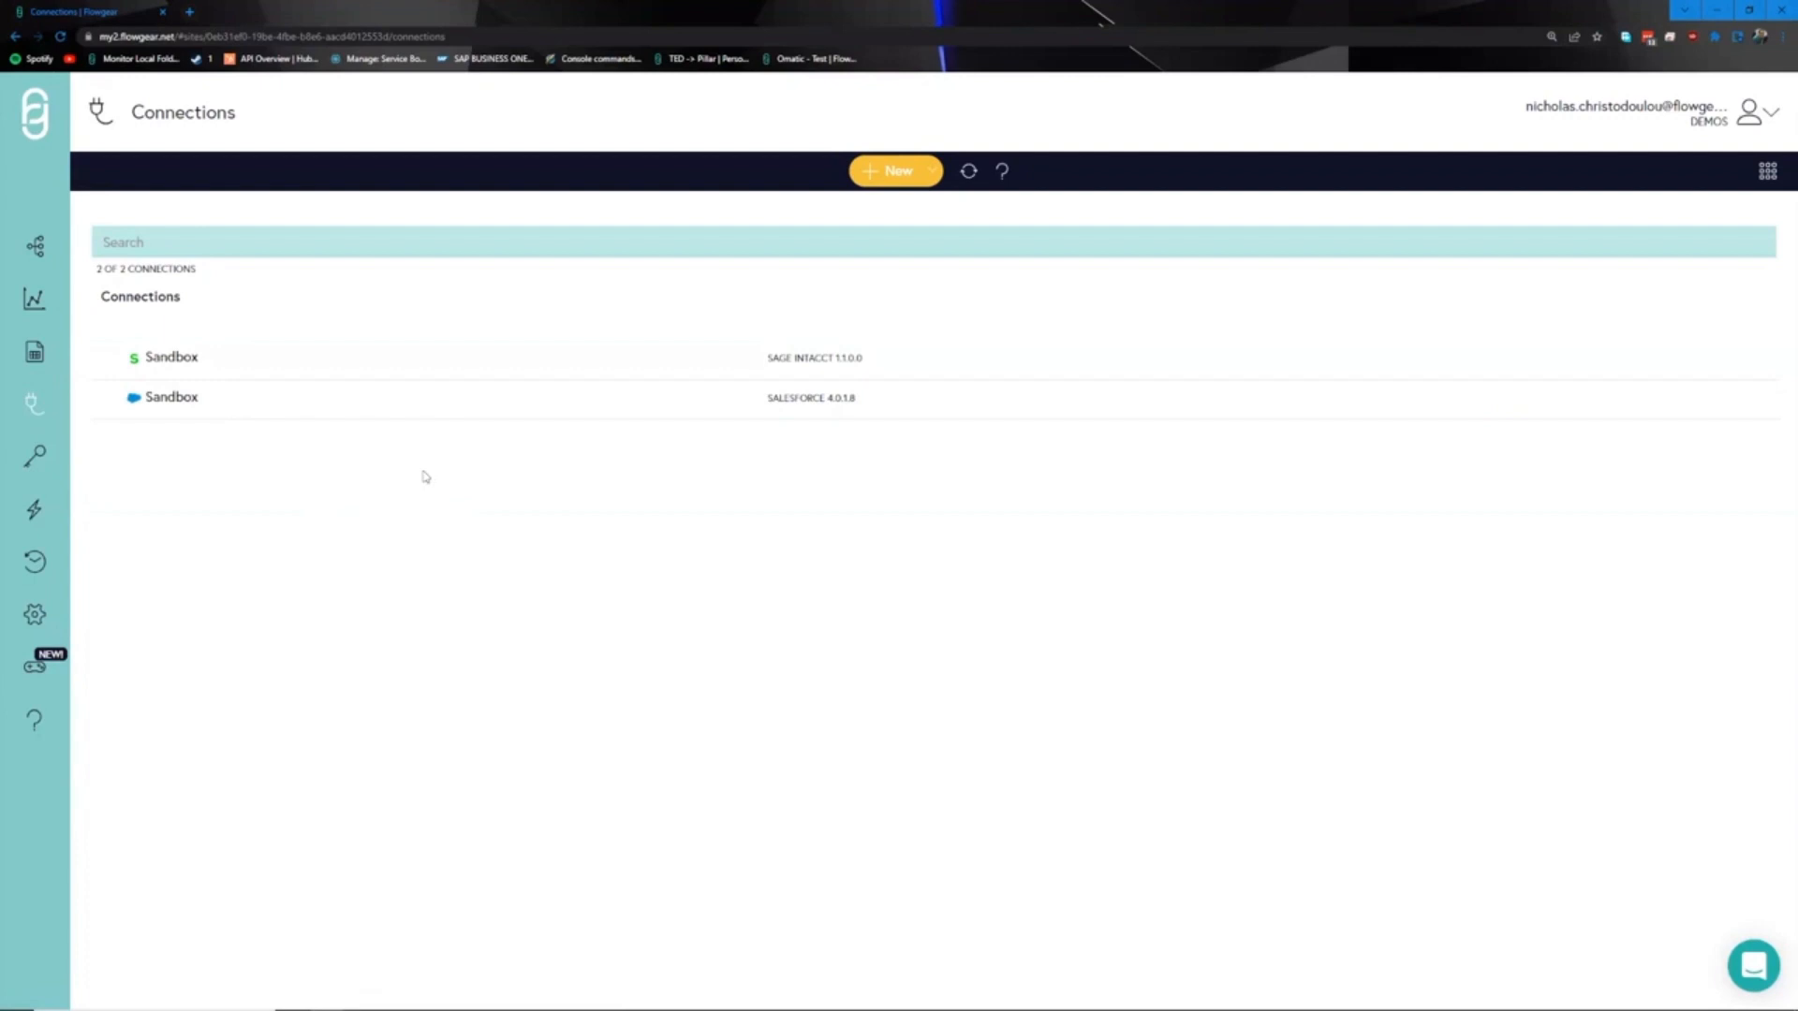
left_click(888, 174)
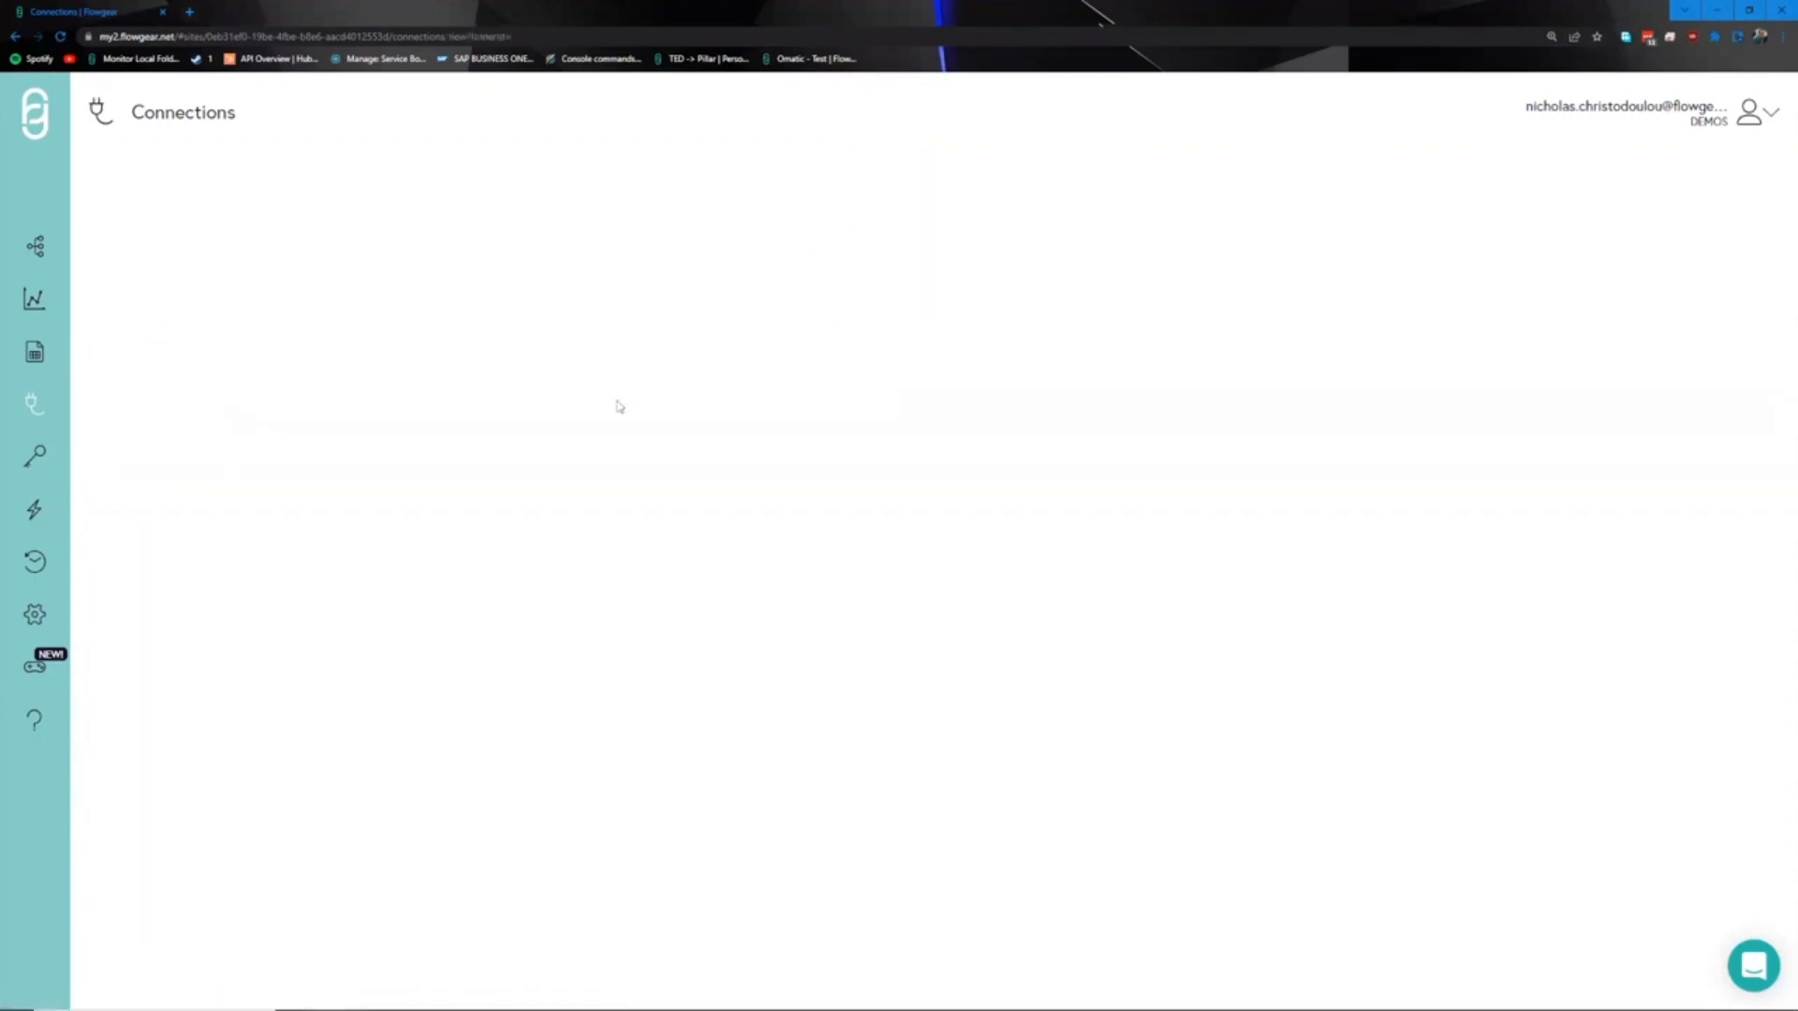
left_click(198, 331)
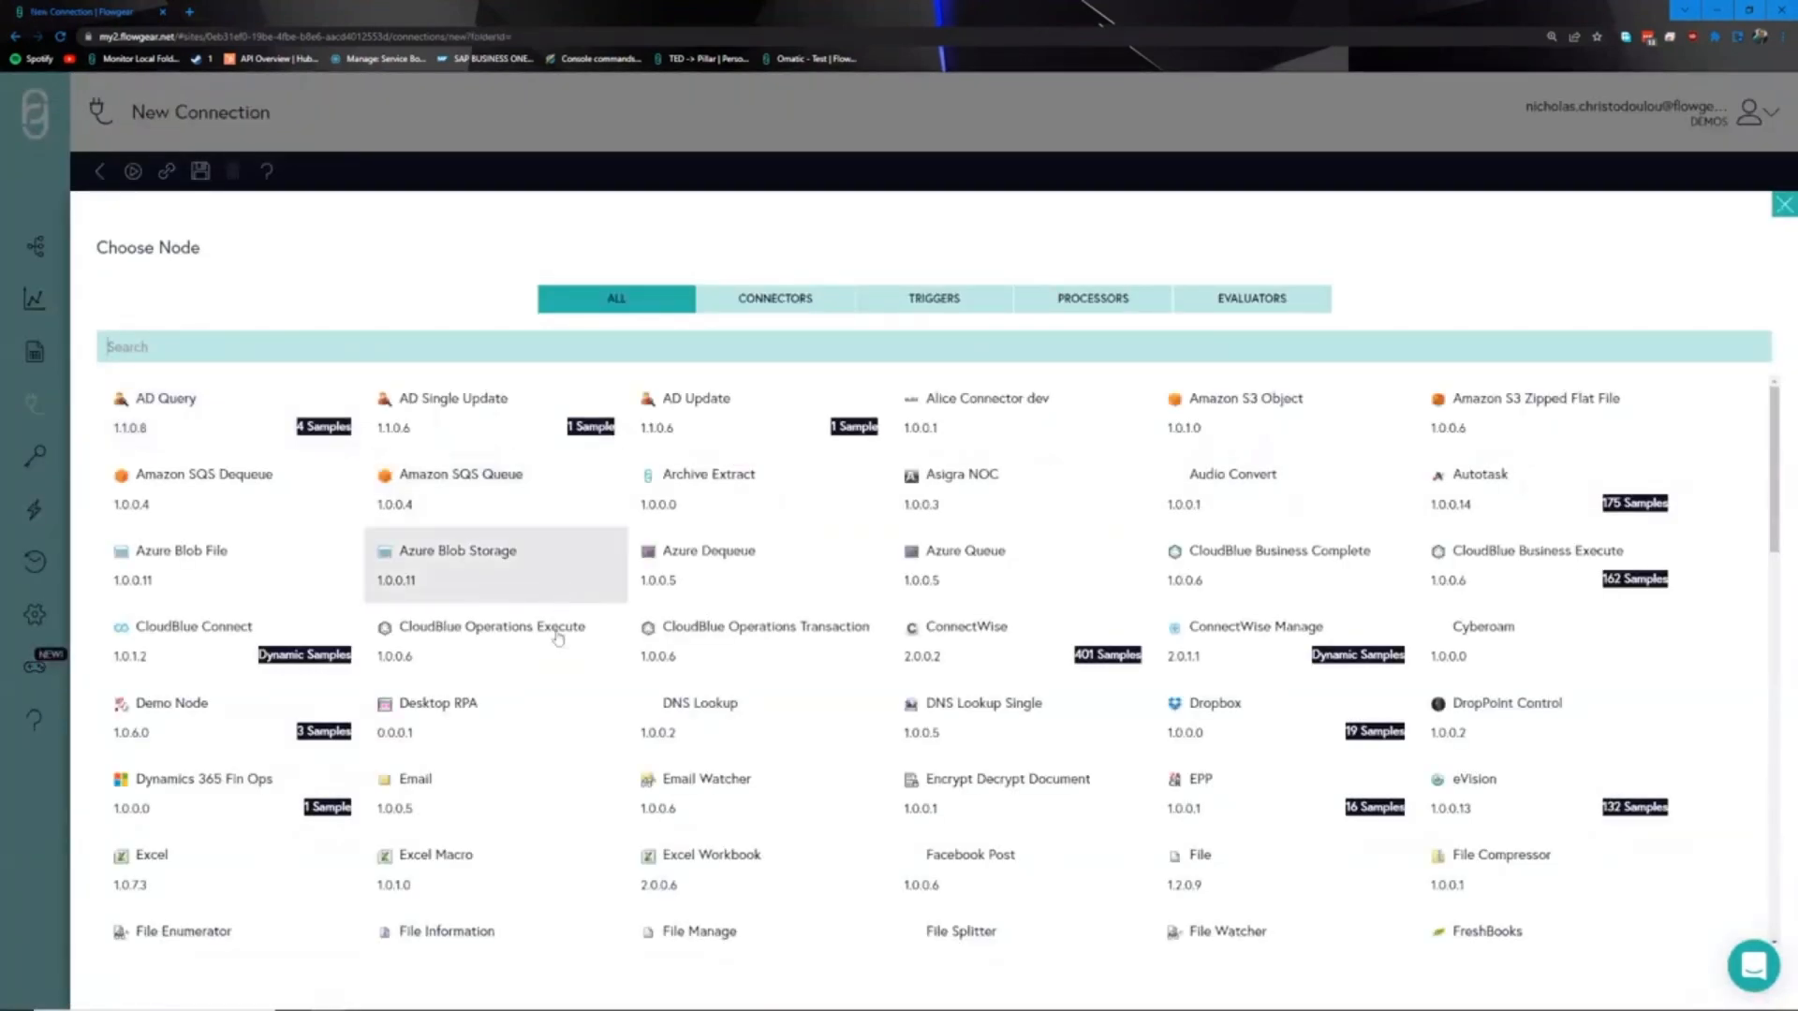
left_click(791, 298)
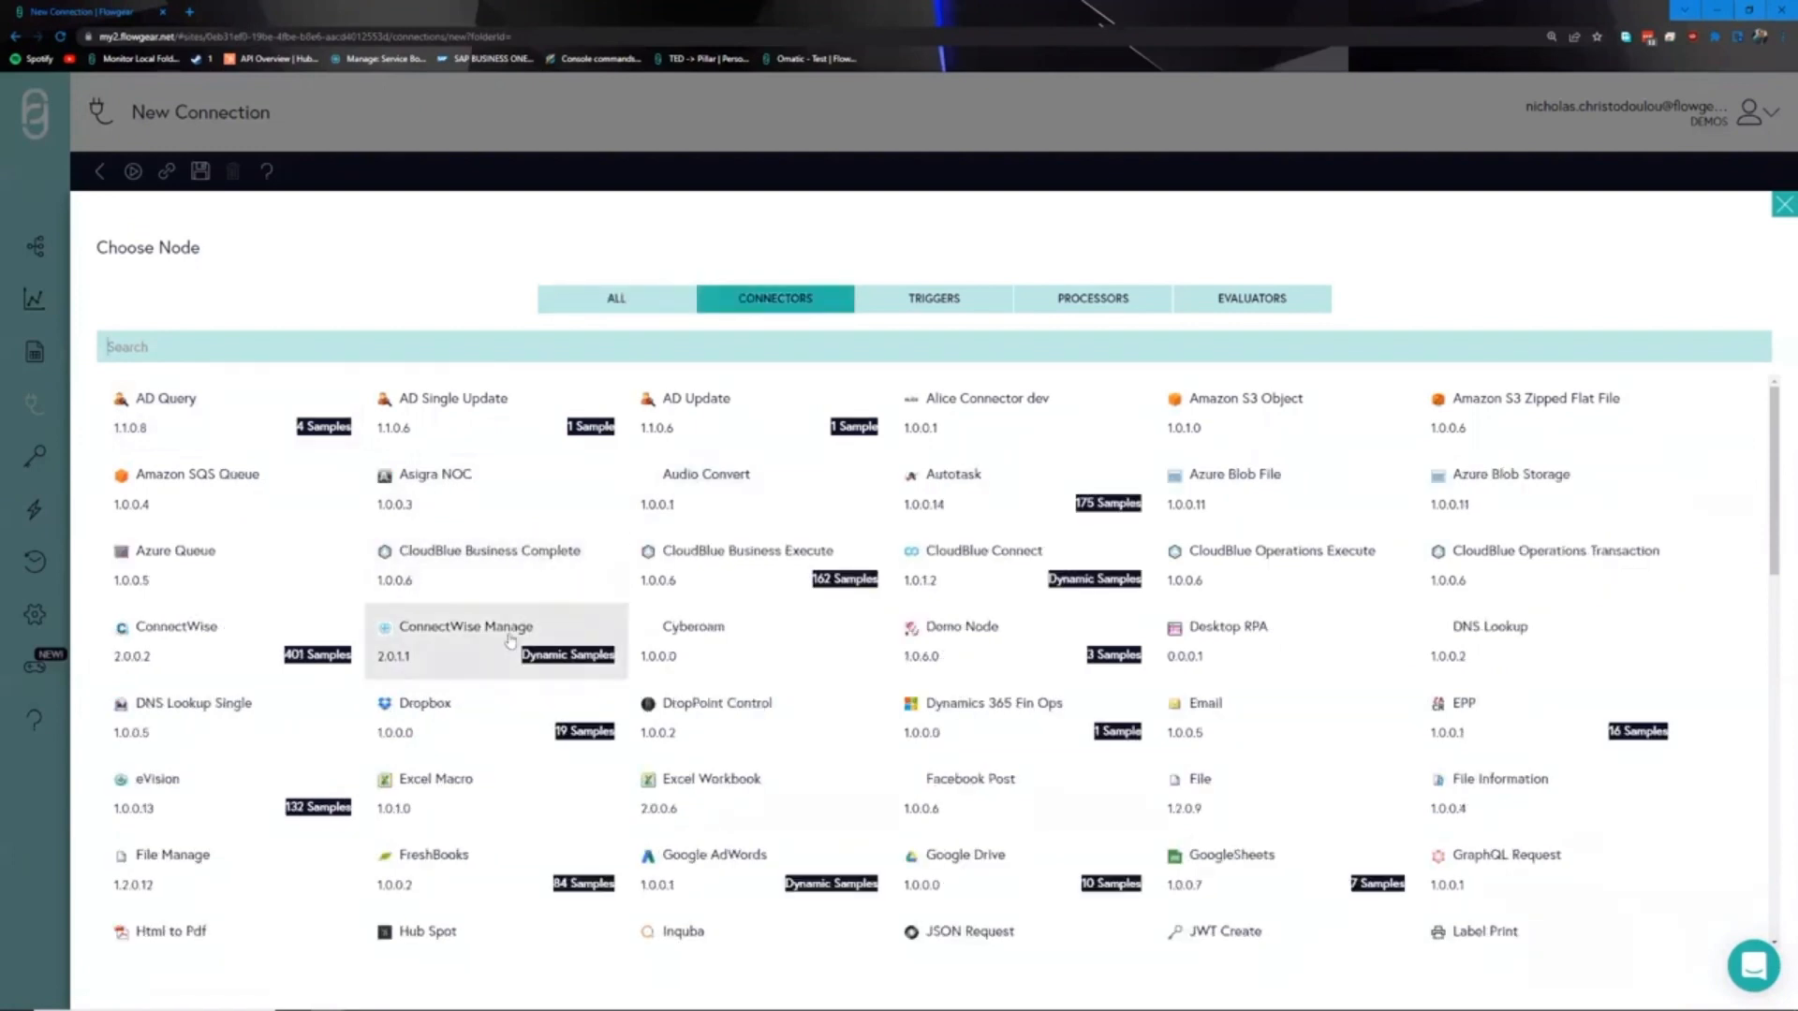
left_click(510, 640)
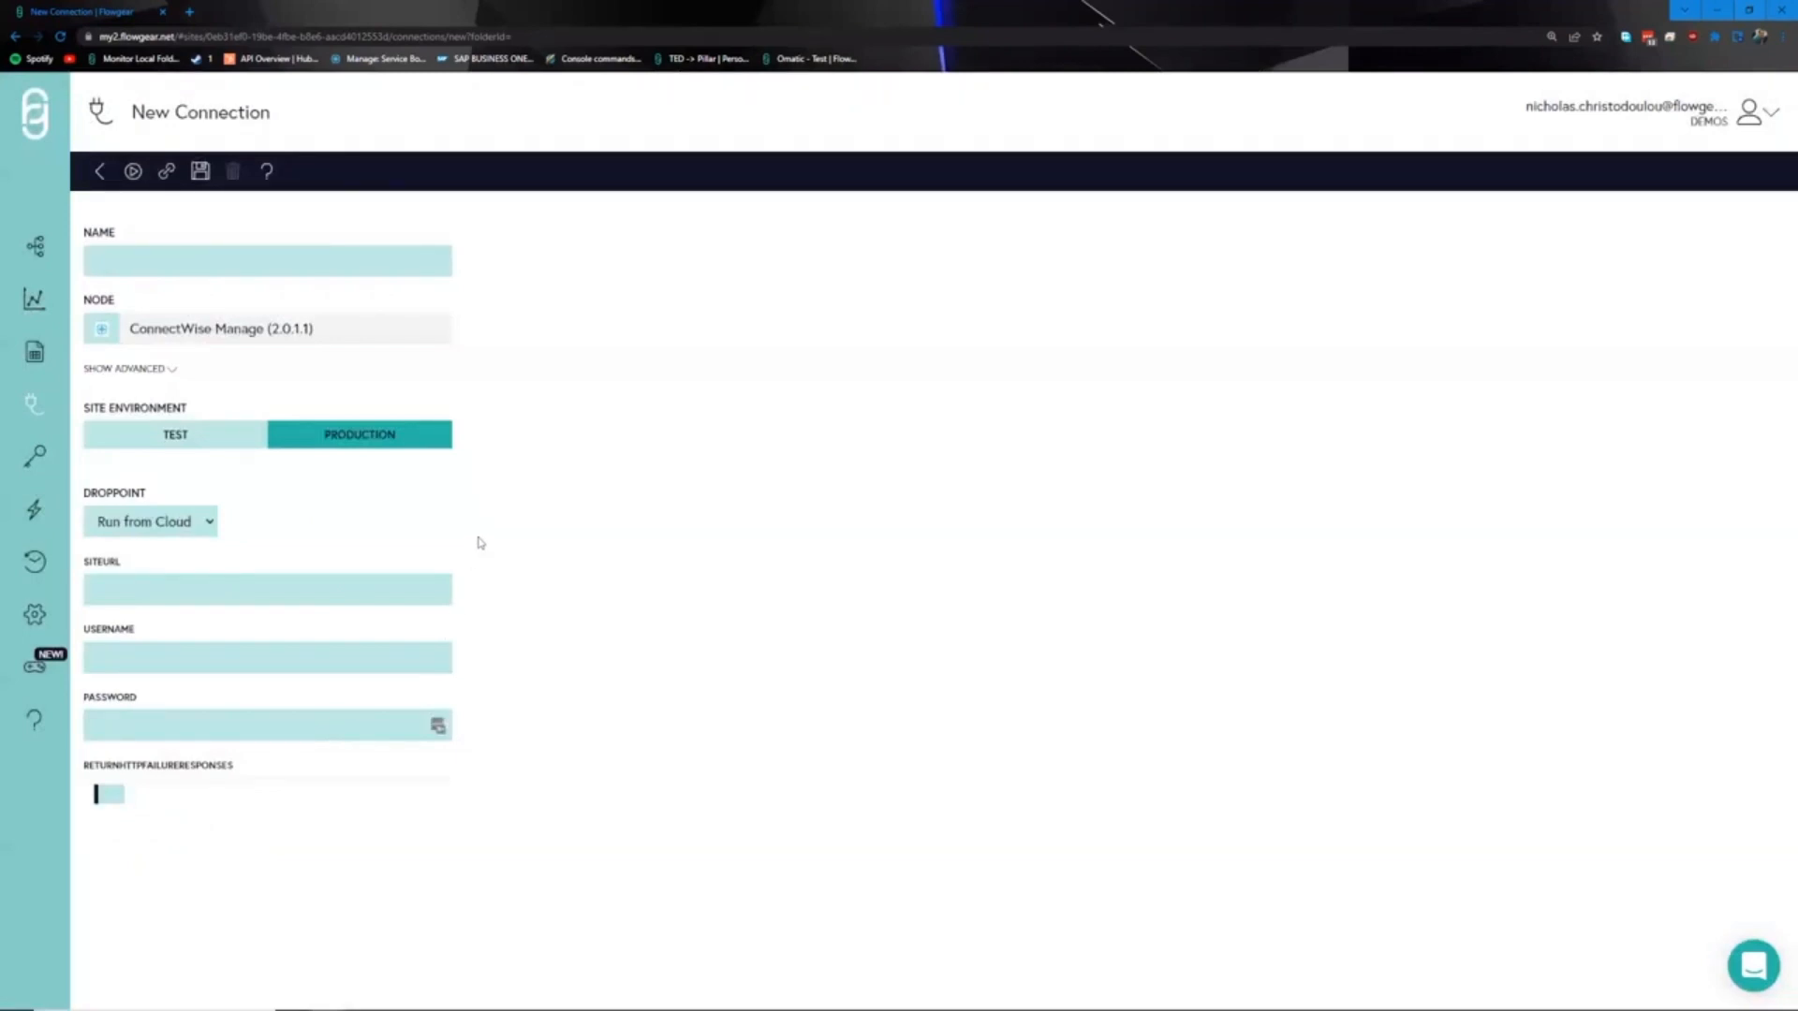
left_click(188, 431)
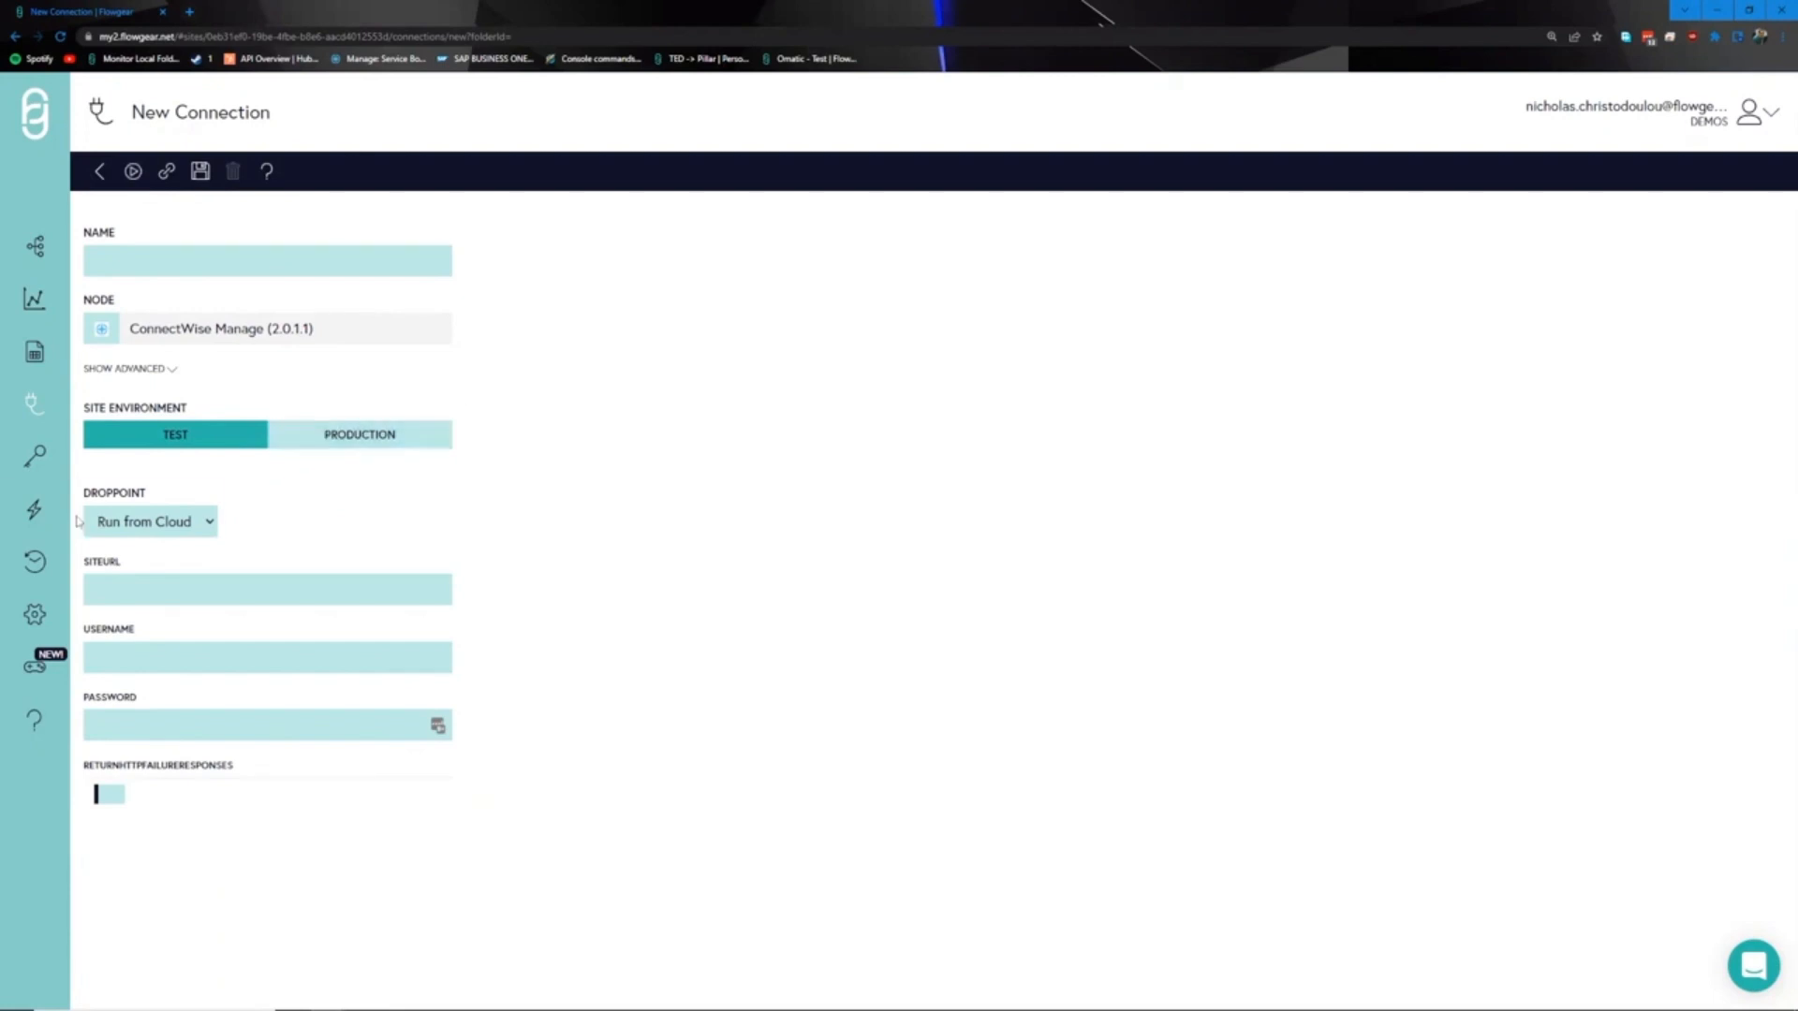
- Create a new blank workflow named "Test Workflow"
left_click(35, 510)
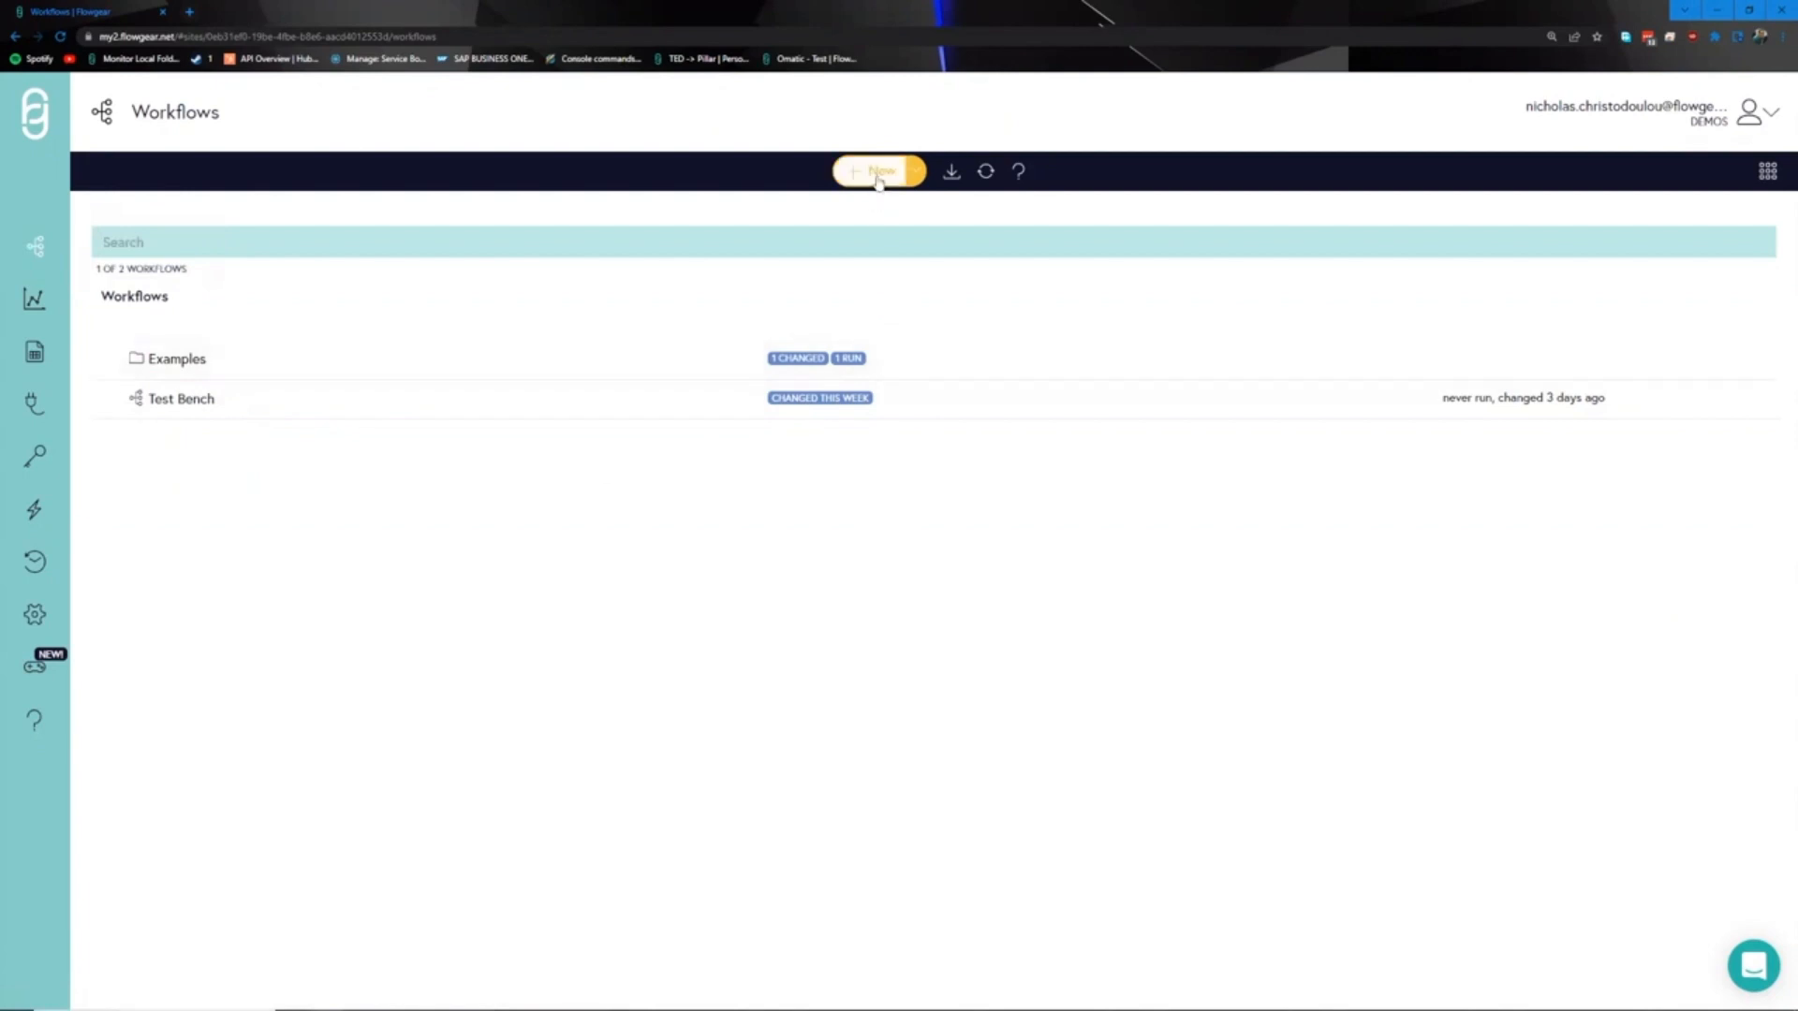
left_click(879, 174)
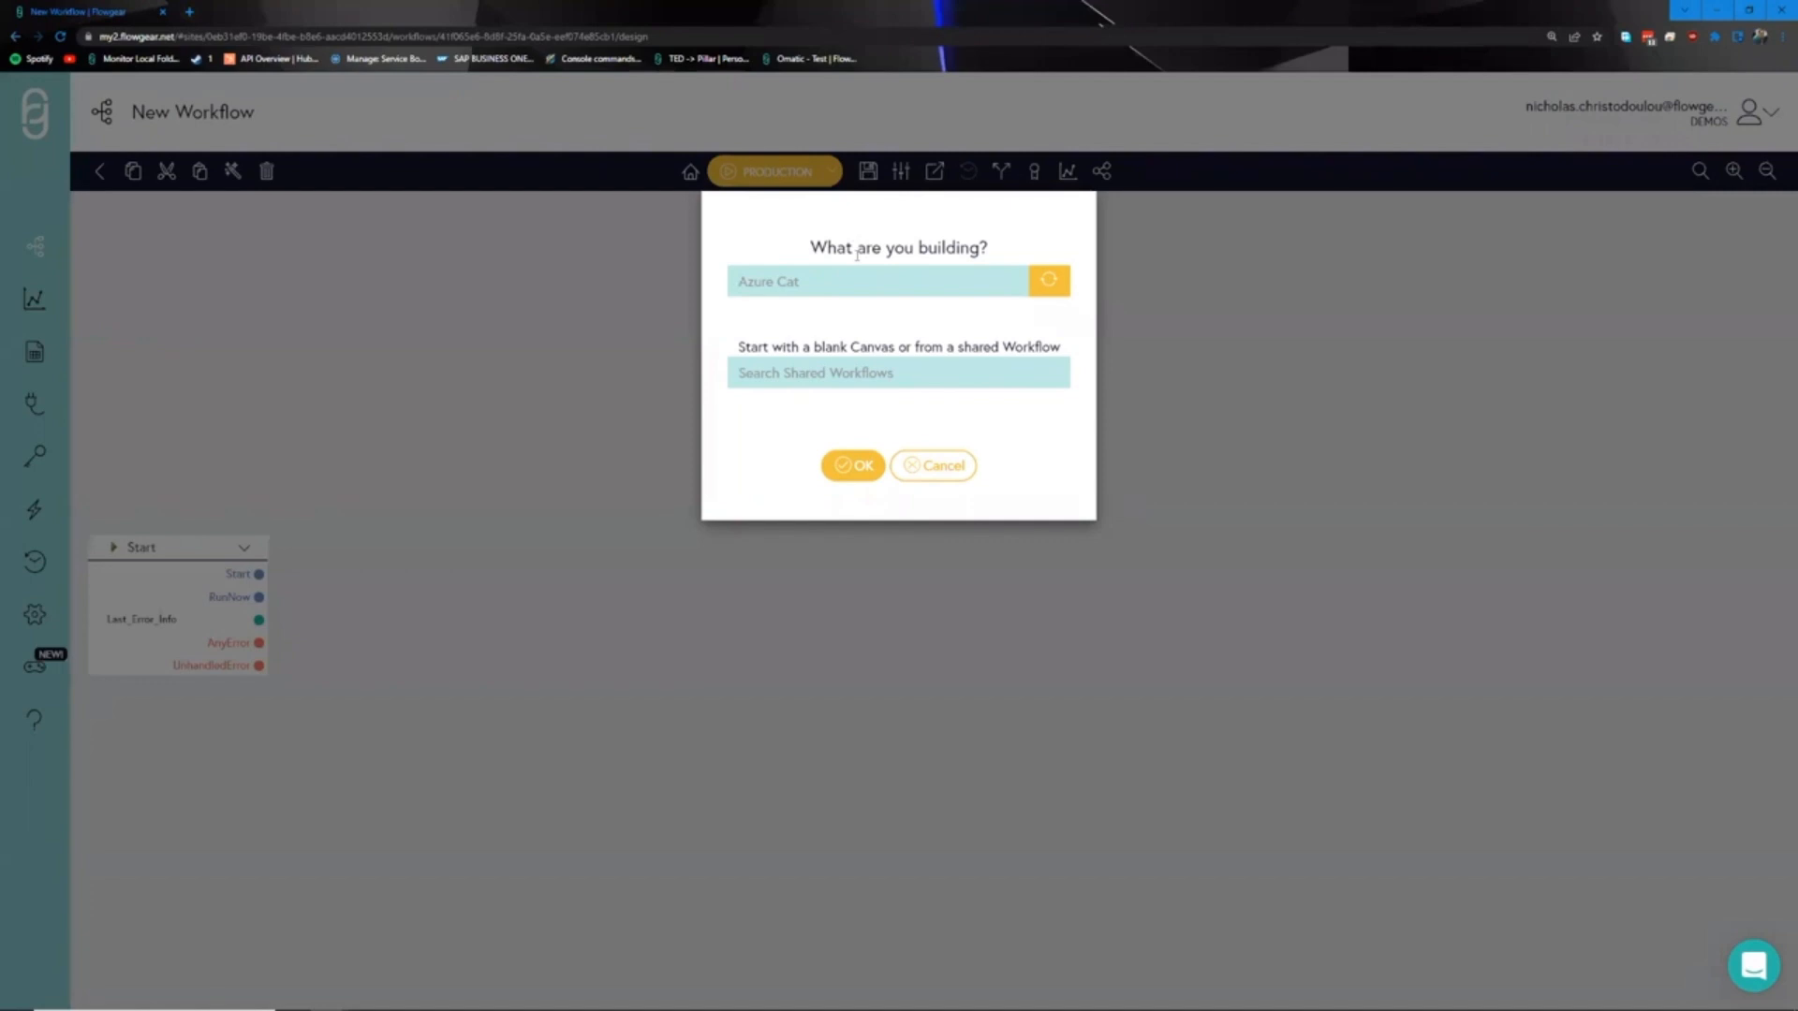
type("Test Workflow")
left_click(848, 466)
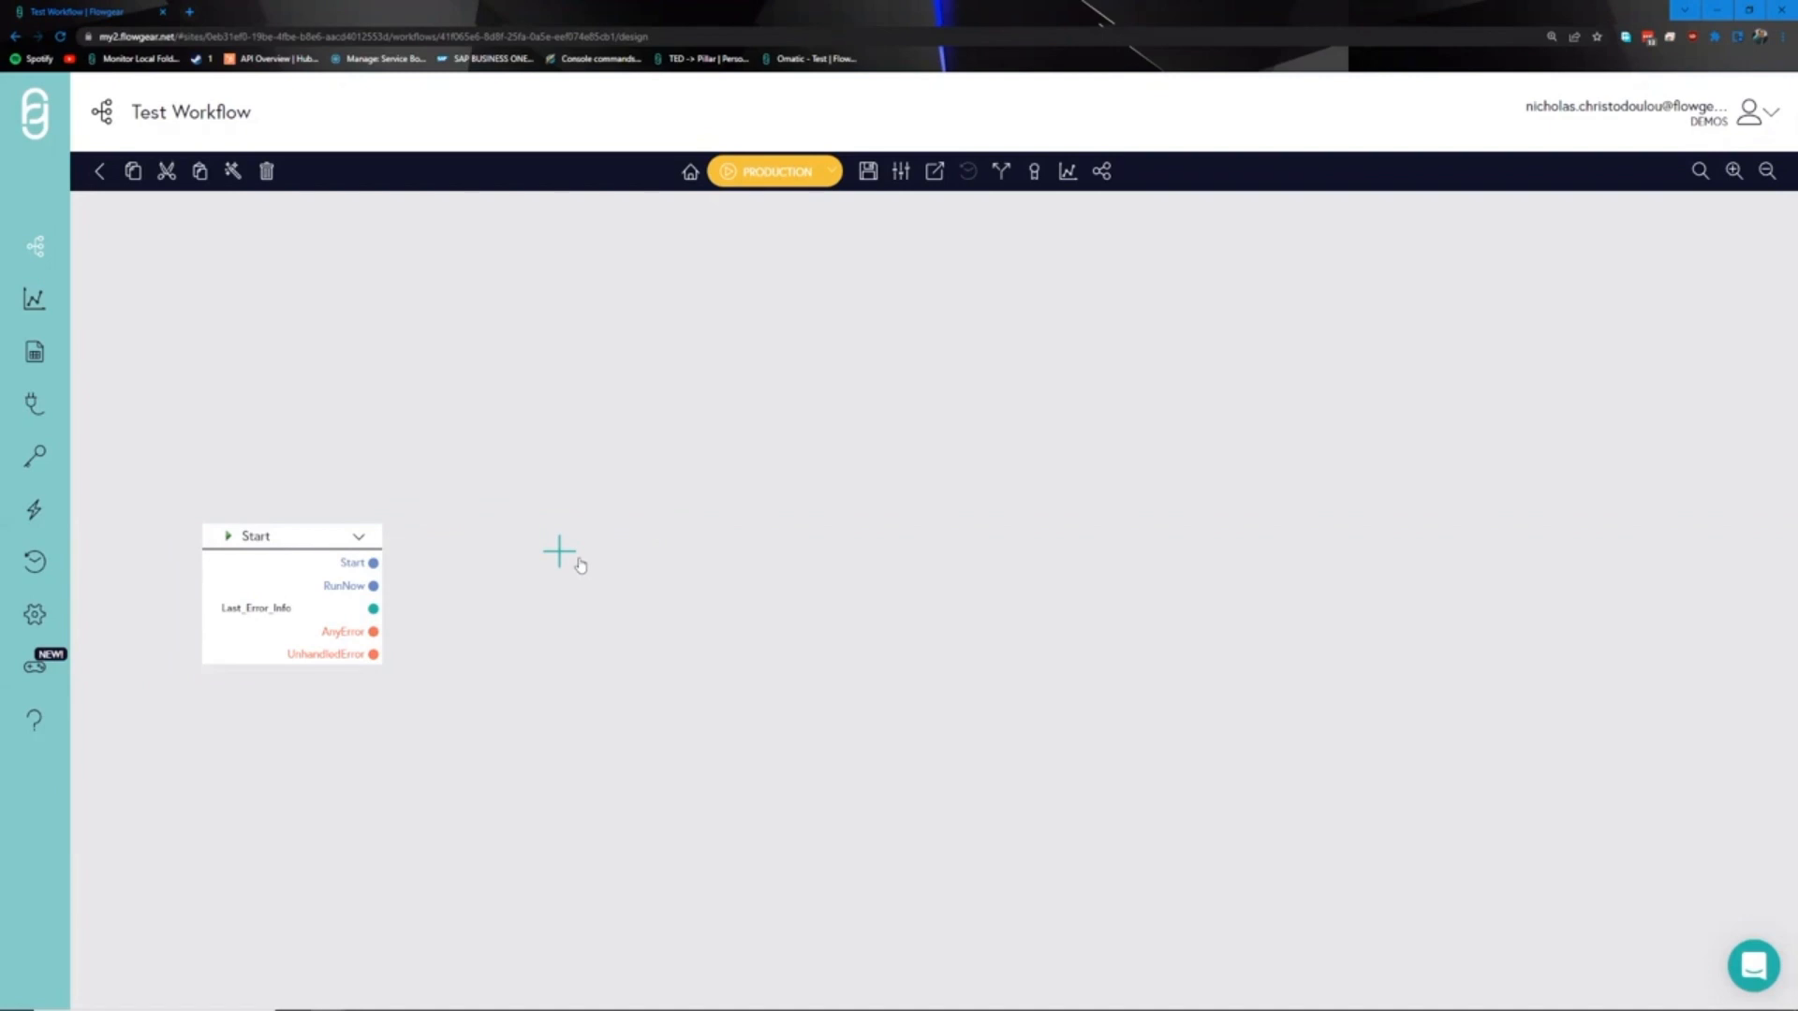
- Open the node chooser from the canvas and examine the connector, trigger, processor and evaluator nodes
left_click(580, 563)
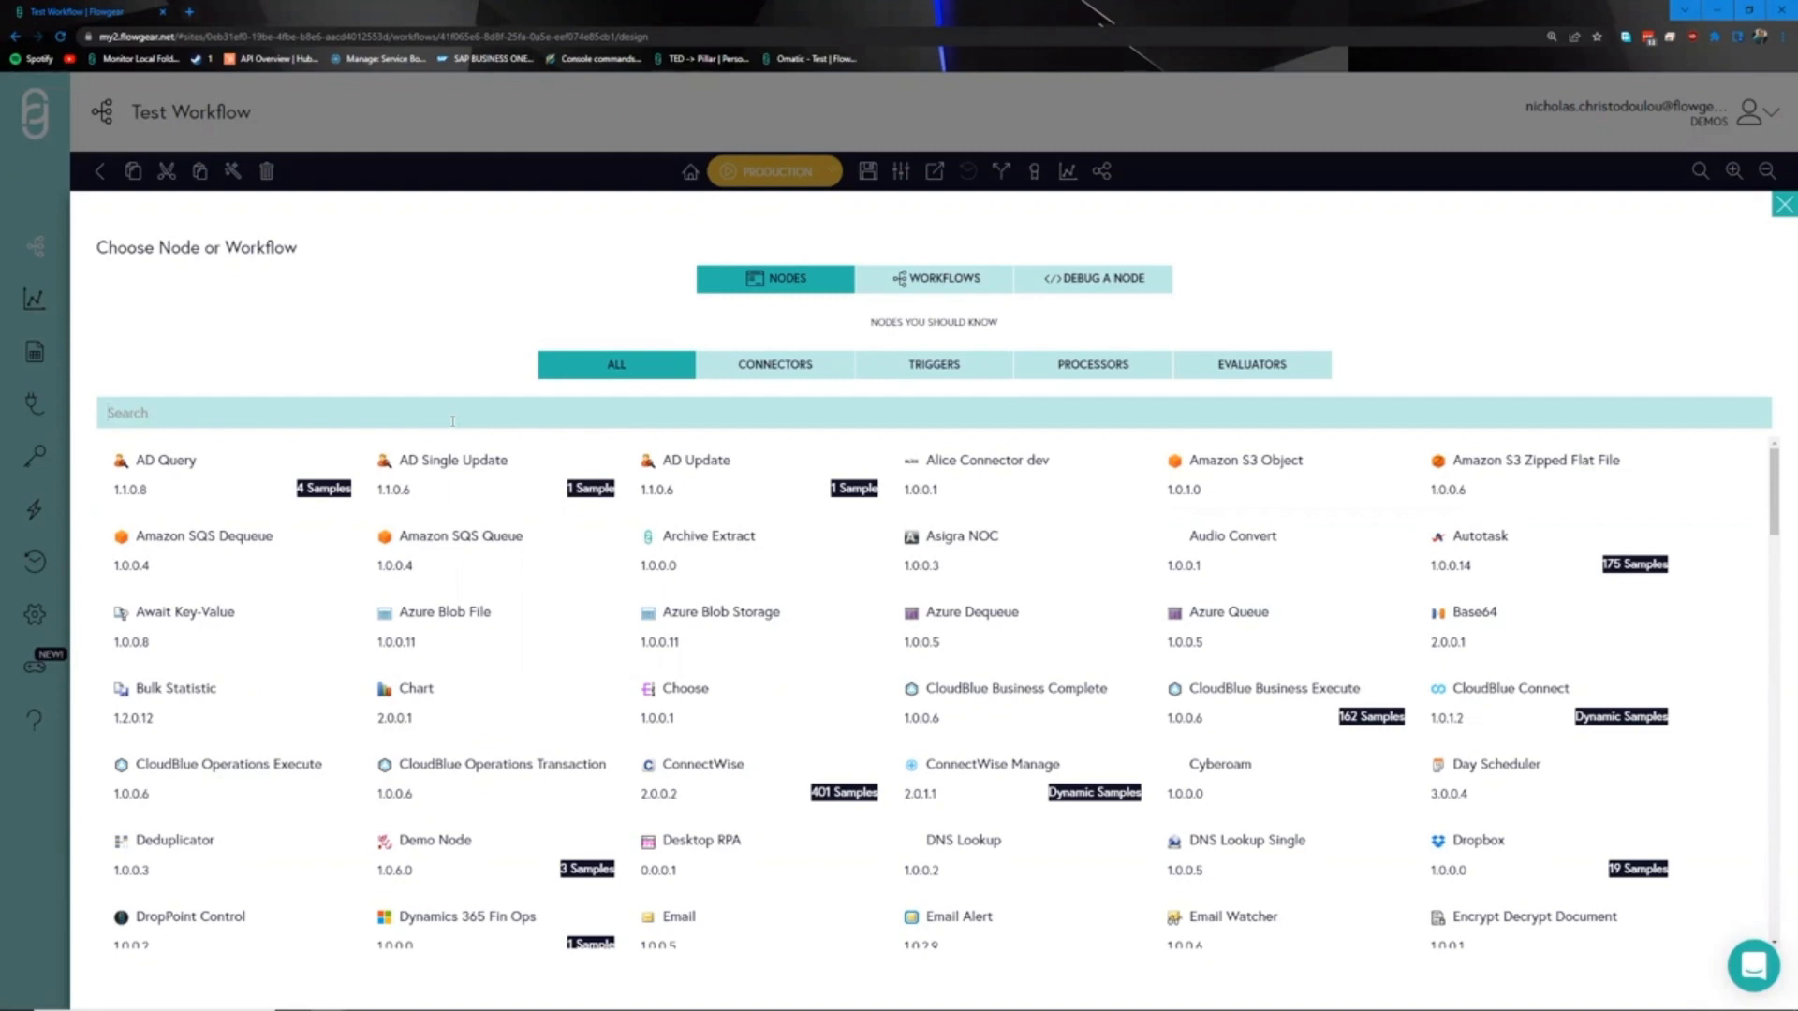
left_click(774, 365)
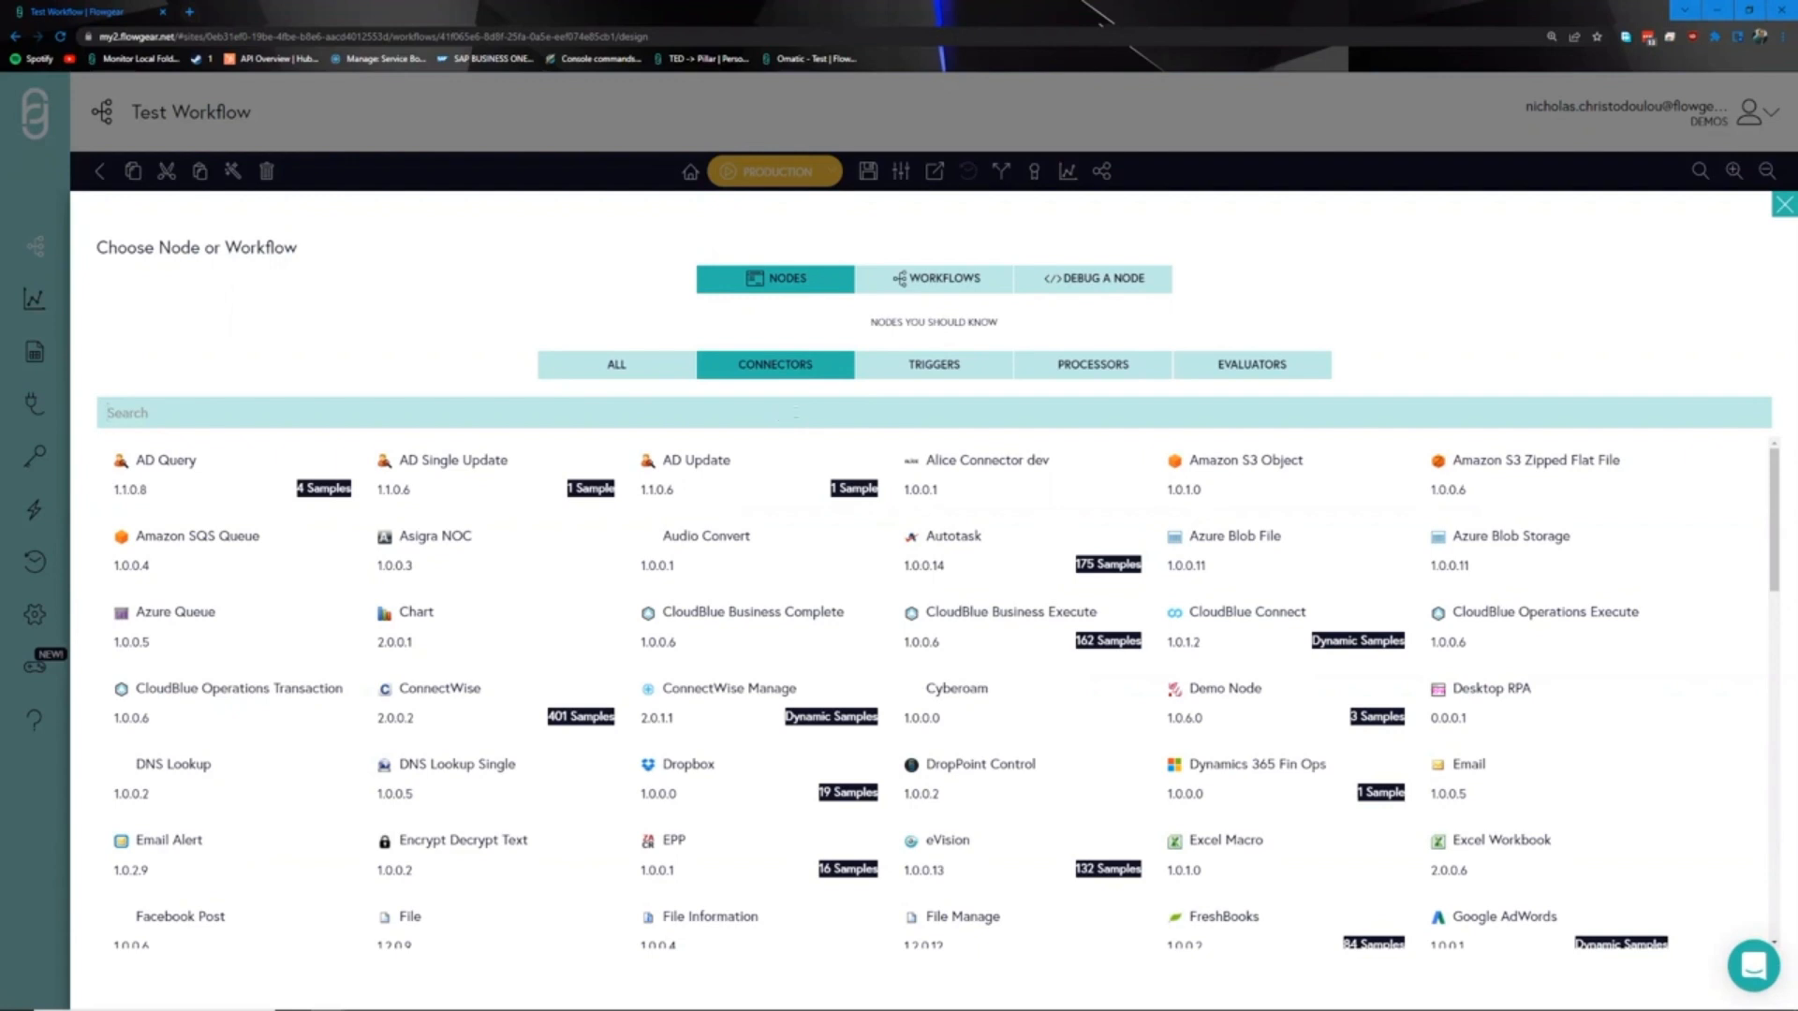
left_click(934, 366)
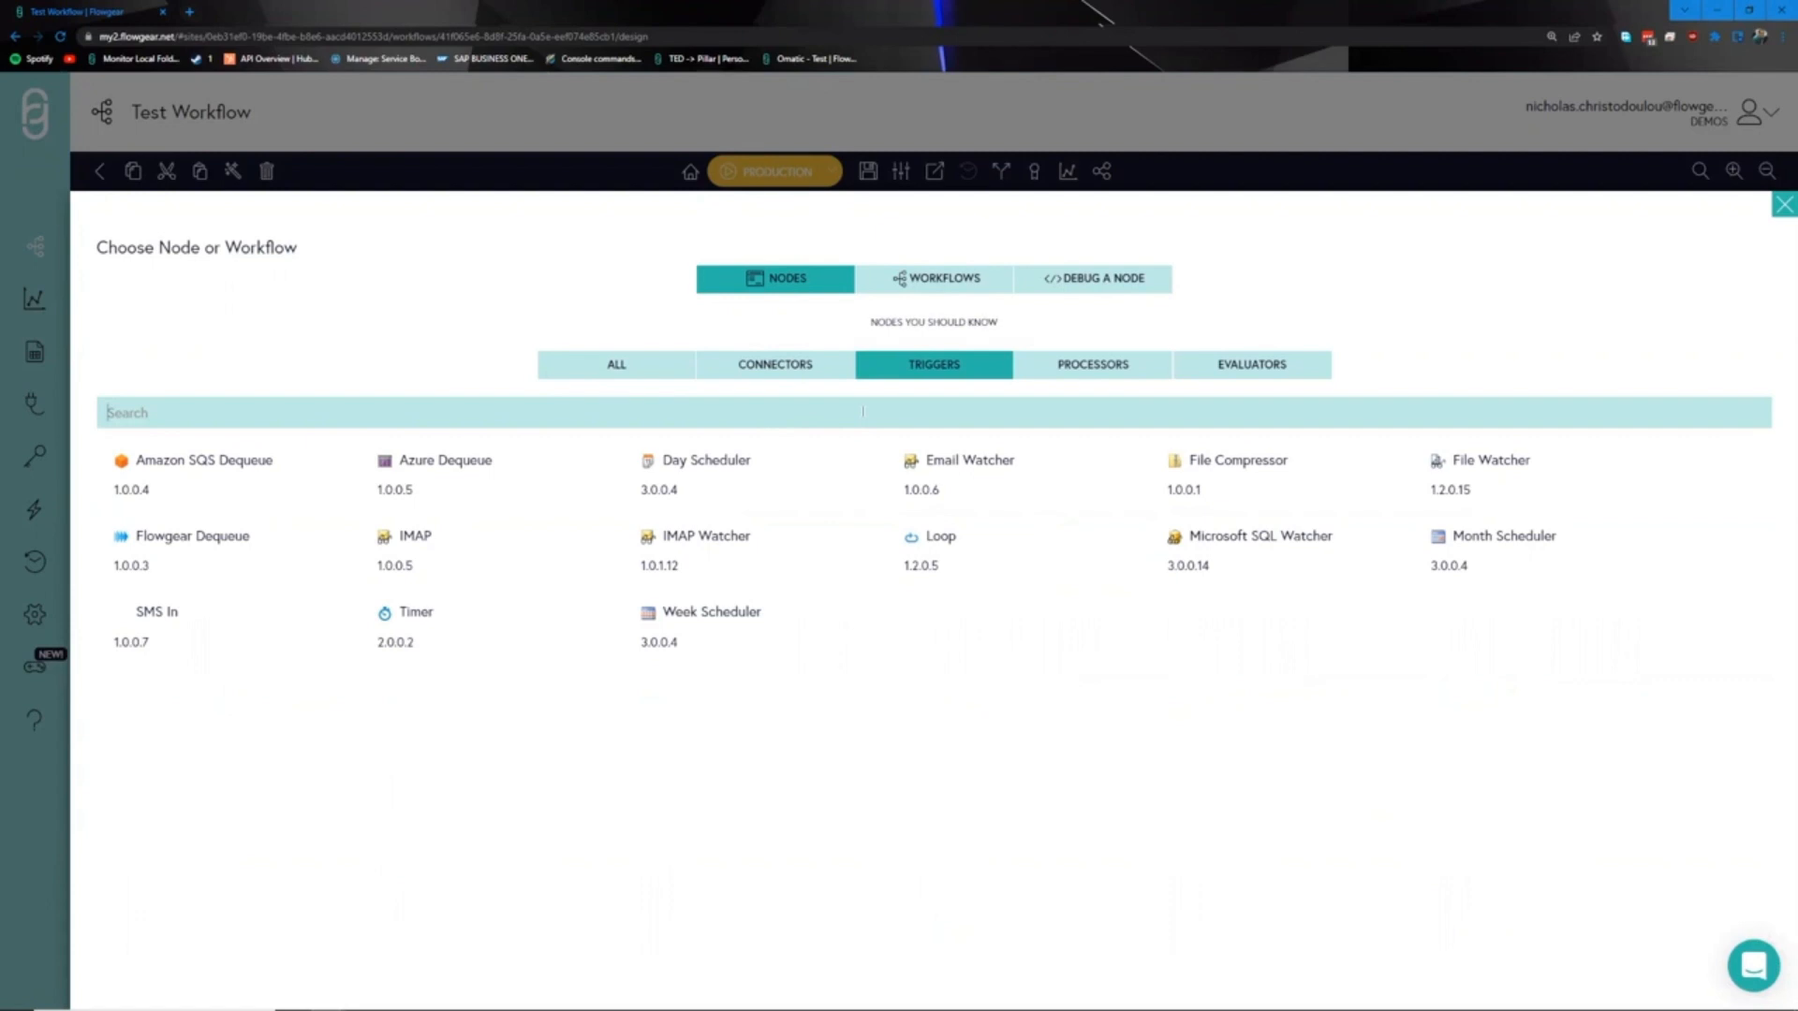
left_click(1115, 373)
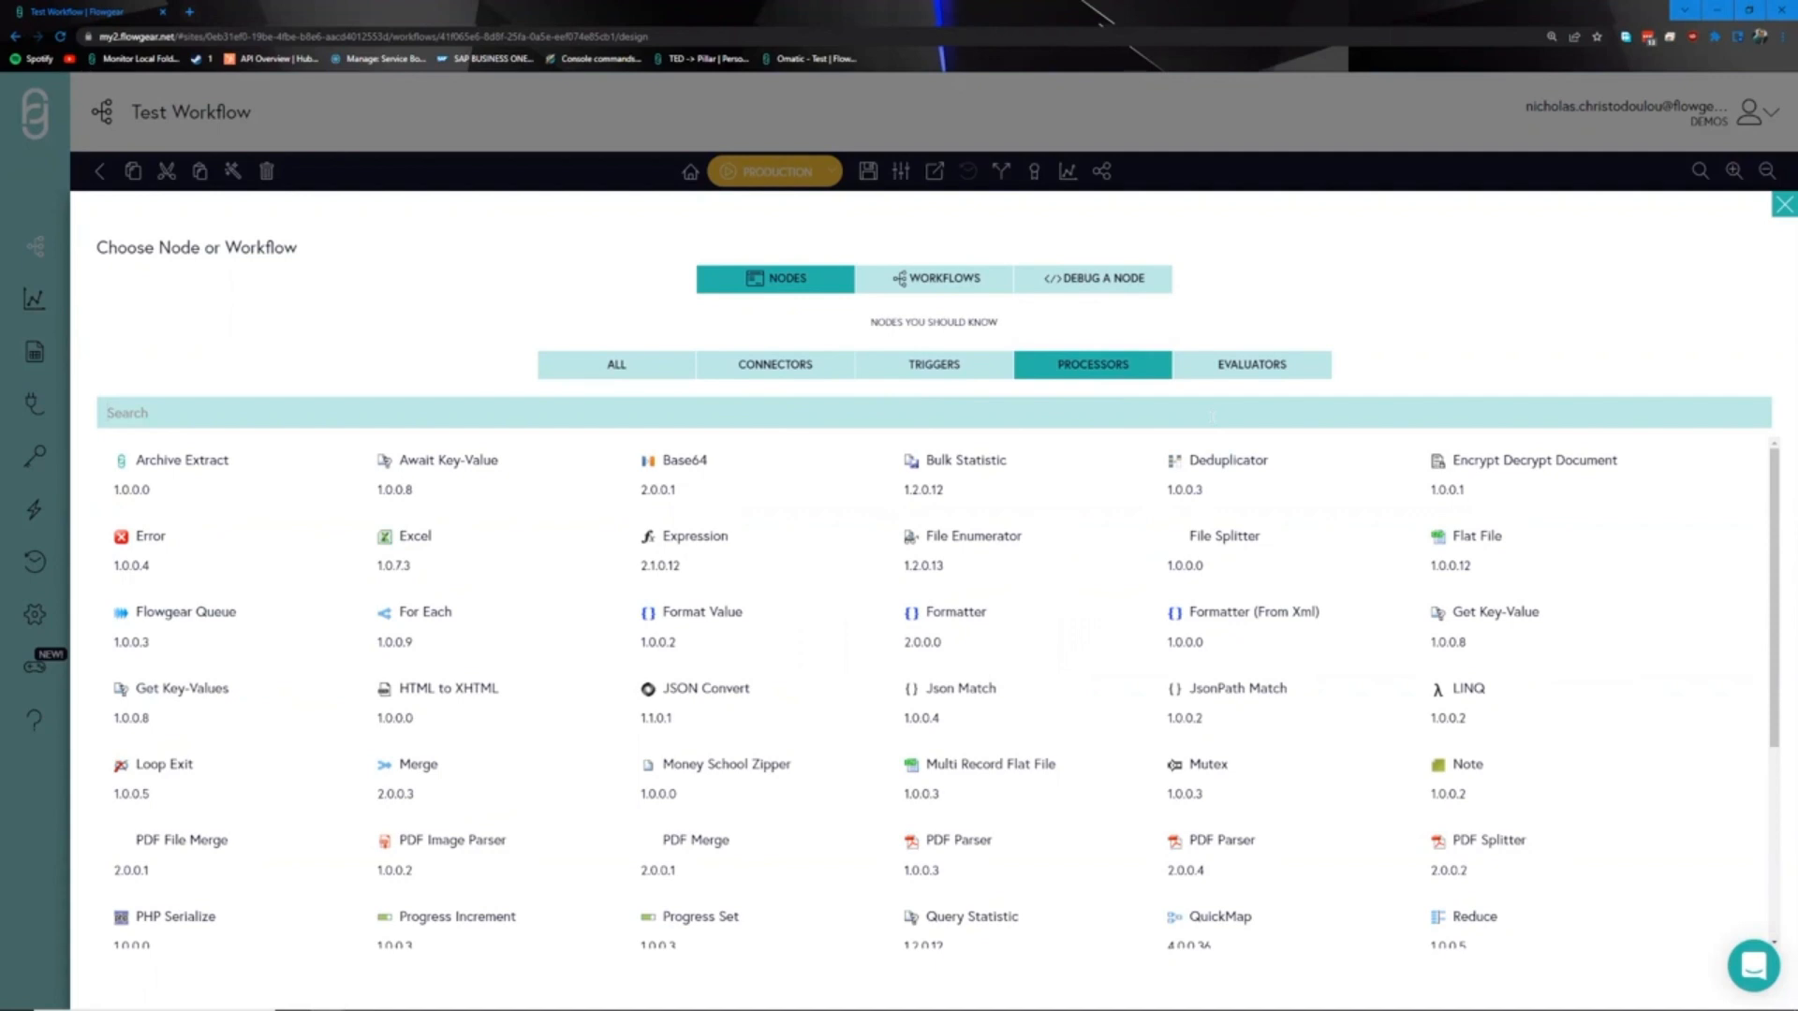
left_click(1268, 373)
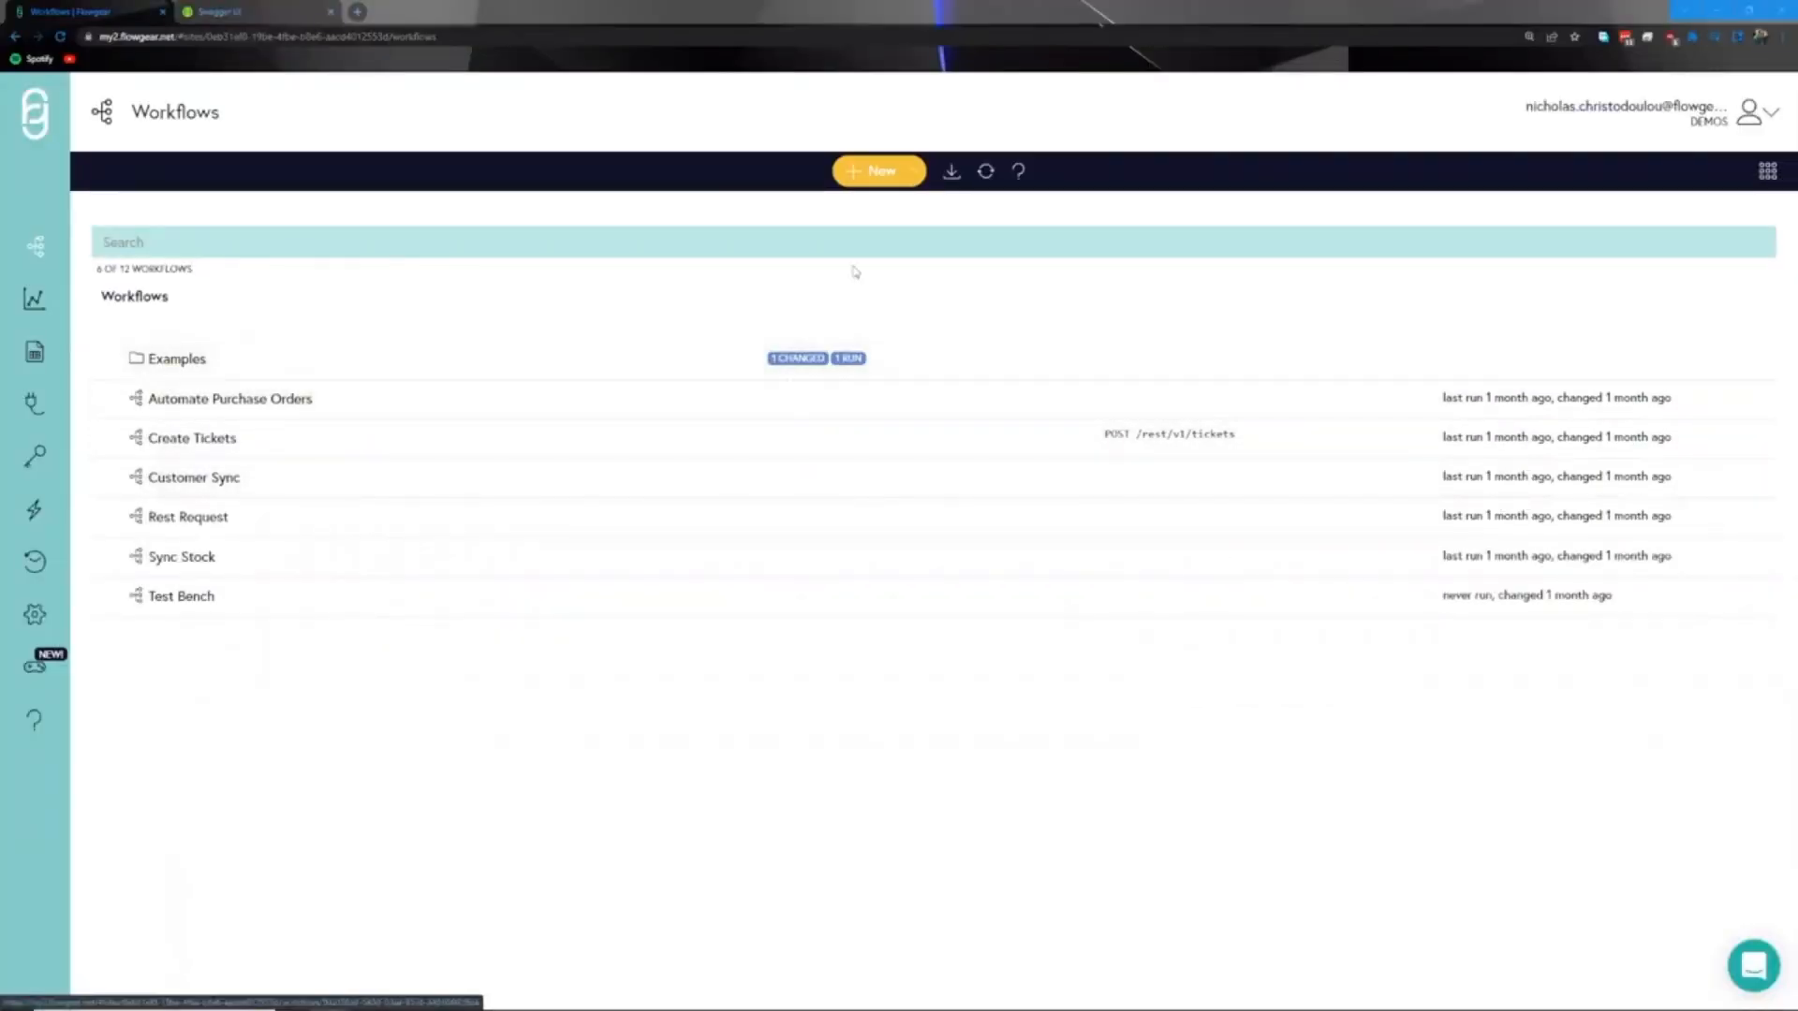
- Create a new blank workflow named "Web Request"
left_click(862, 173)
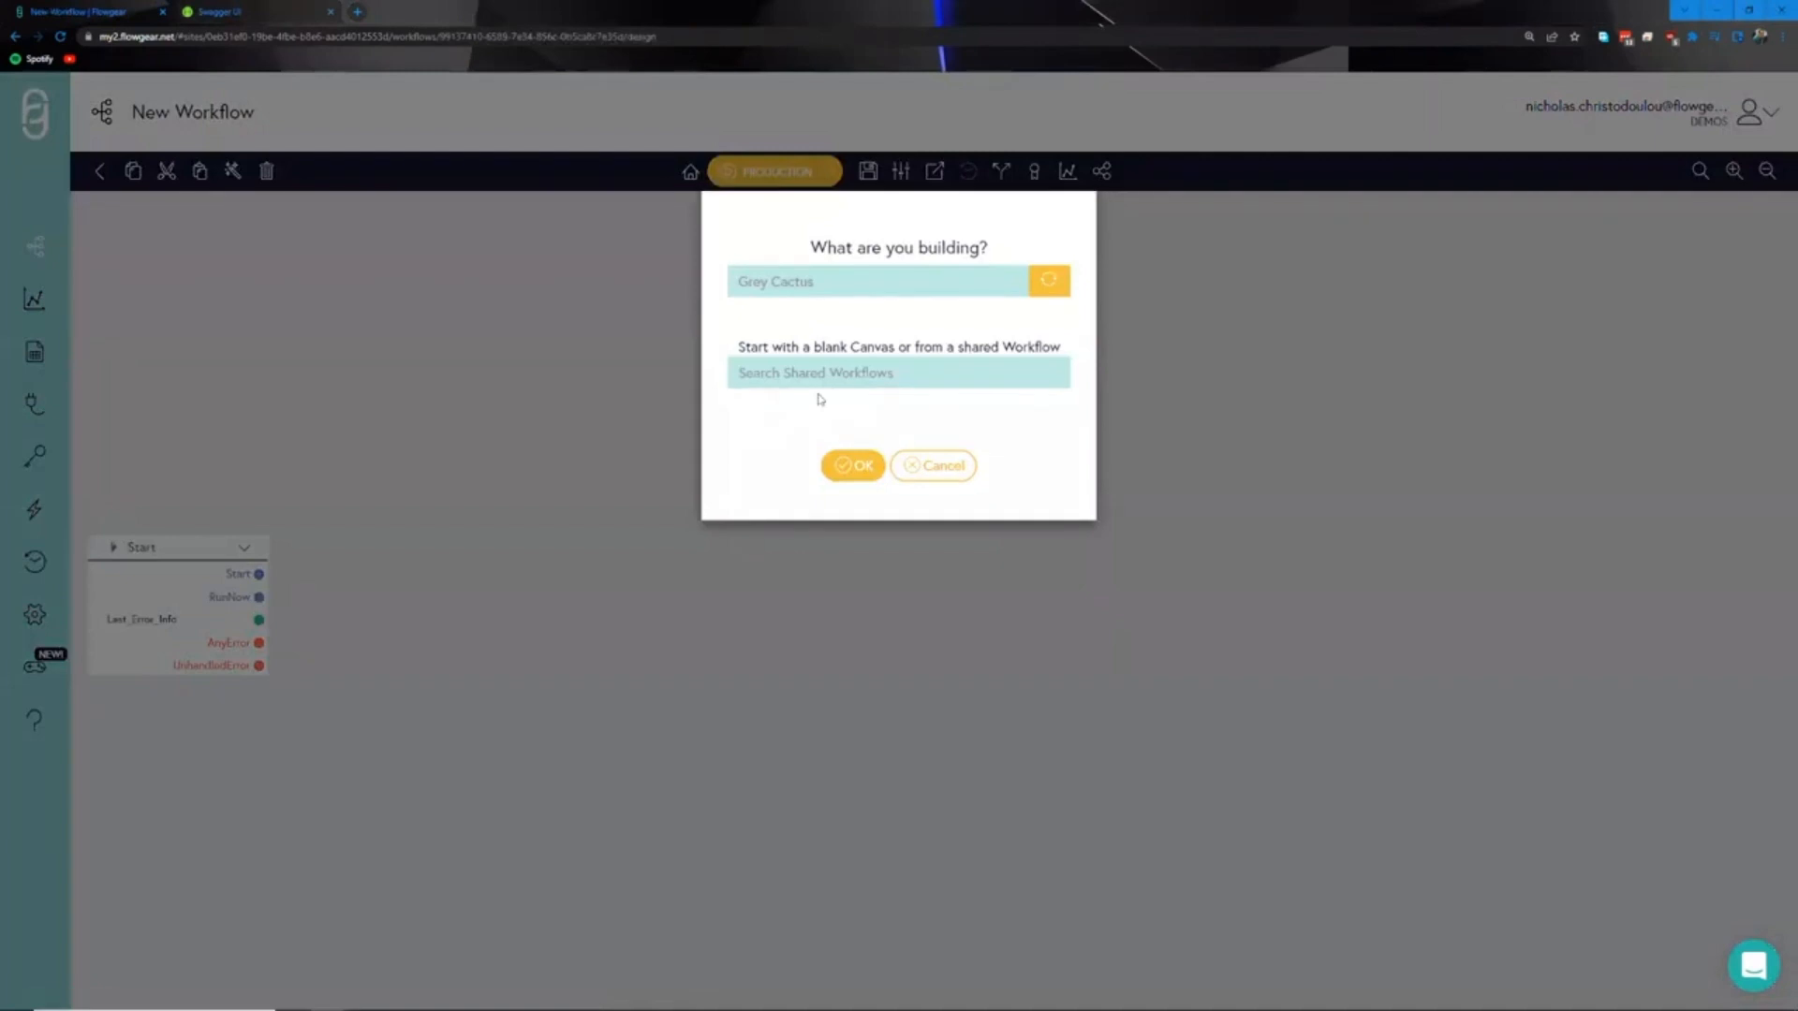
type("Web Request")
key("Return")
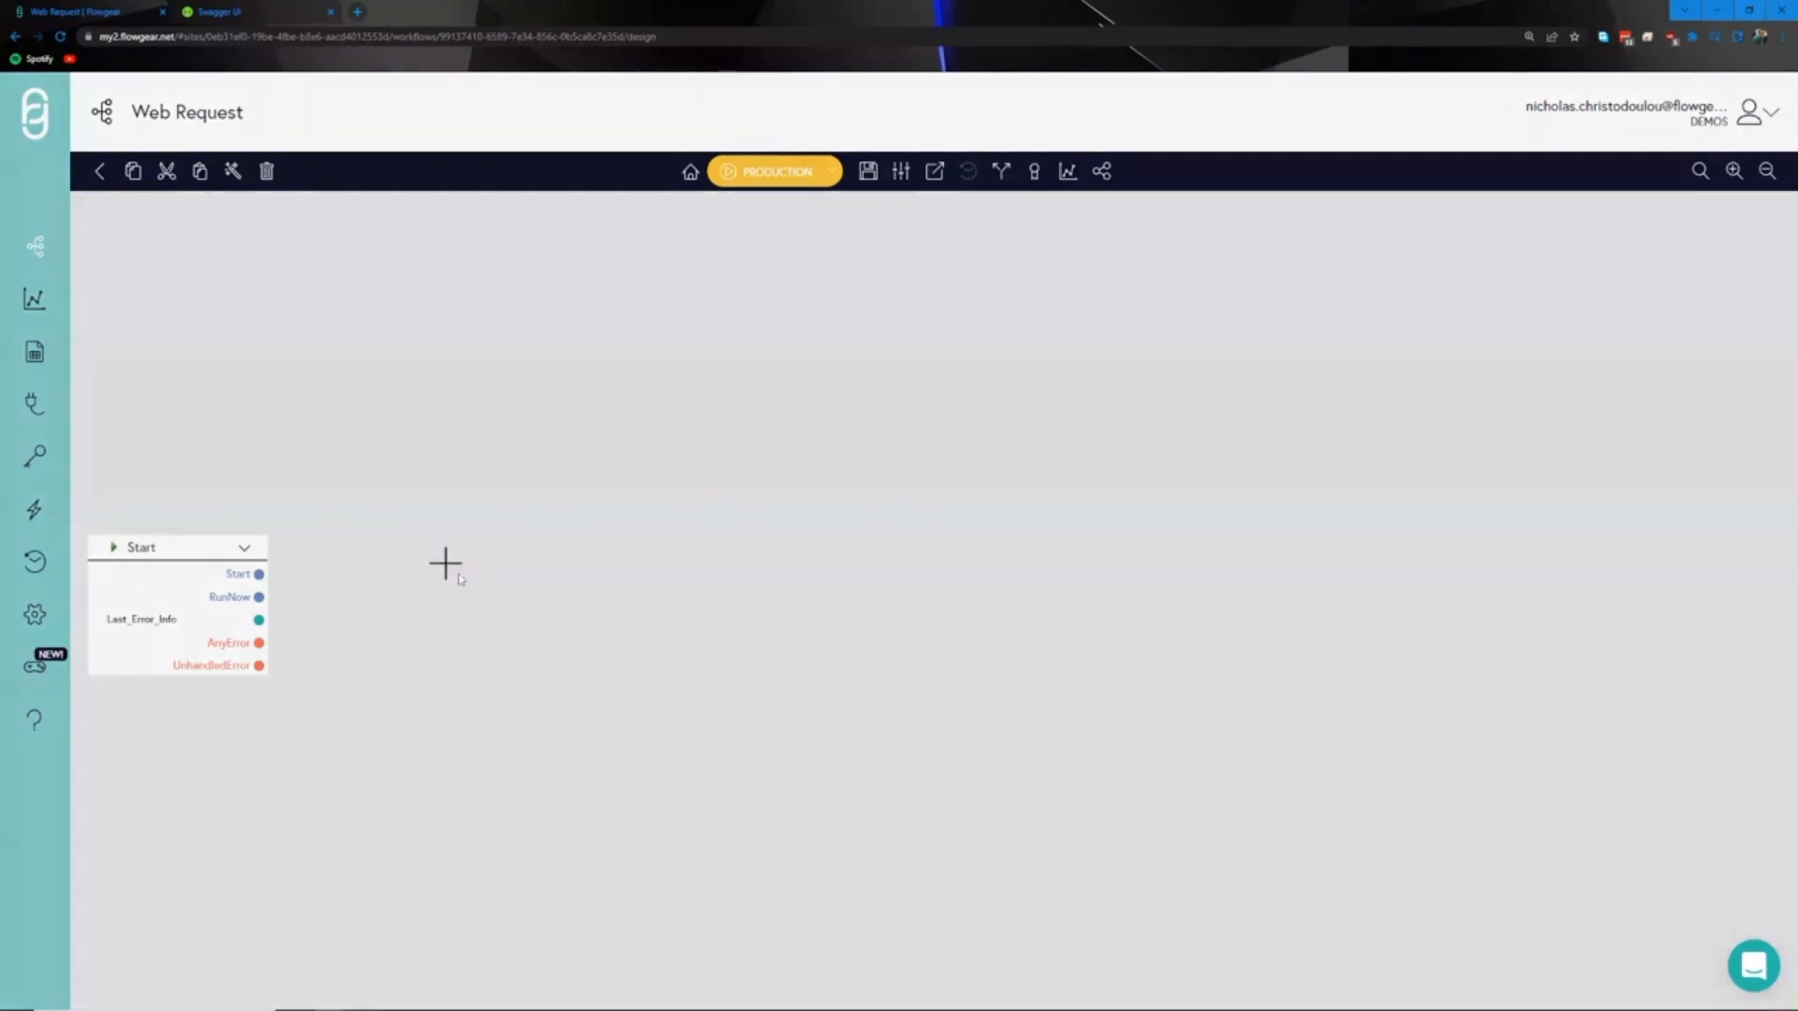
- Add a Web Request node to the canvas and move it farther to the right of the Start node
left_click(446, 565)
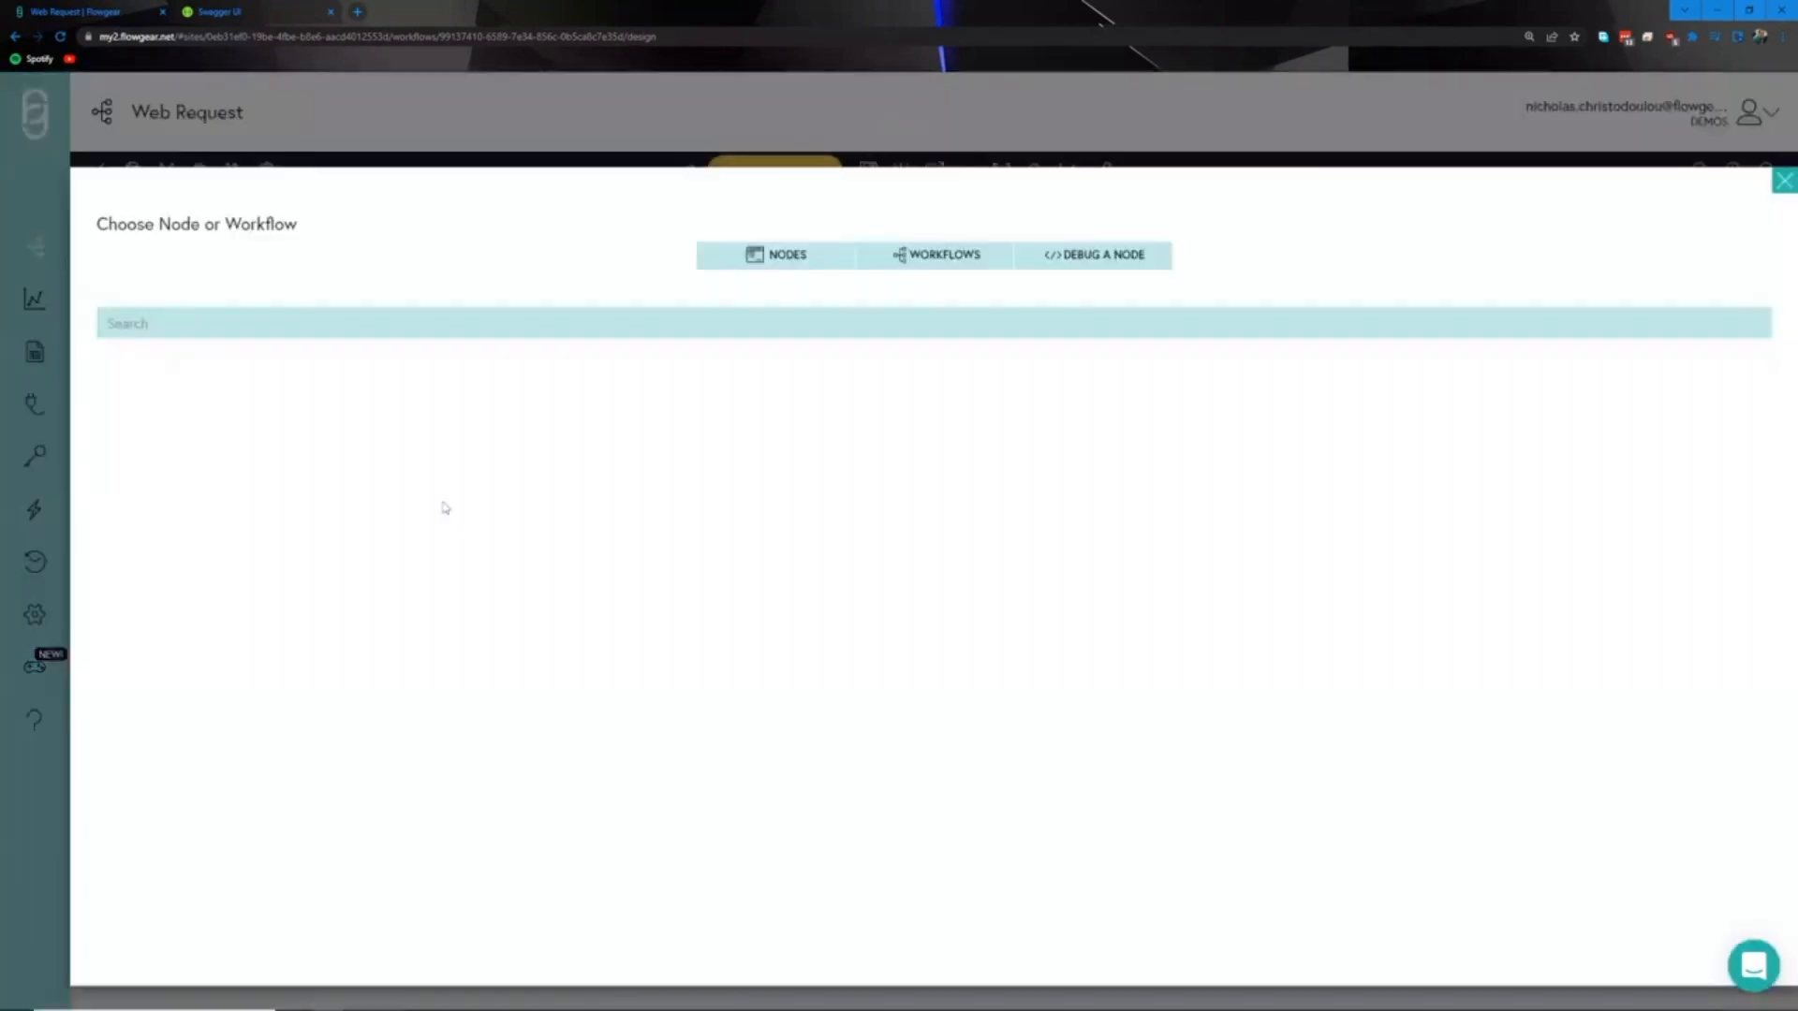
type("web")
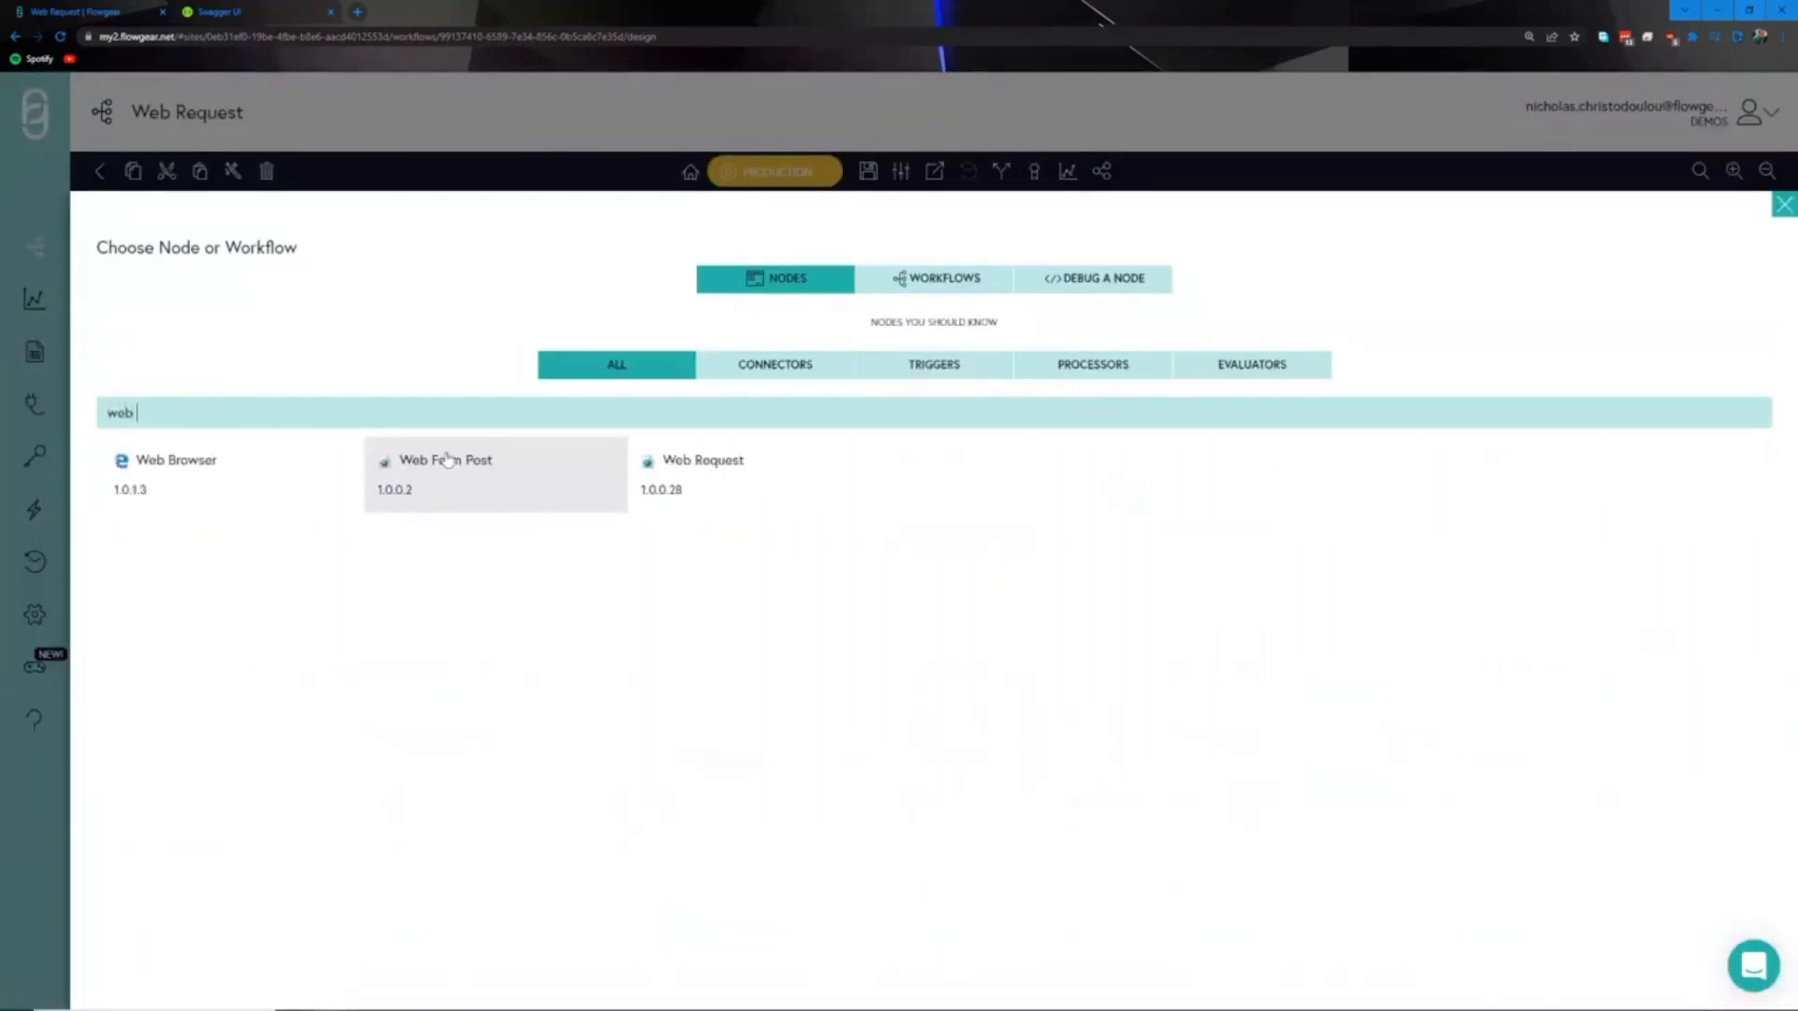
left_click(727, 488)
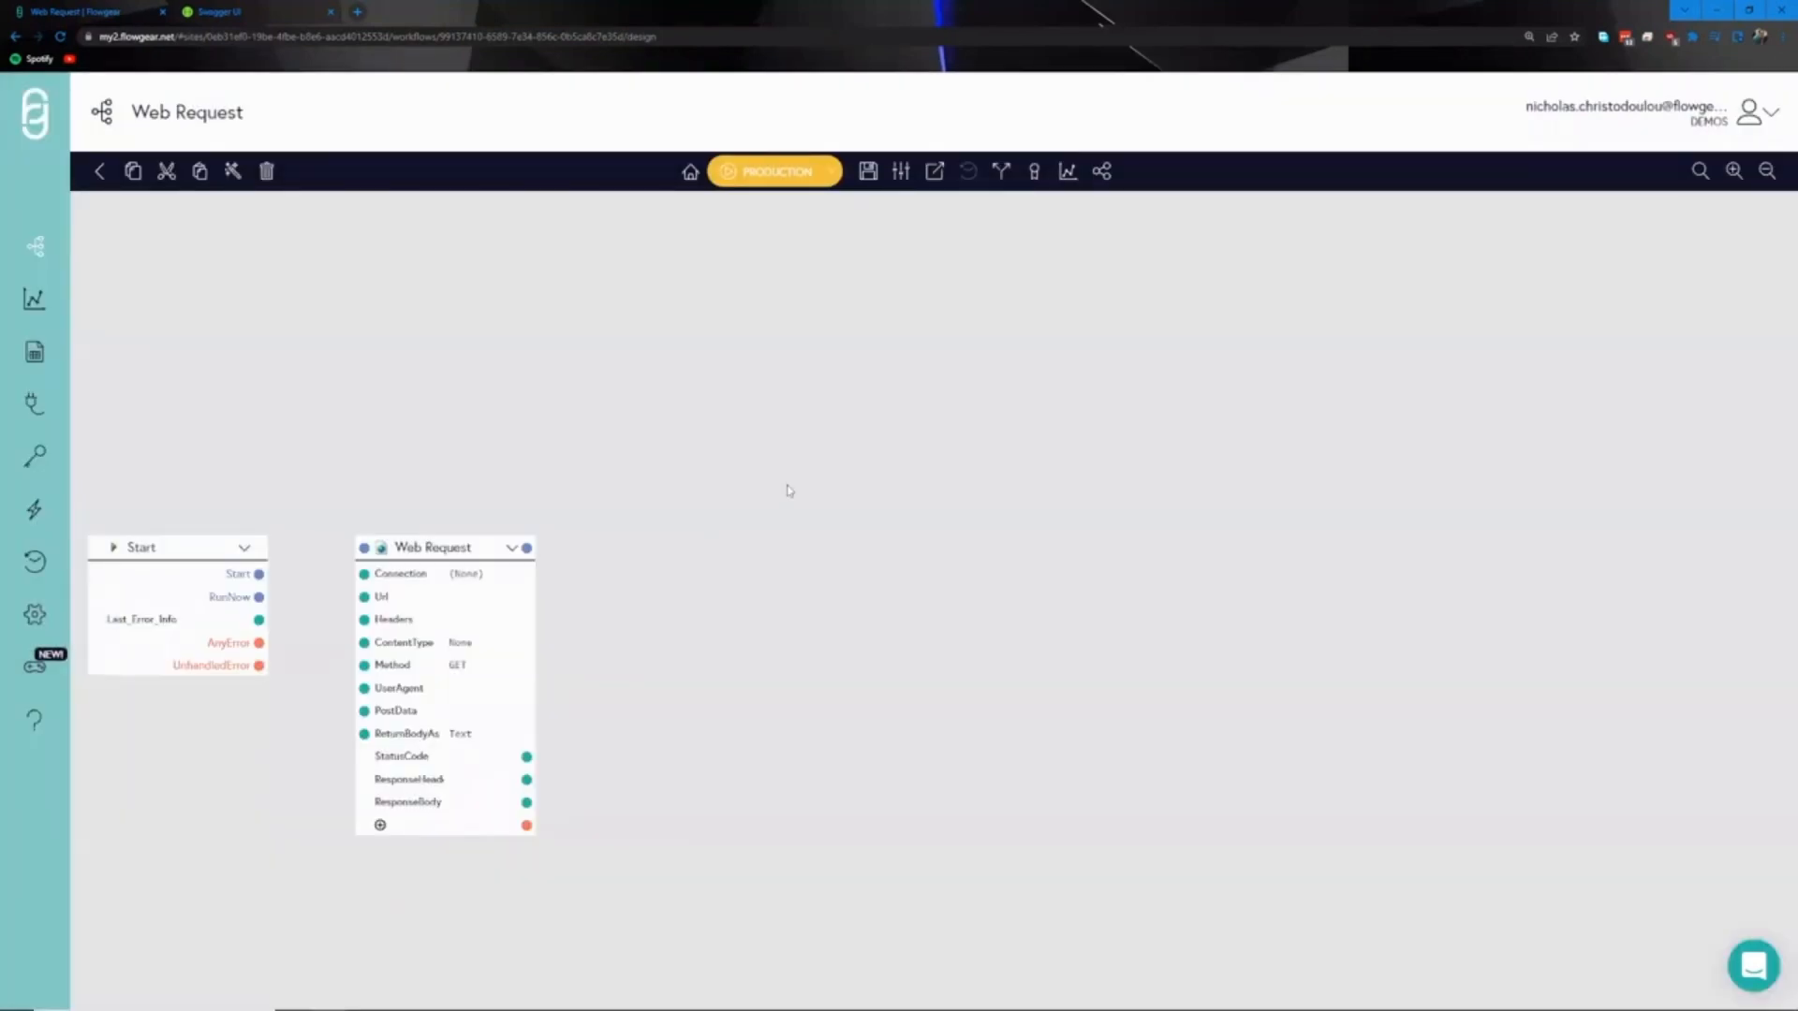
left_click_drag(712, 563, 827, 522)
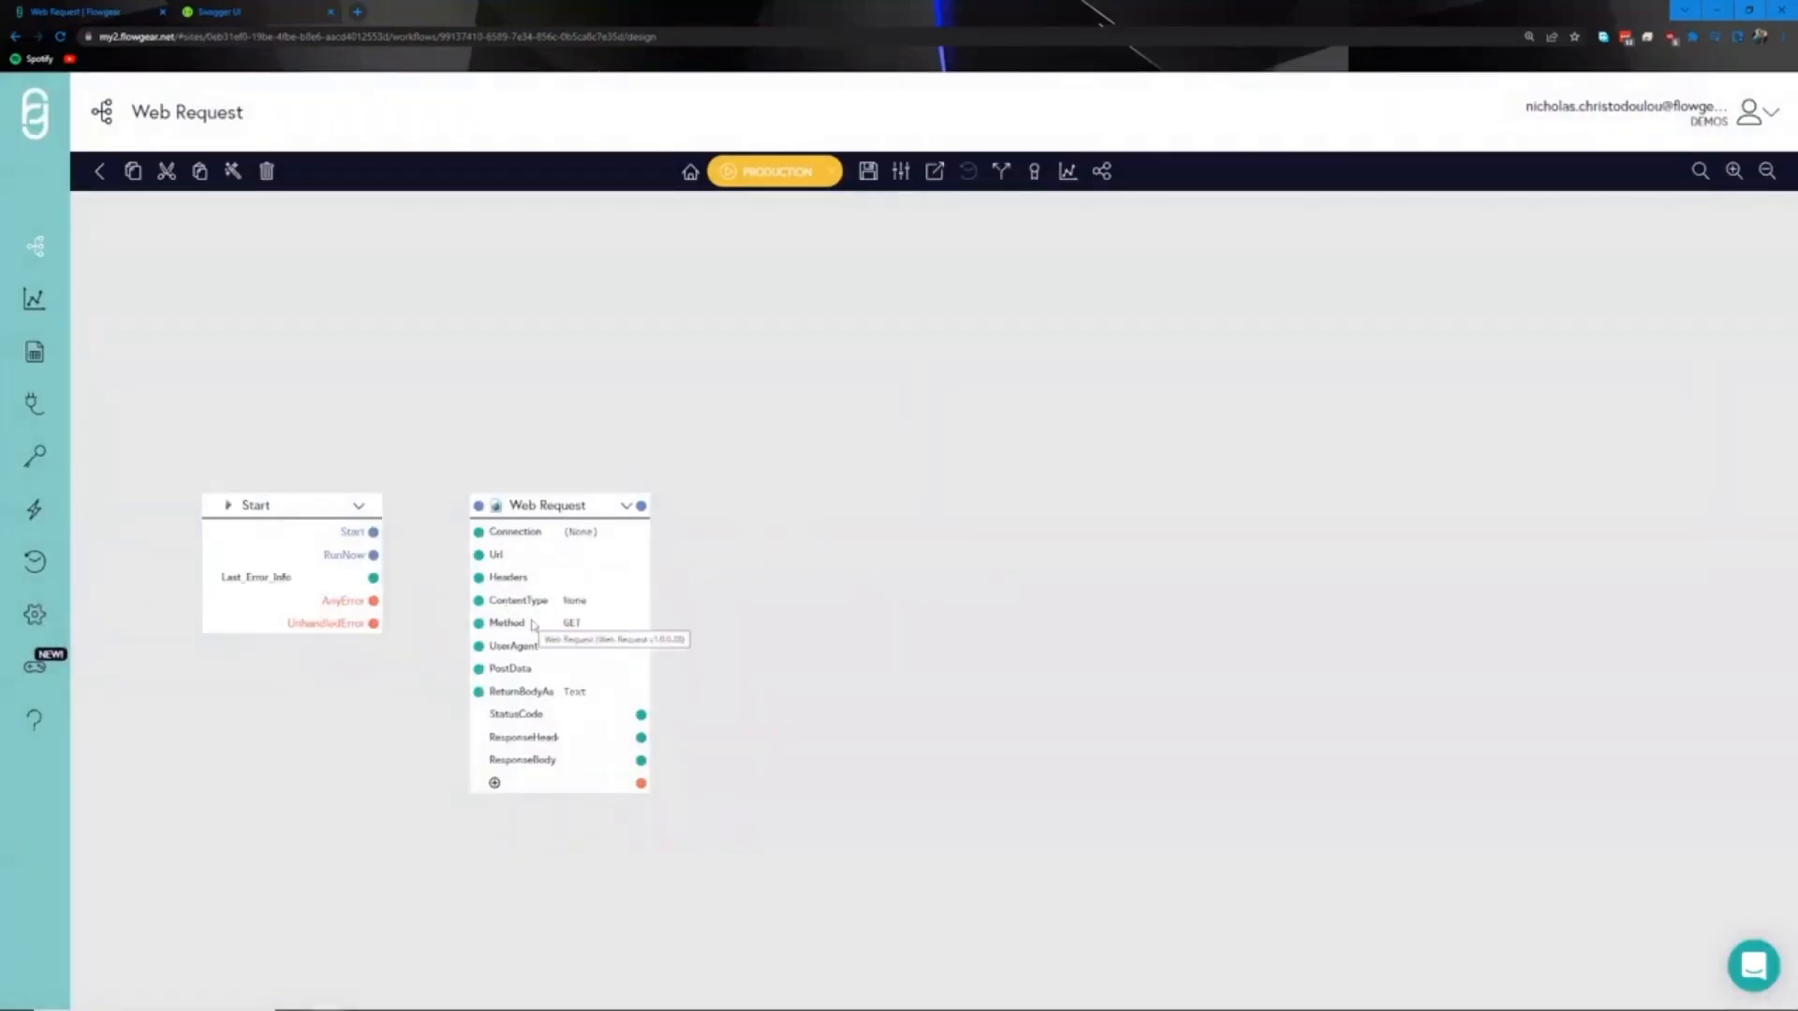
left_click(534, 626)
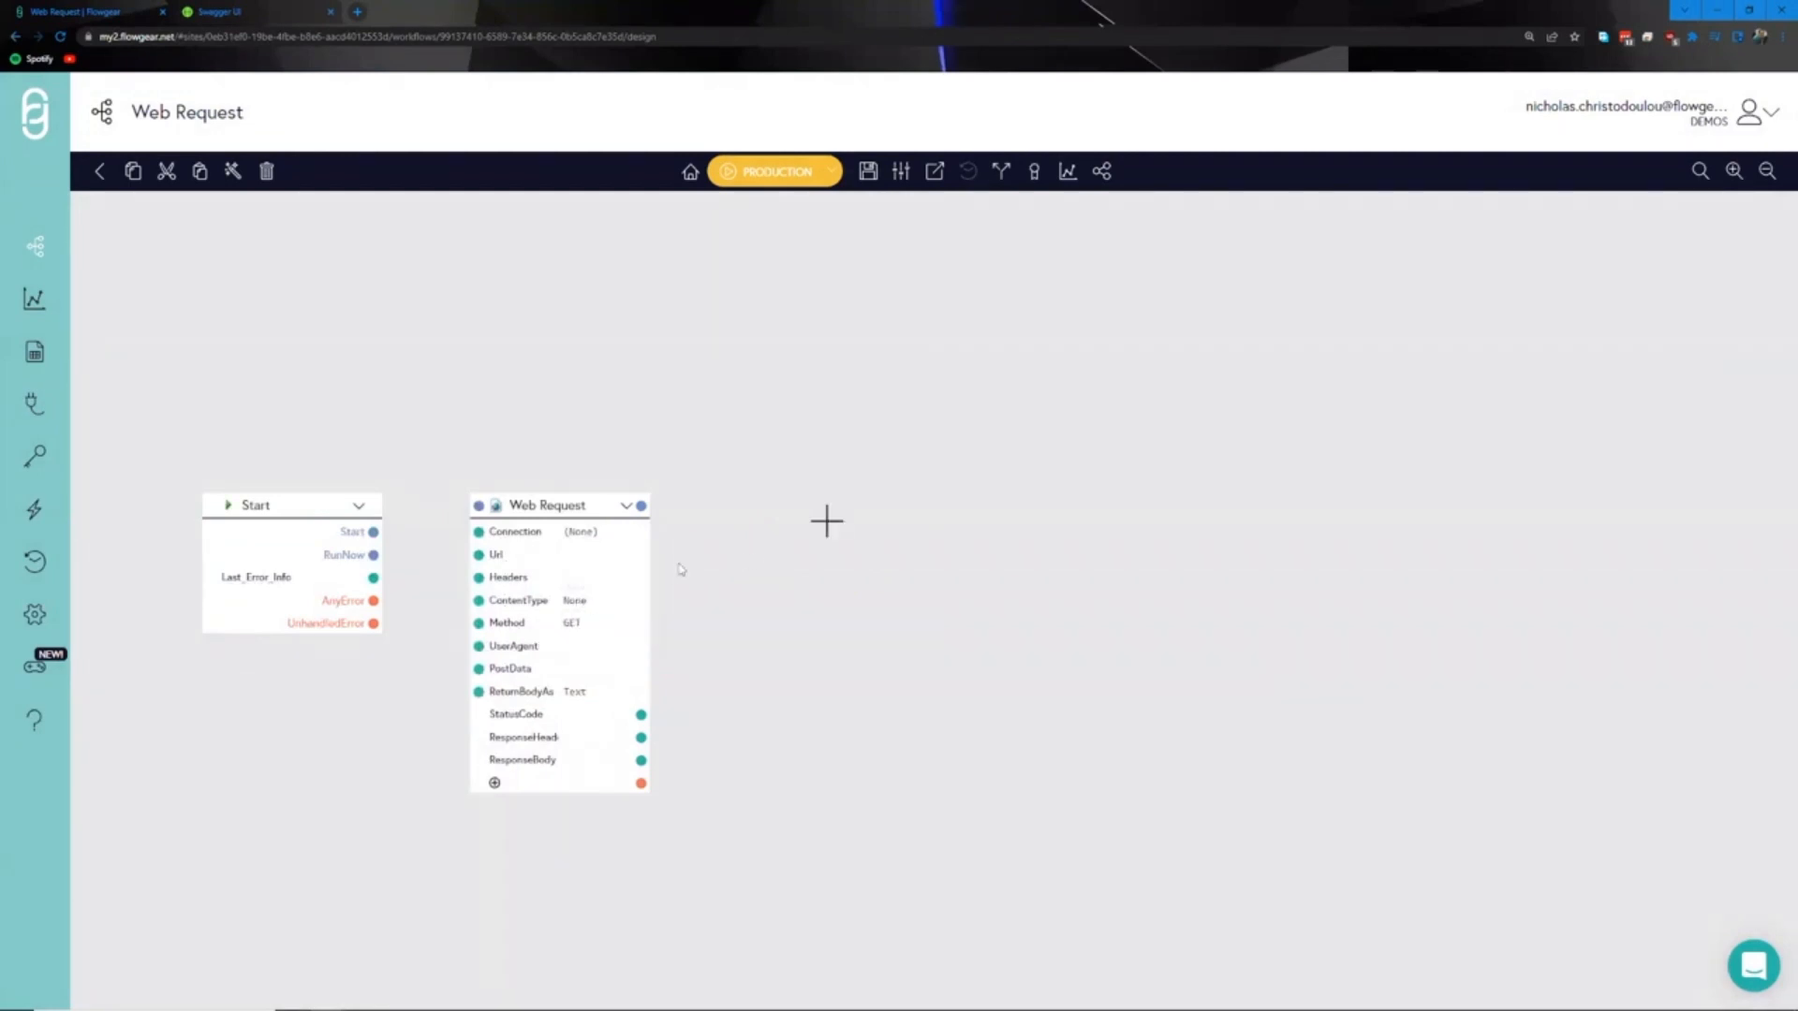
left_click(587, 552)
left_click_drag(551, 519, 813, 520)
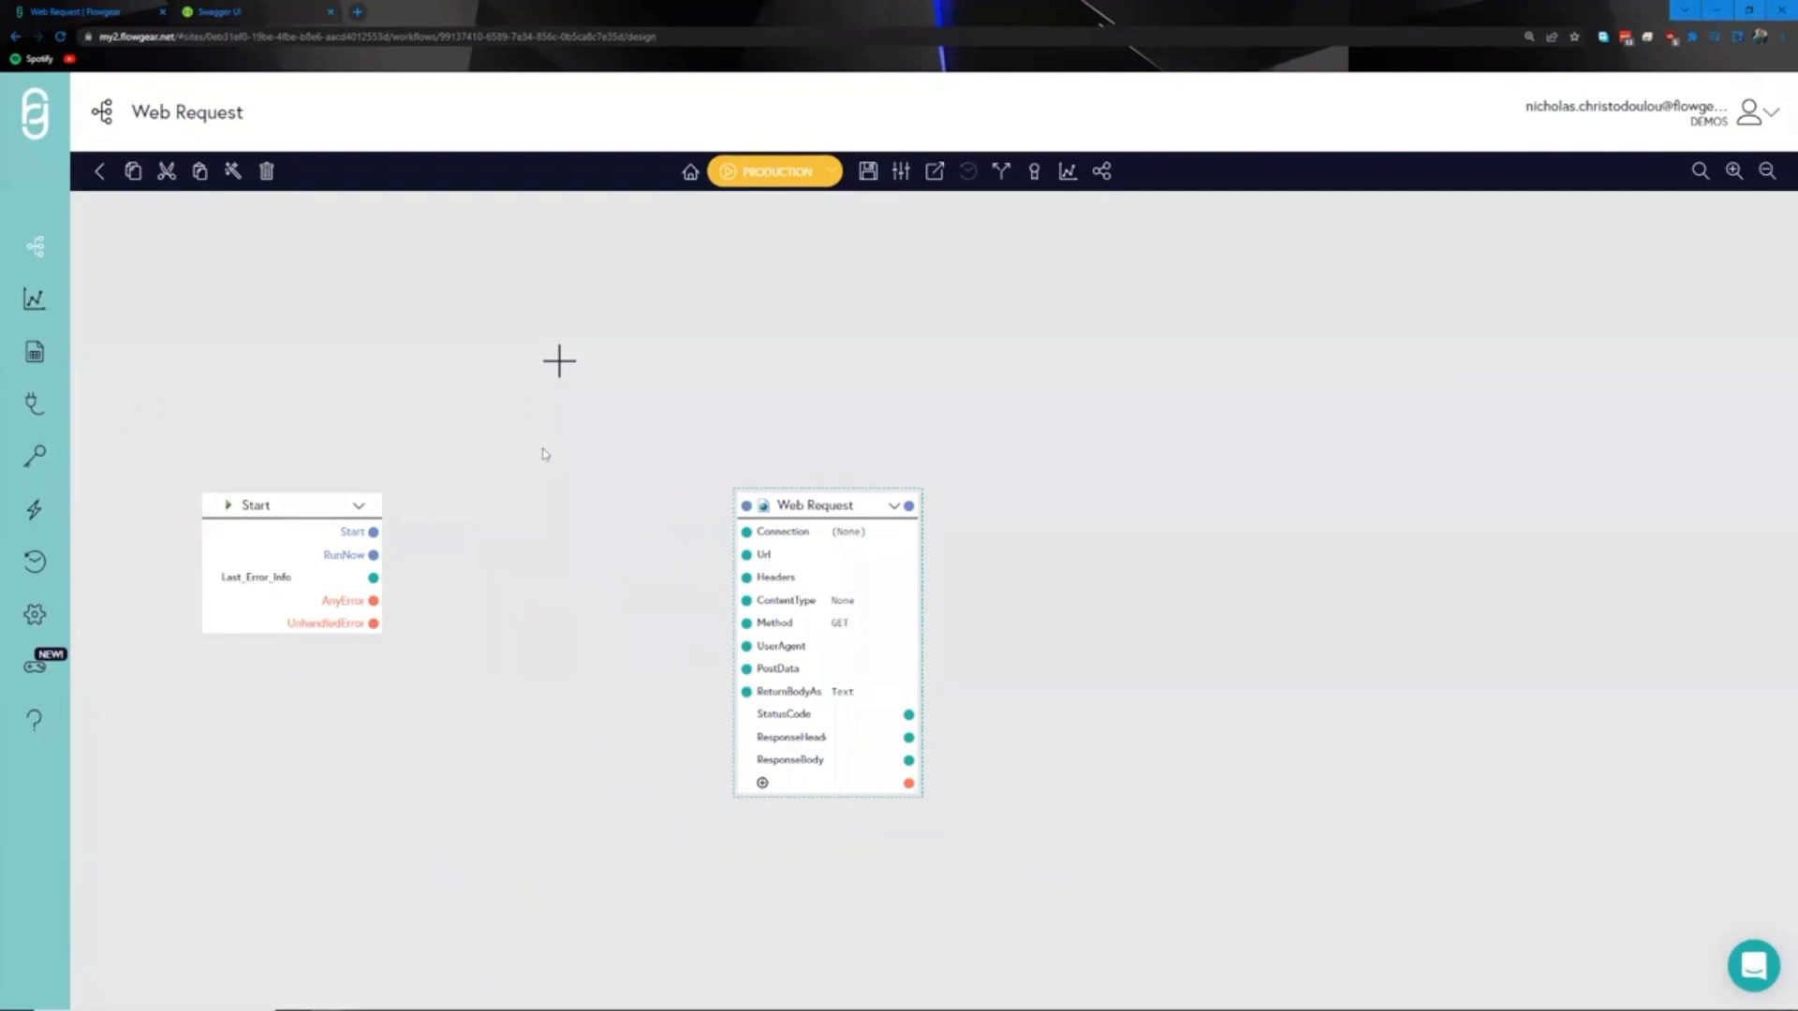
- Switch to the Swagger Petstore documentation and examine its base URL and the available authorizations
left_click(248, 13)
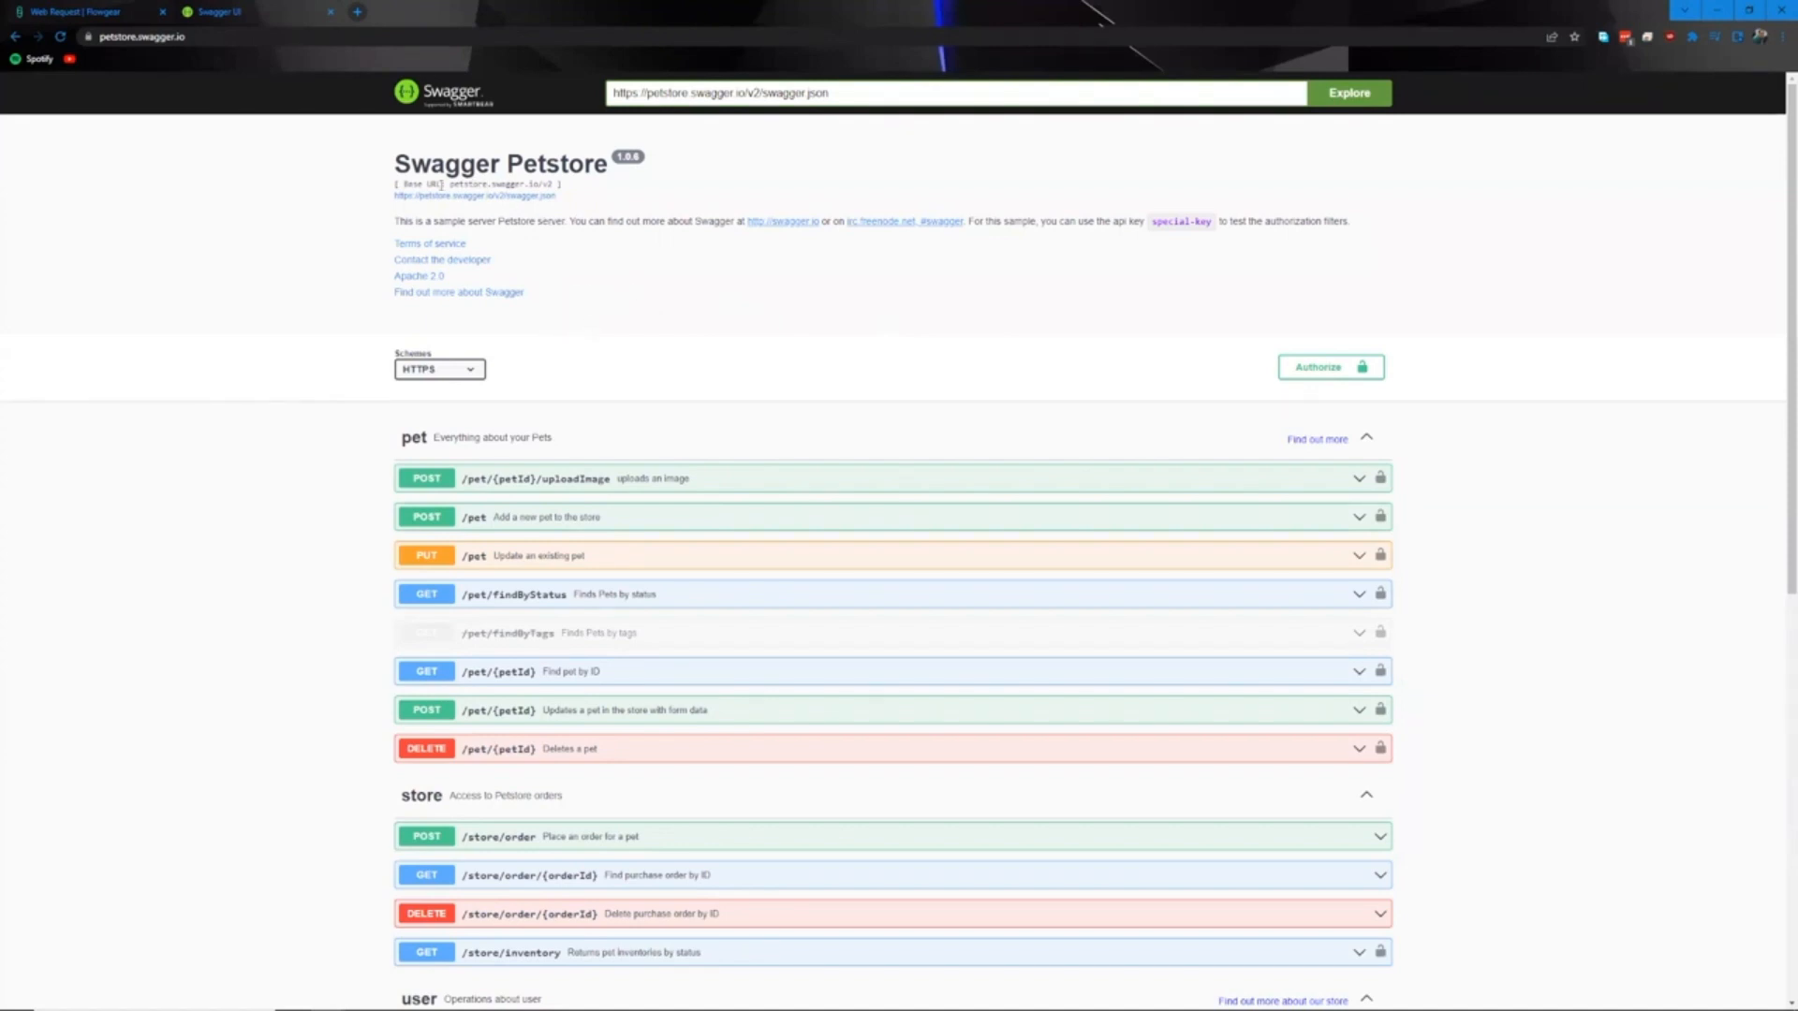
left_click_drag(451, 185, 482, 185)
left_click(596, 196)
left_click(1320, 369)
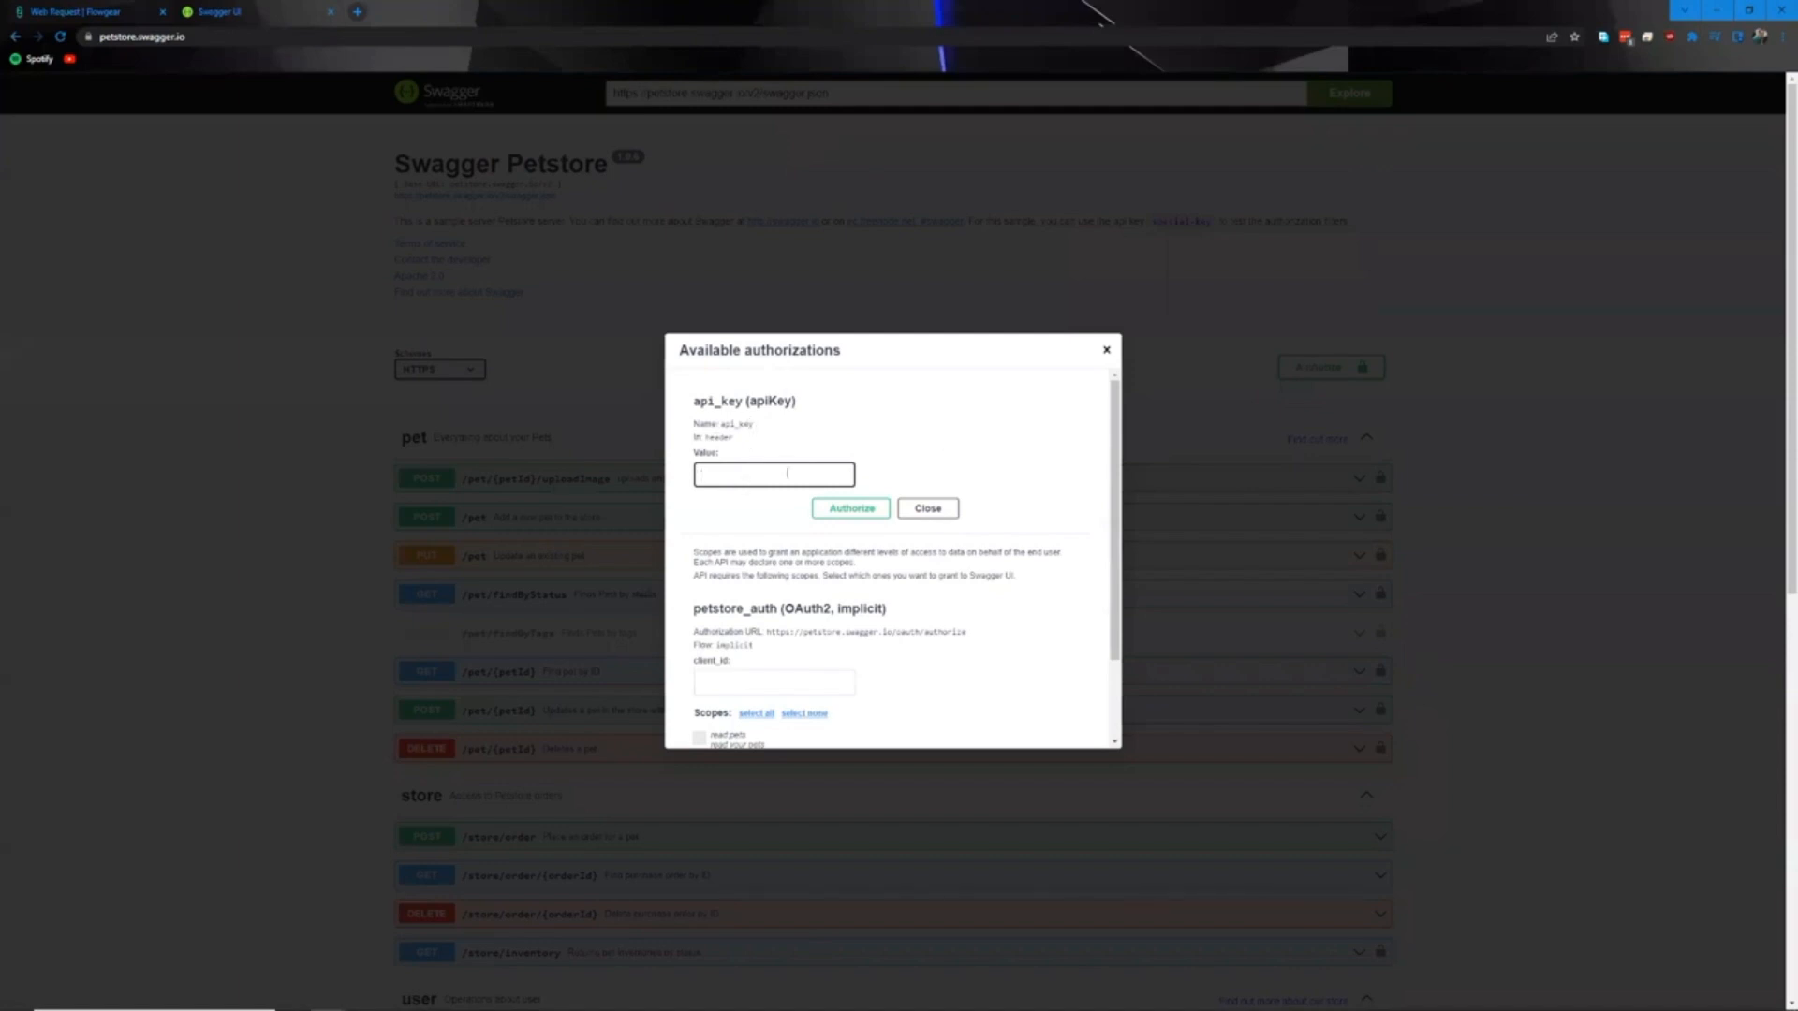
left_click(927, 510)
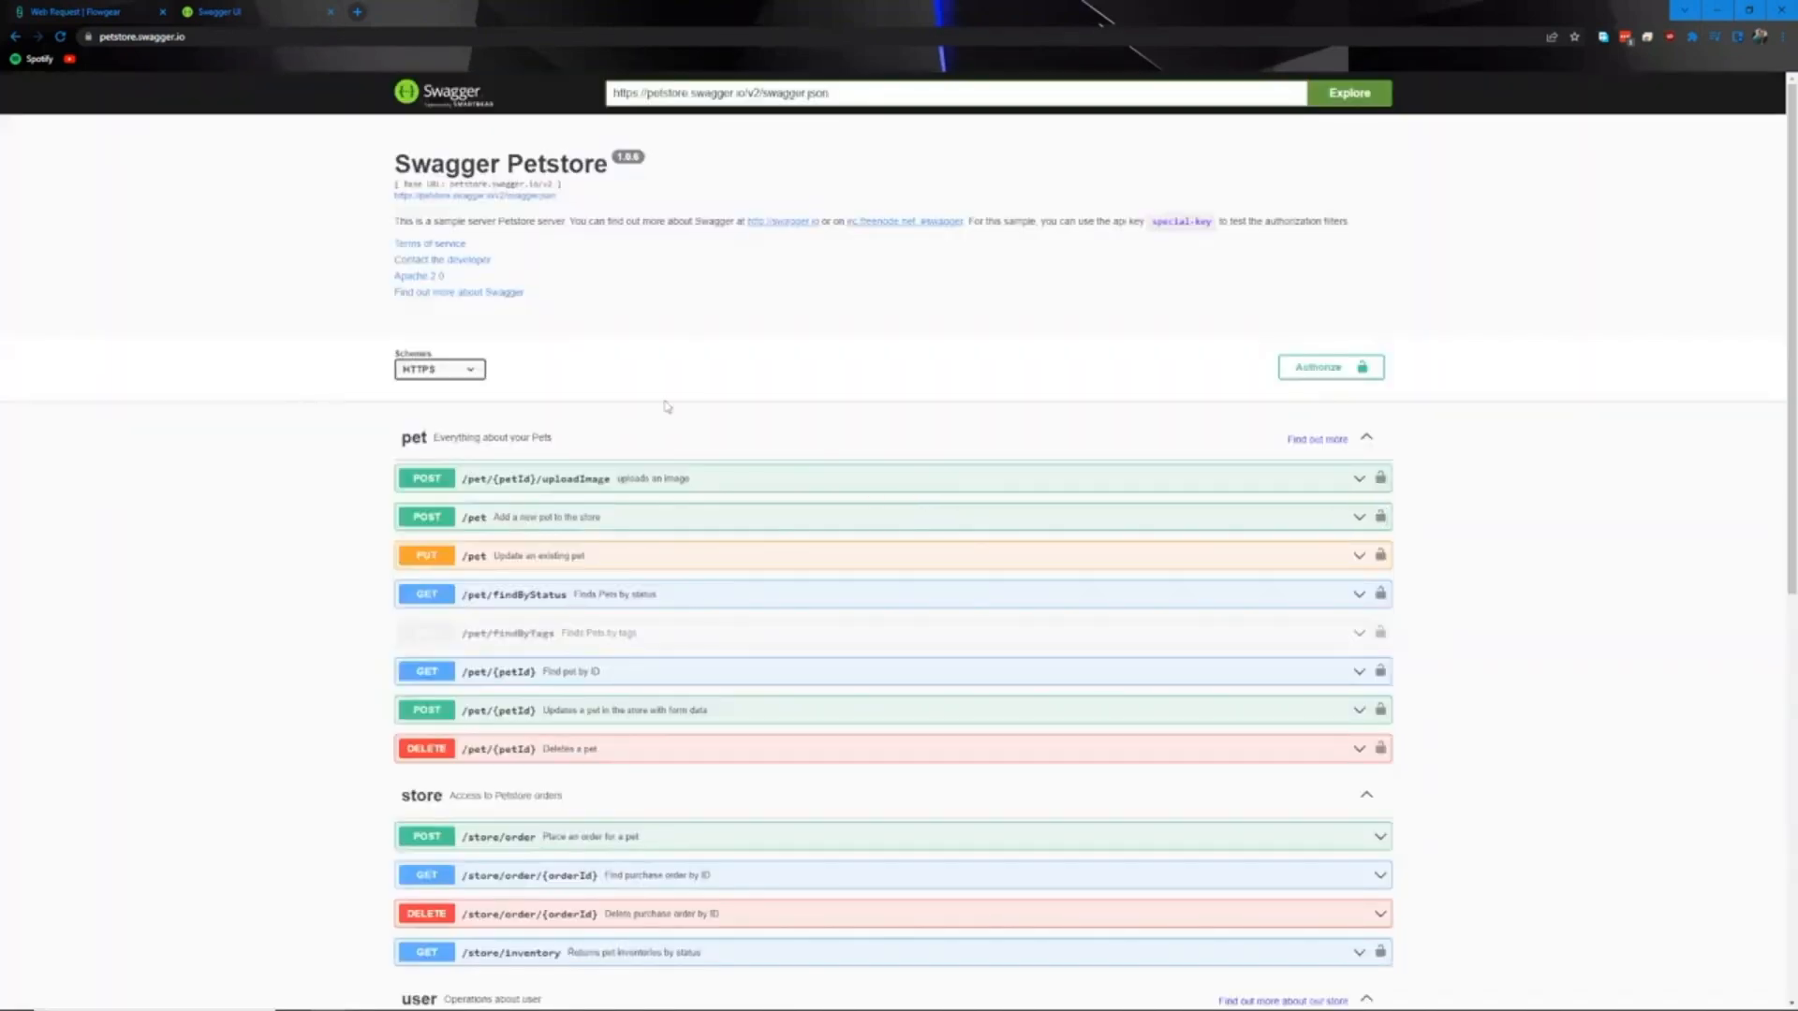
- Expand the POST /pet operation and examine the example JSON body for adding a new pet
left_click(576, 517)
scroll(670, 714, "down", 1)
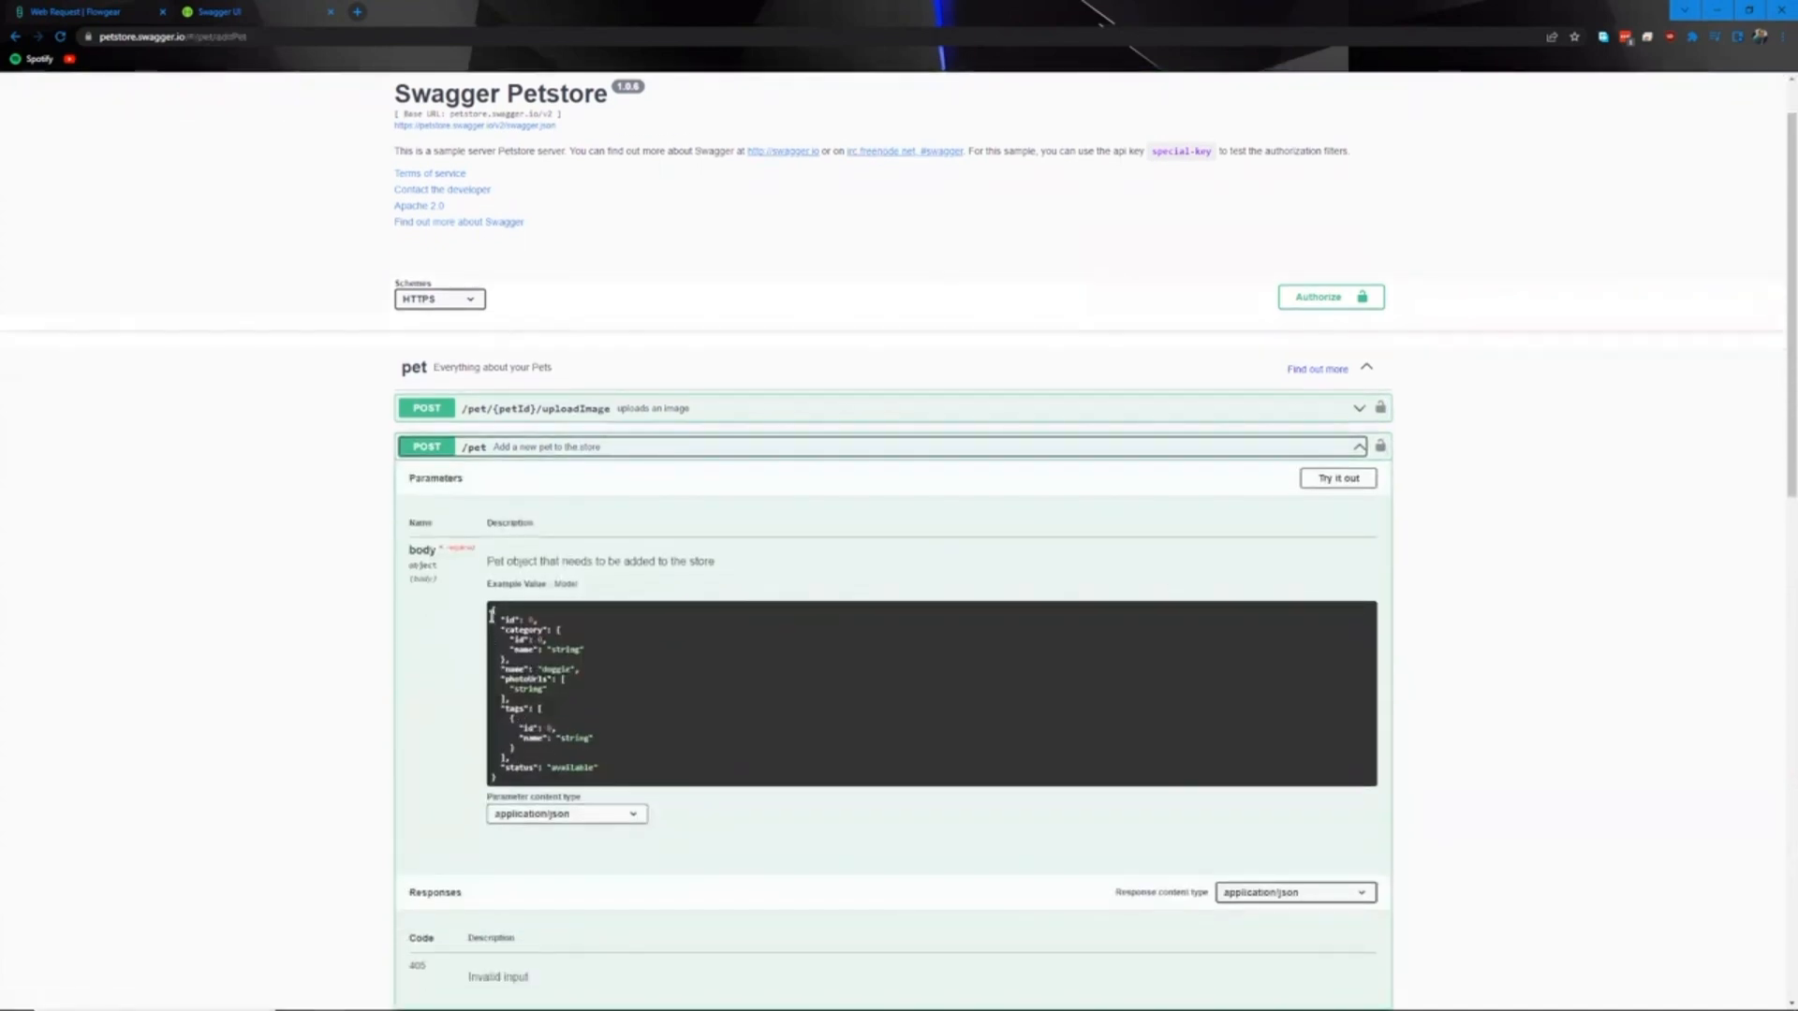
left_click_drag(492, 615, 516, 648)
left_click(673, 734)
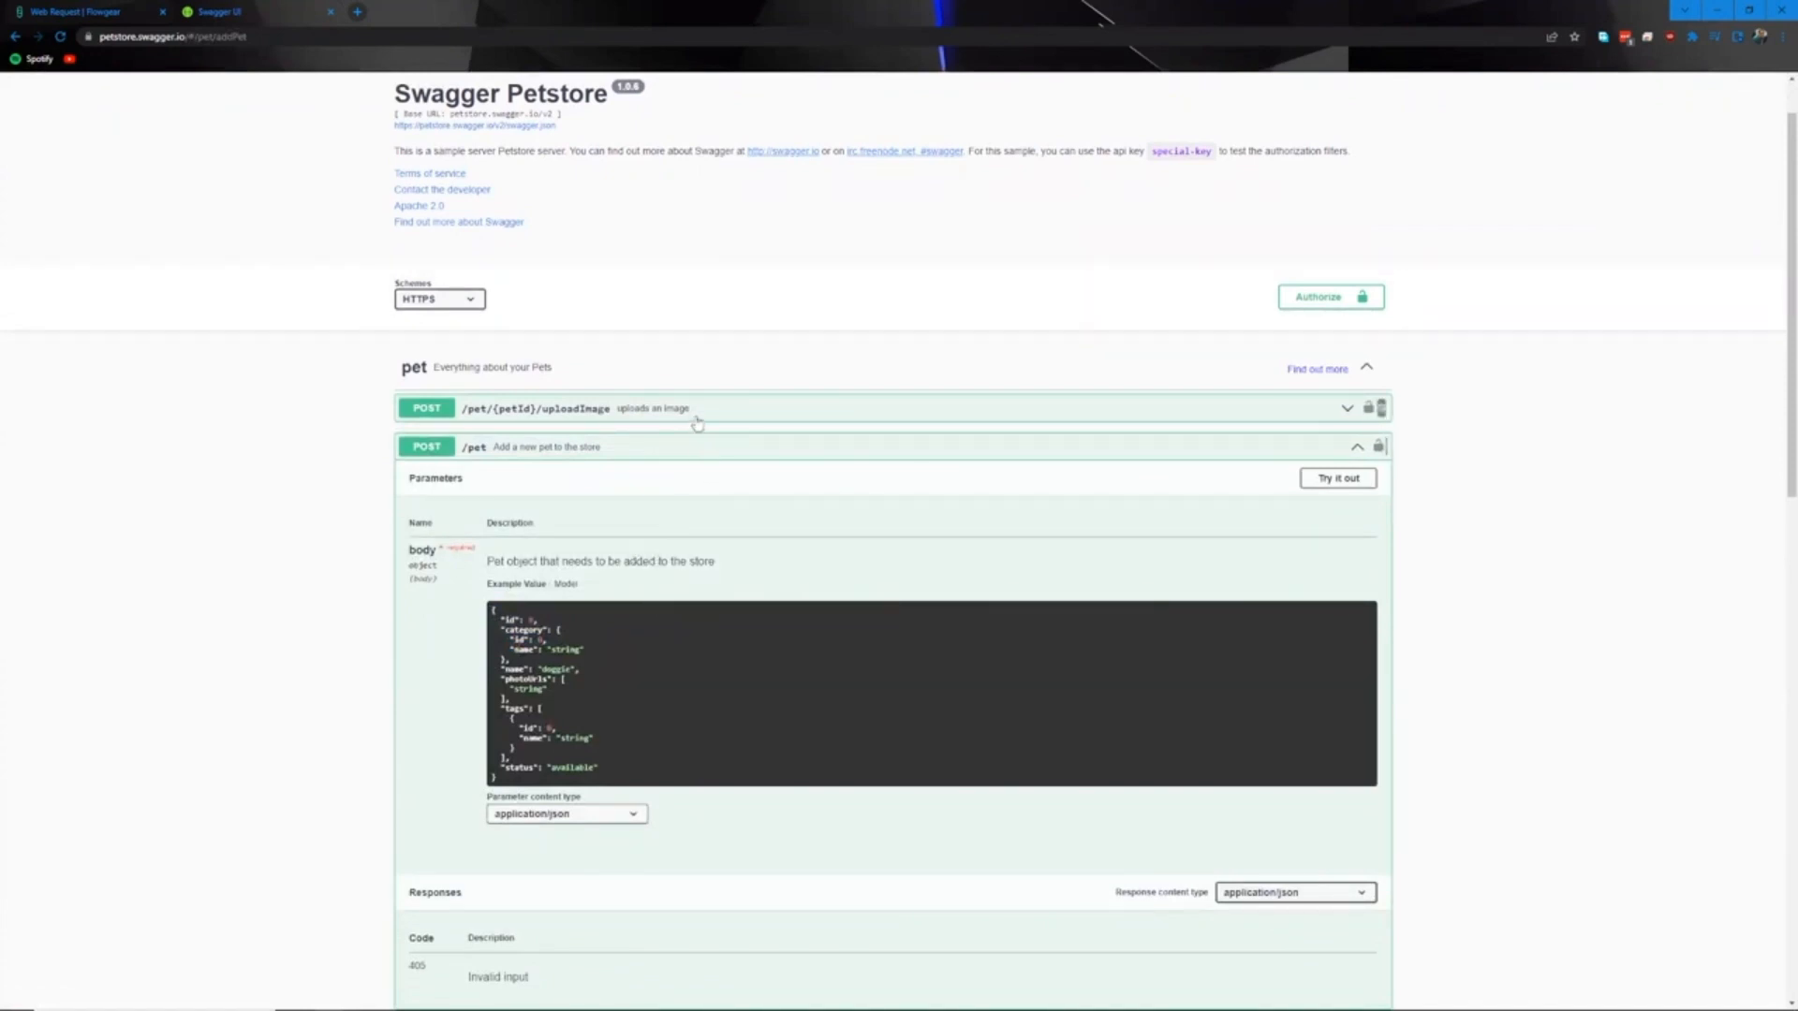
- Return to the Flowgear workflow and create a new connection for the Web Request node
left_click(84, 13)
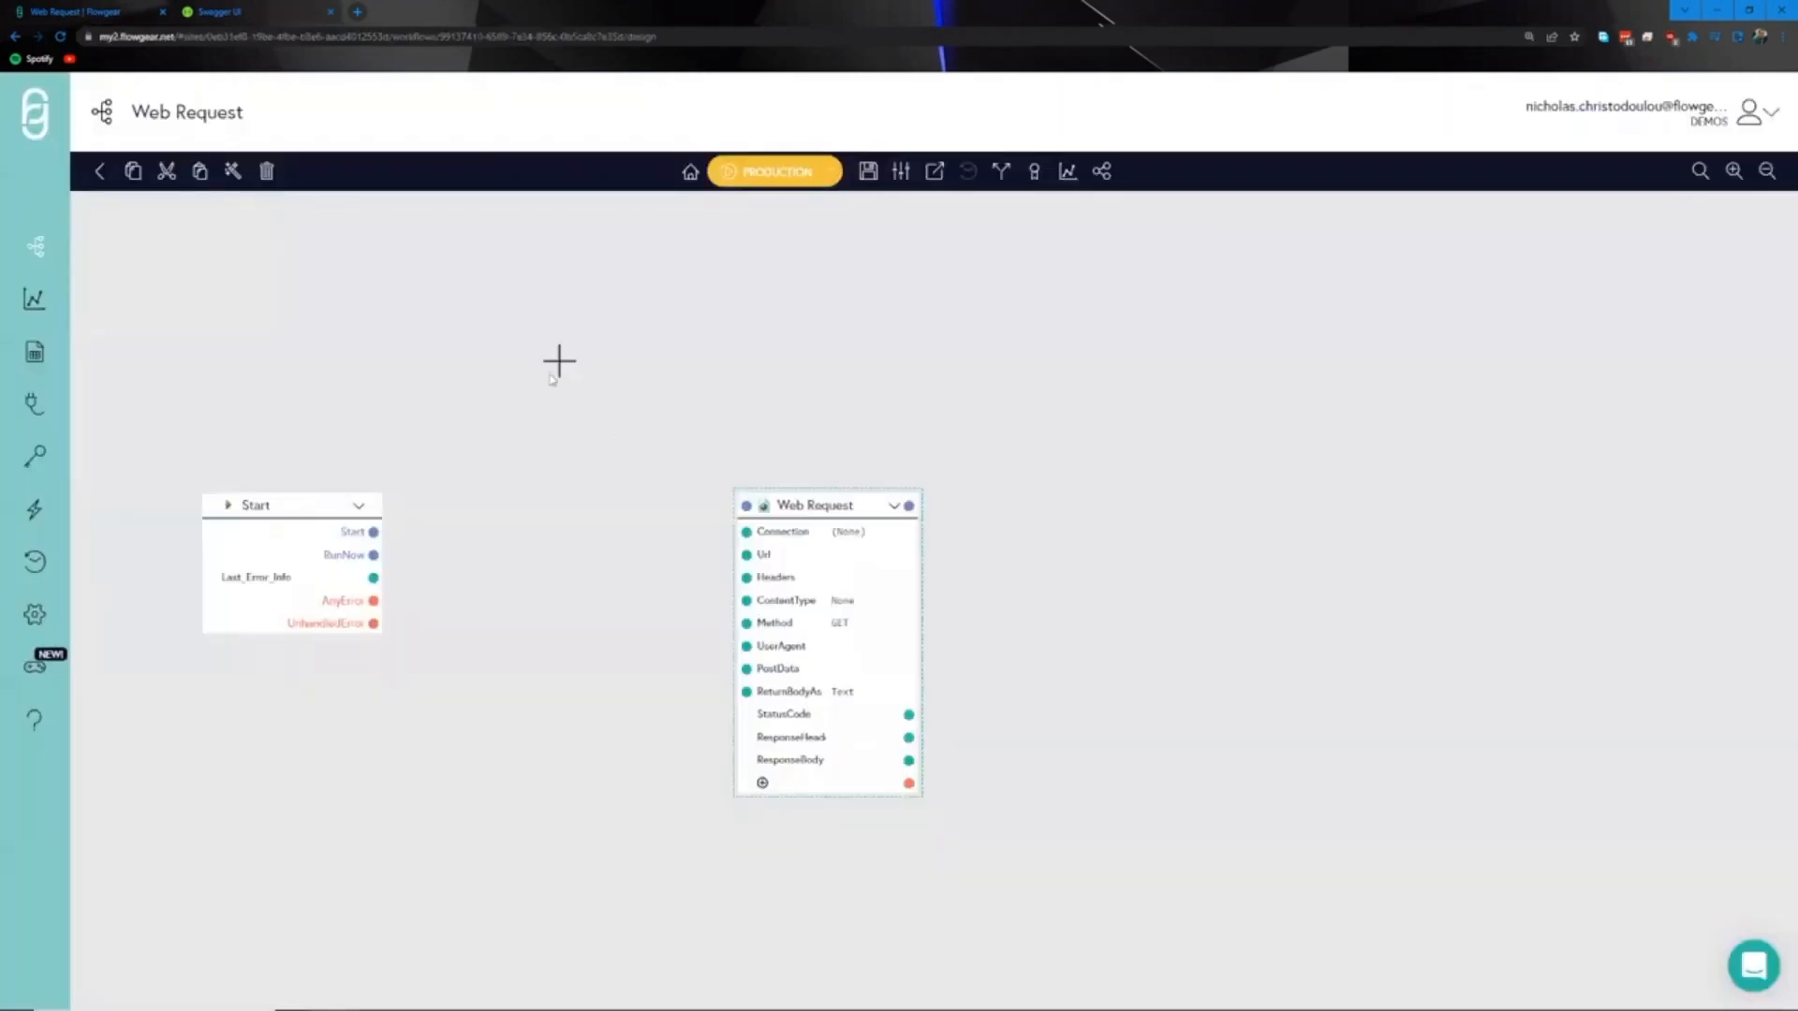
left_click(847, 525)
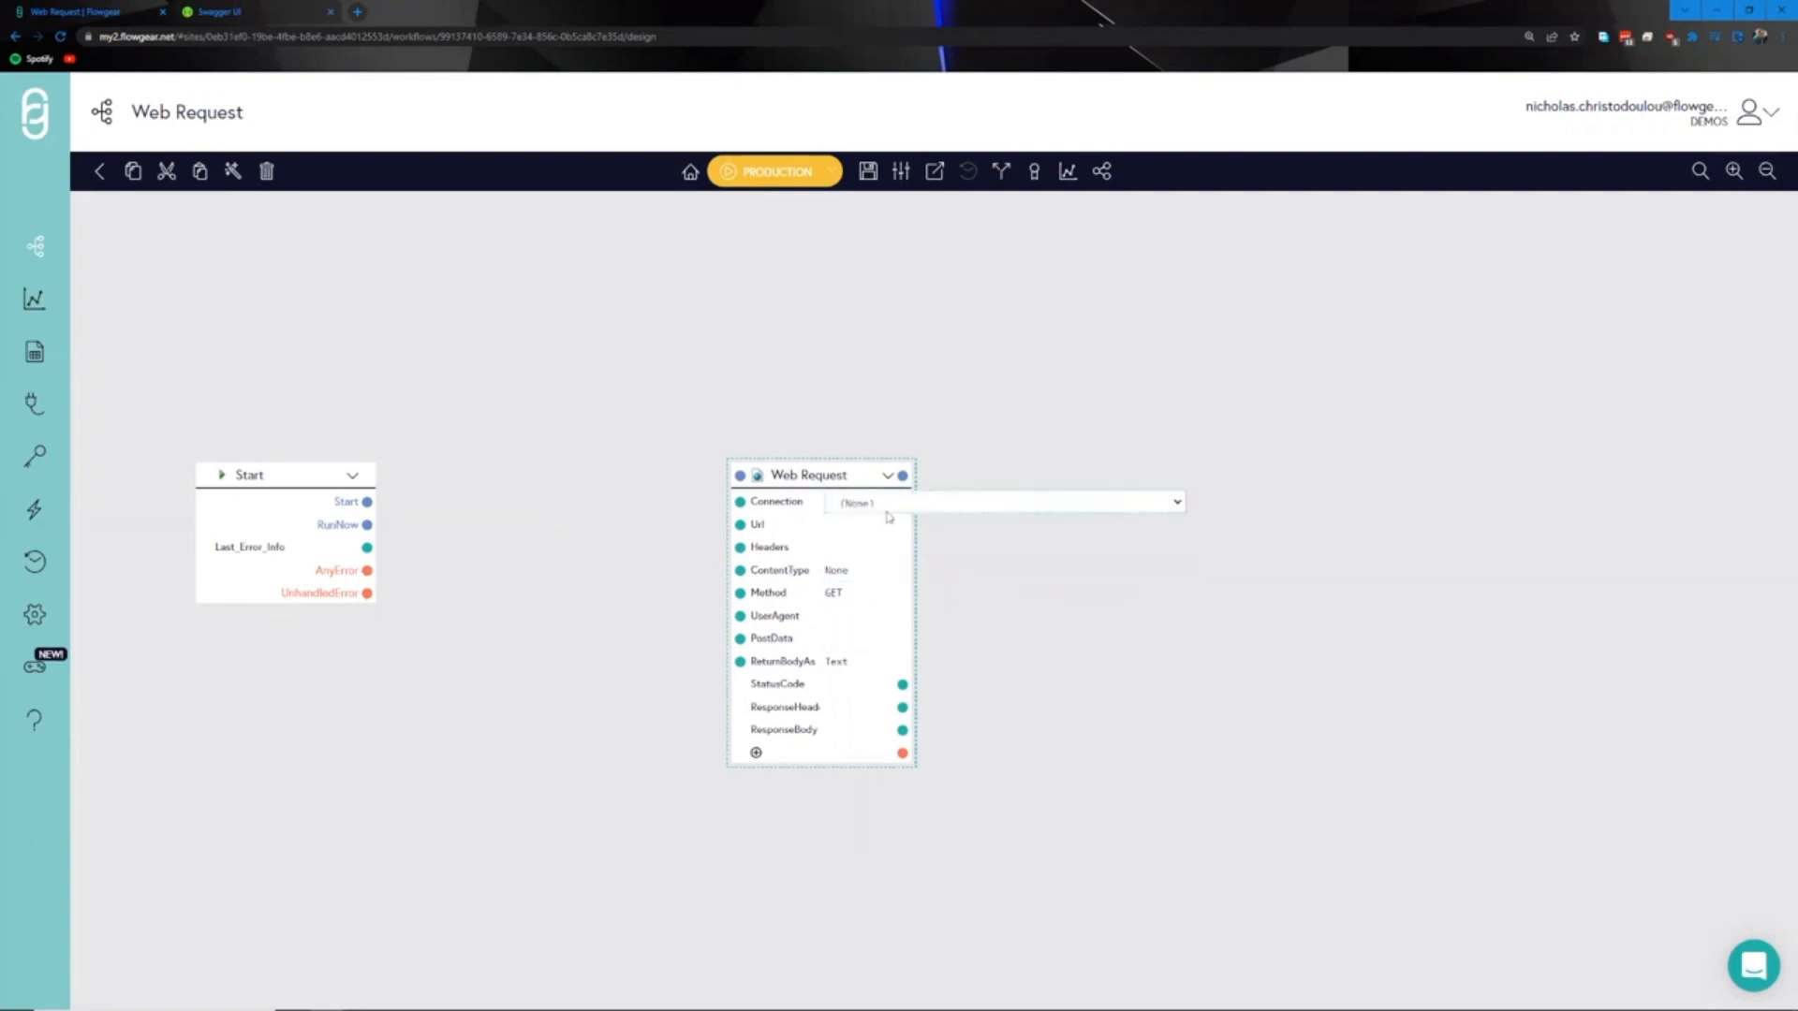
mouse_move(892, 516)
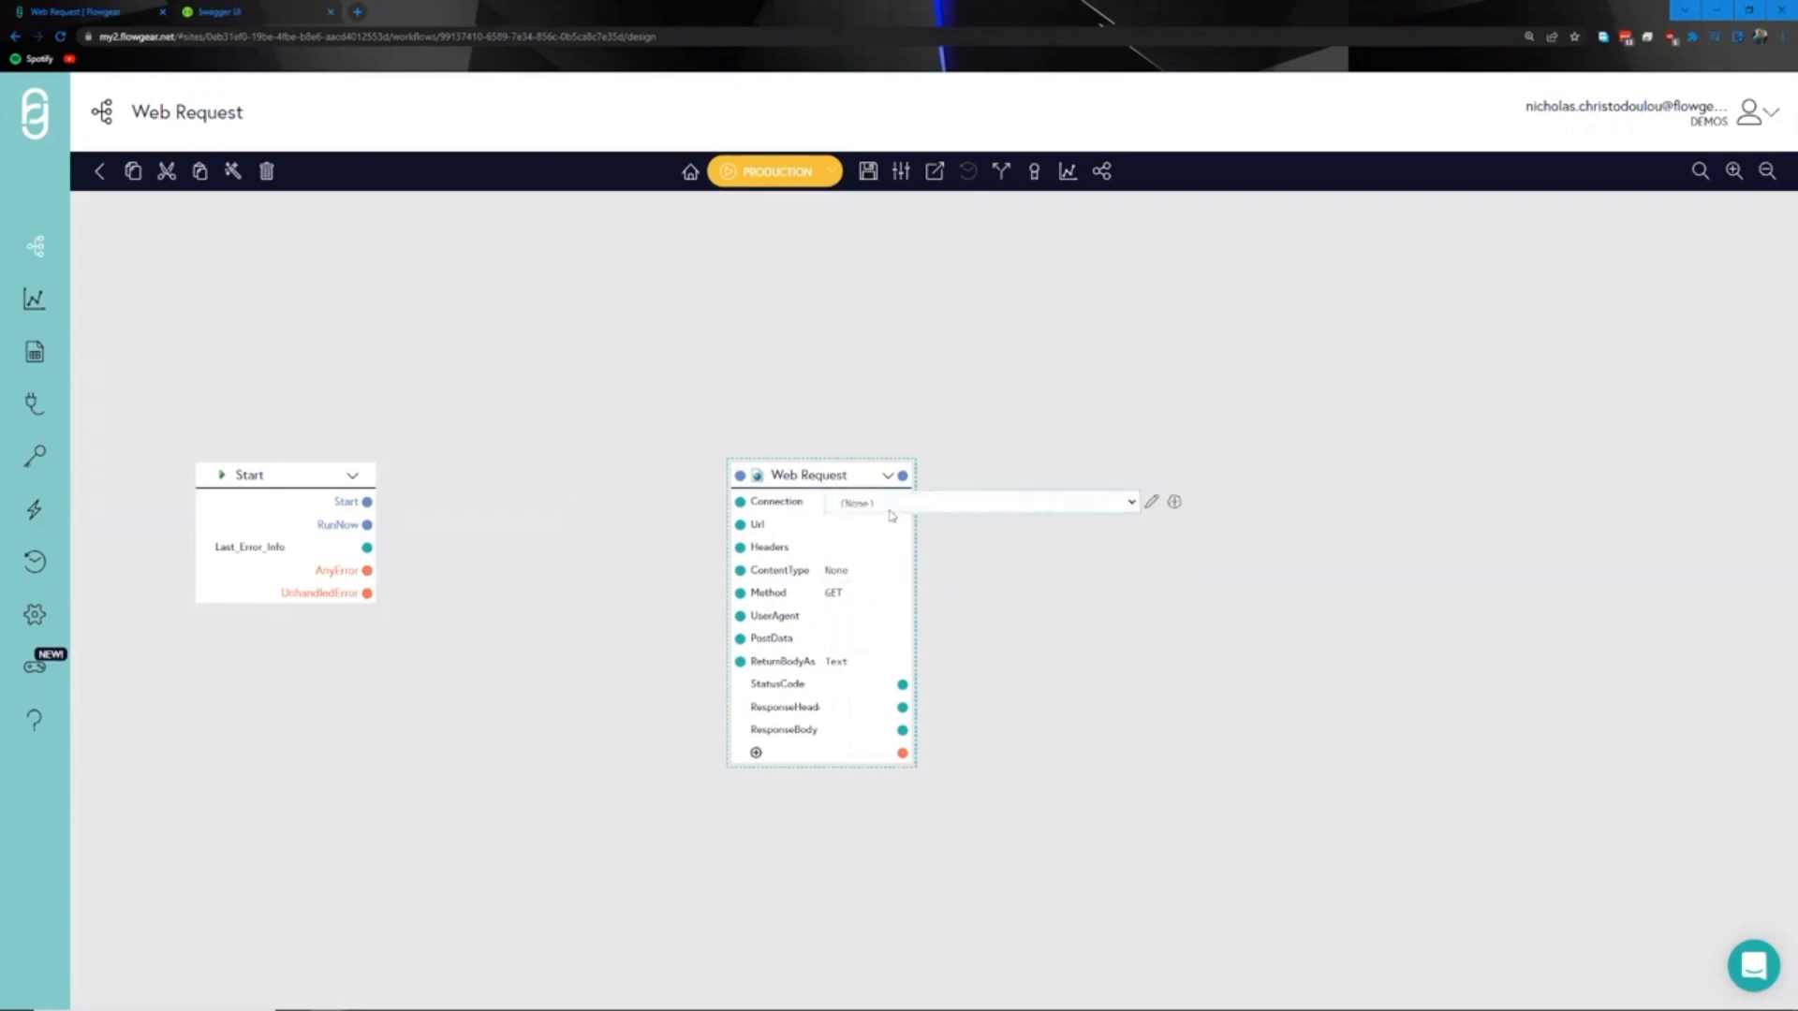
left_click(1175, 503)
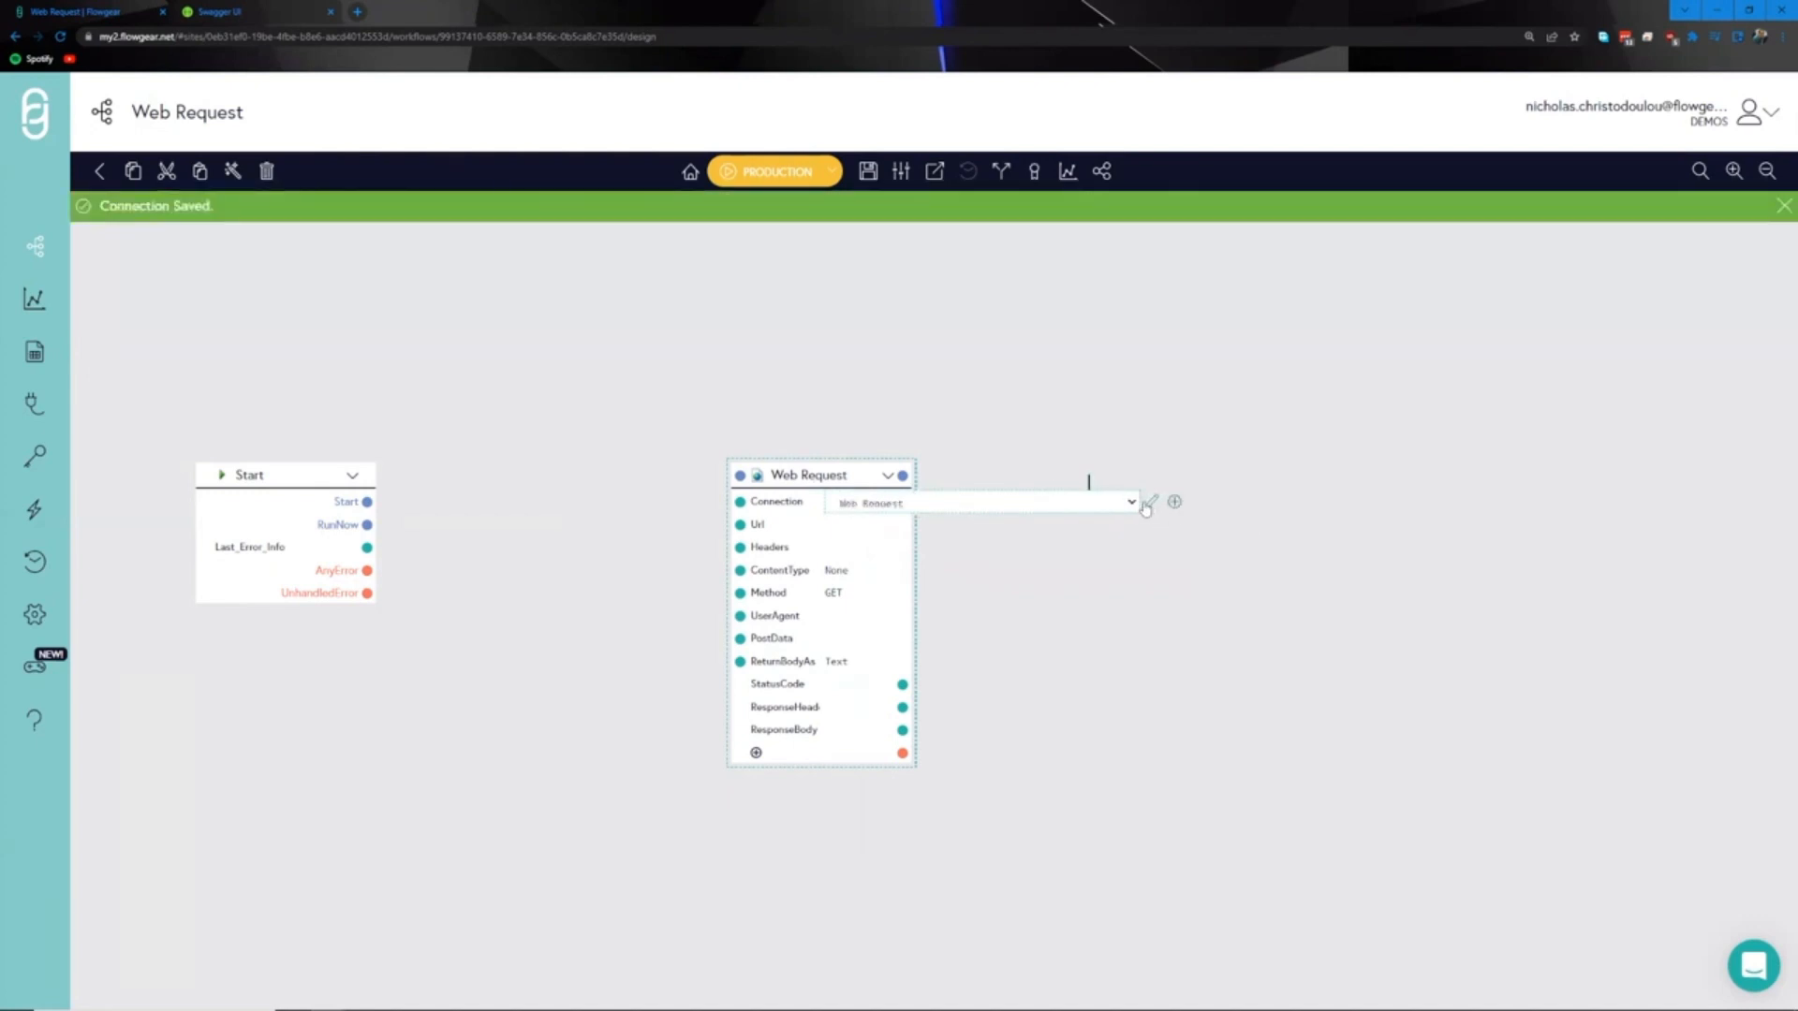
- Open the Web Request connection for editing, set its site environment to Test and clear the password field
left_click(1153, 507)
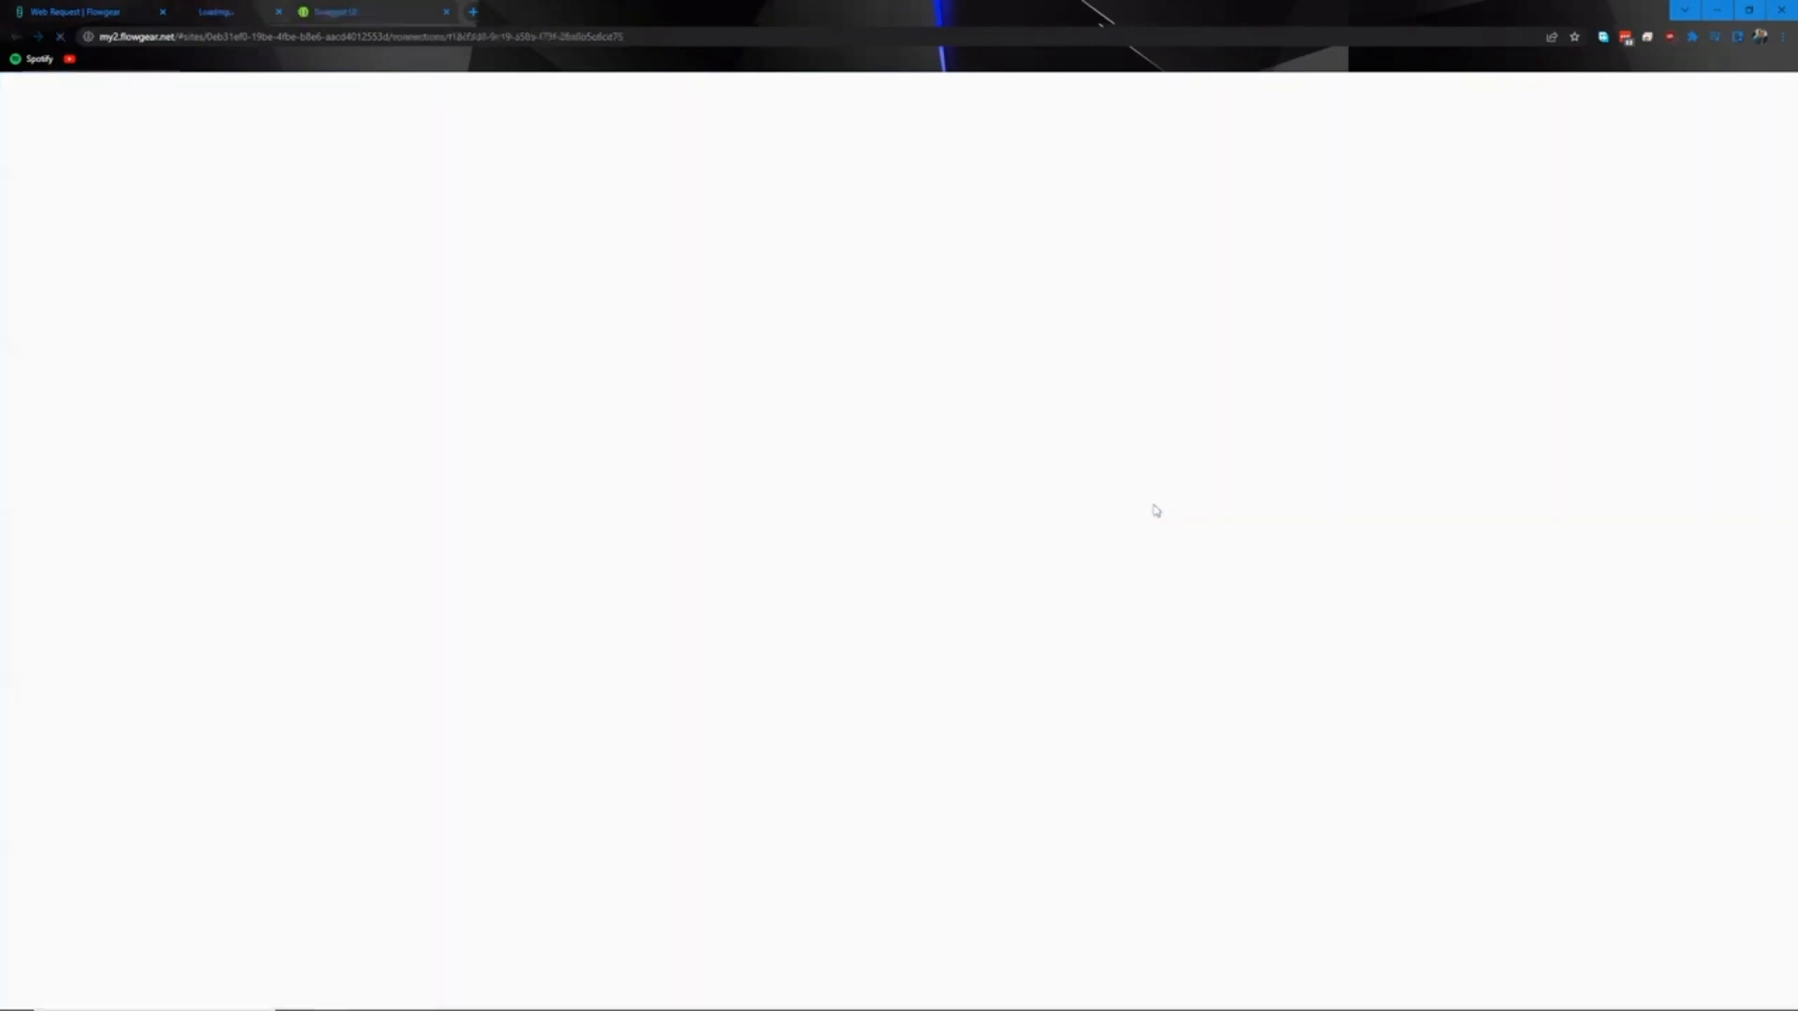
left_click(192, 438)
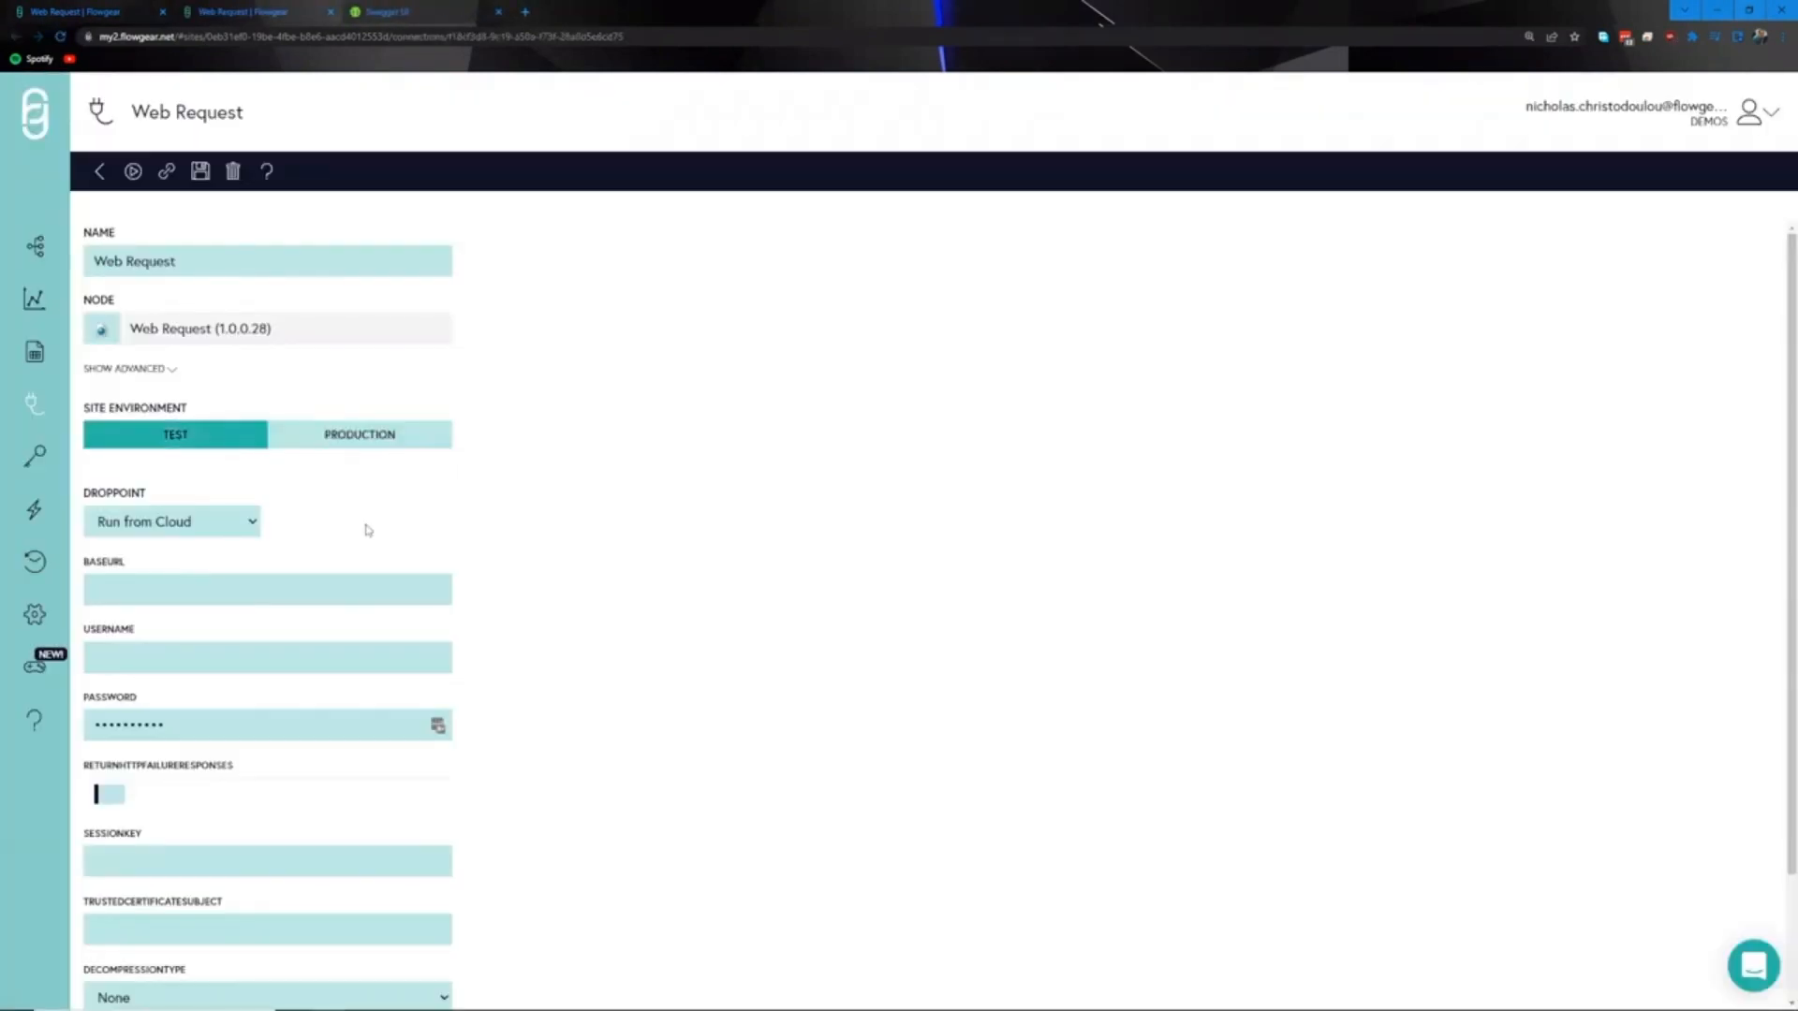
scroll(433, 489, "down", 1)
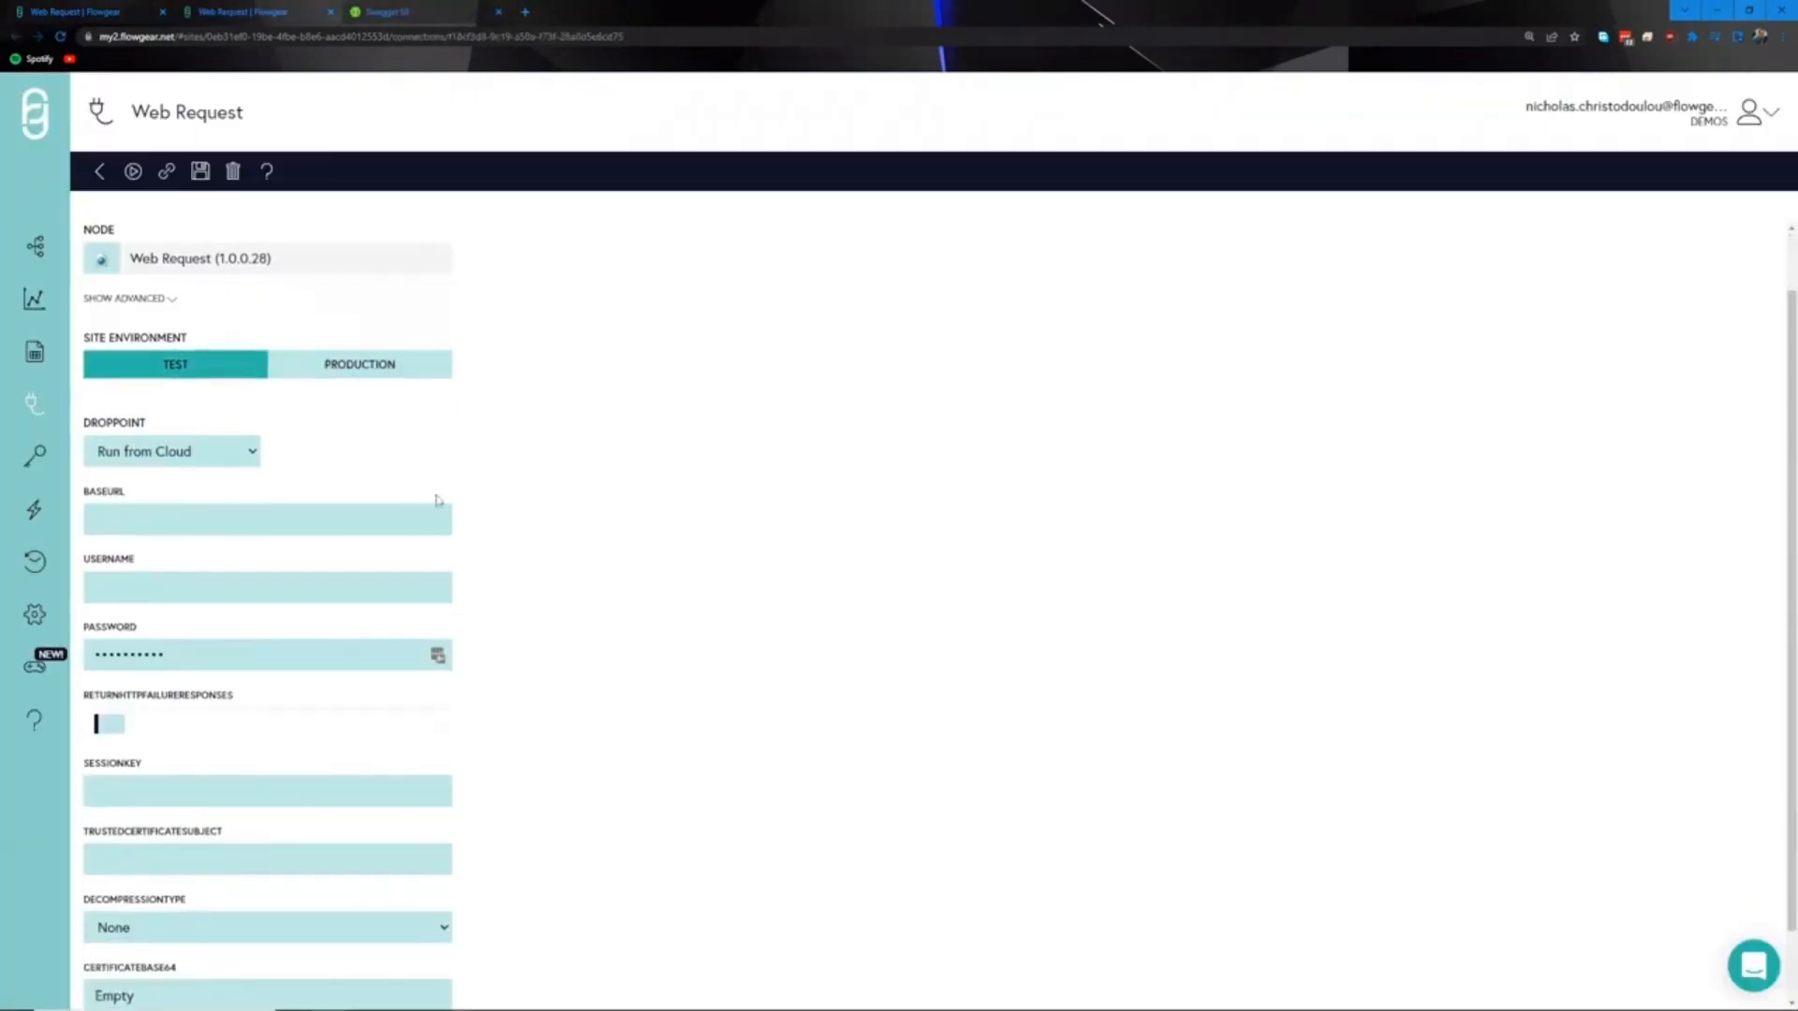
double_click(297, 653)
key("BackSpace")
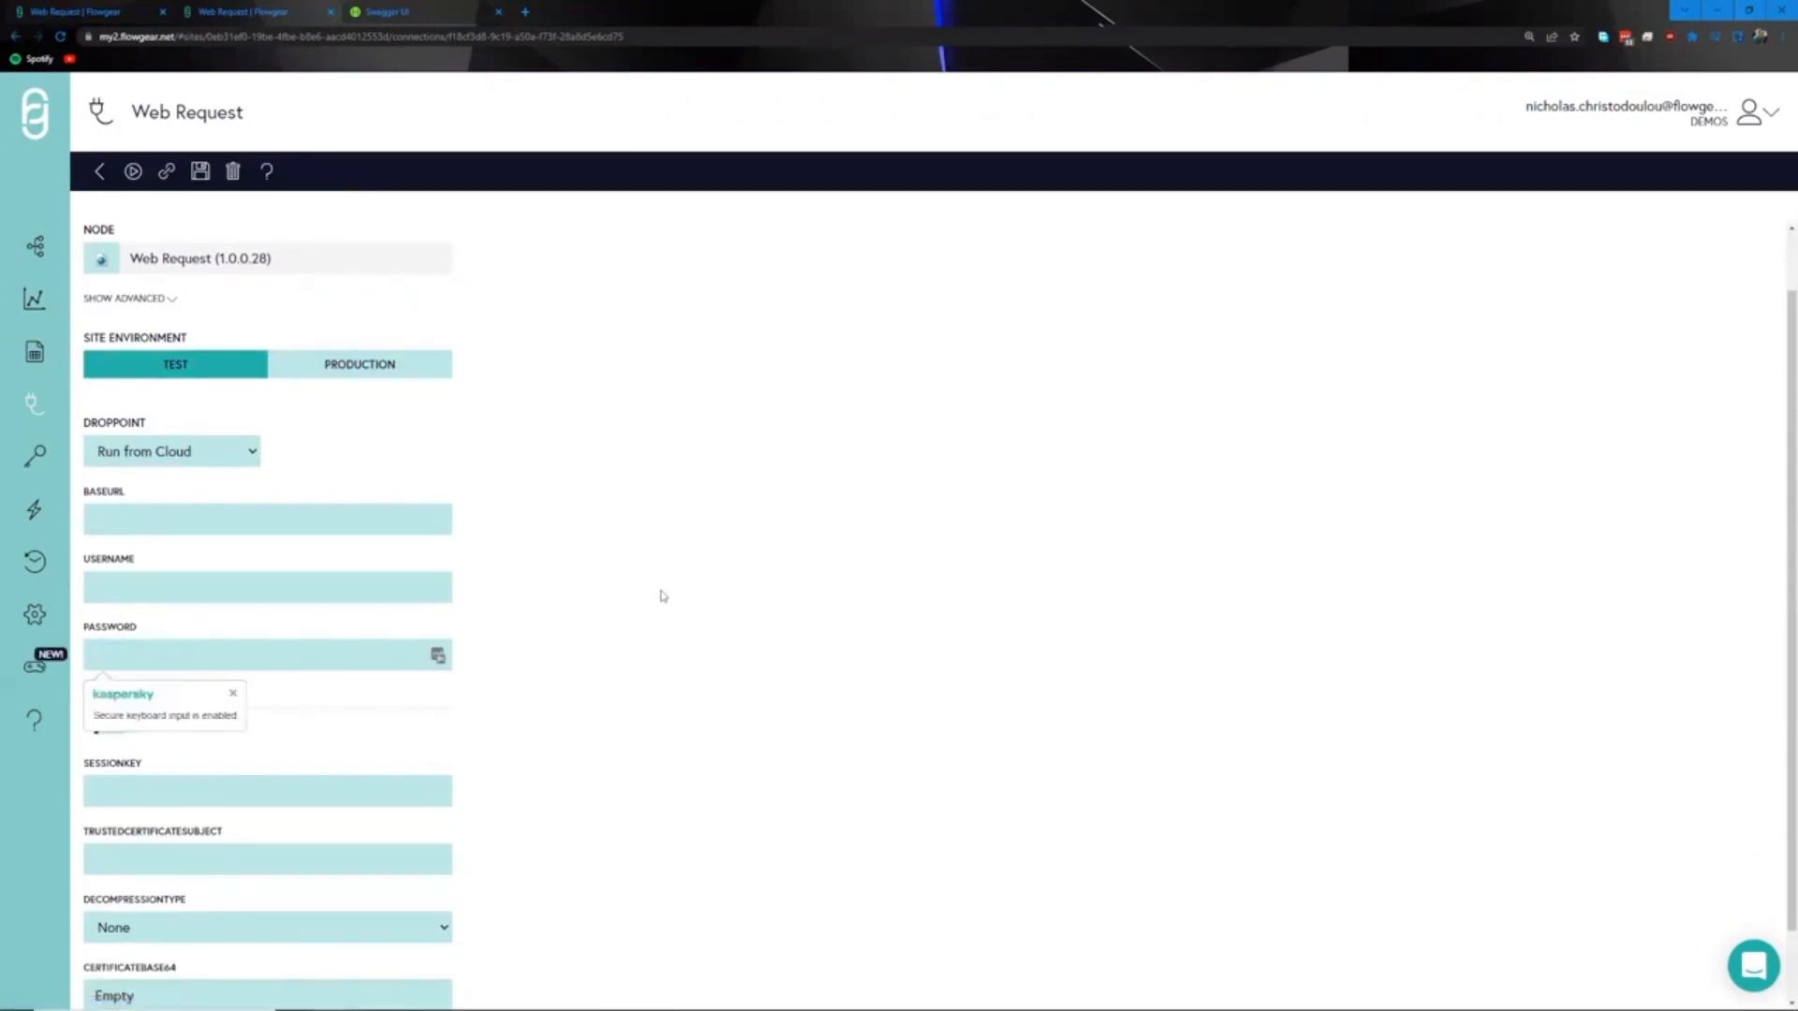
- Turn on ReturnHttpFailureResponses in the Web Request connection
scroll(667, 598, "down", 1)
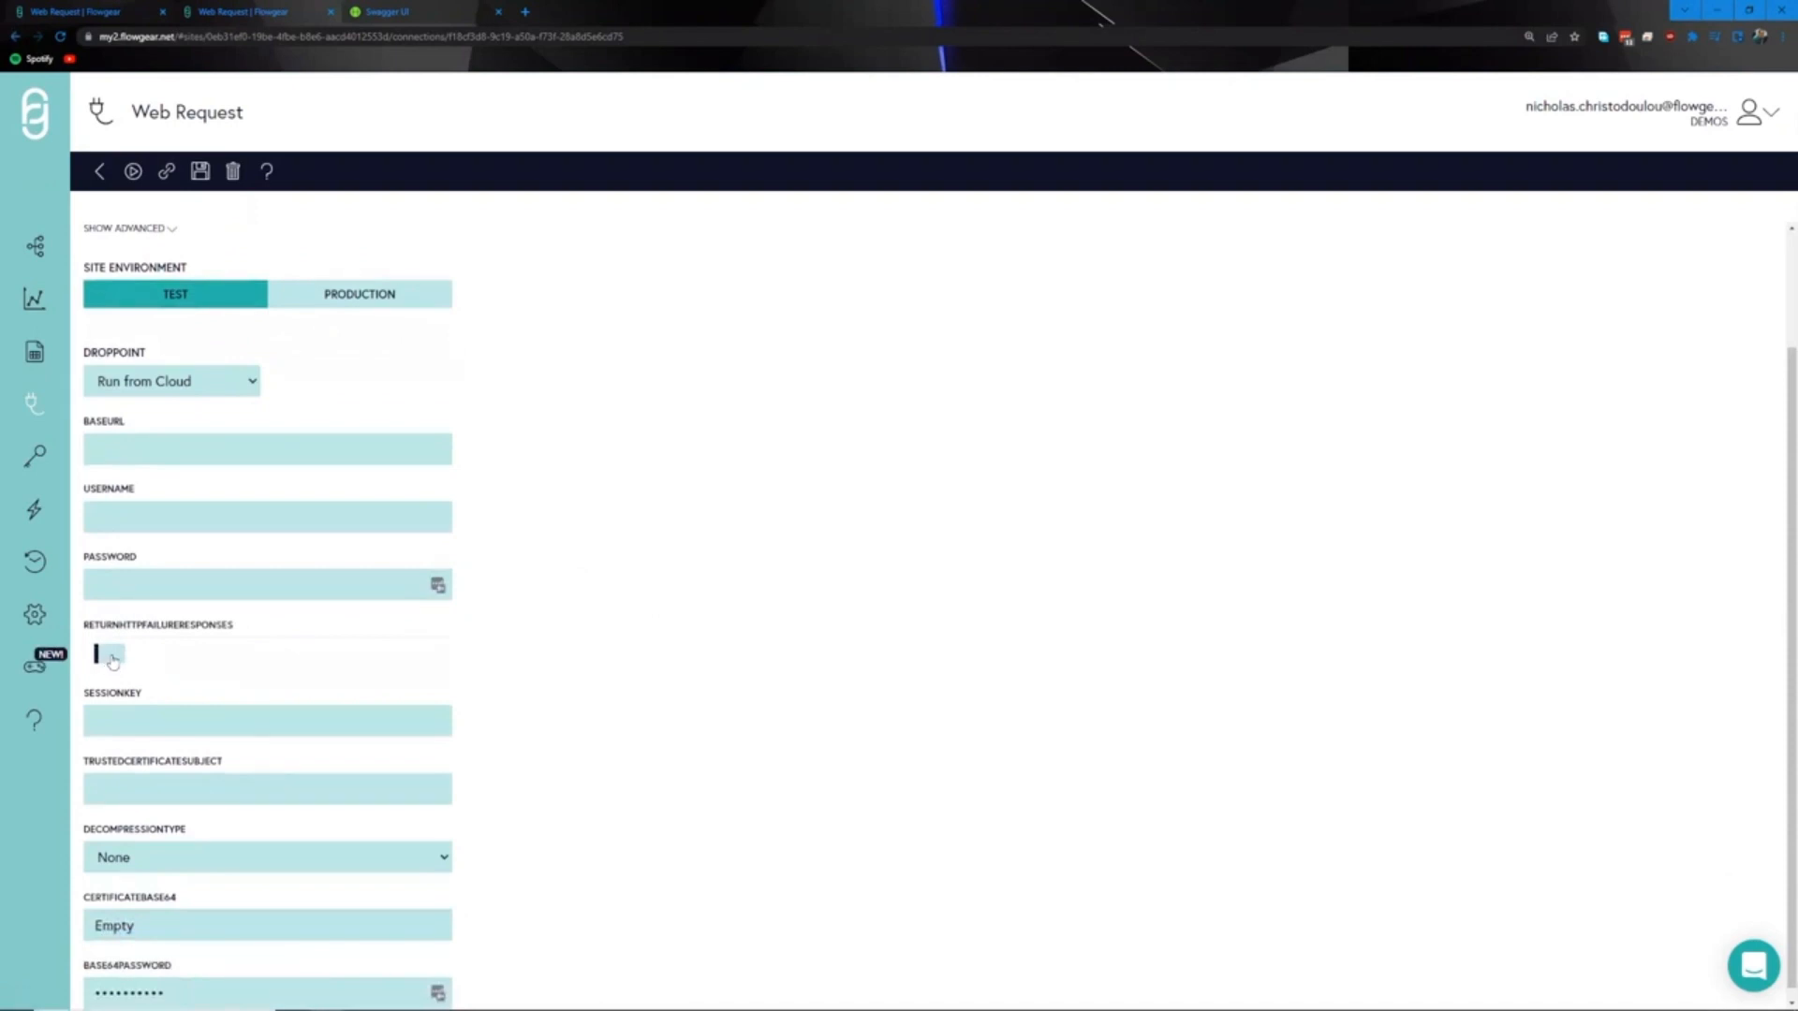
left_click(114, 661)
scroll(506, 423, "up", 2)
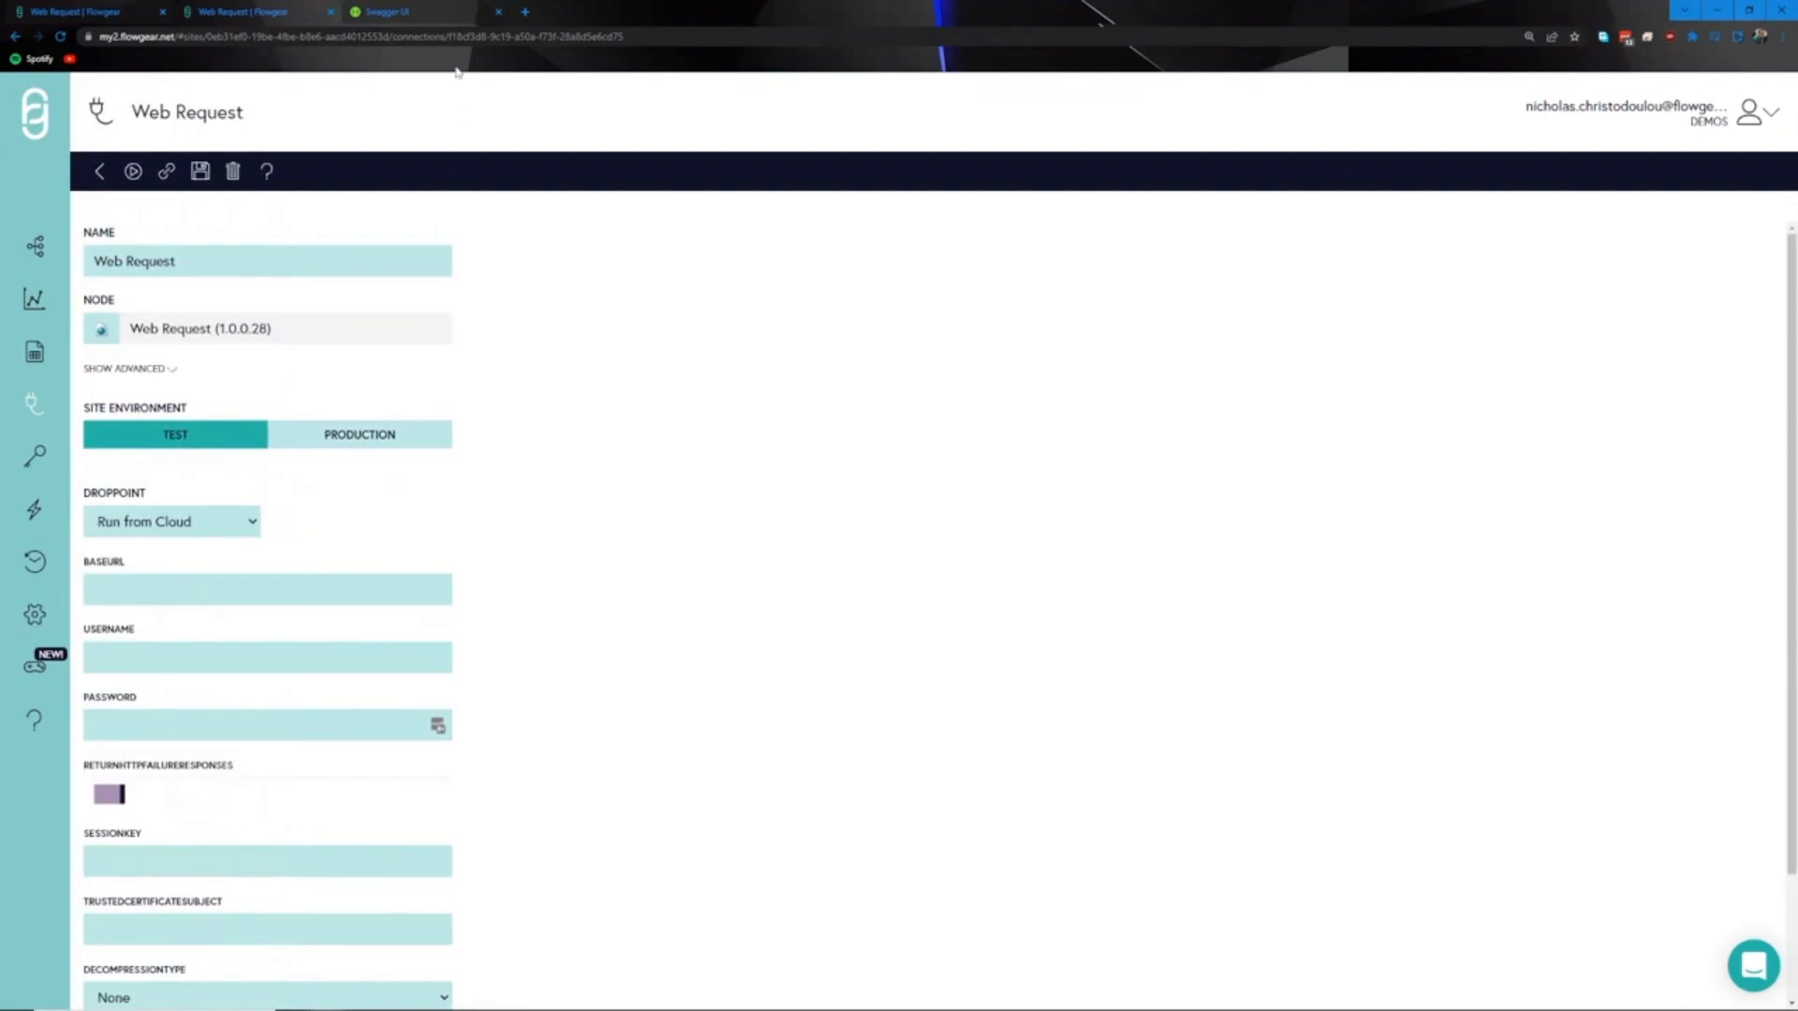
left_click(418, 13)
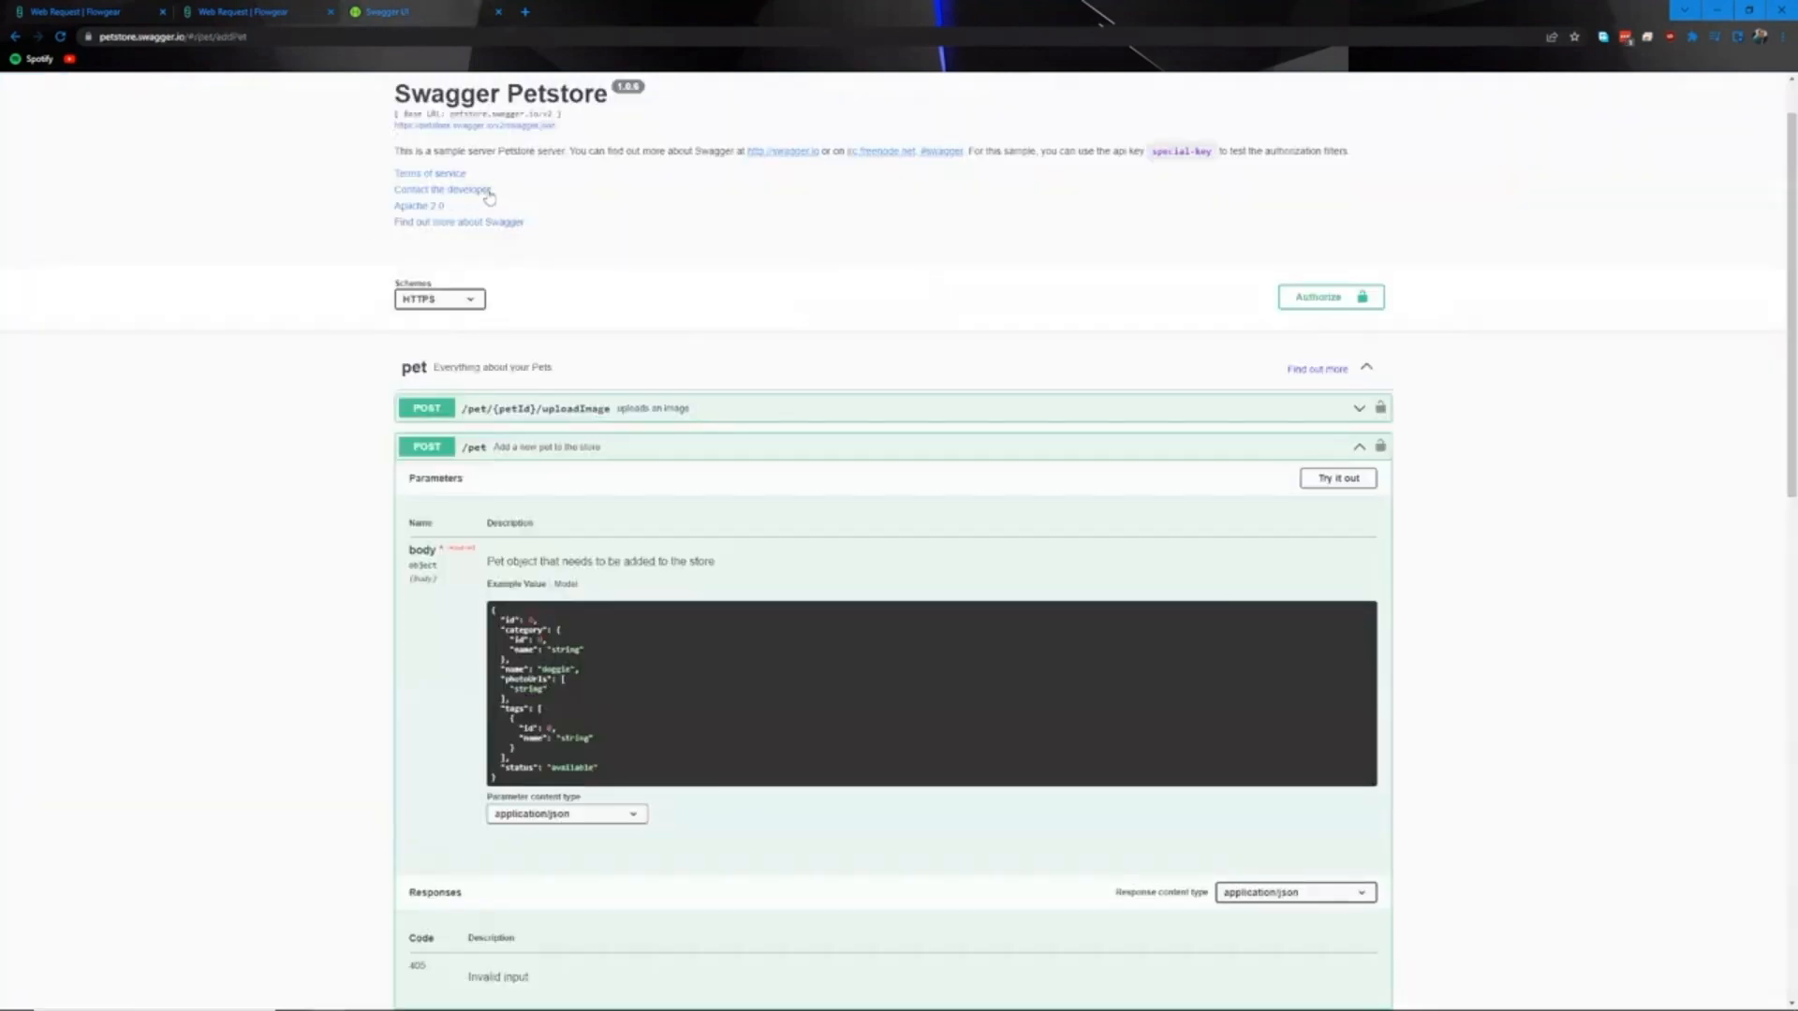
scroll(513, 196, "up", 1)
left_click_drag(556, 184, 450, 184)
key("ctrl+c")
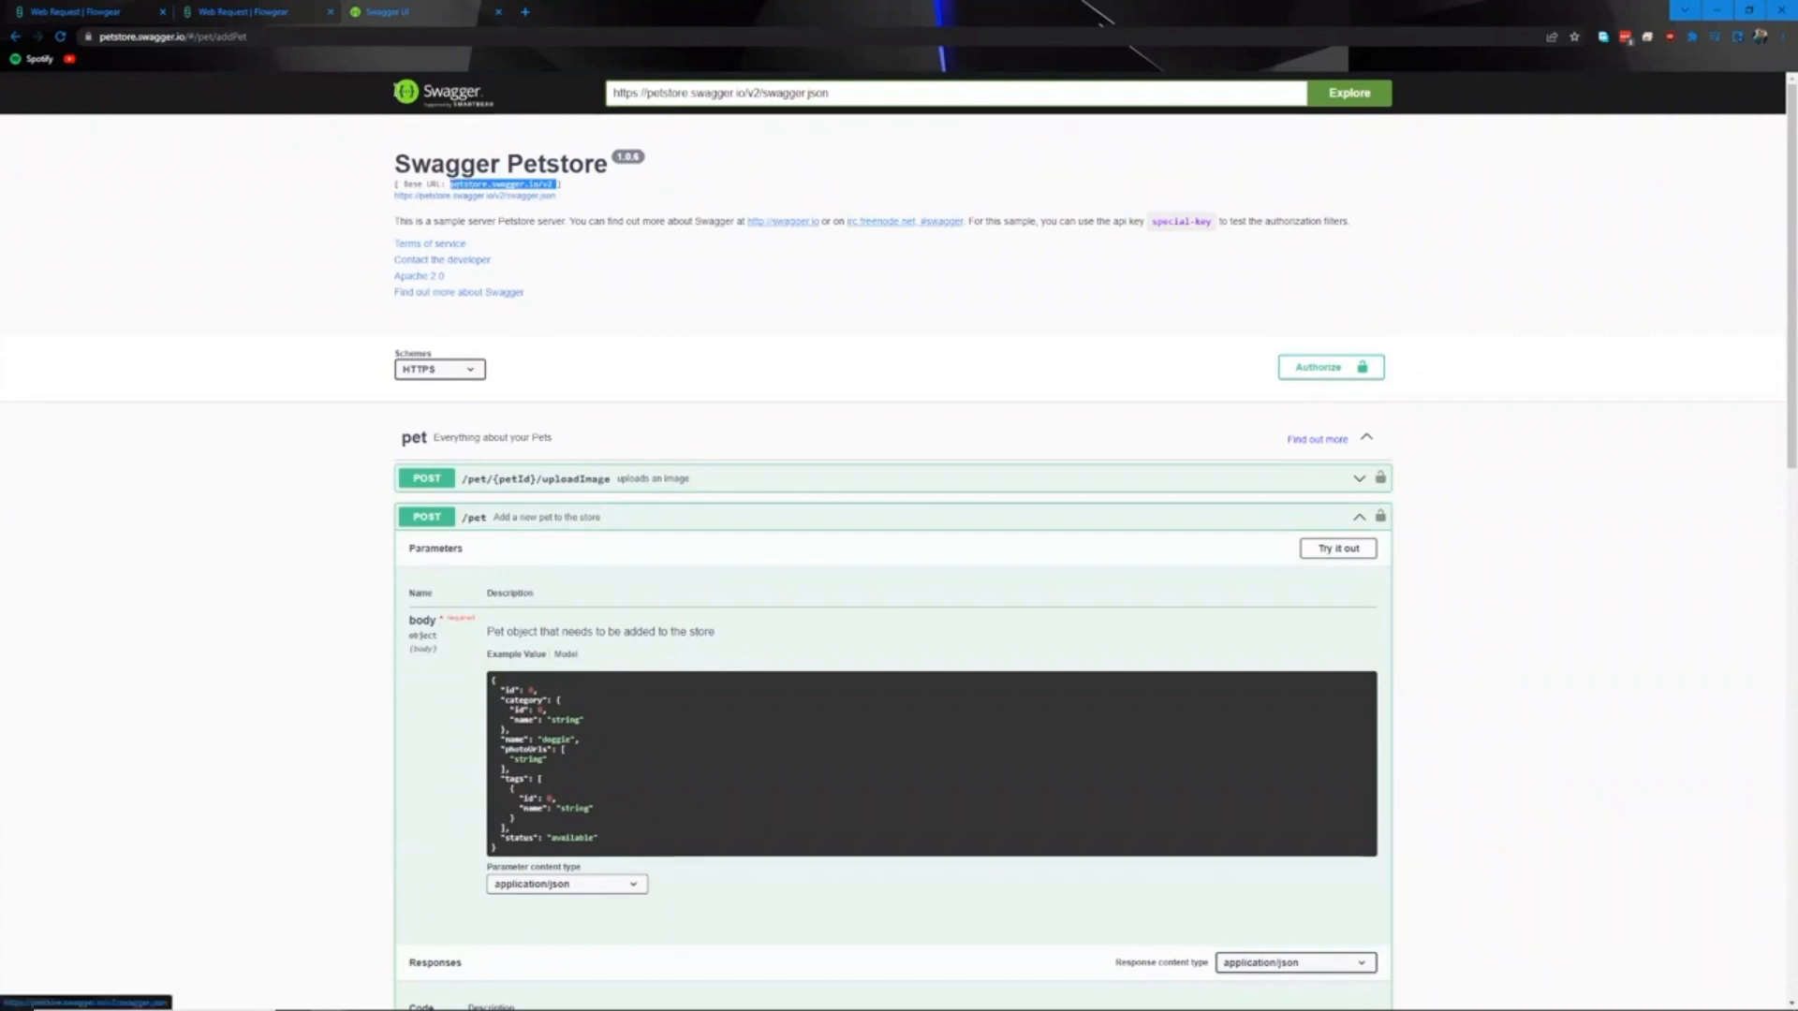
left_click(244, 11)
left_click(208, 590)
key("ctrl+v")
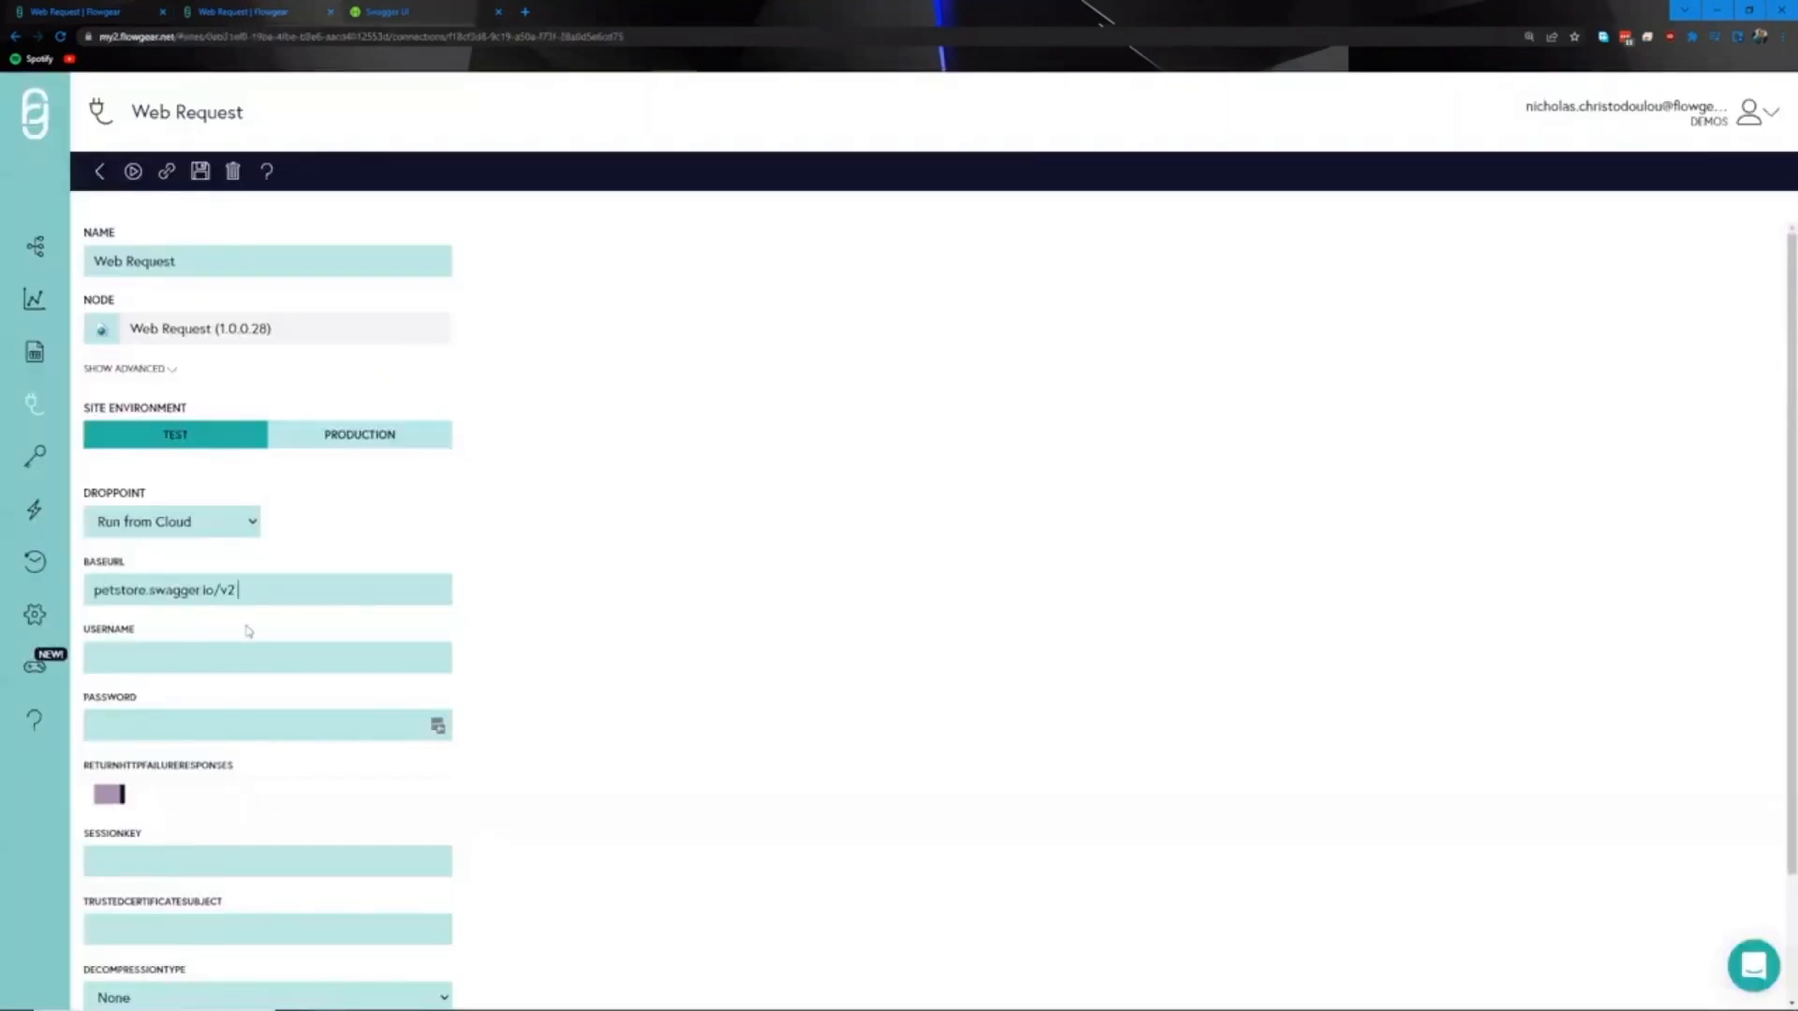
key("Home")
type("https://pets")
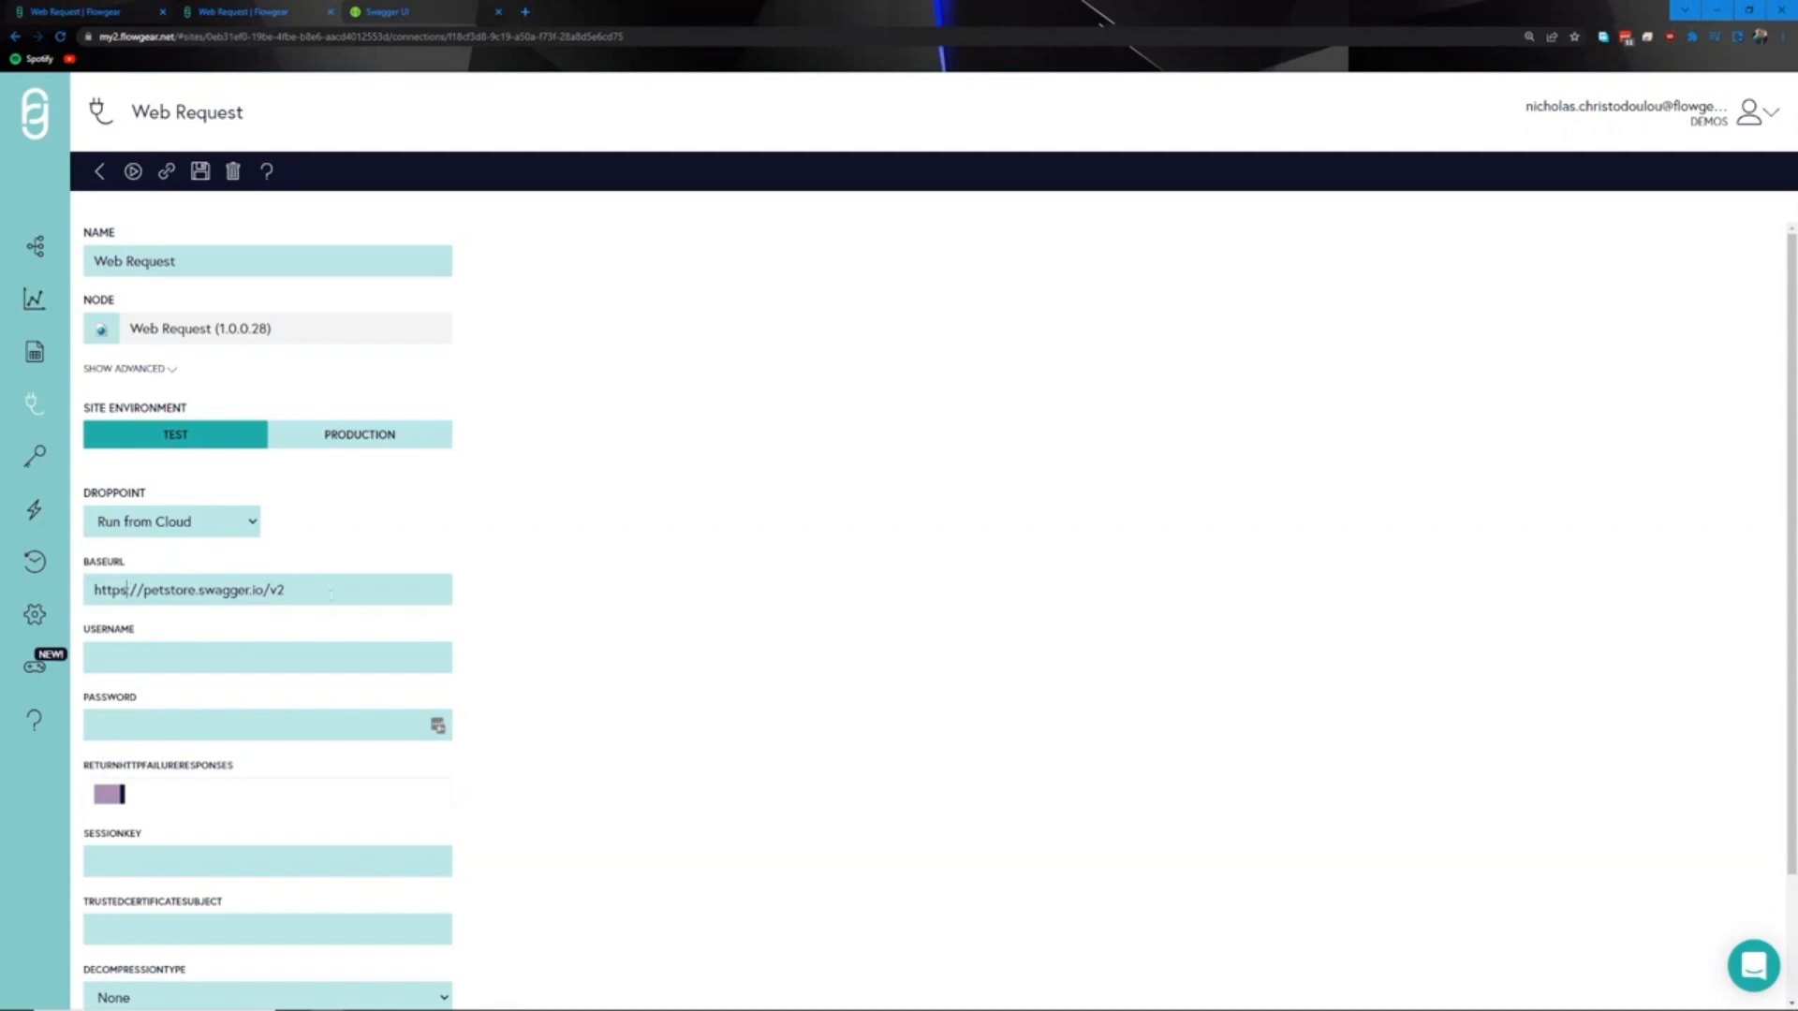
left_click(198, 175)
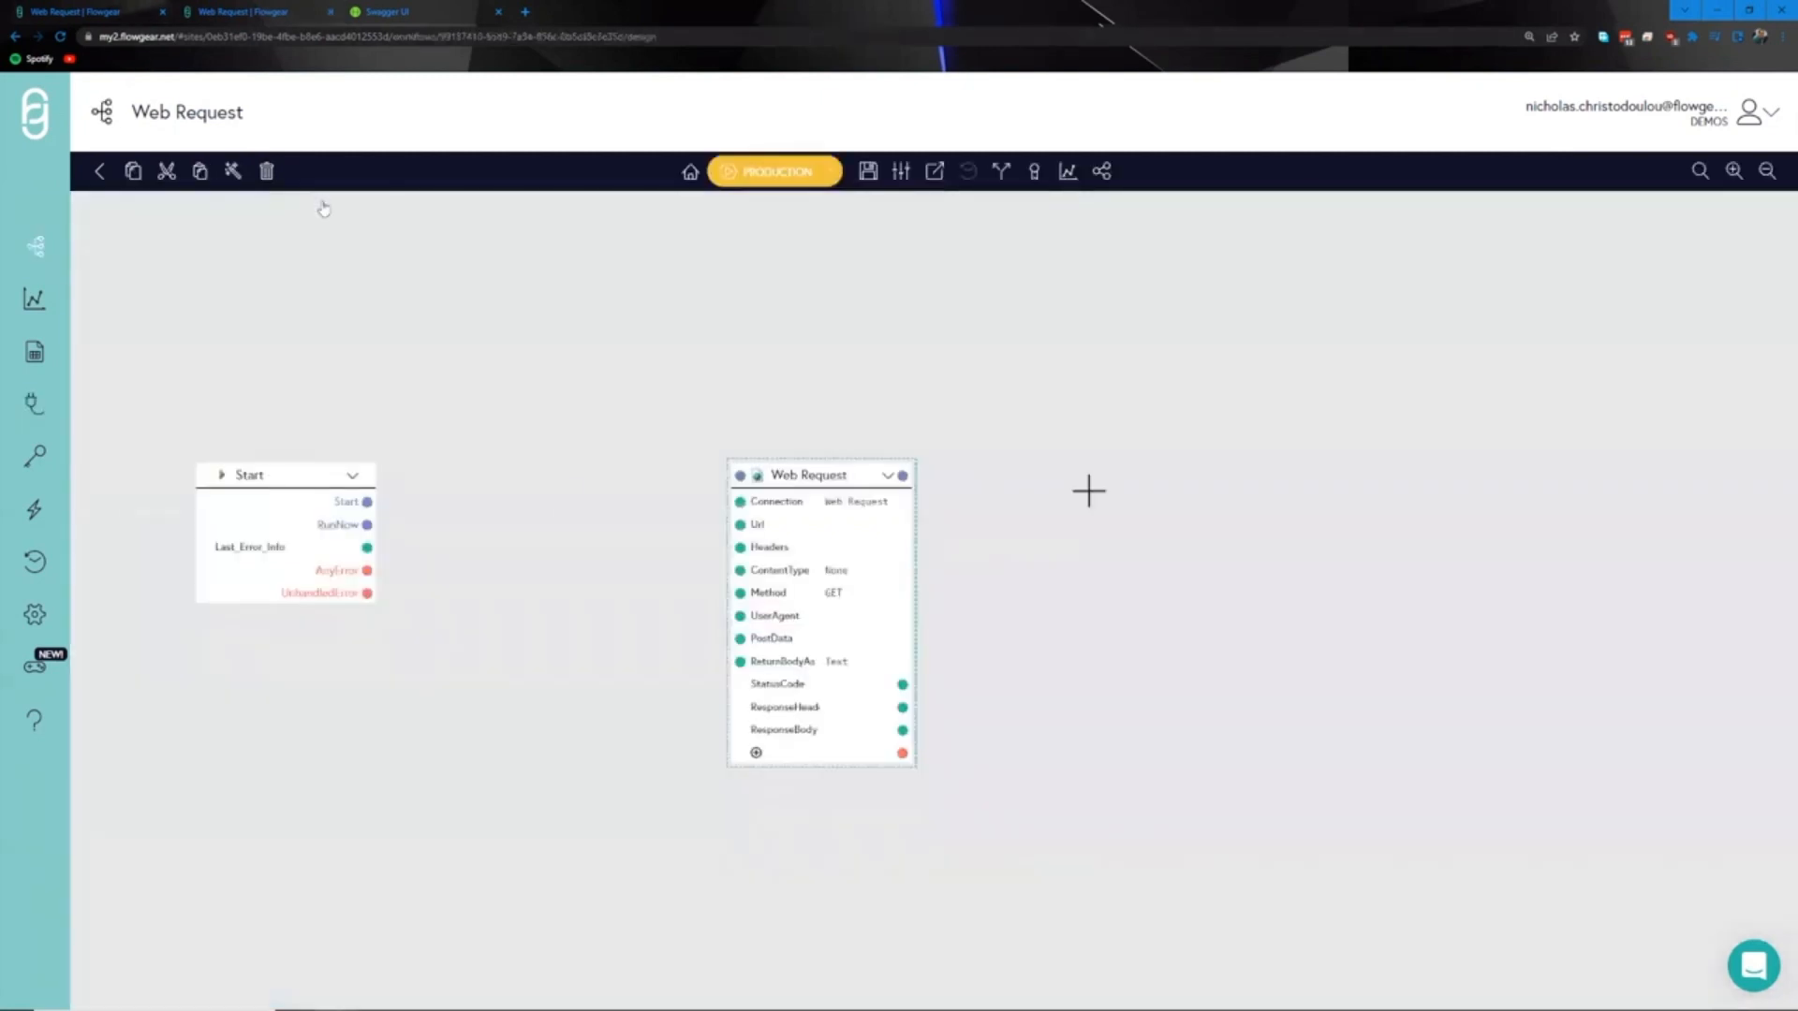
- Check the connection's BaseUrl against the workflow's Web Request node
left_click(132, 13)
left_click(241, 13)
left_click_drag(287, 590, 93, 590)
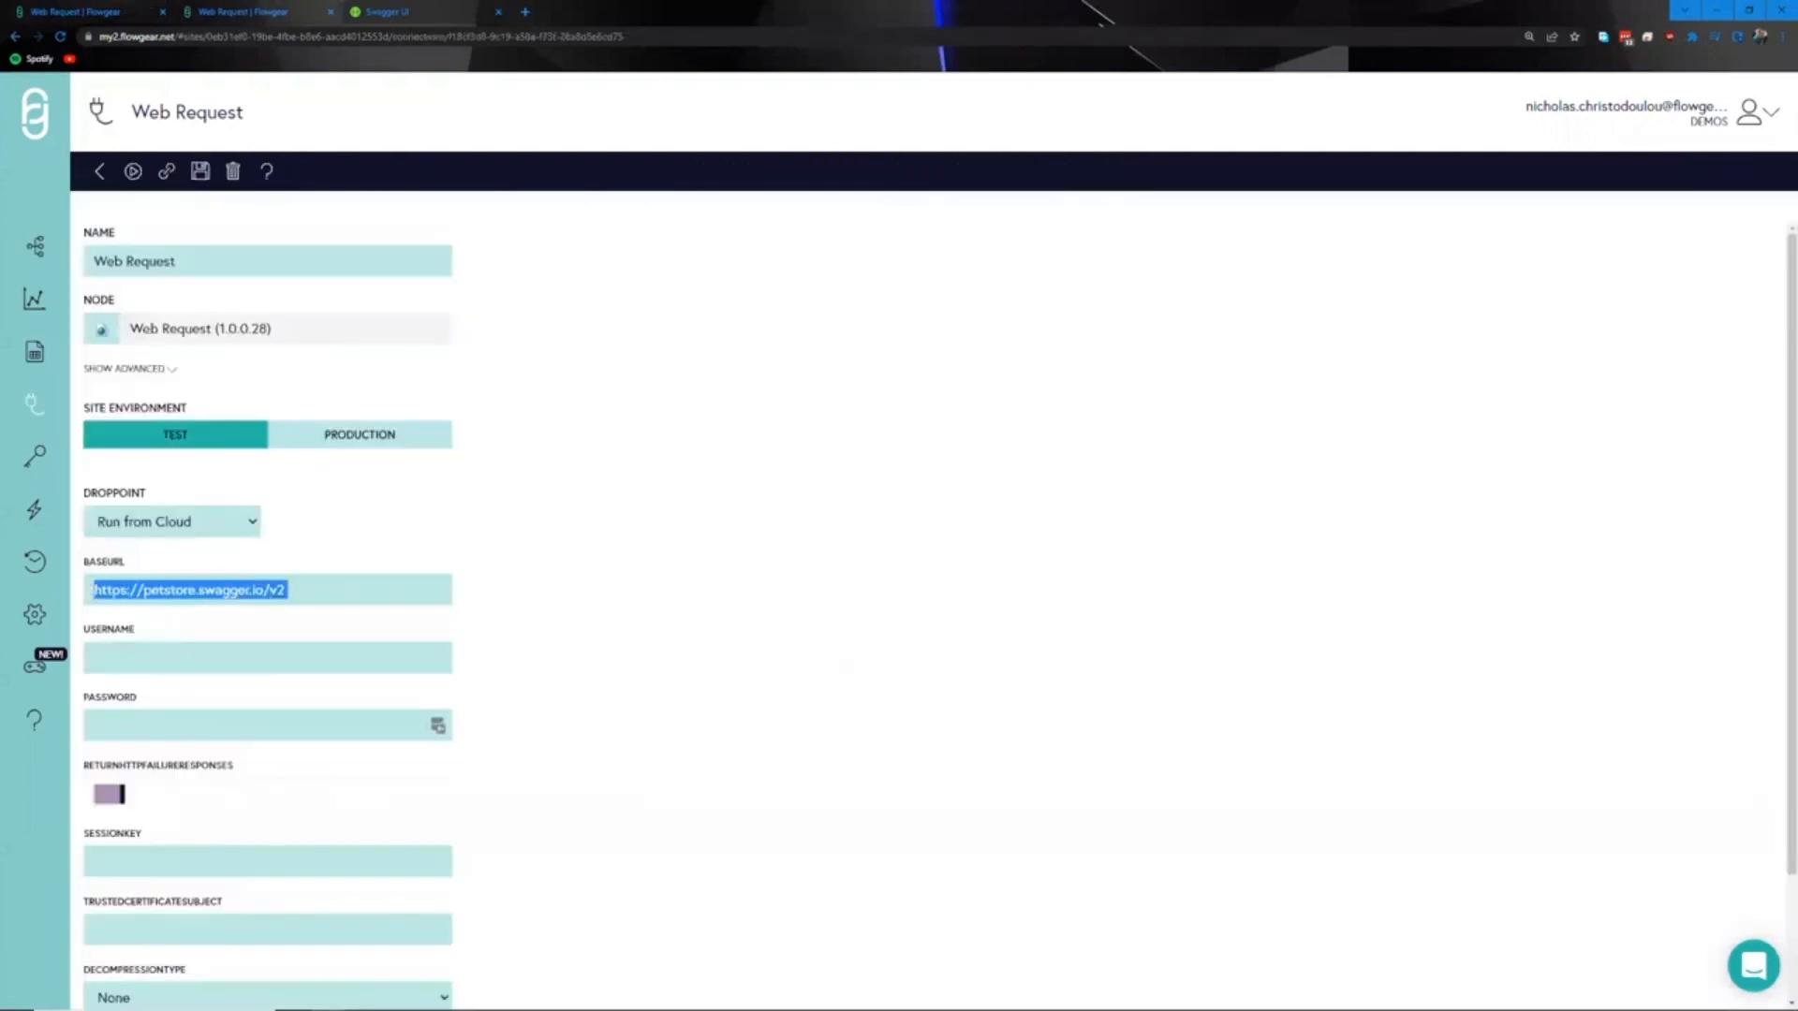
left_click(503, 543)
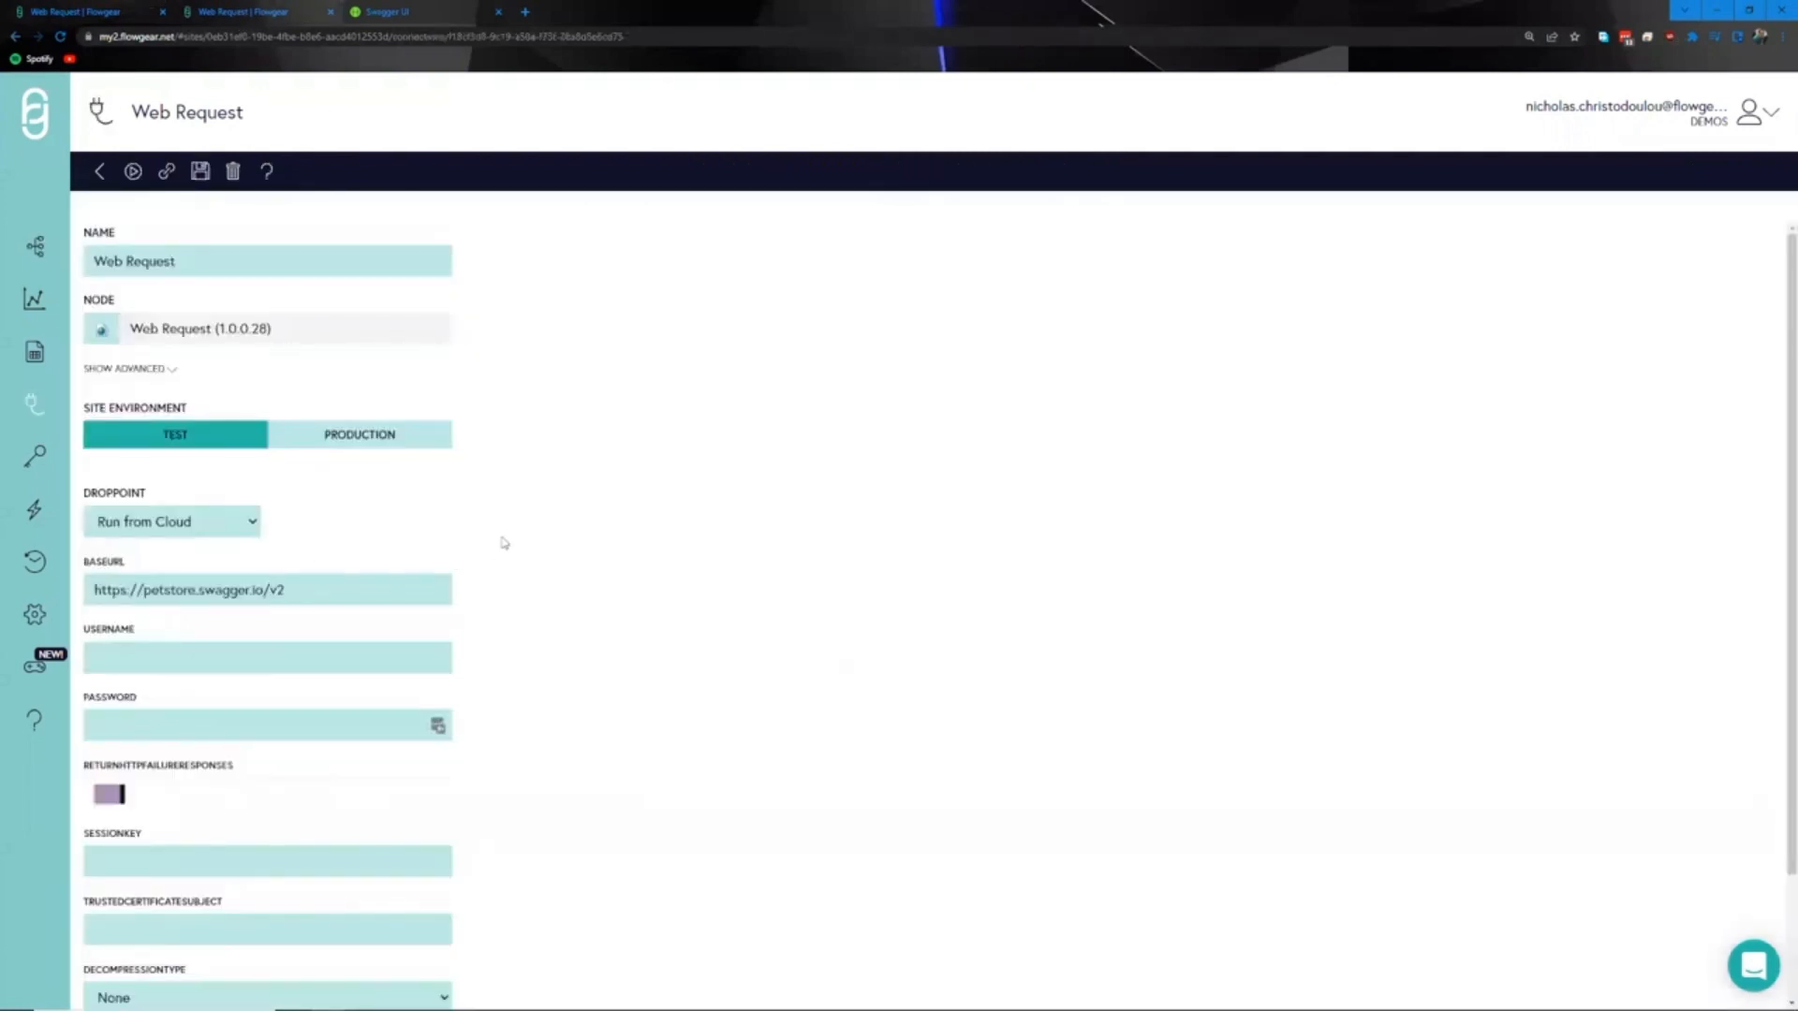
- Look up the add-pet endpoint path in the Swagger documentation and set the Web Request node's Url to /pet
left_click(132, 11)
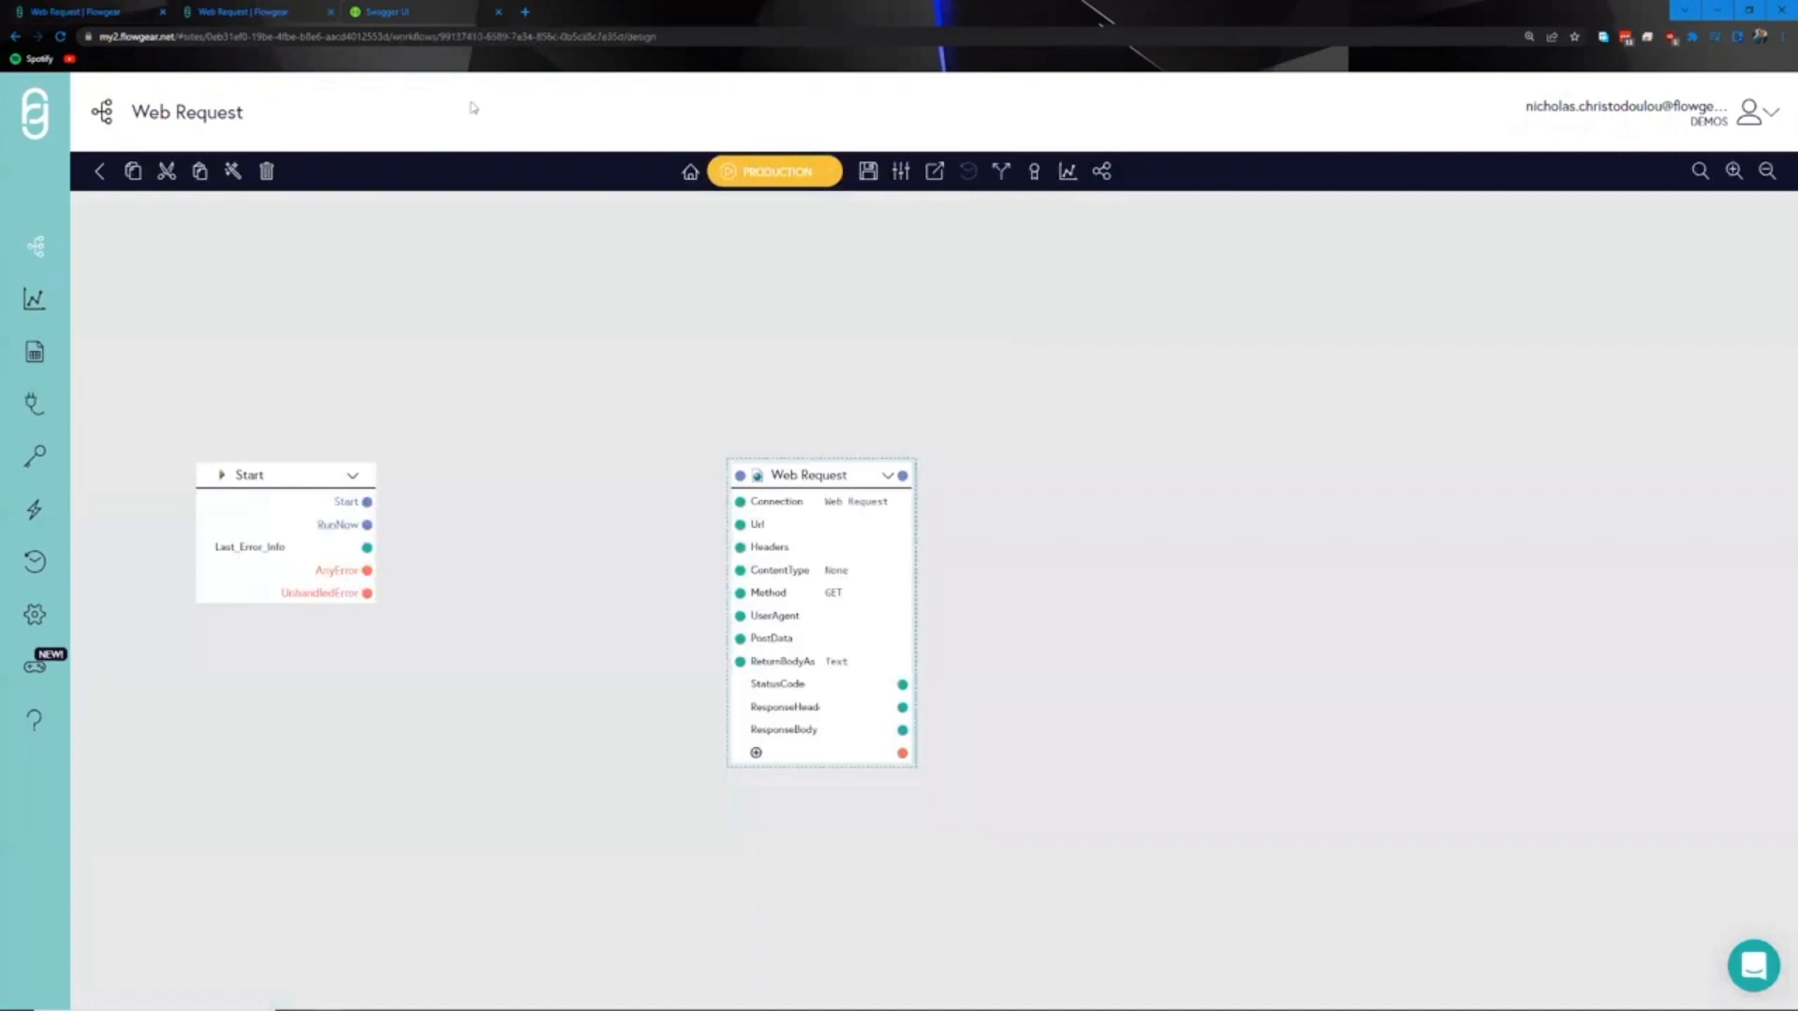
left_click(394, 13)
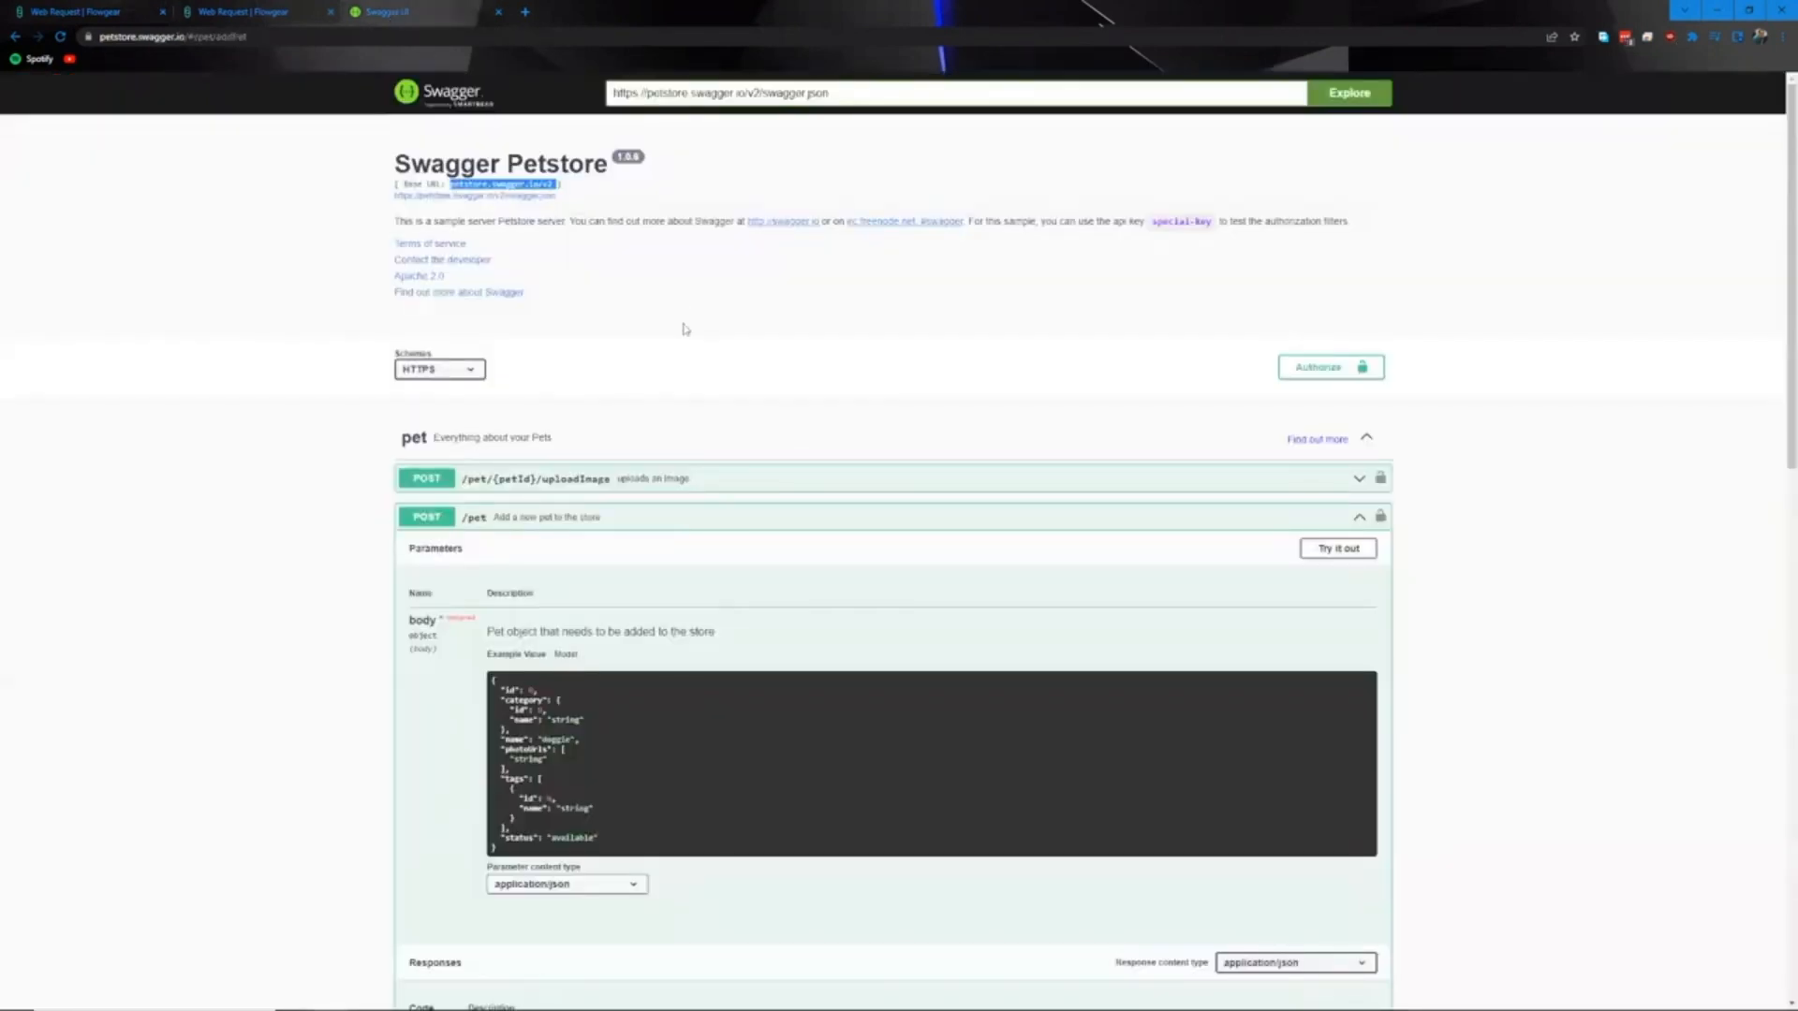
scroll(655, 330, "down", 1)
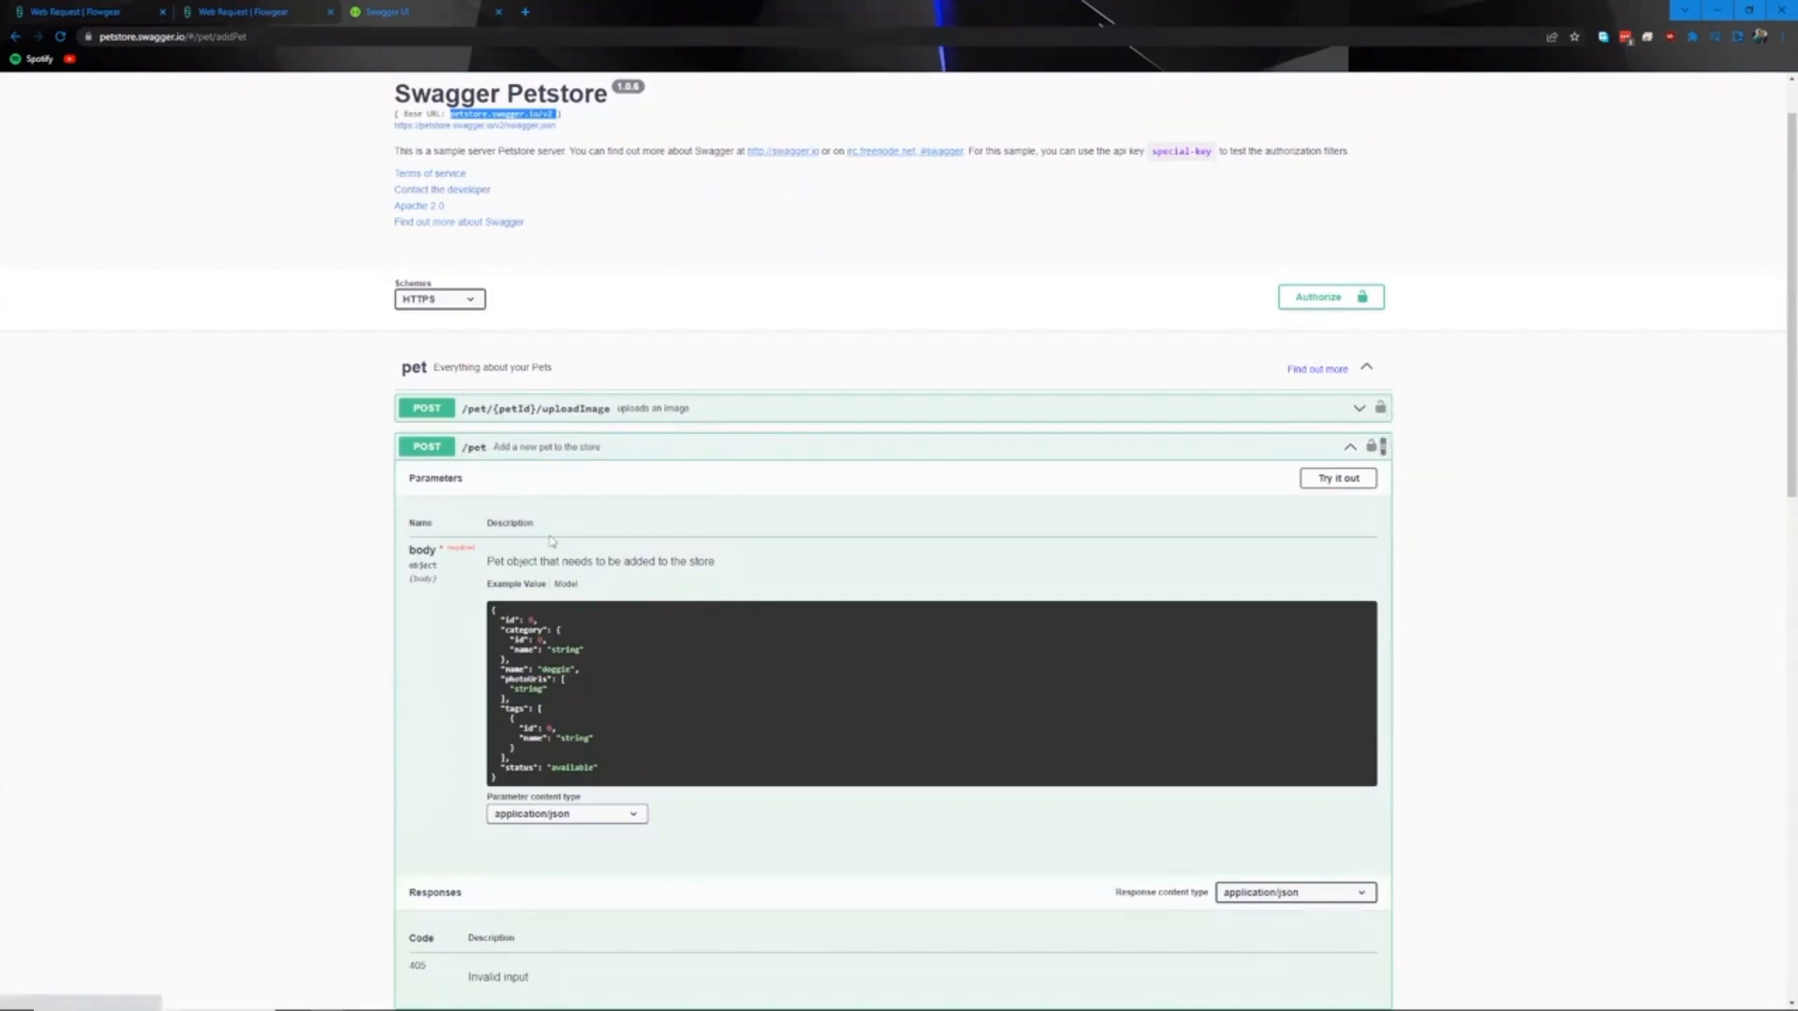
left_click(89, 13)
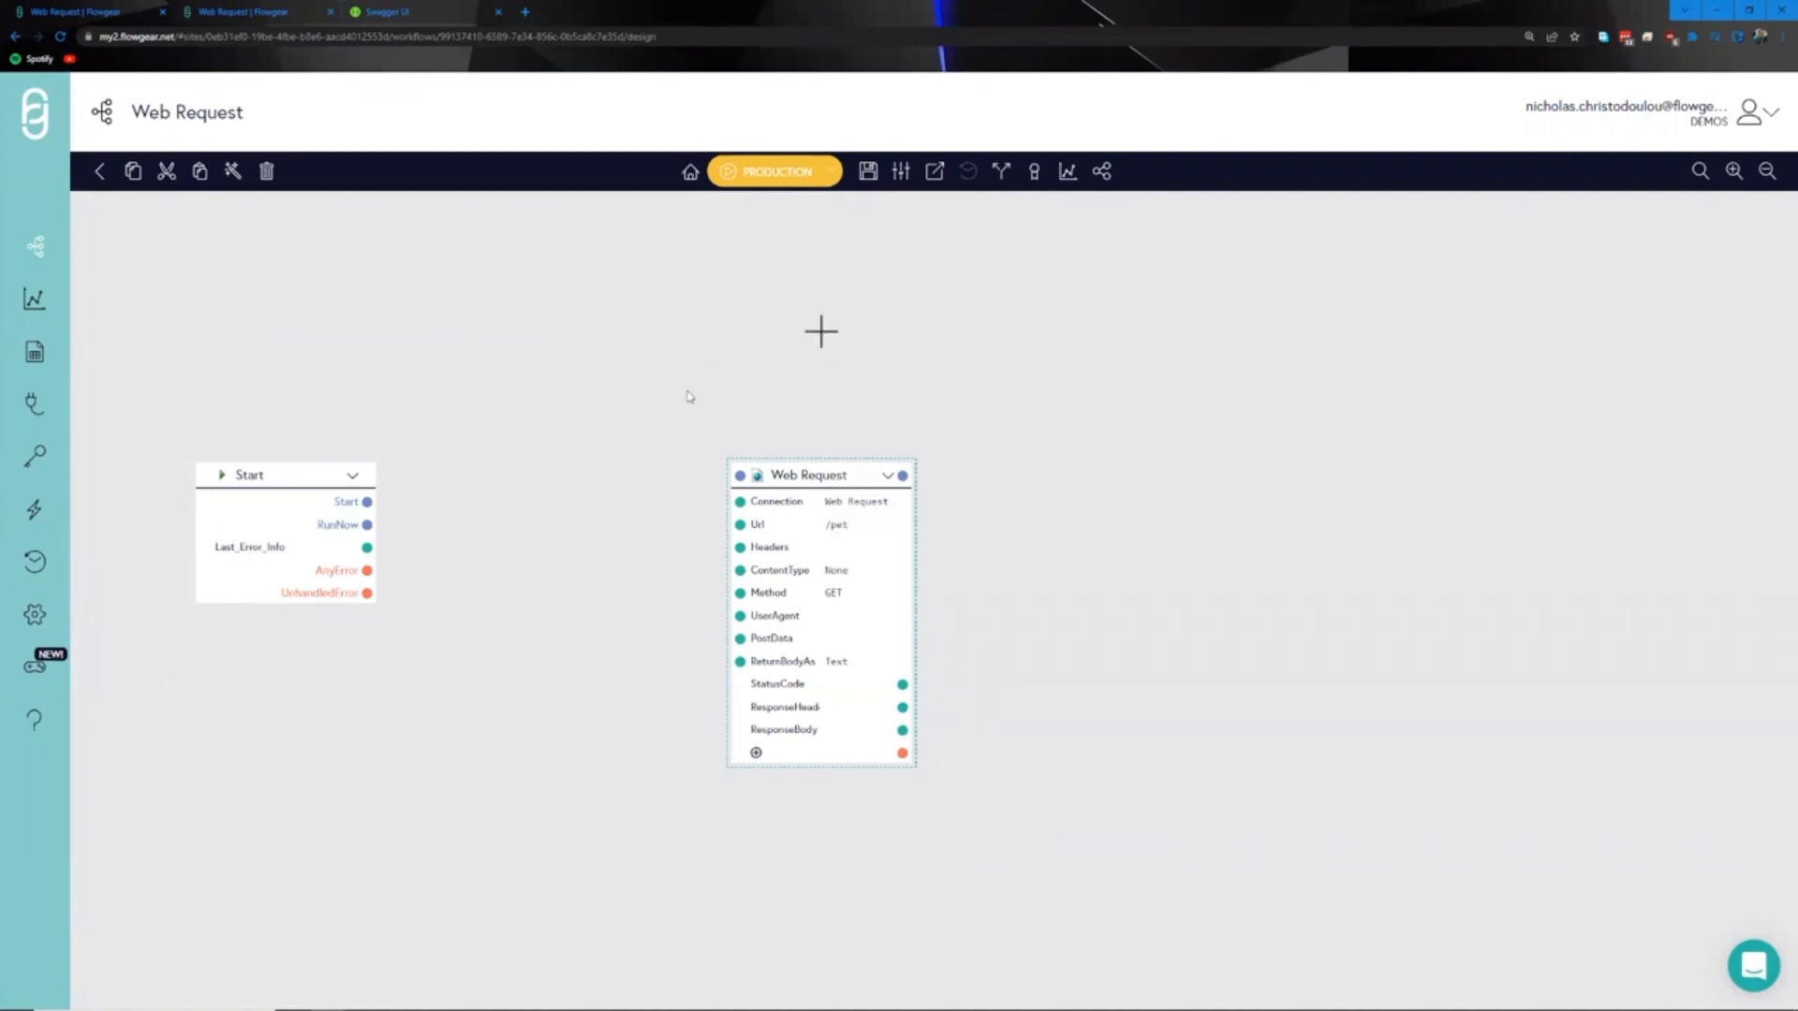
- Open the available authorizations in Swagger Petstore, enter the API key under api_key and authorize it
left_click(388, 13)
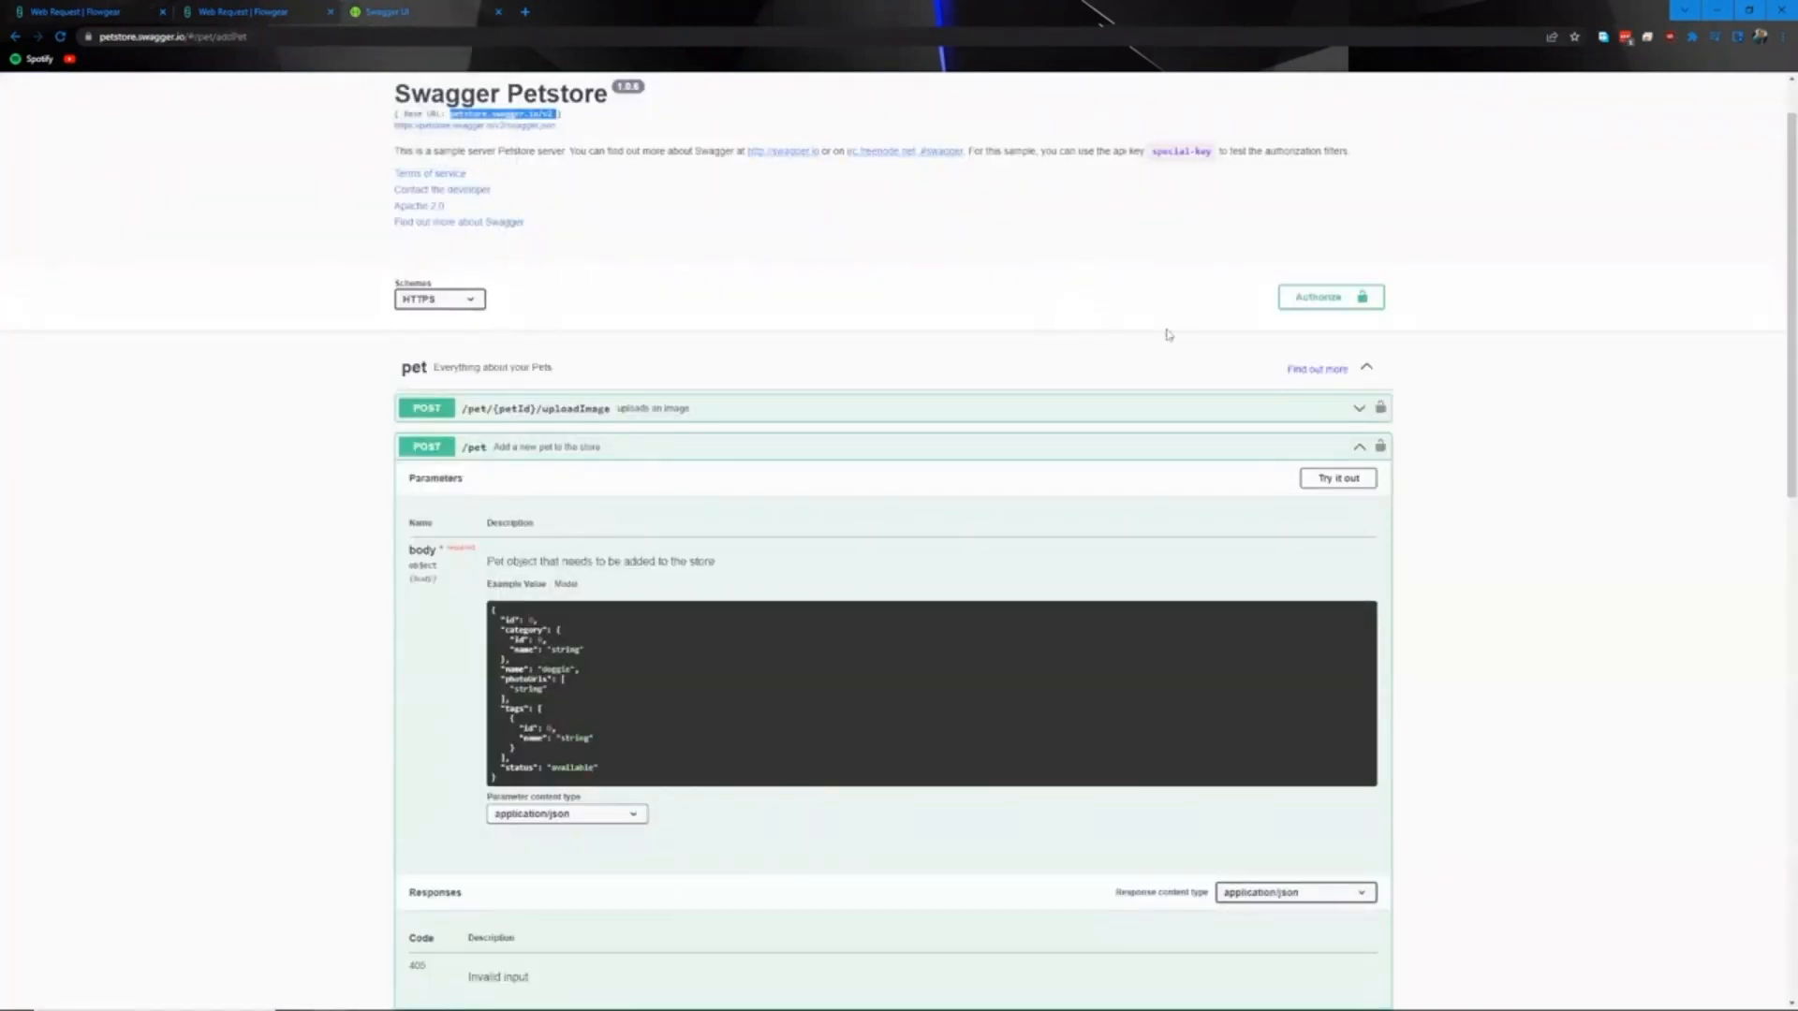
left_click(1067, 293)
left_click(1330, 305)
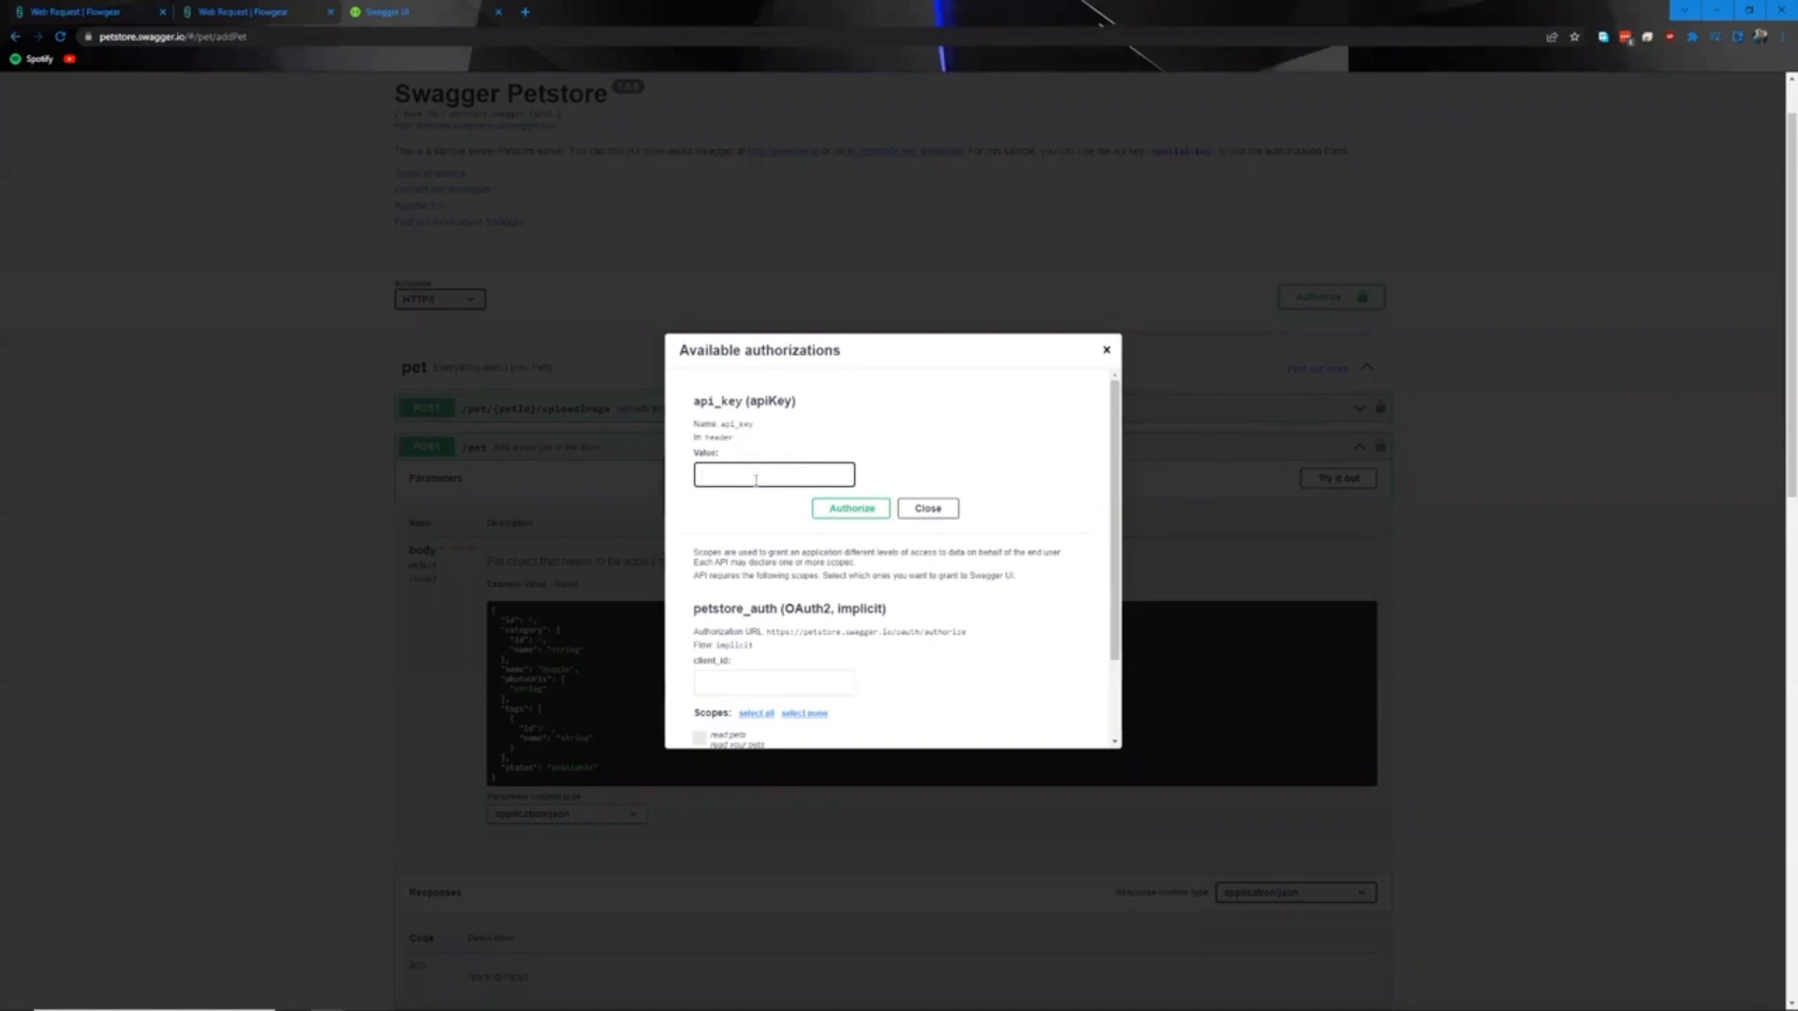
type("testapikey01")
key("ctrl+a")
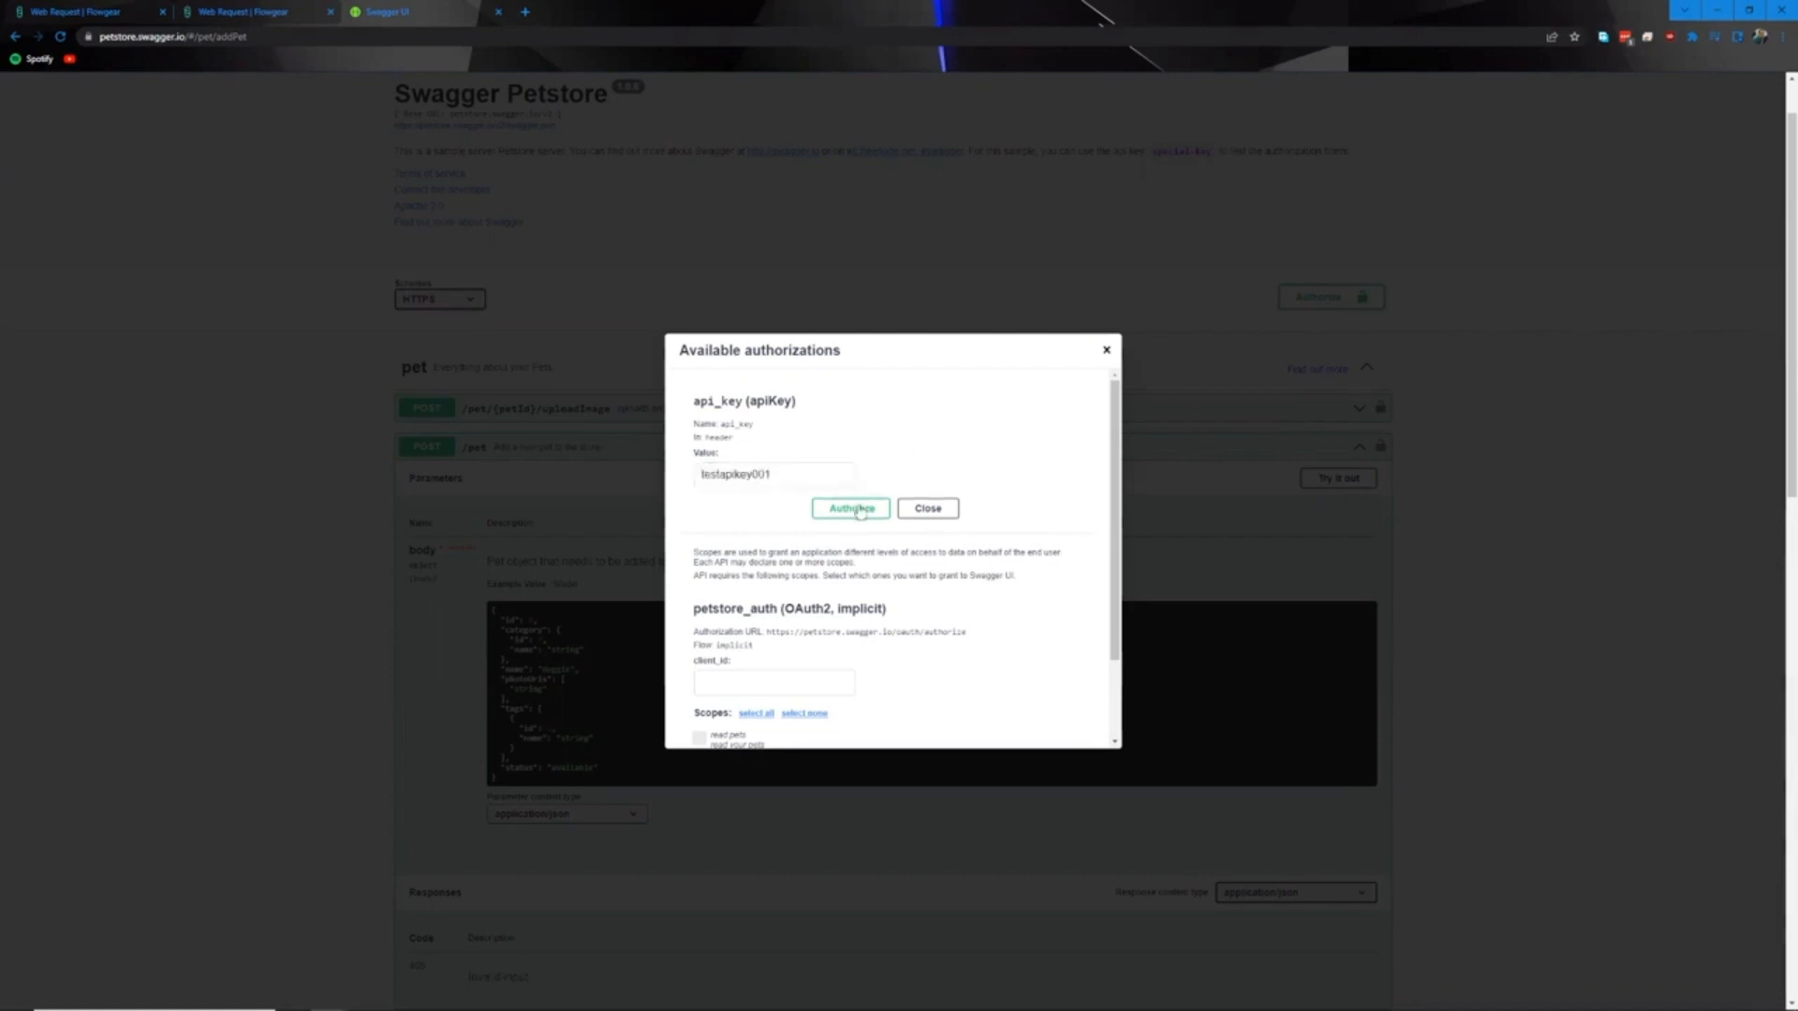
left_click(859, 510)
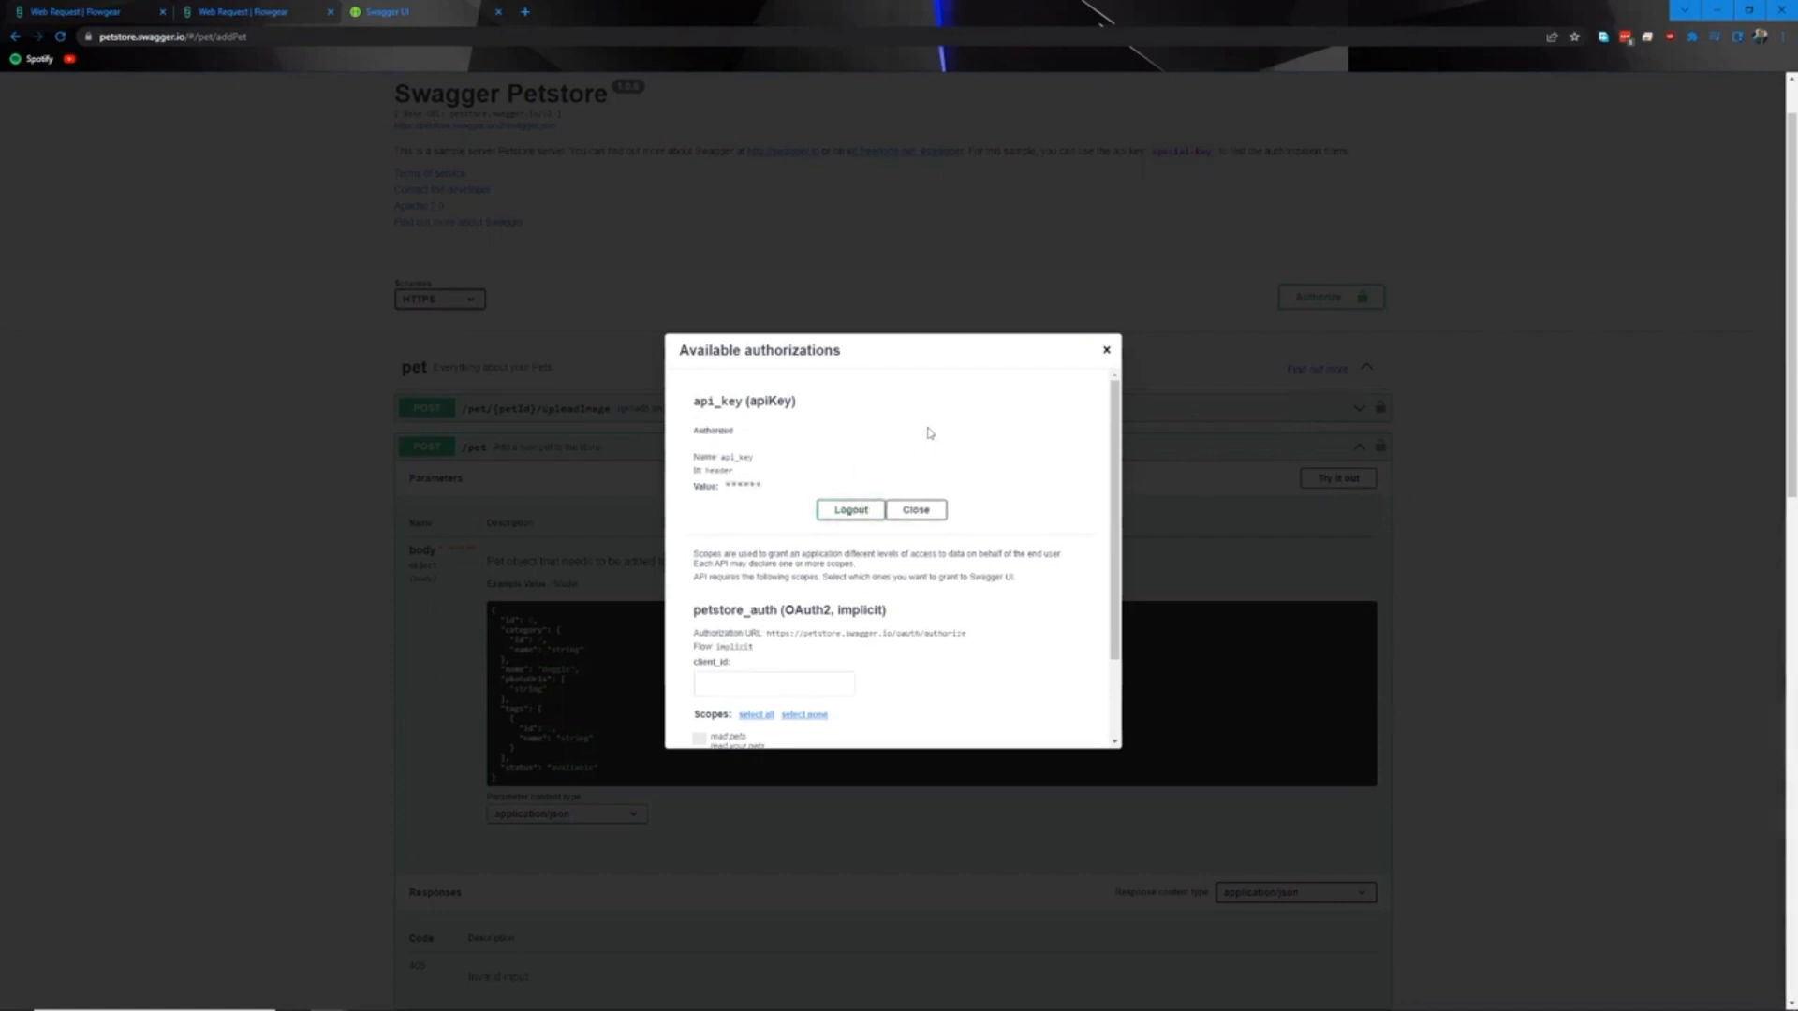
- Set the Web Request node's Headers to an Authorization header made of api_key followed by the API key
left_click(213, 16)
left_click(141, 11)
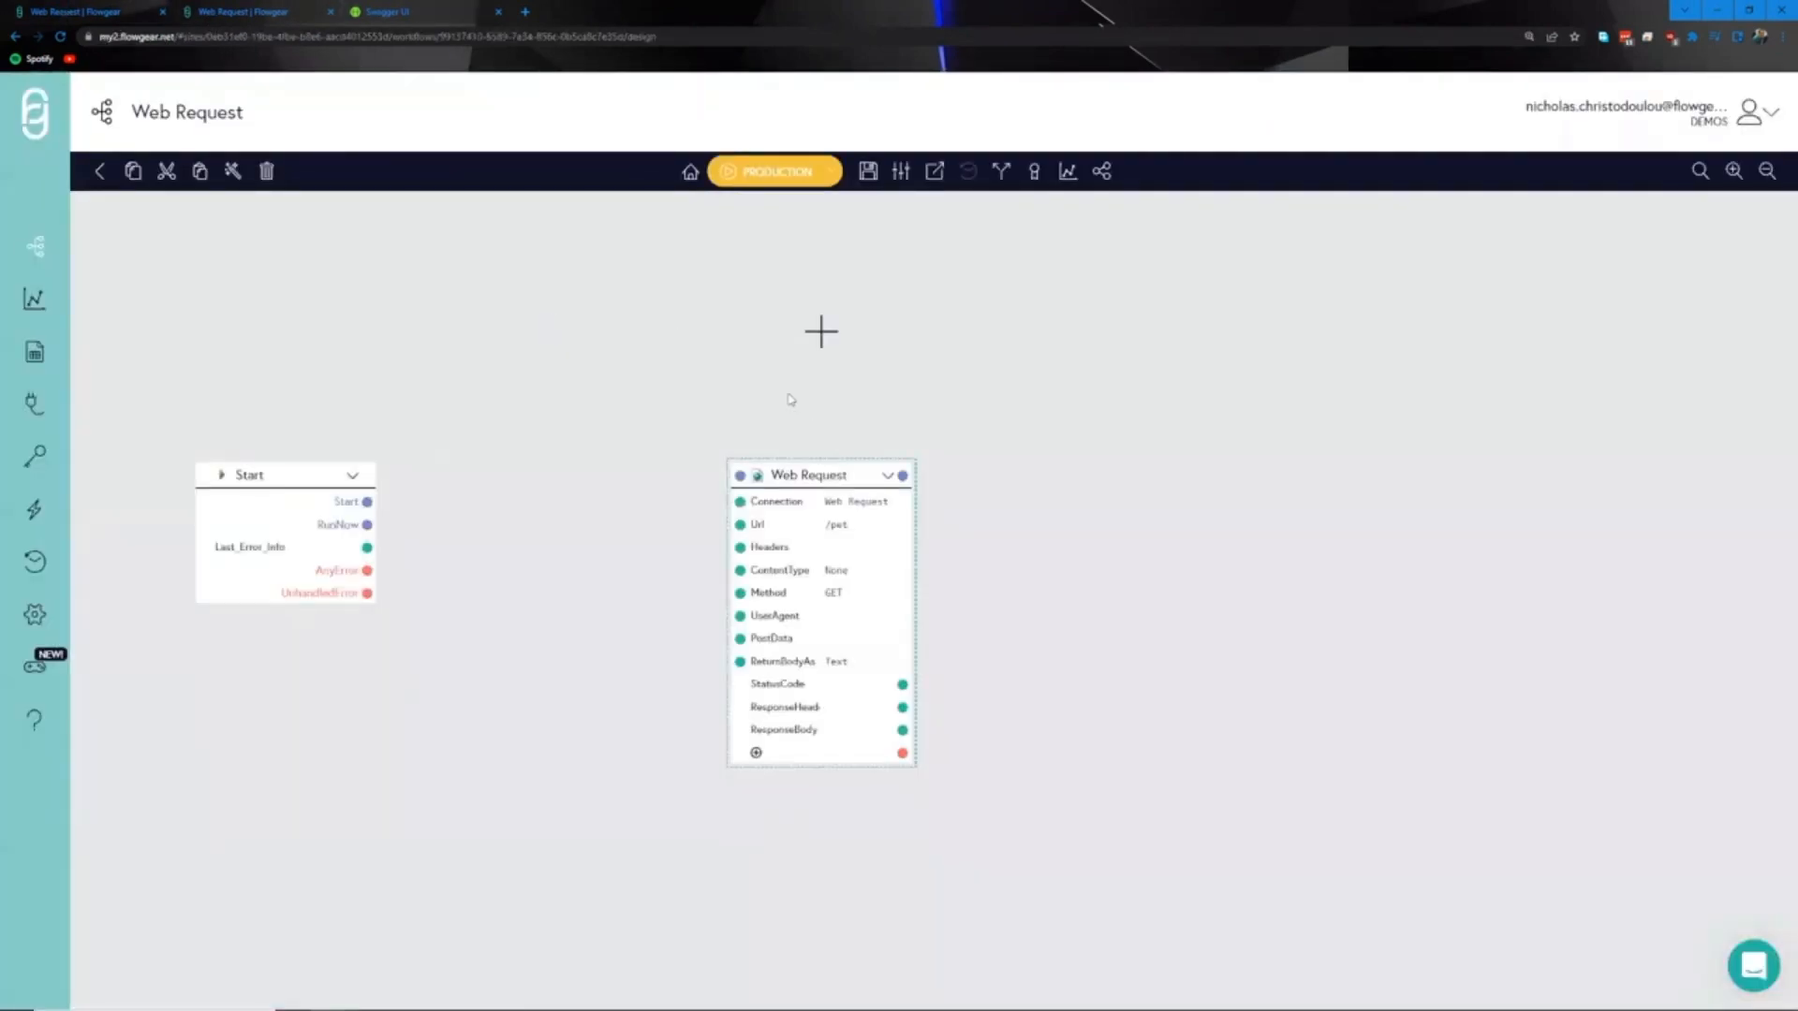
left_click(841, 552)
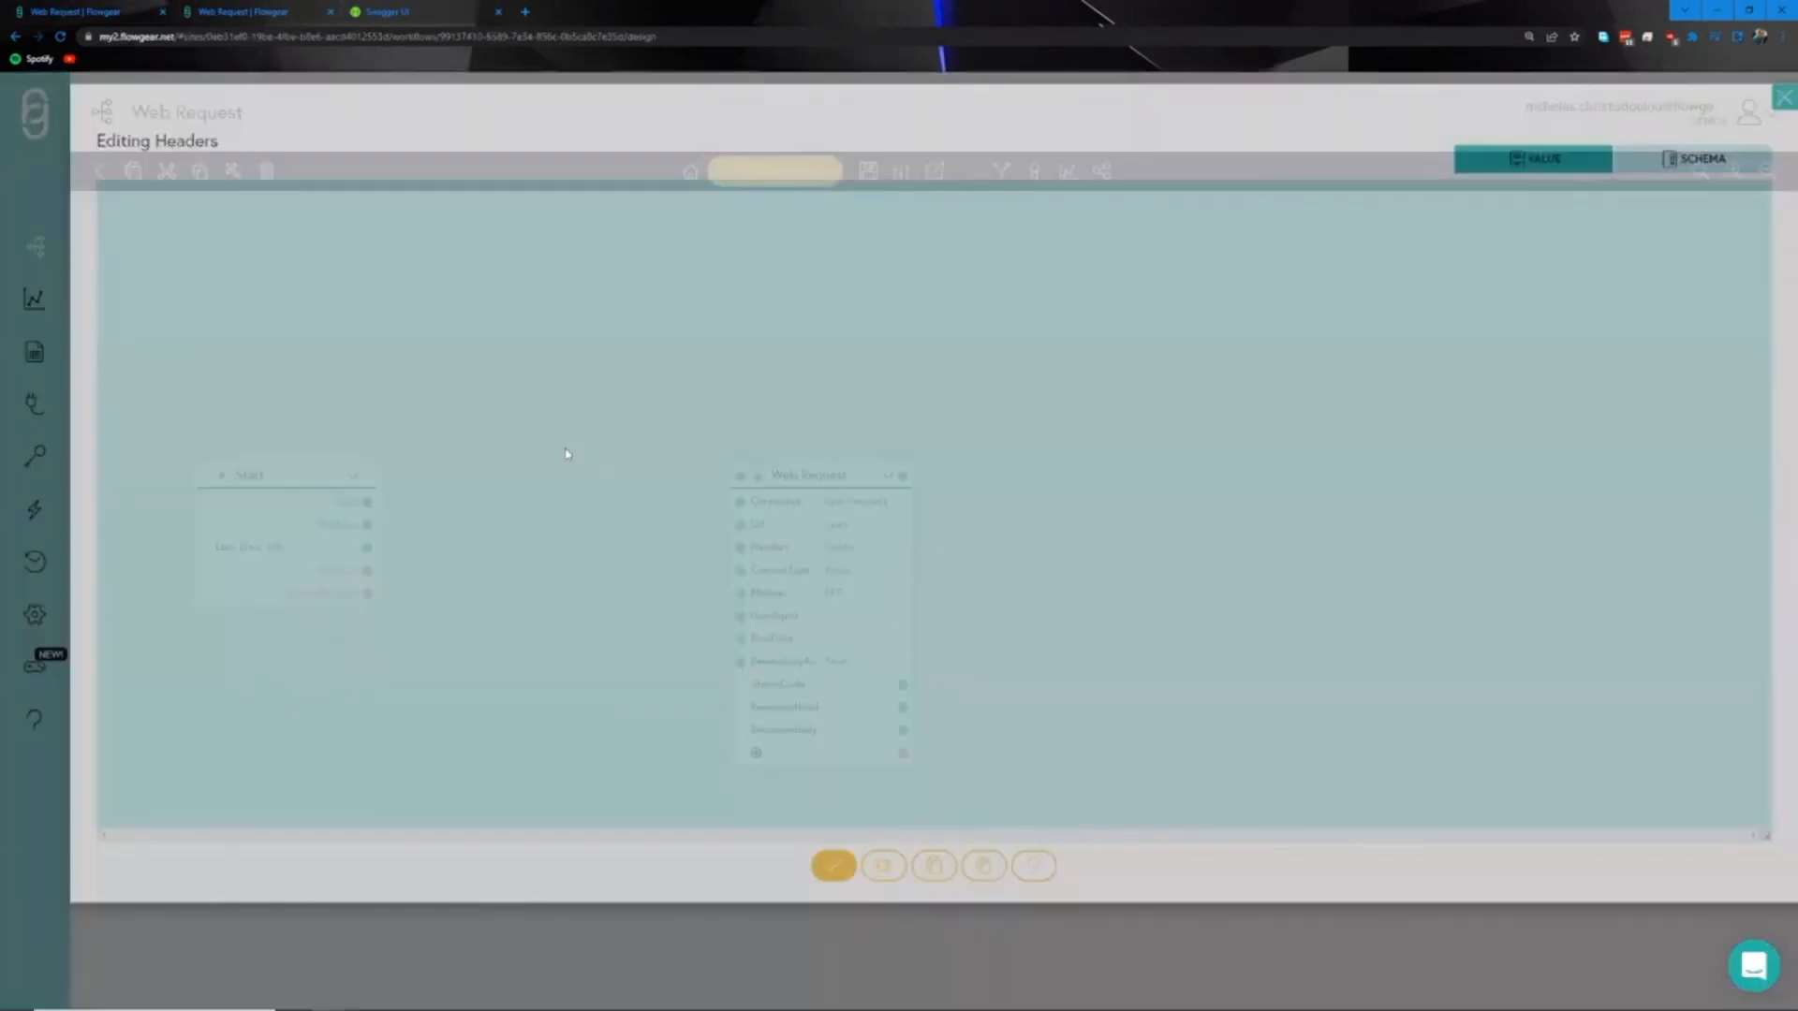
type("Authori")
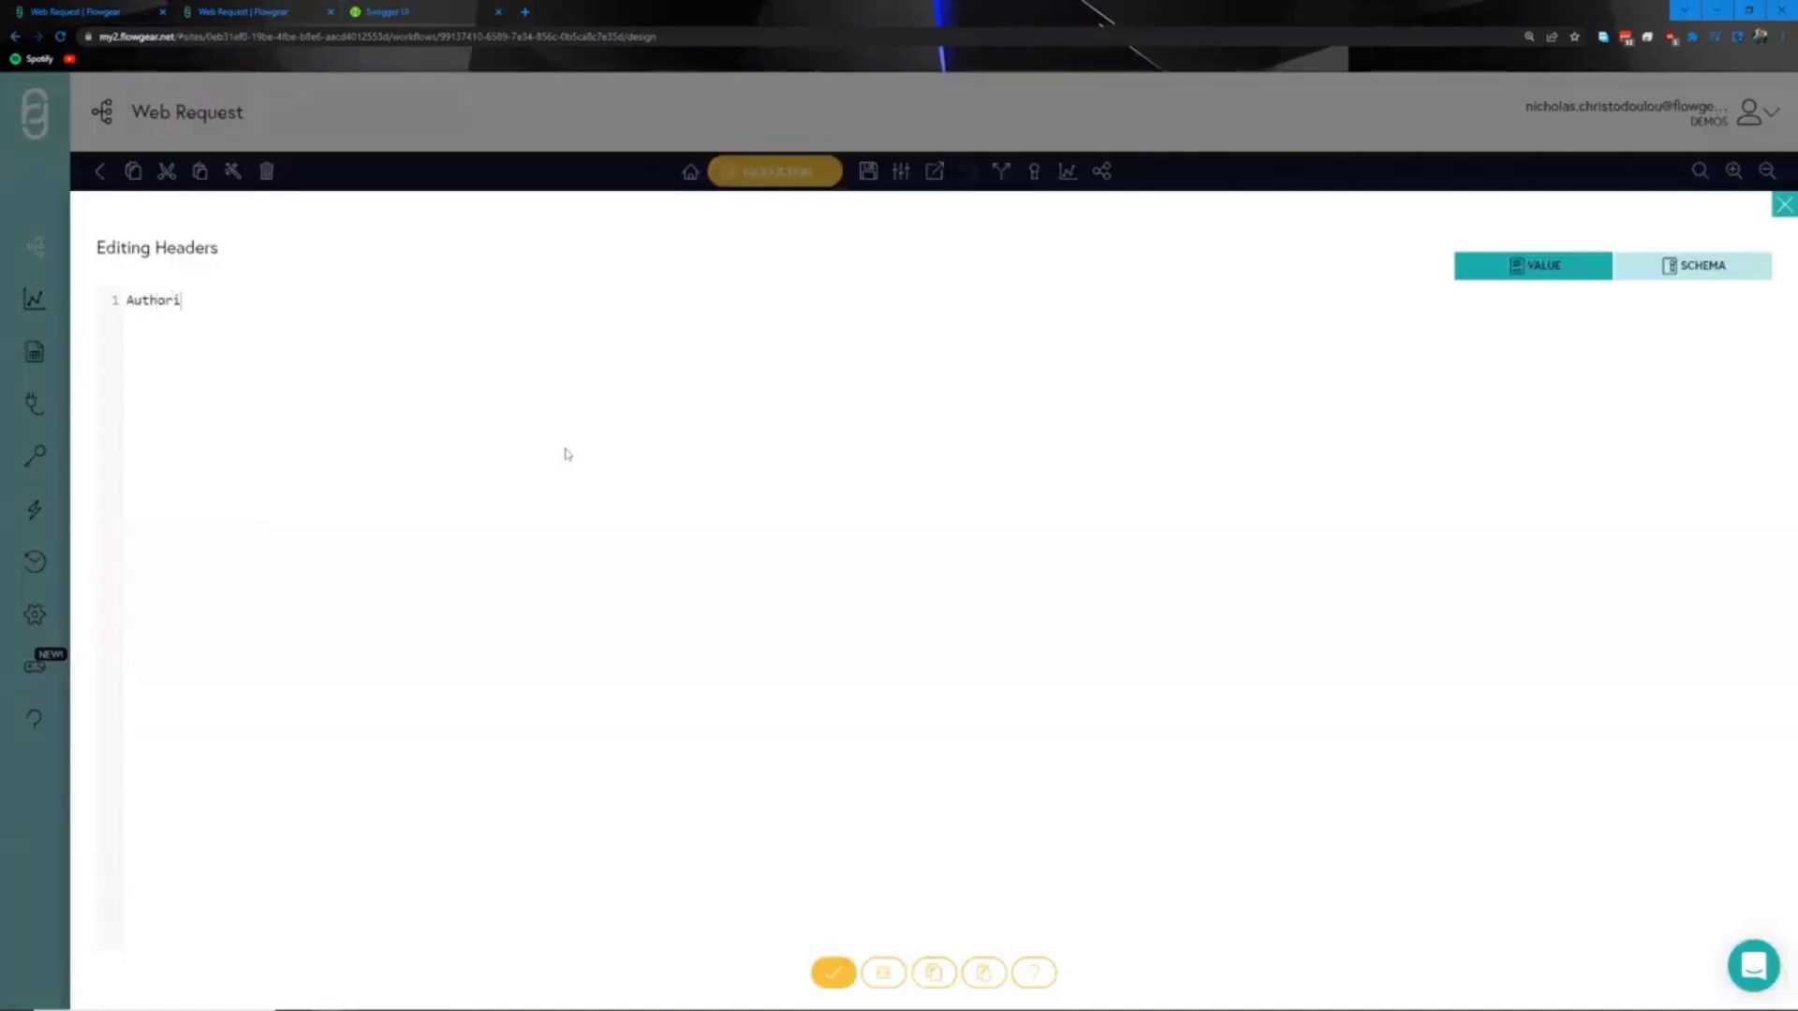
type("zation: api_key testapikey001")
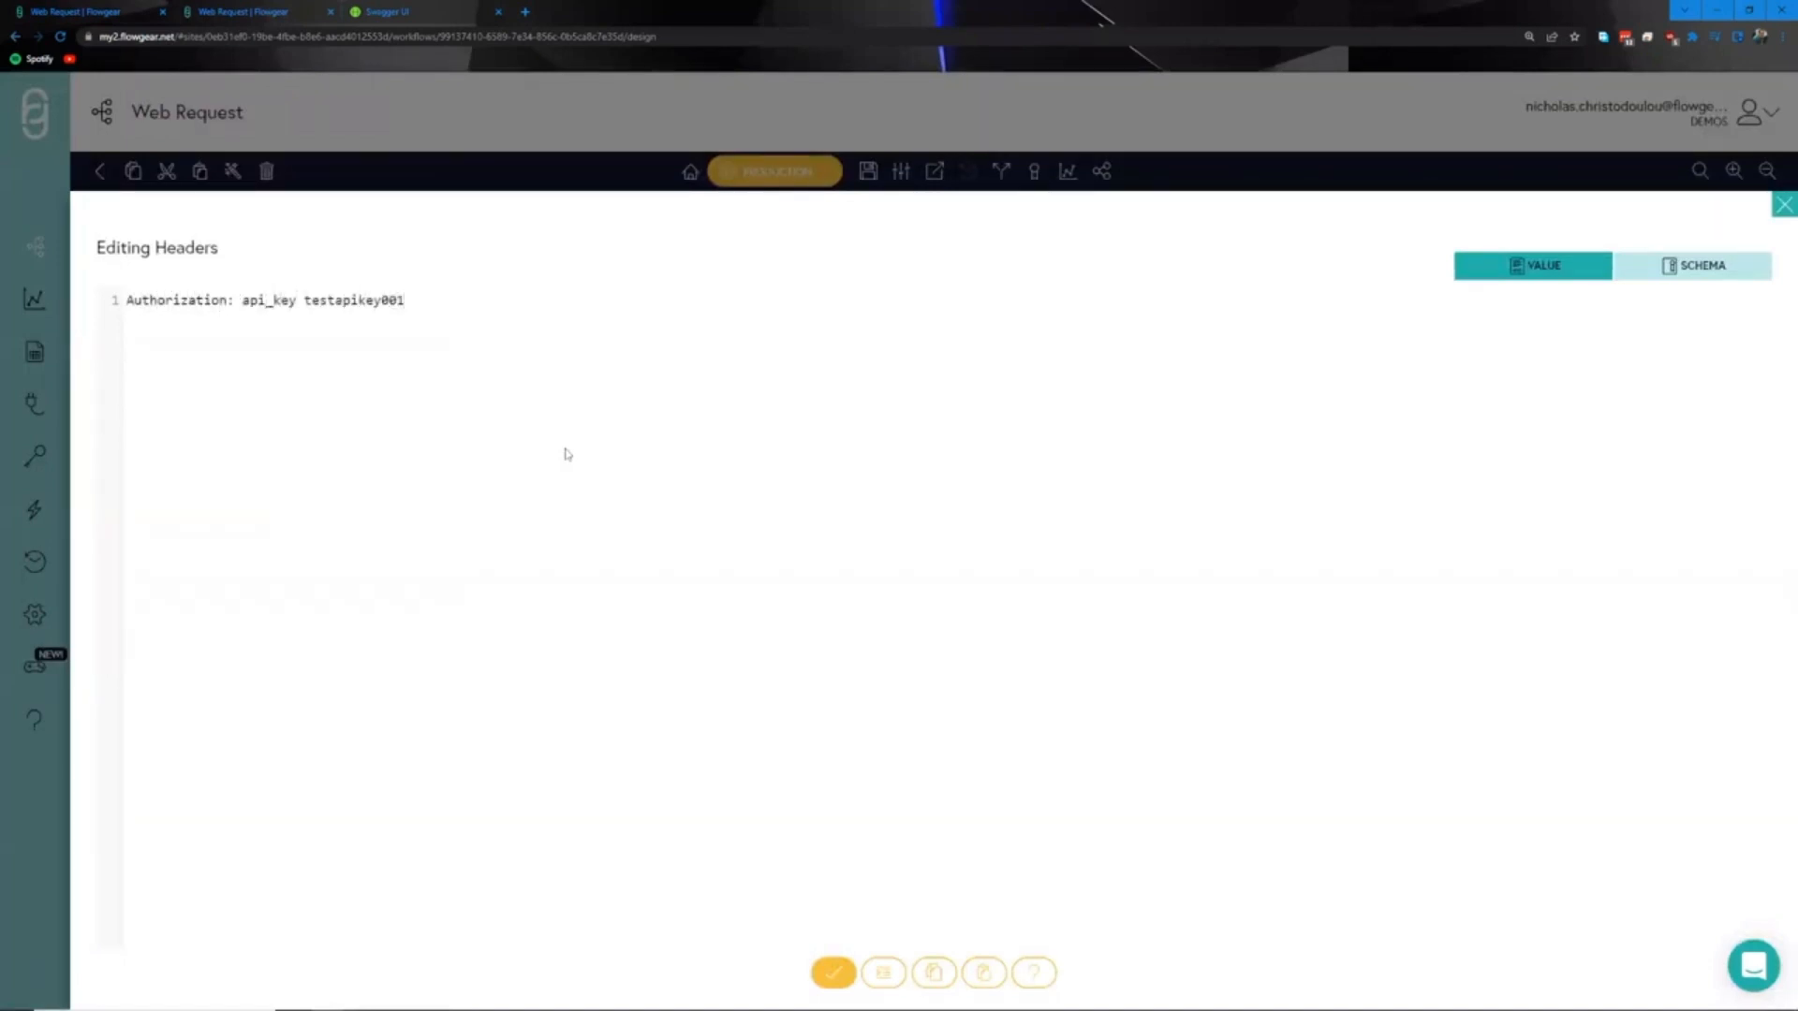
left_click(832, 972)
- Set the Web Request node's ContentType to Application_Json and its Method to POST
left_click(862, 573)
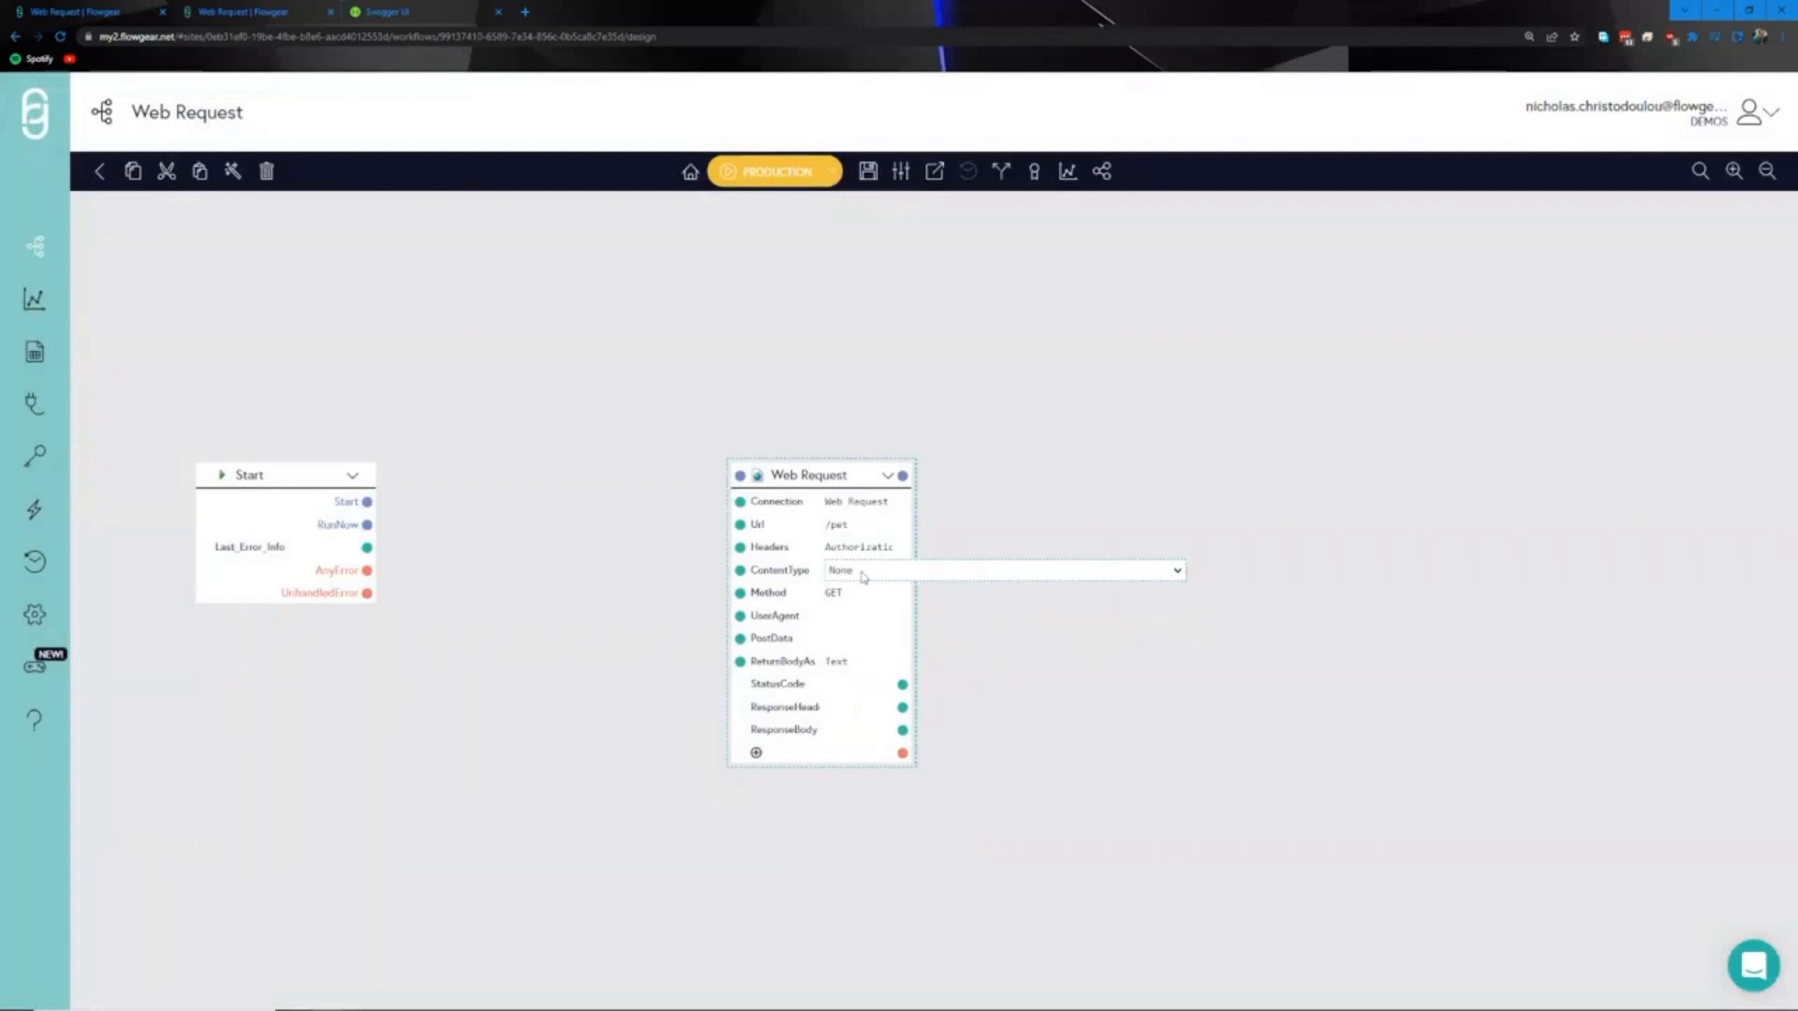
left_click(862, 573)
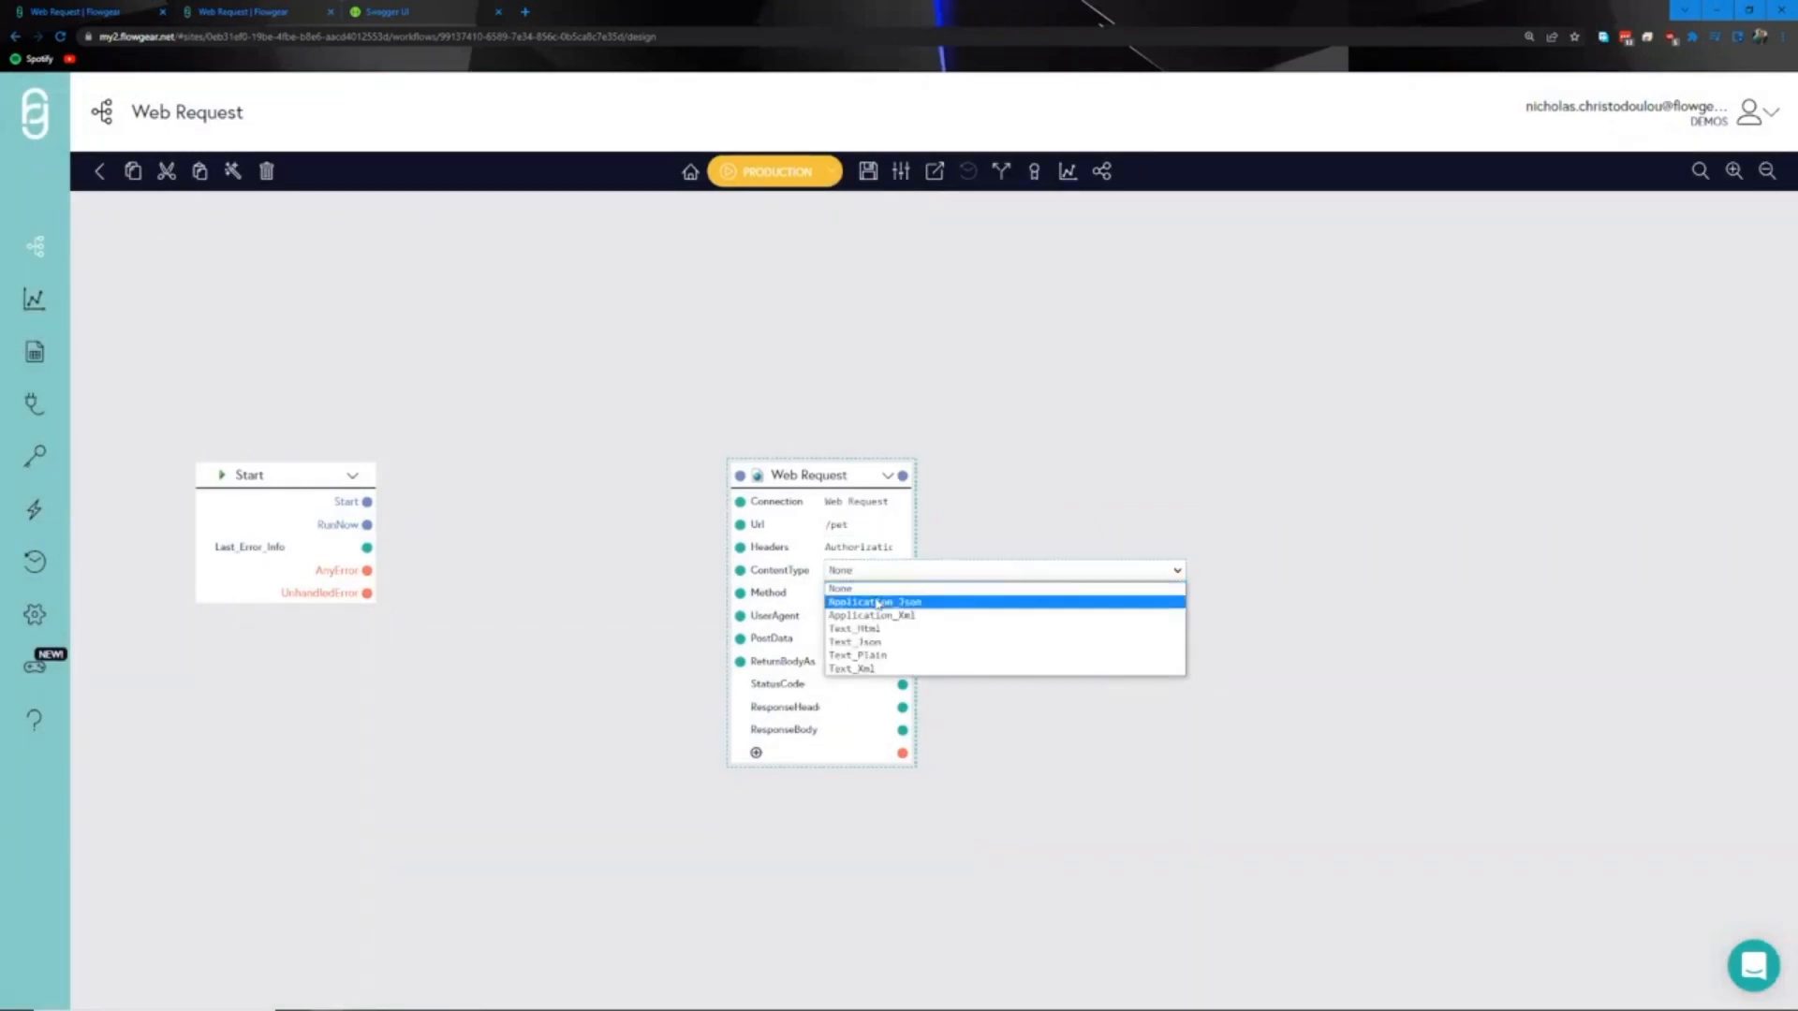
left_click(875, 603)
left_click(850, 598)
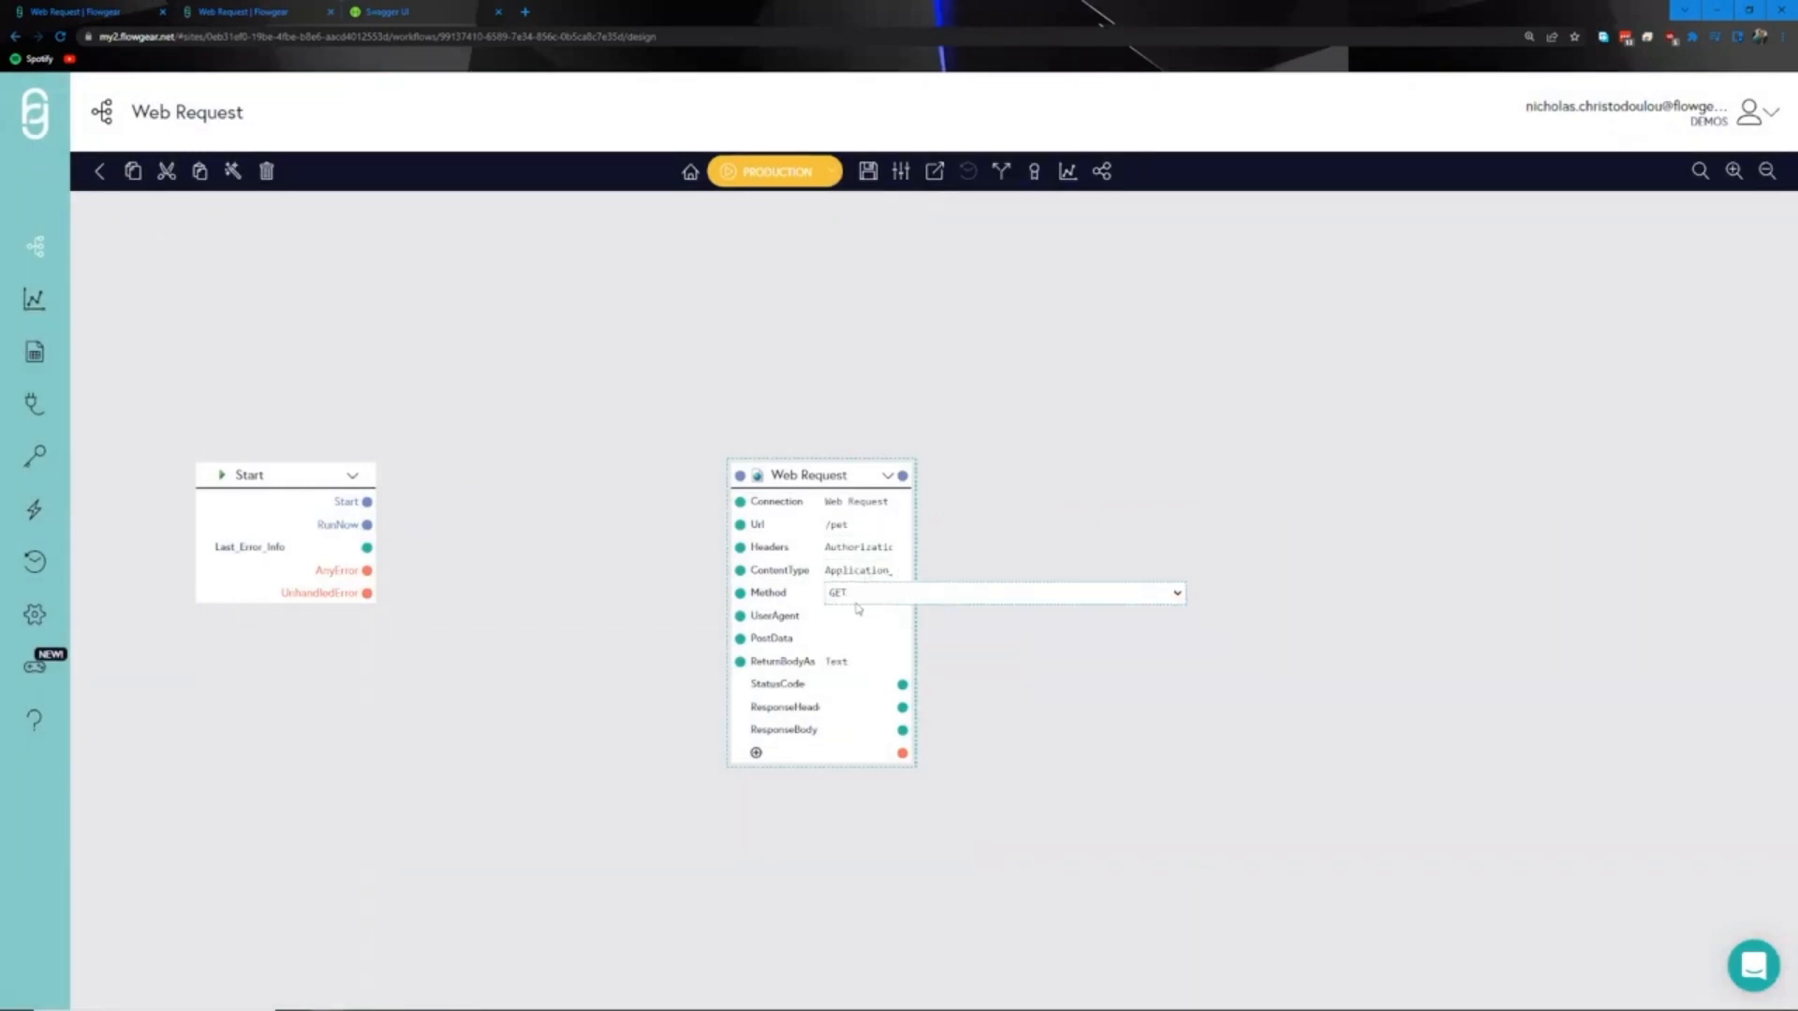
left_click(853, 597)
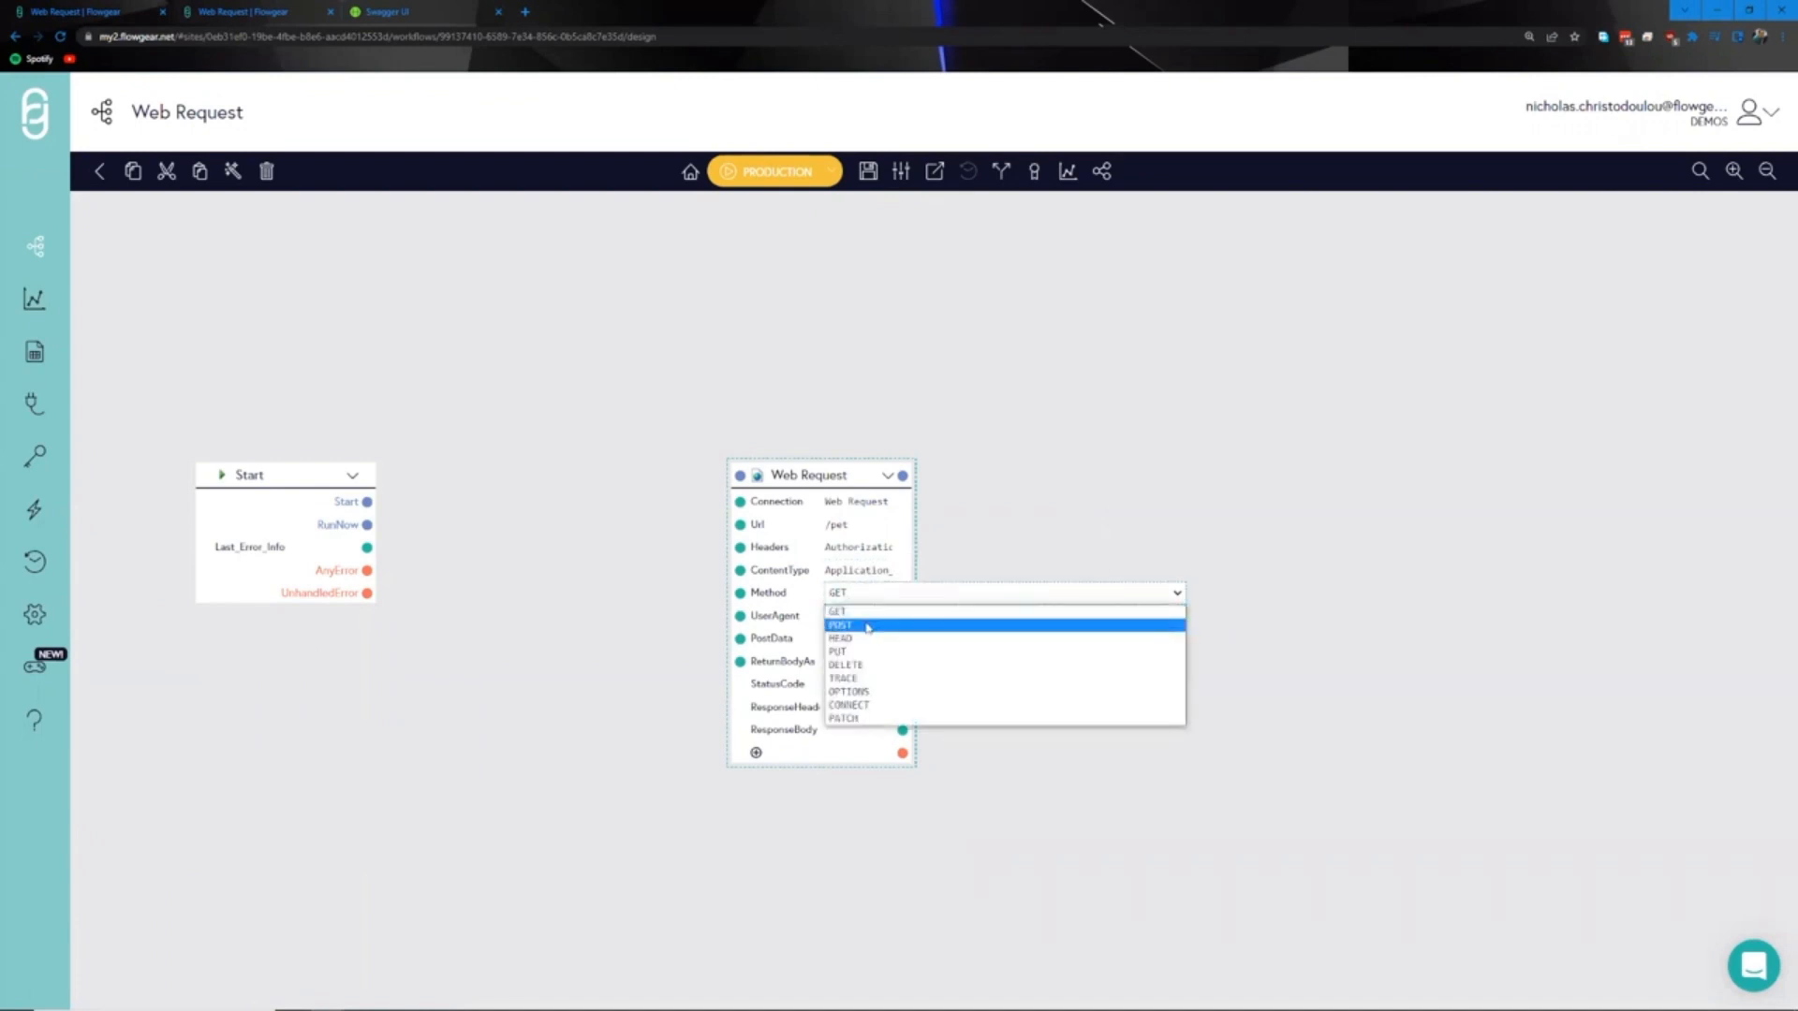
left_click(866, 627)
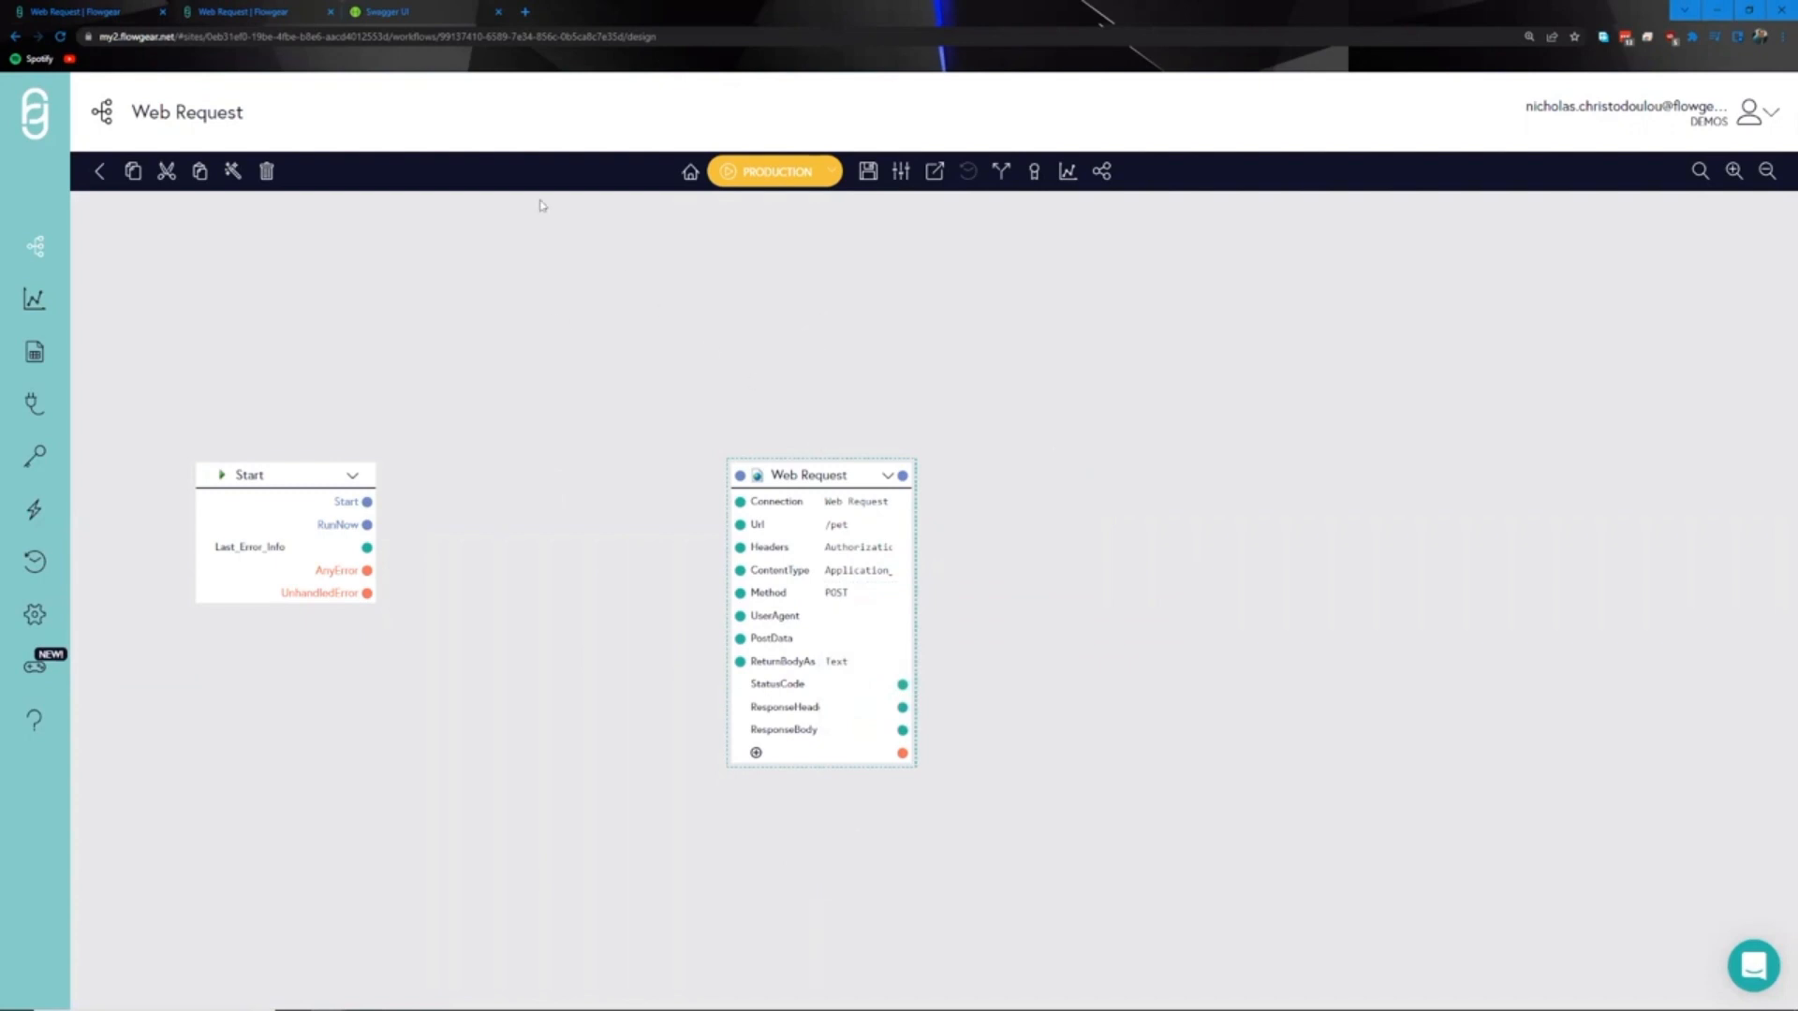
- Copy the example pet JSON body from the Swagger POST /pet operation into the Web Request node's PostData
left_click(405, 13)
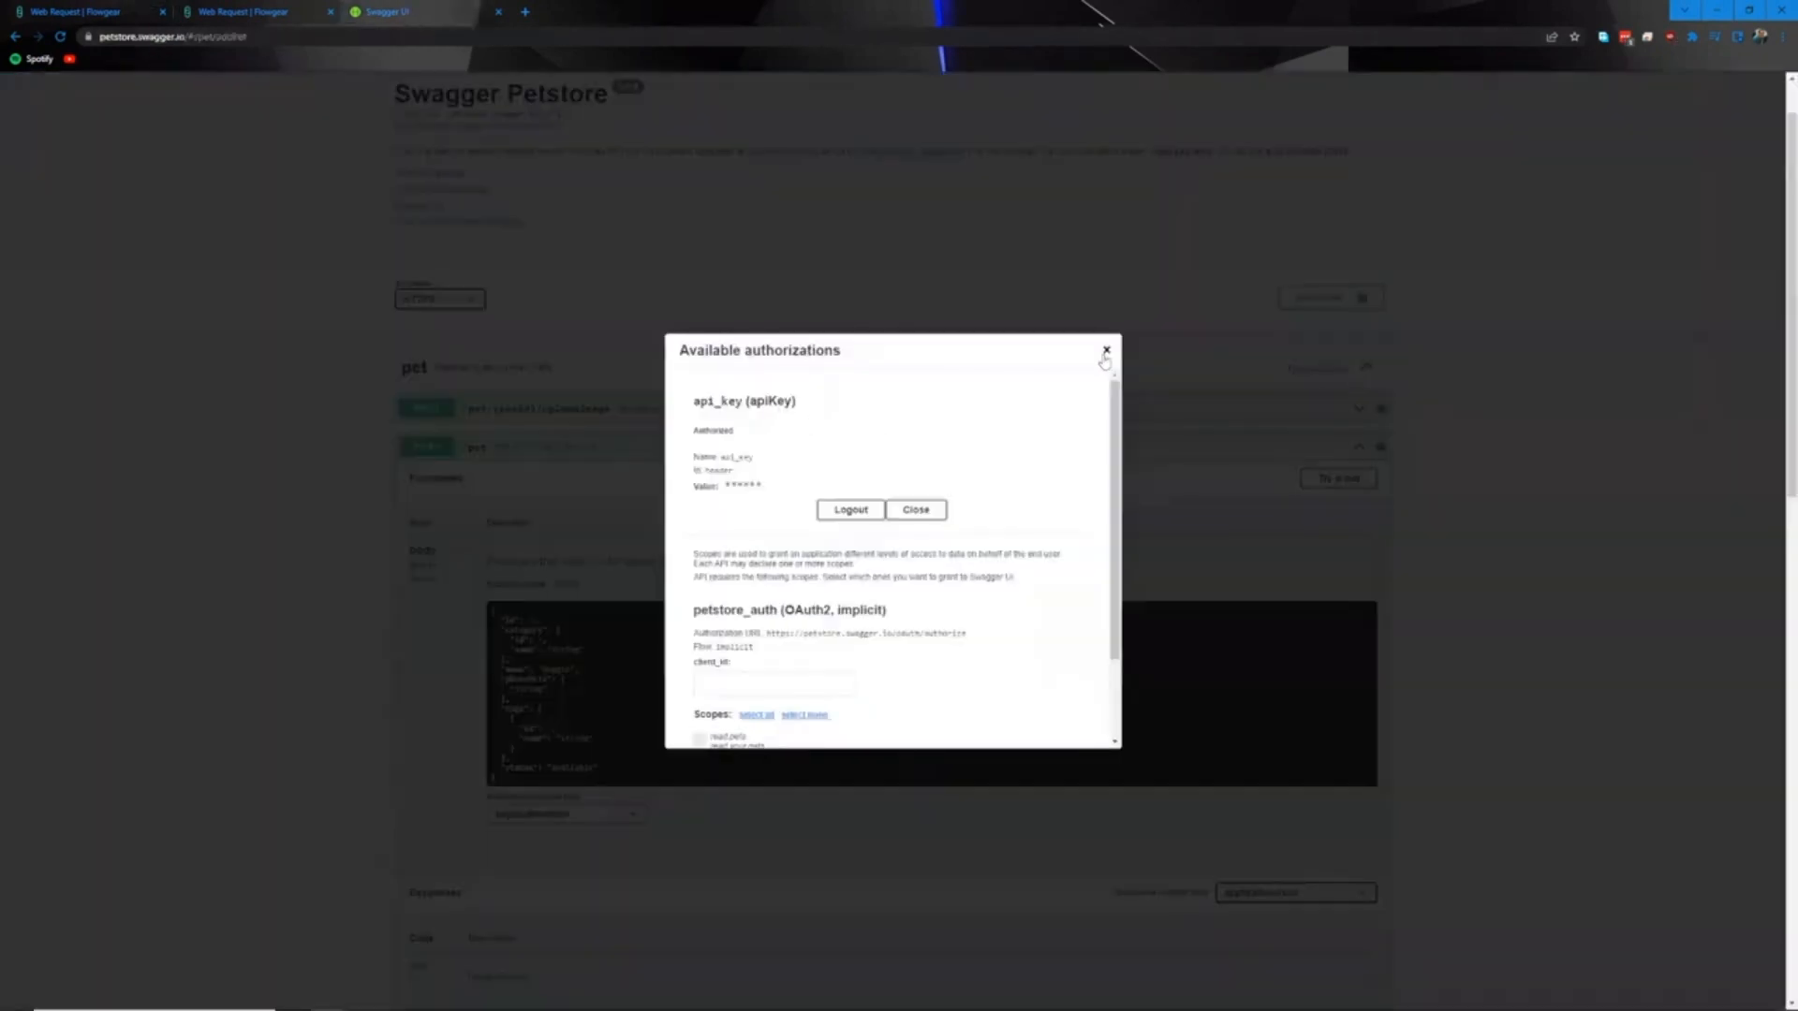
left_click(918, 512)
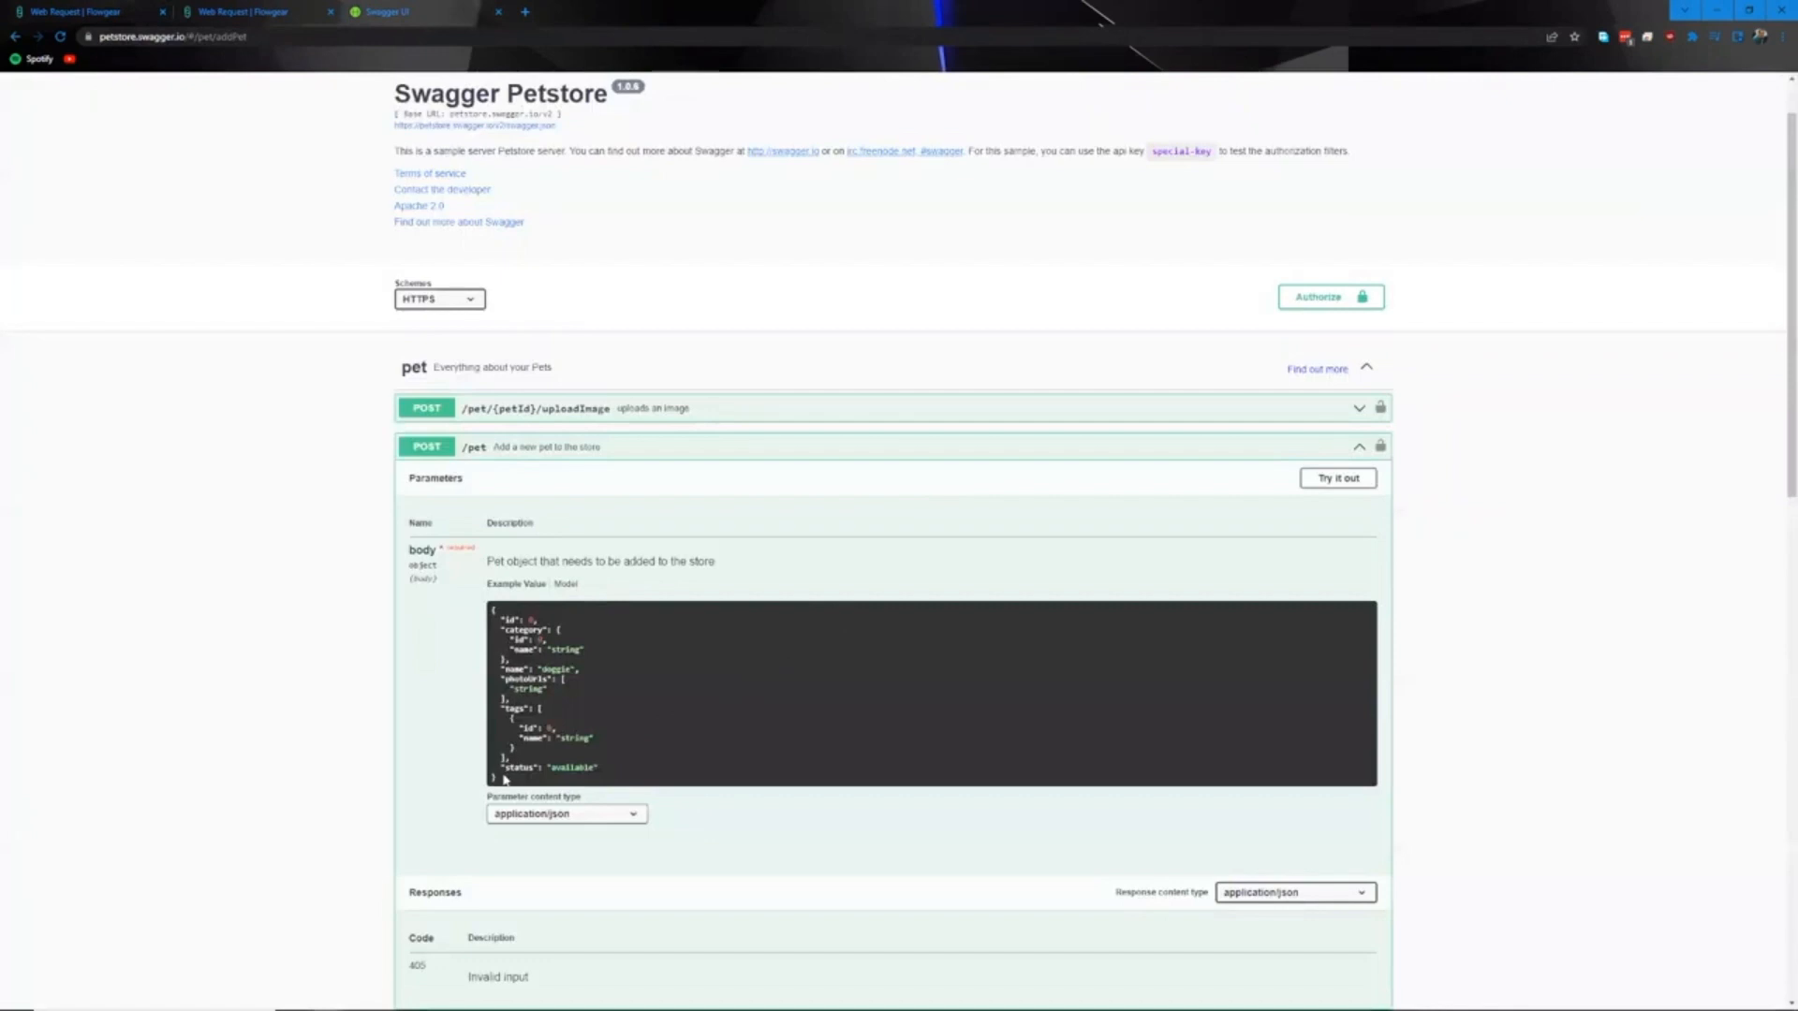
left_click_drag(505, 779, 493, 612)
key("ctrl+c")
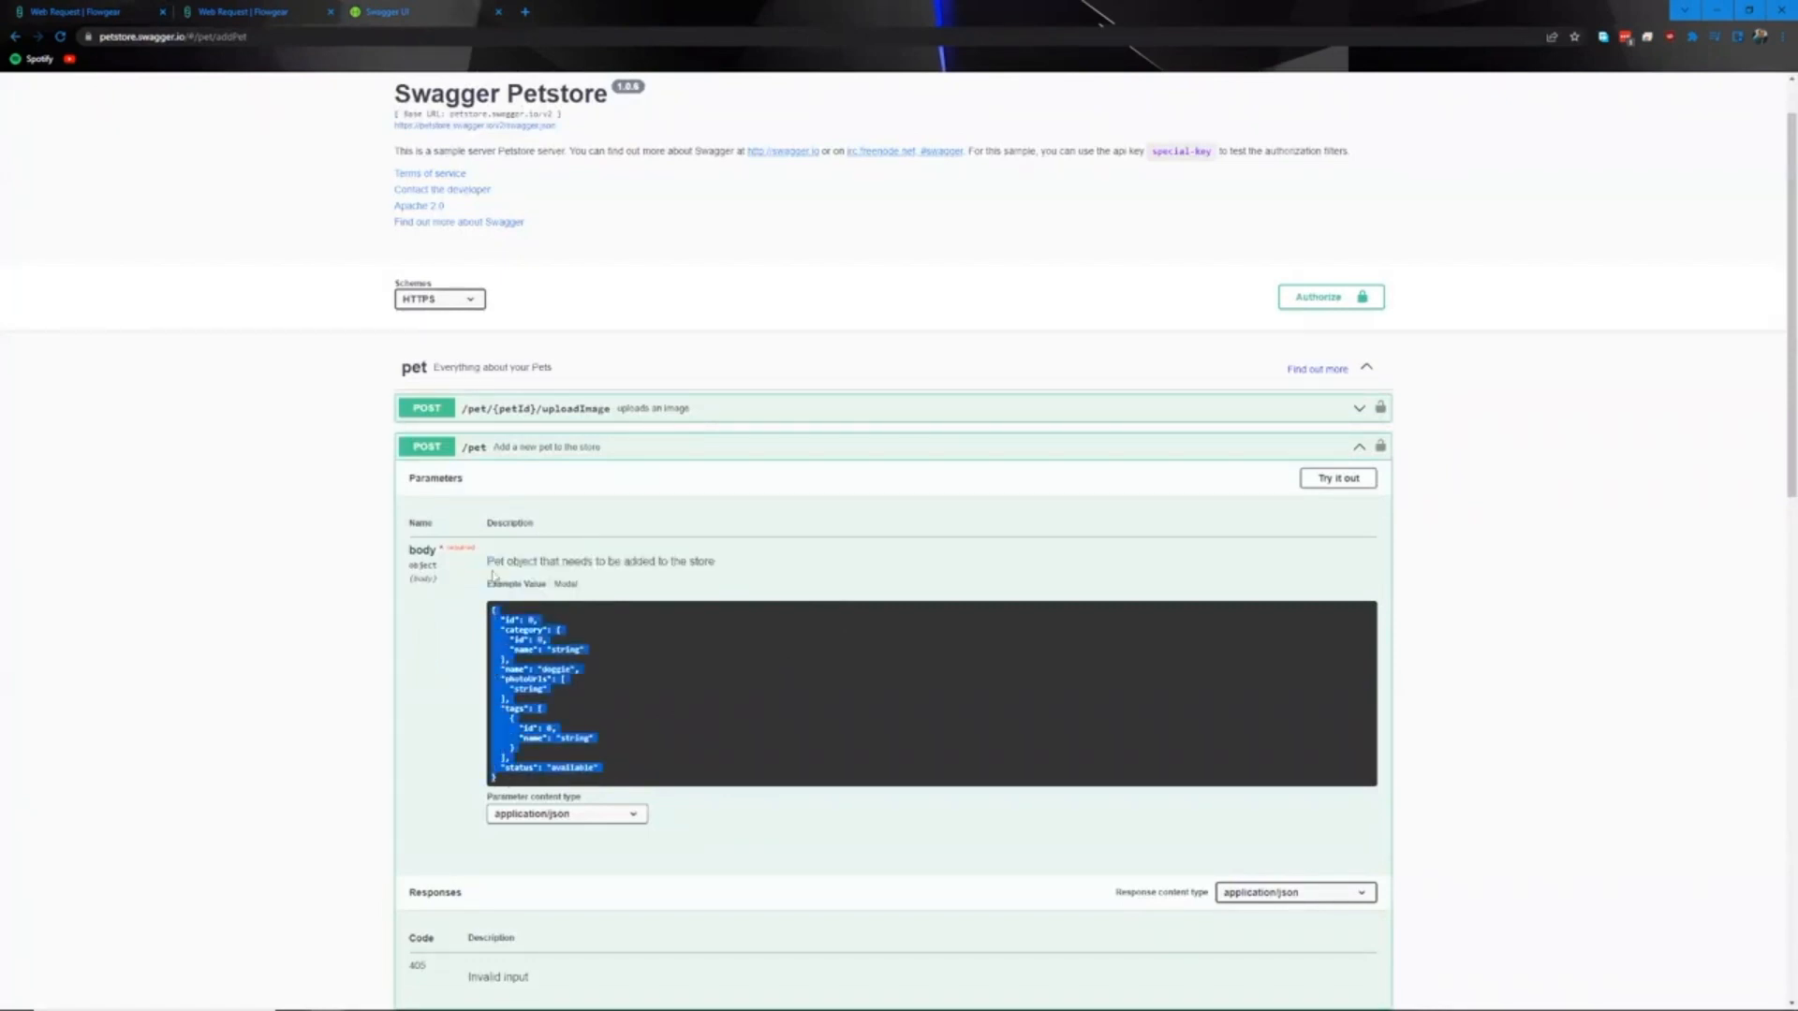
left_click(287, 18)
left_click(100, 19)
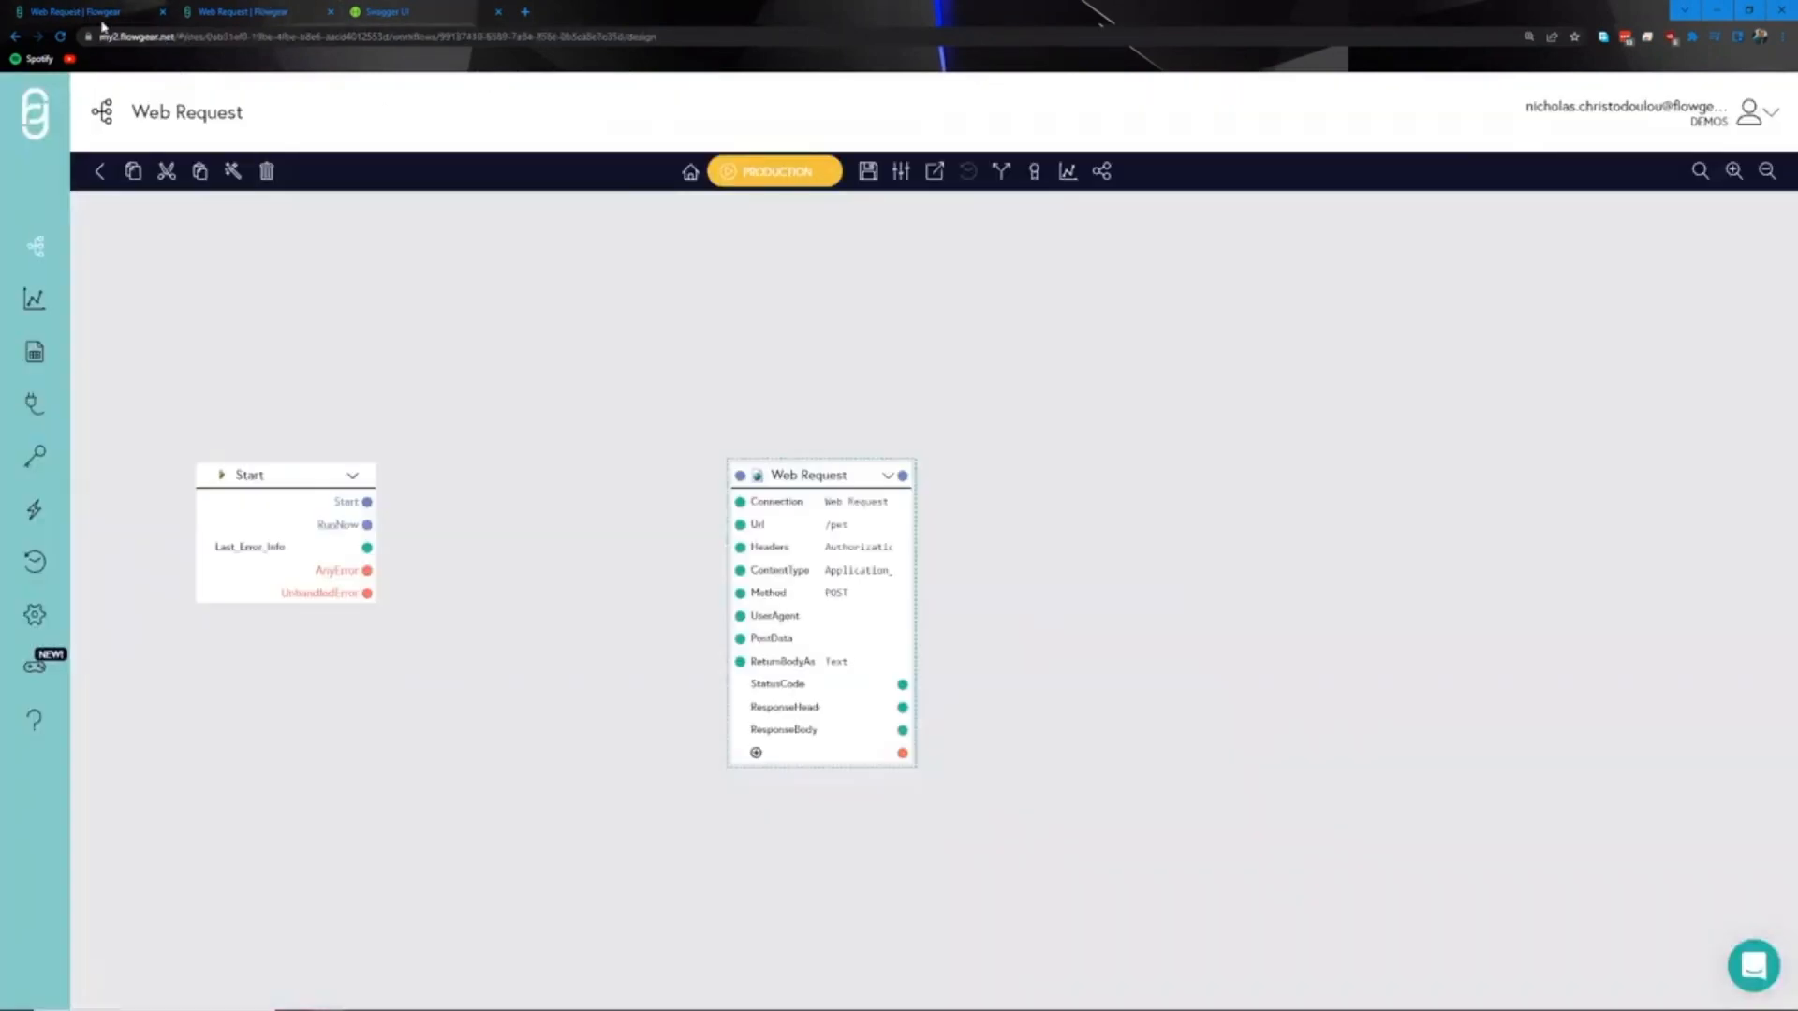
left_click(838, 638)
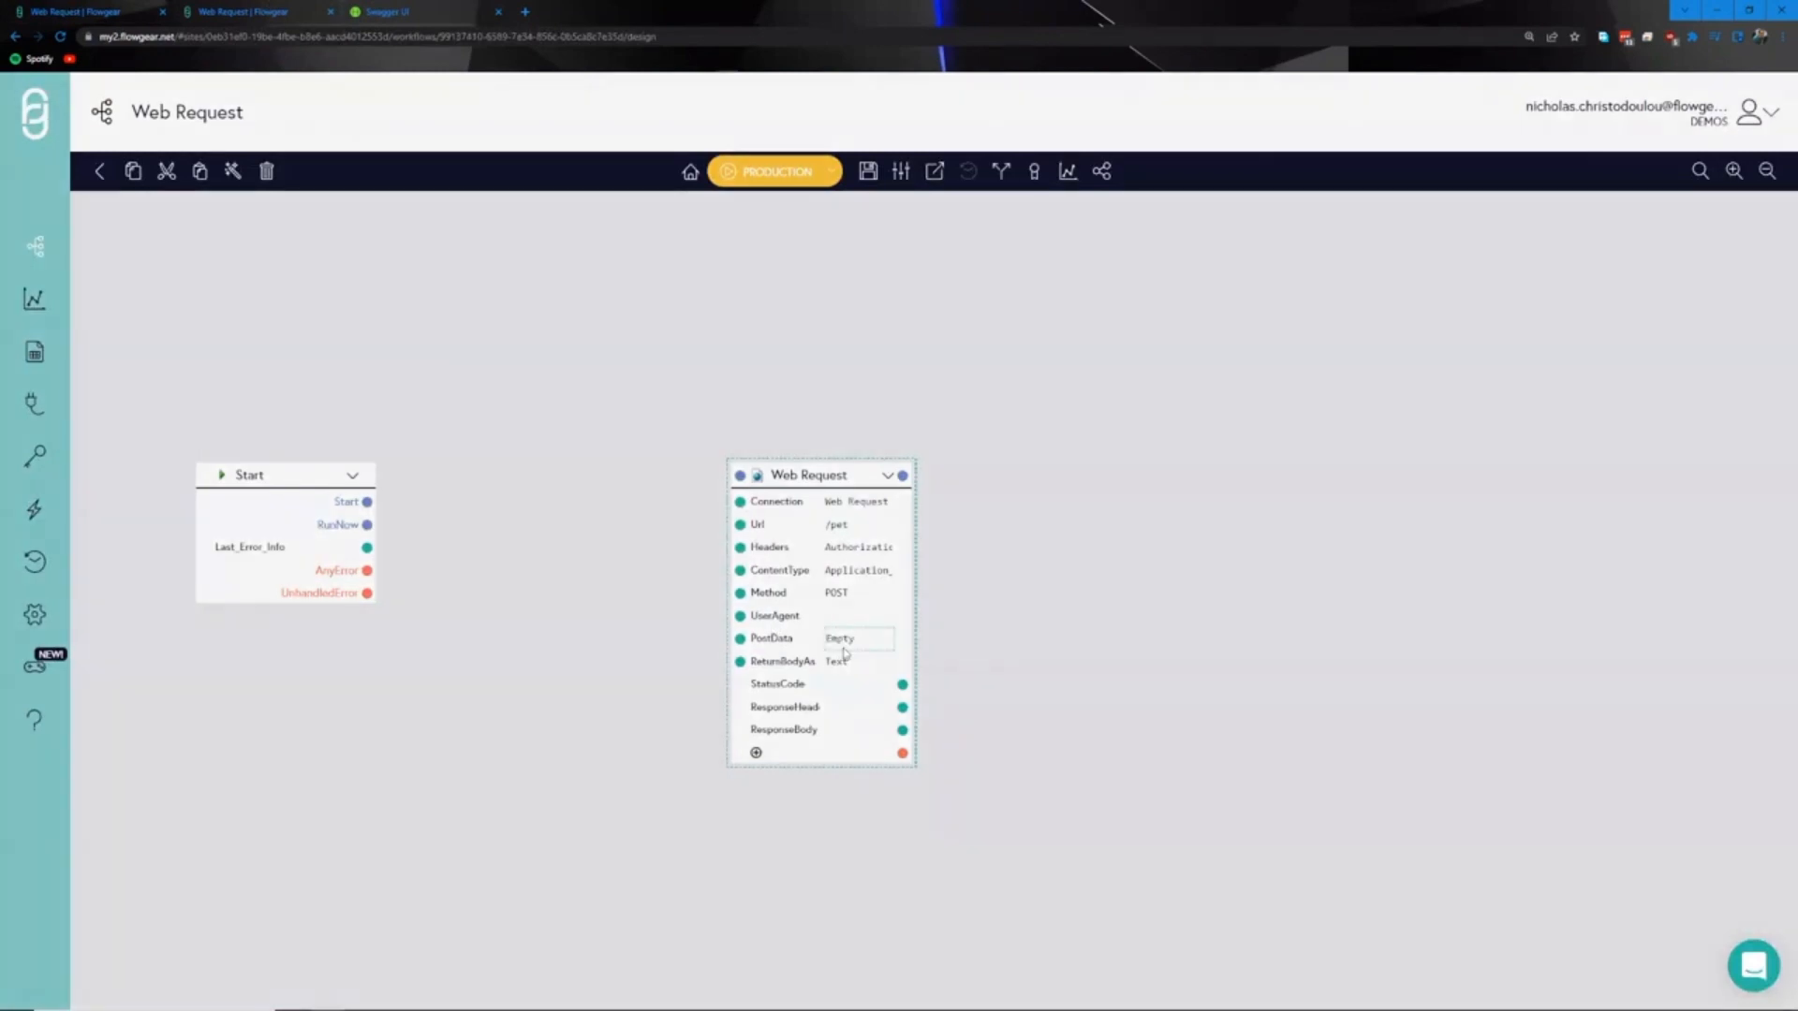
key("ctrl+v")
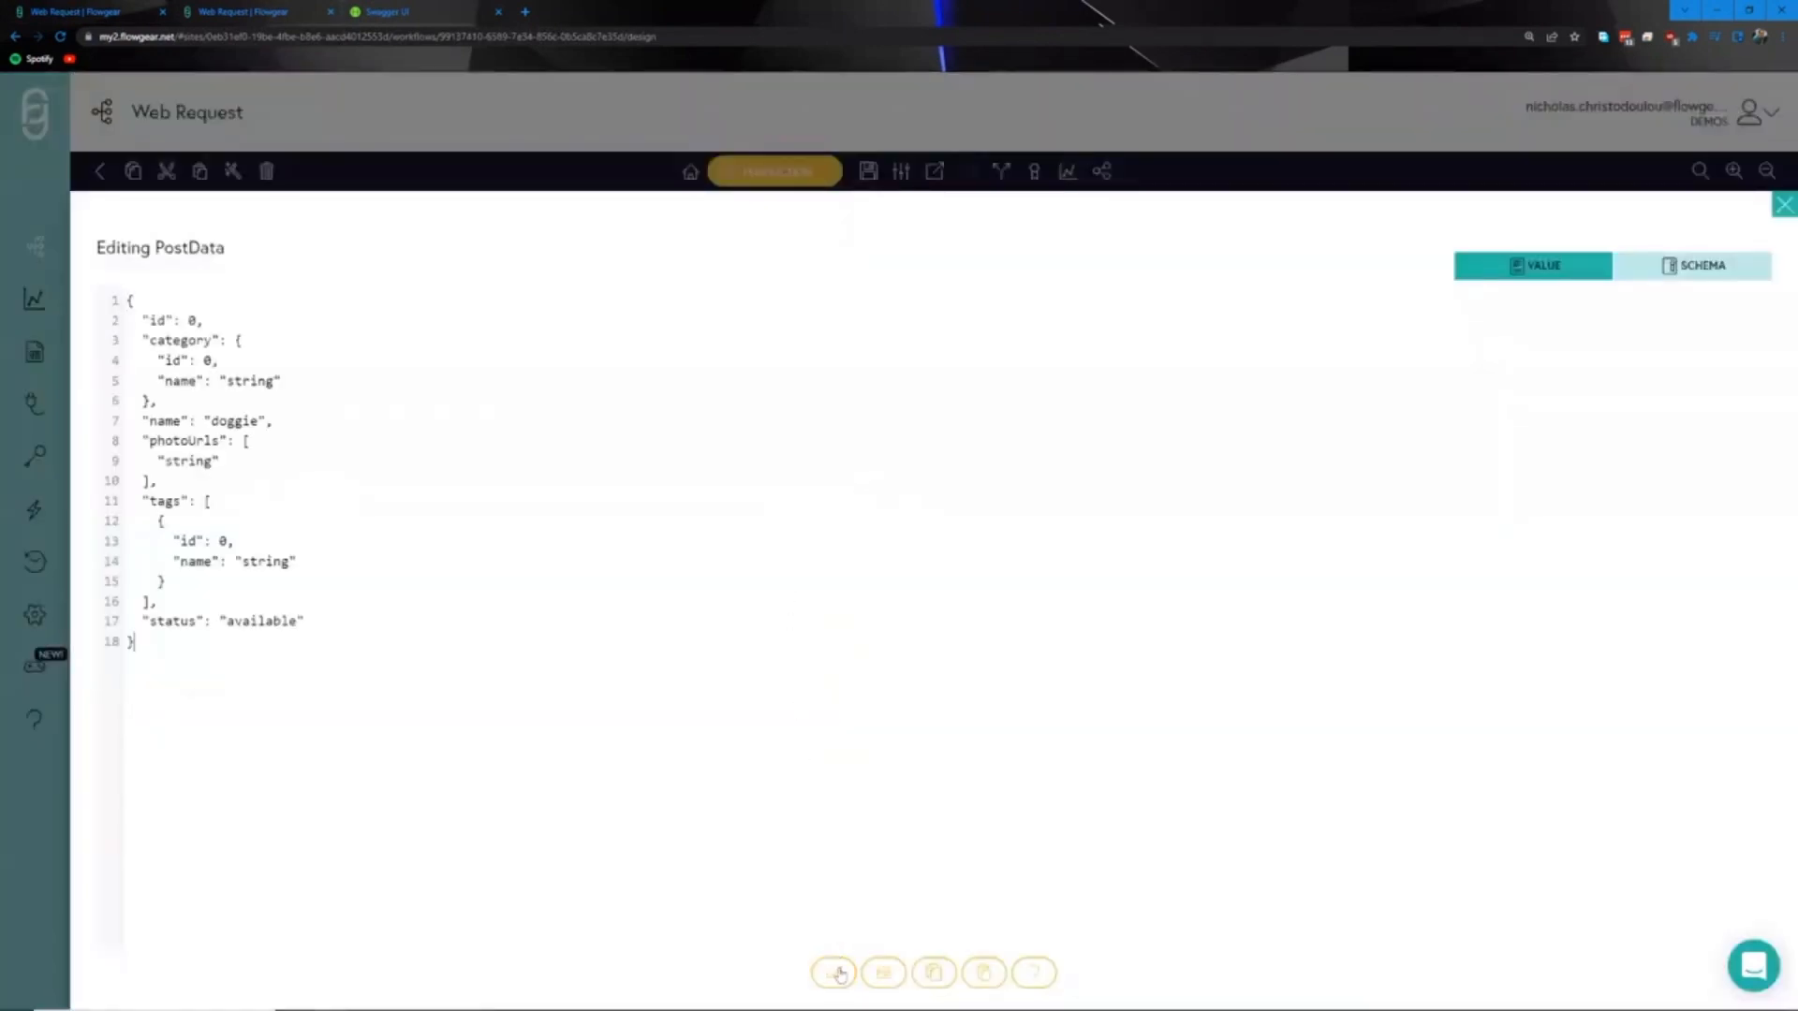
left_click(837, 970)
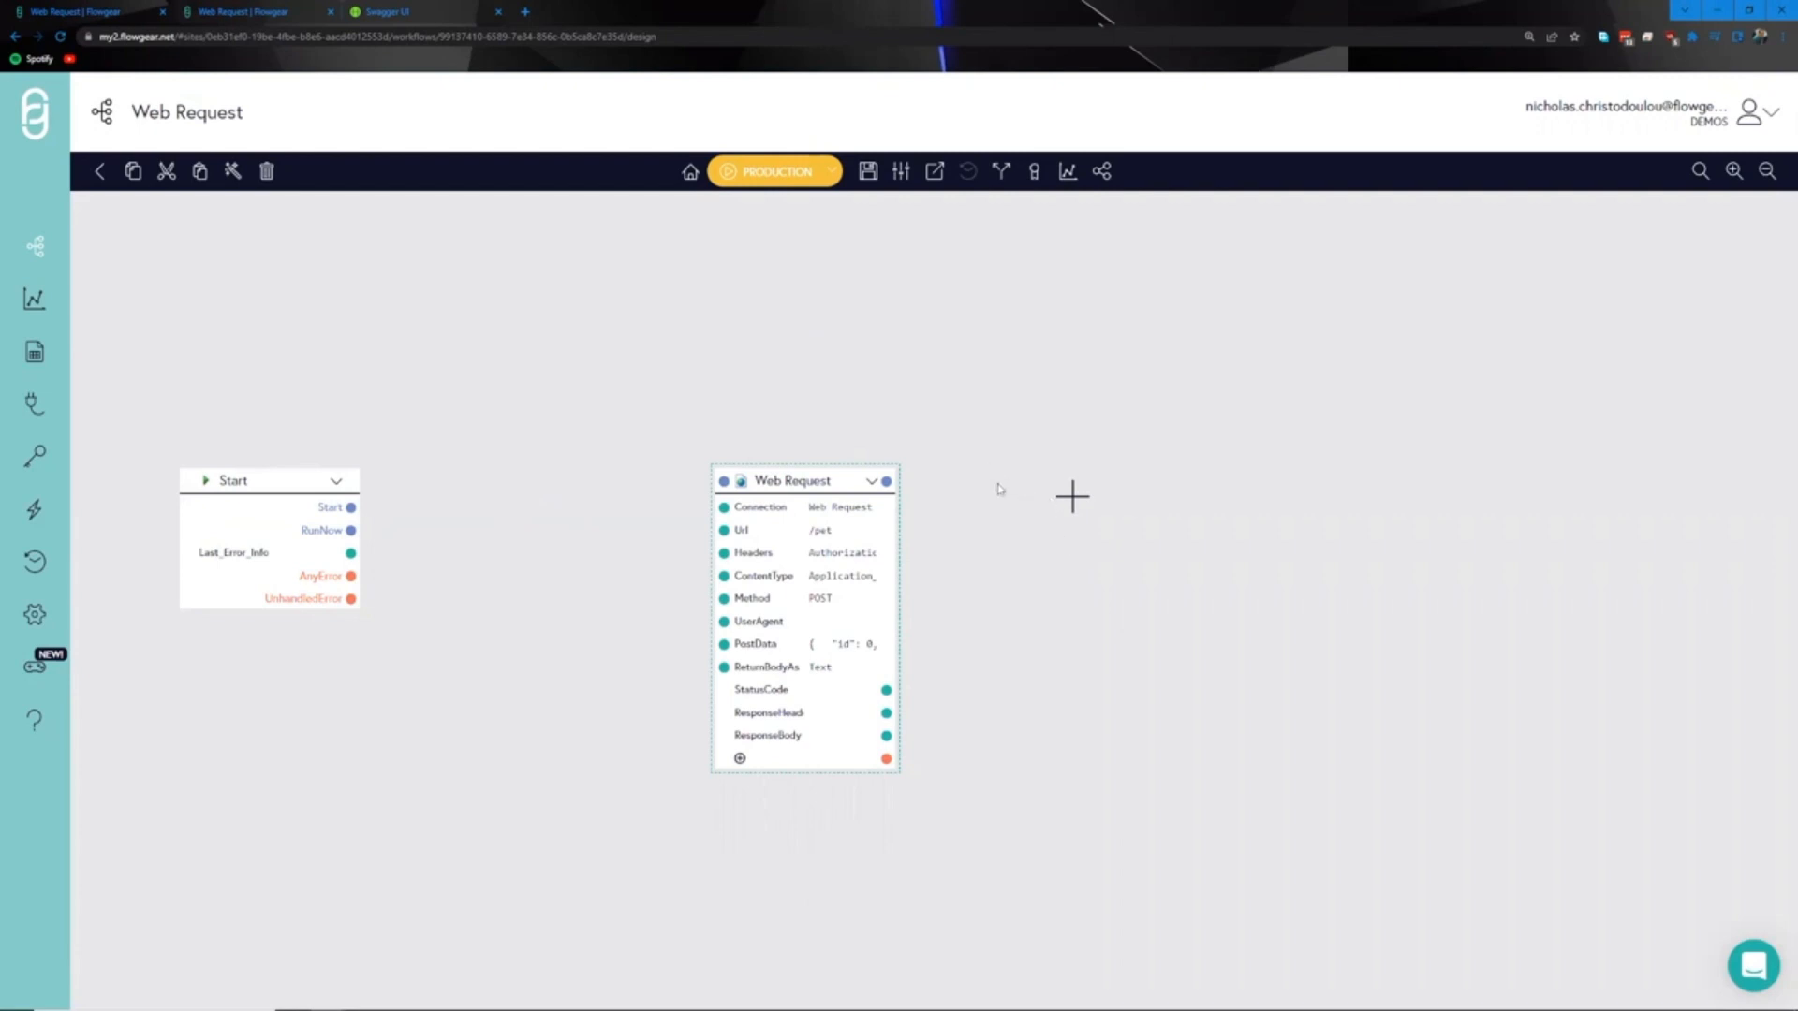
- Run only the Web Request node in the Test environment
left_click(871, 481)
left_click(929, 688)
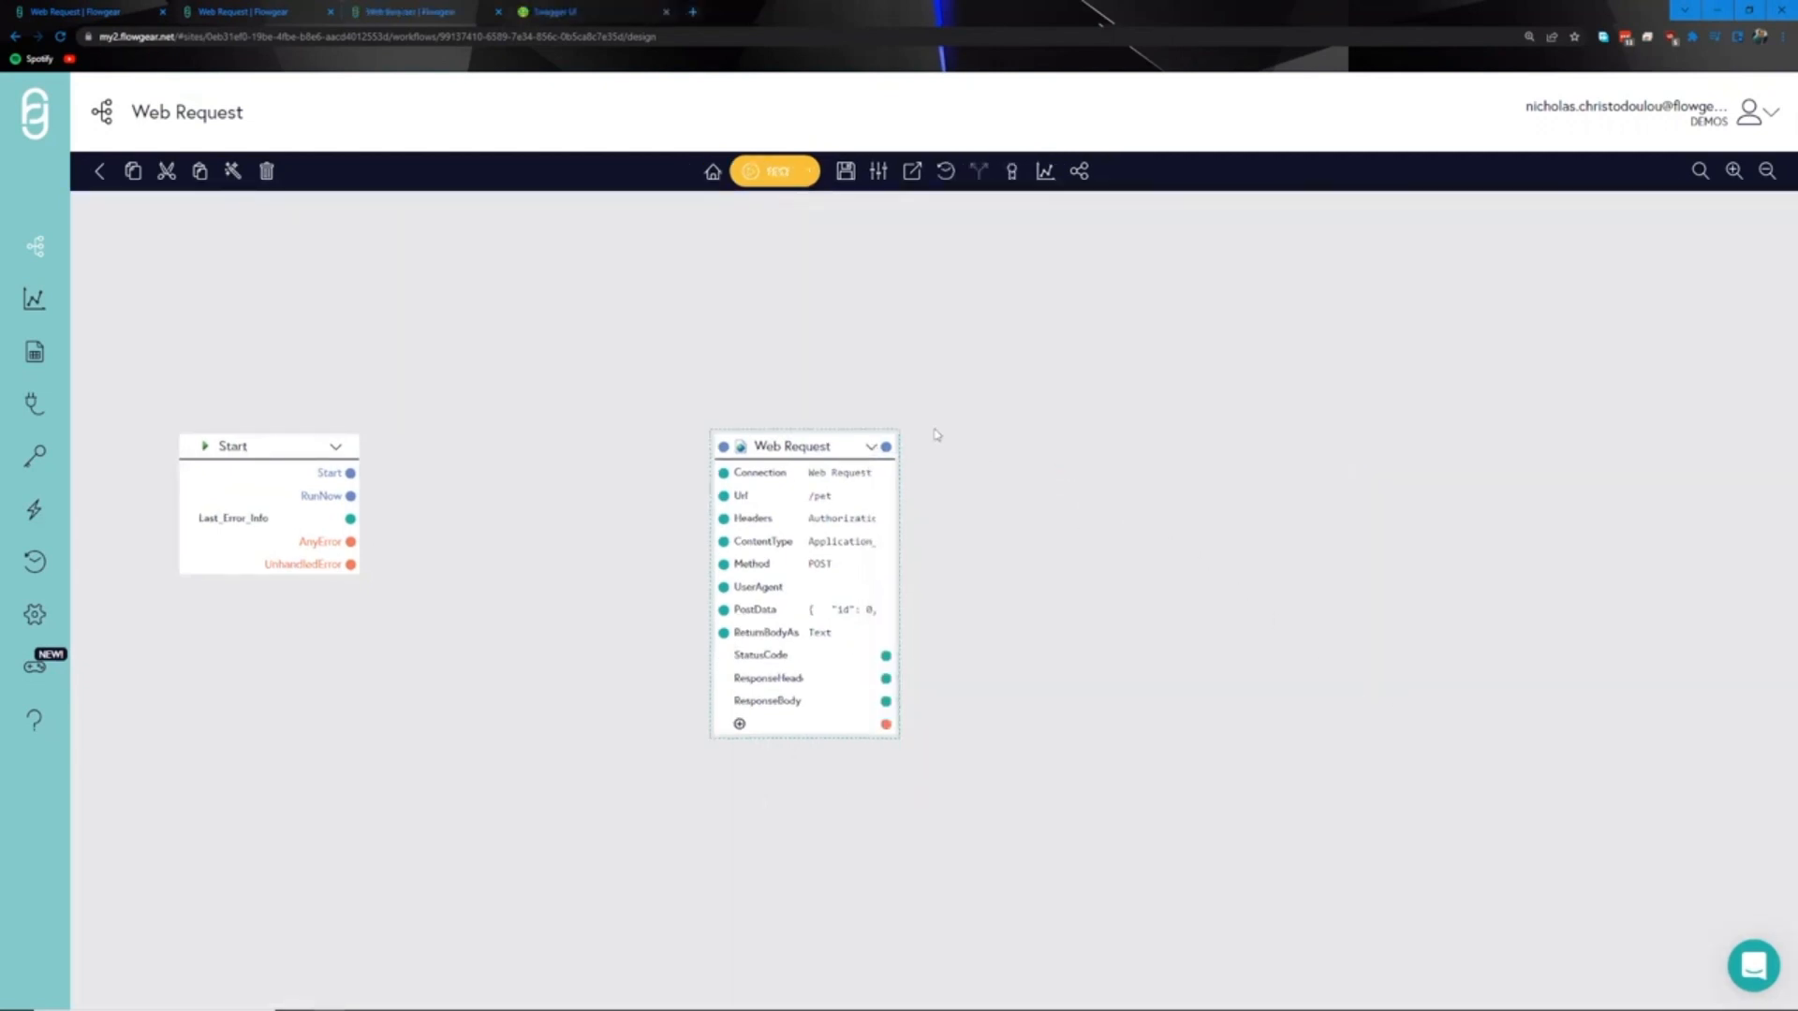
left_click(871, 449)
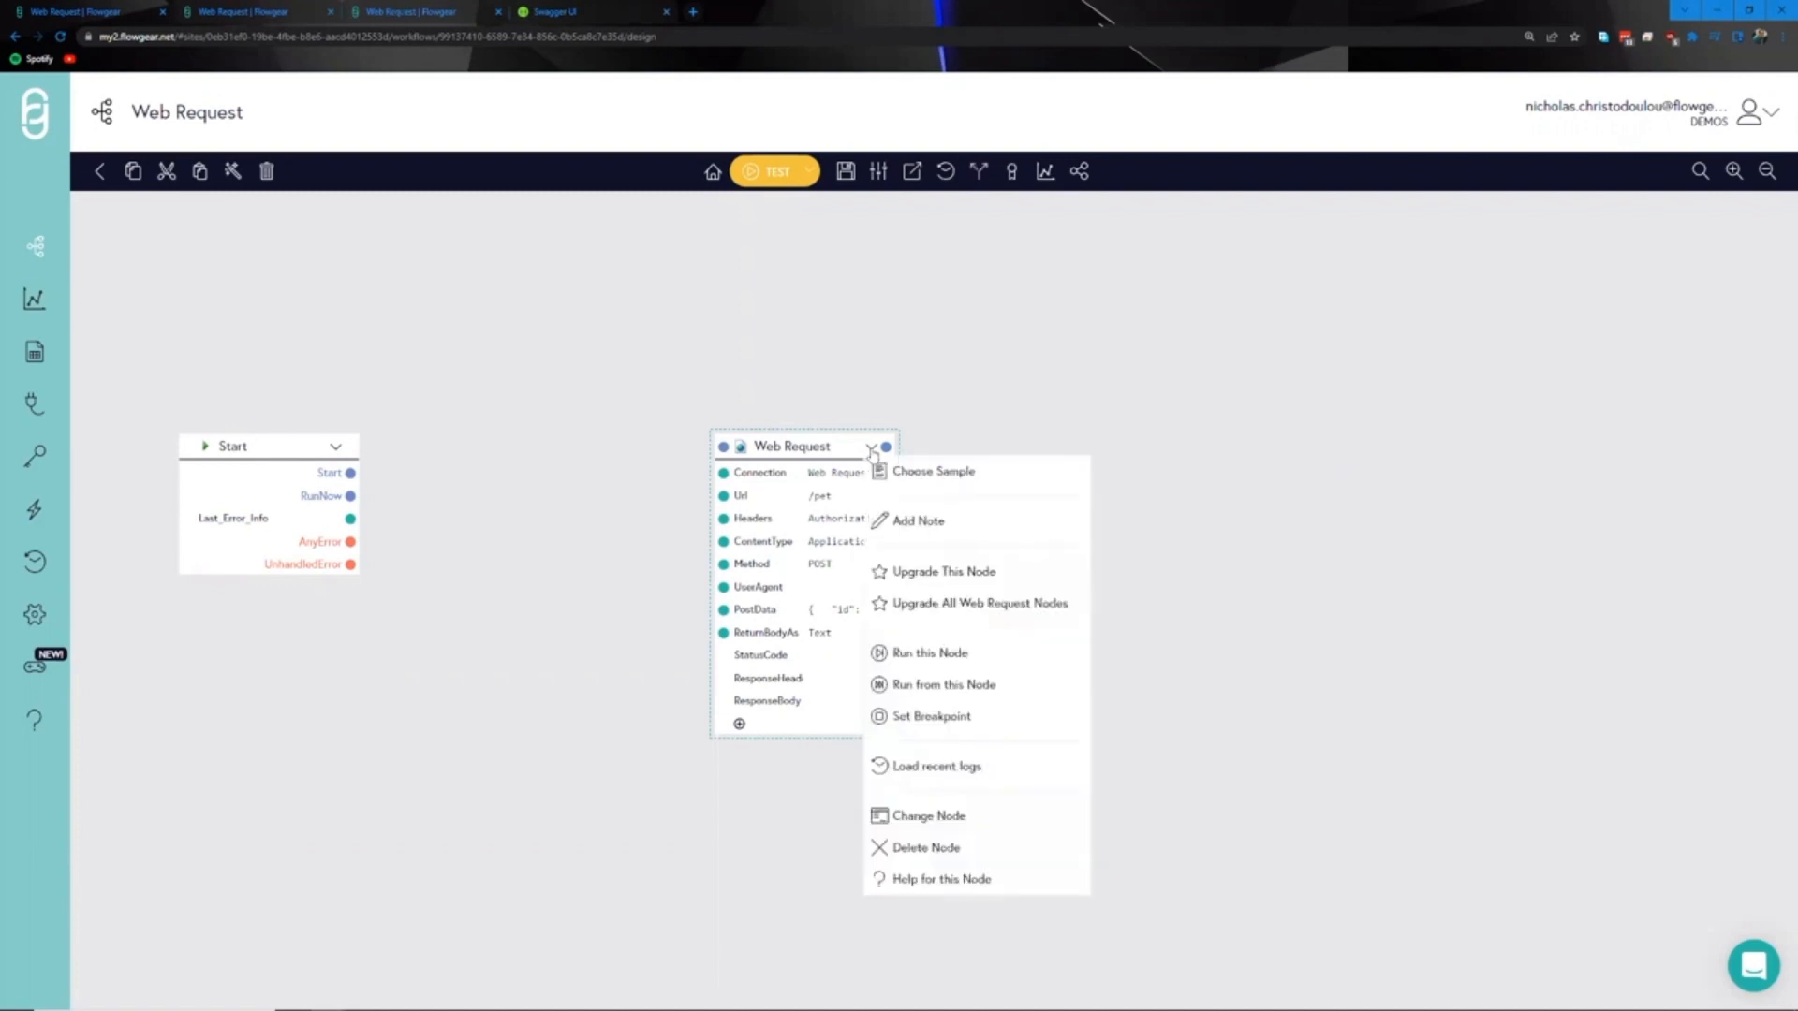
left_click(921, 661)
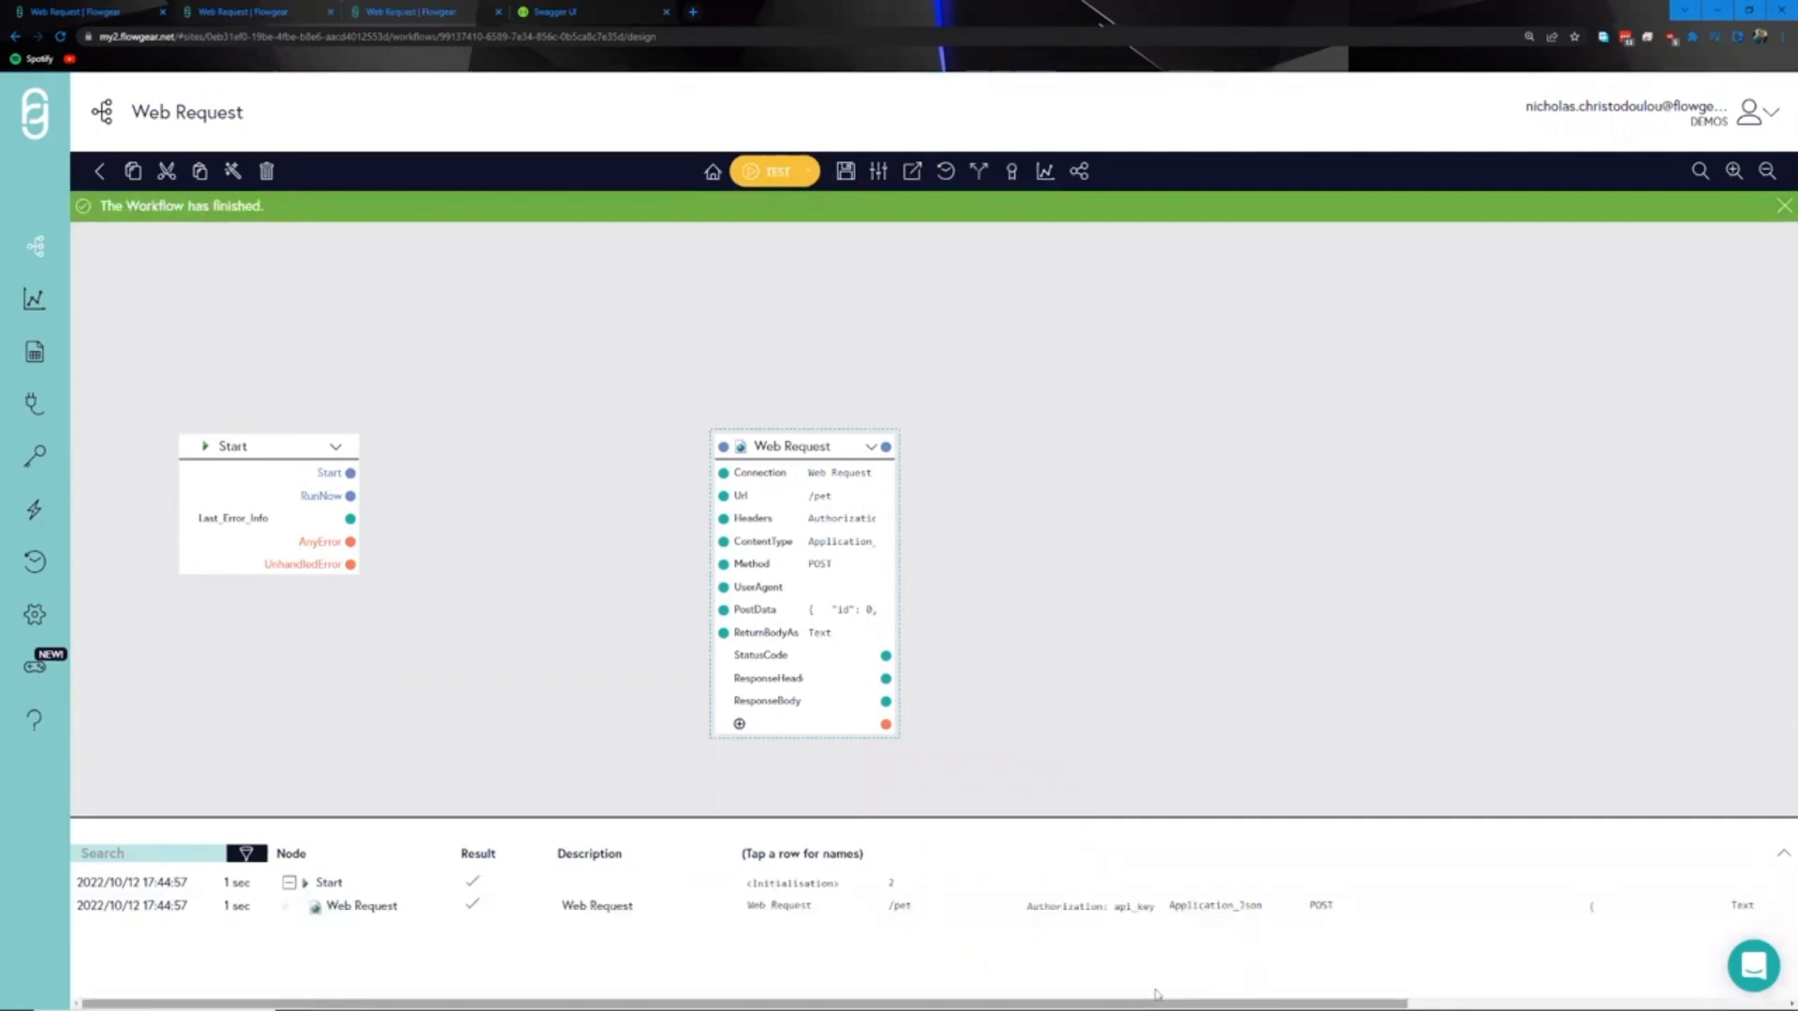
- Examine the Web Request run's log values and its ResponseBody, including the returned pet id
left_click_drag(1158, 994, 1558, 995)
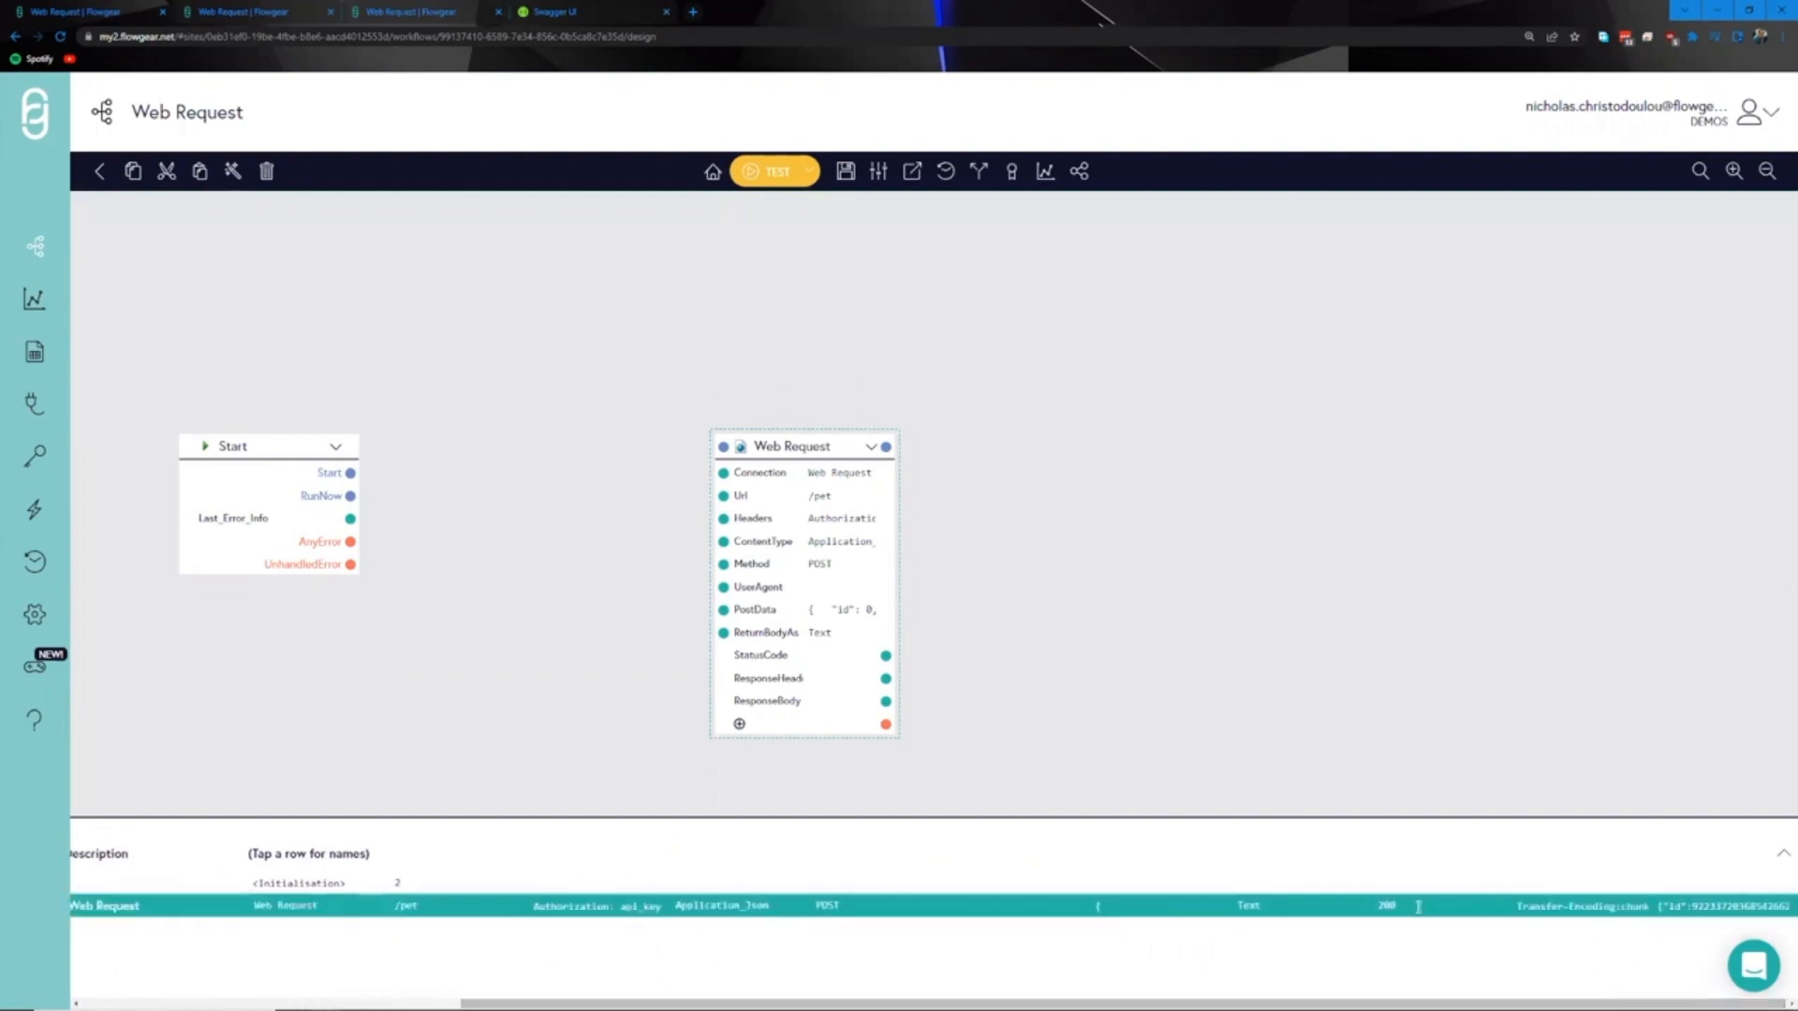
left_click(1419, 907)
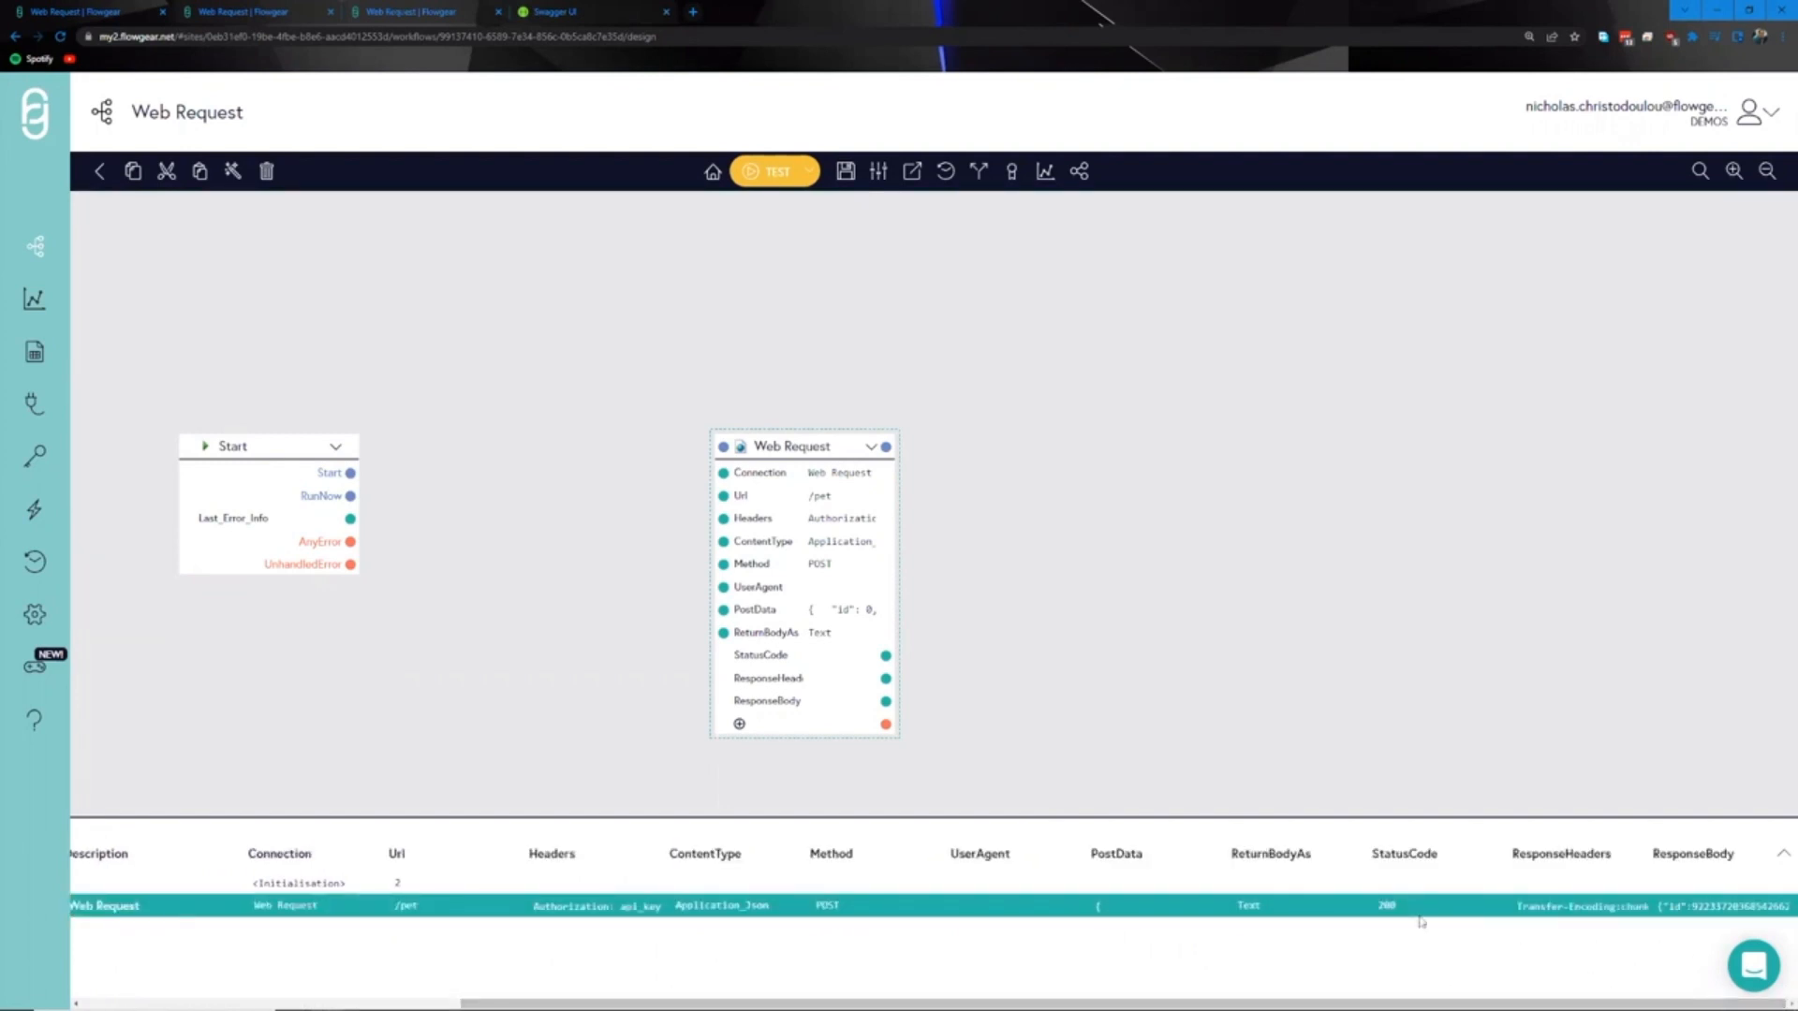
left_click(1697, 904)
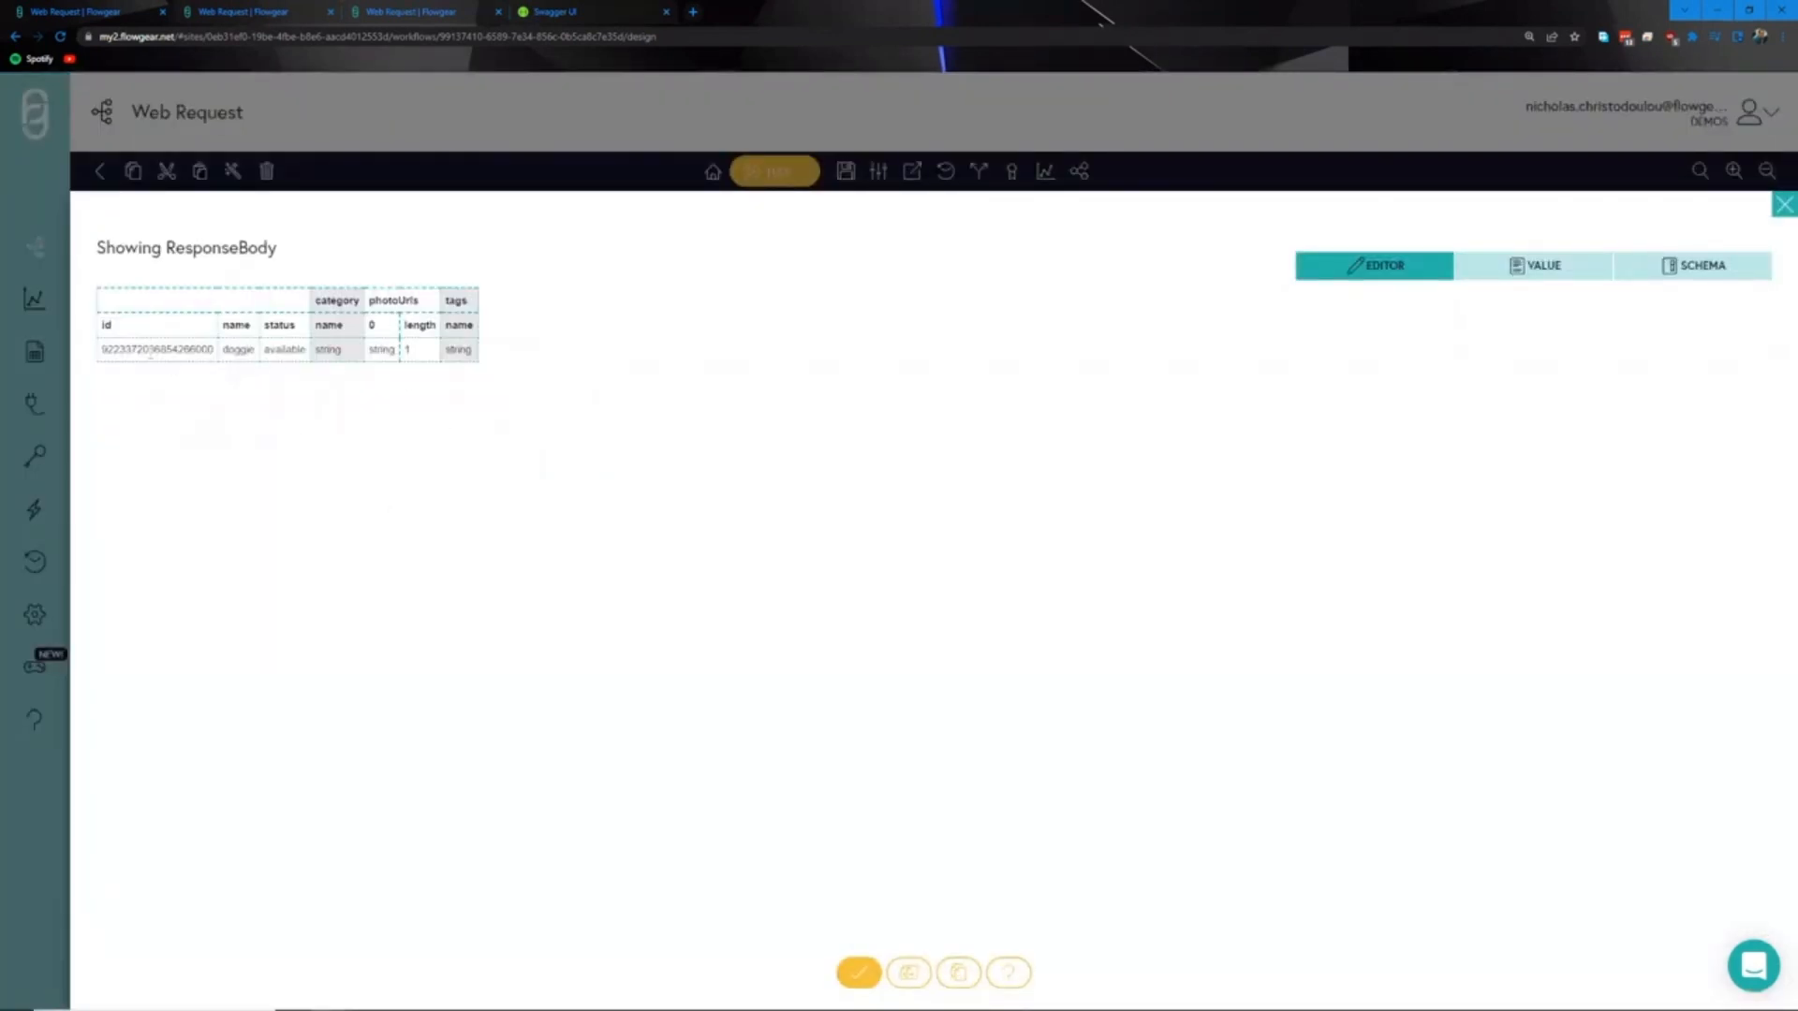
double_click(150, 351)
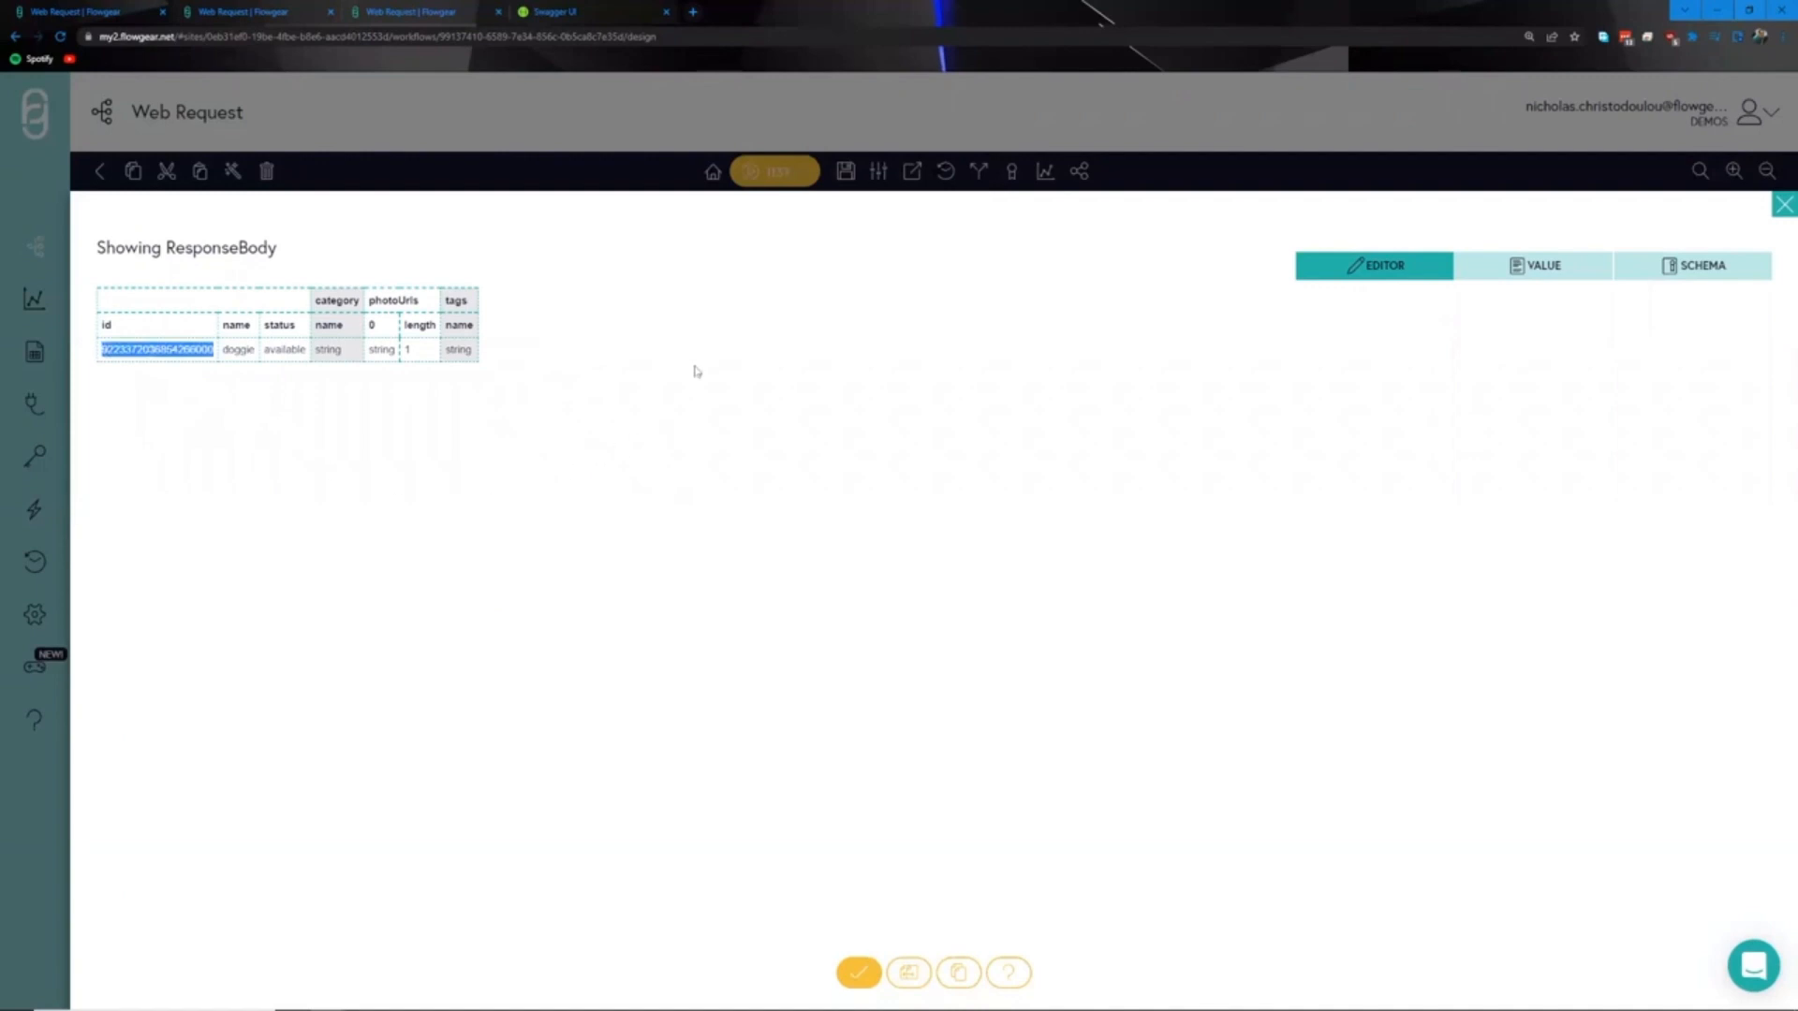
left_click(678, 161)
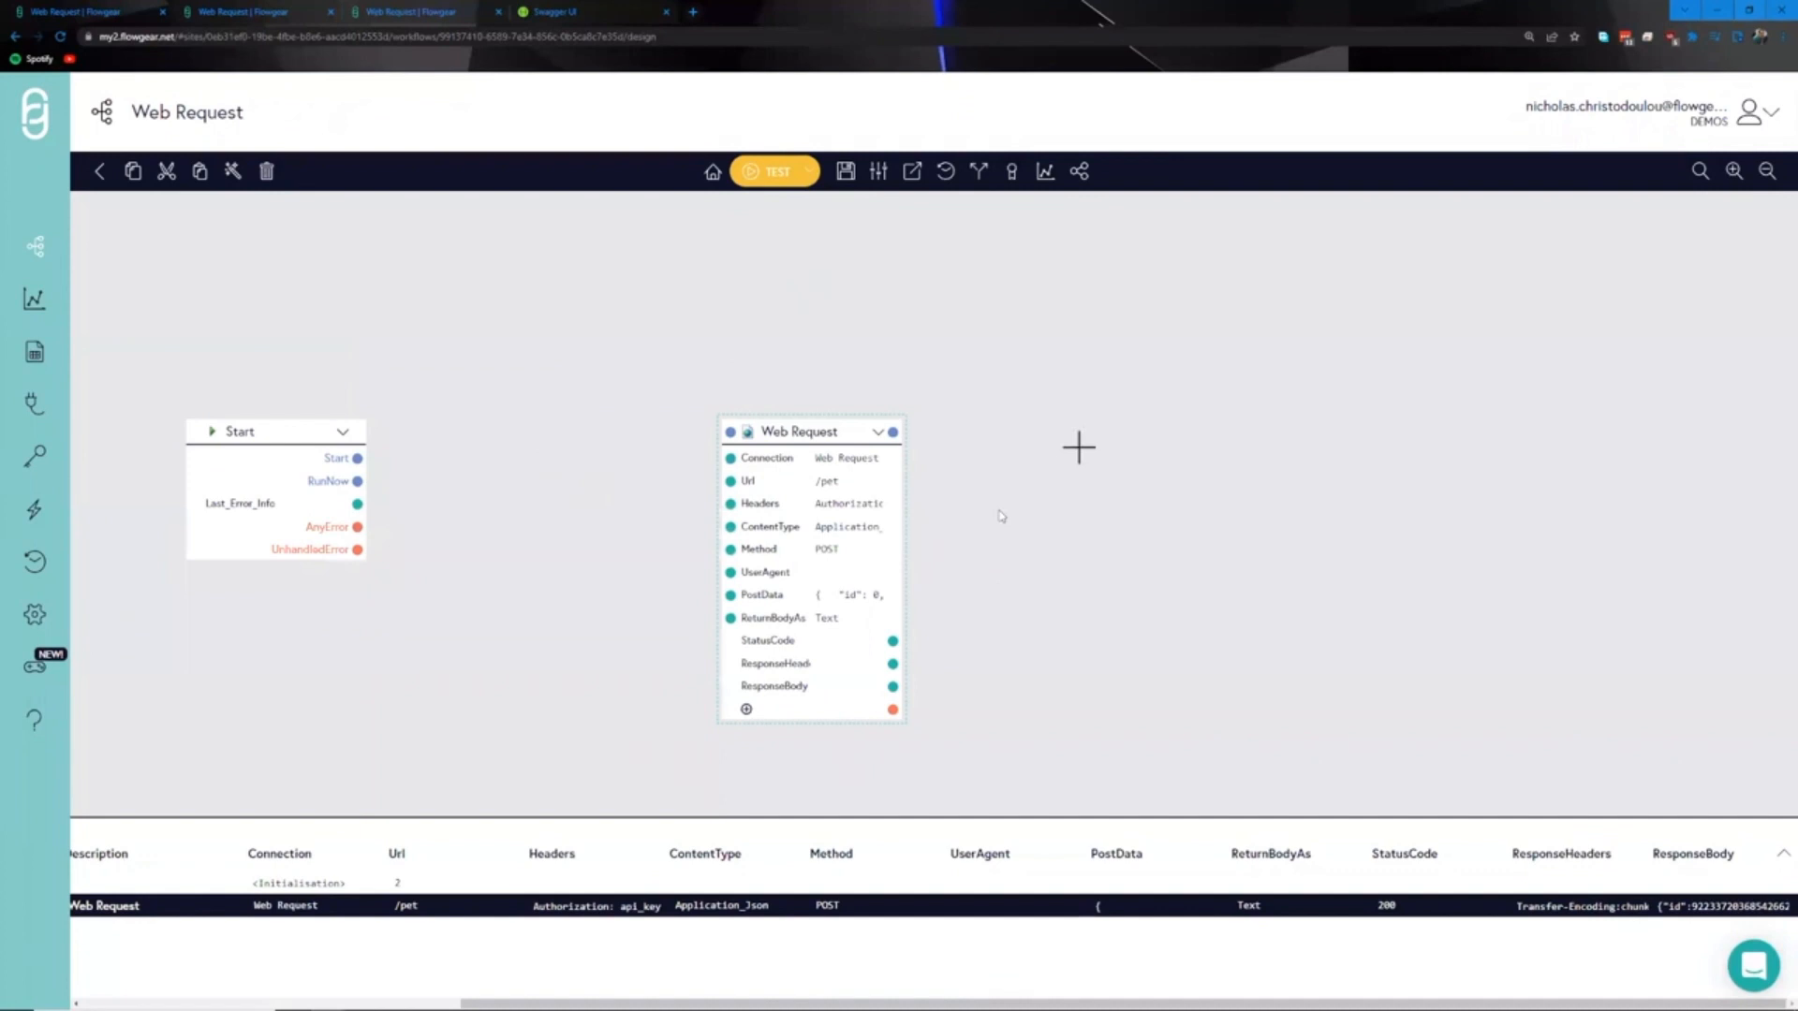
left_click(851, 524)
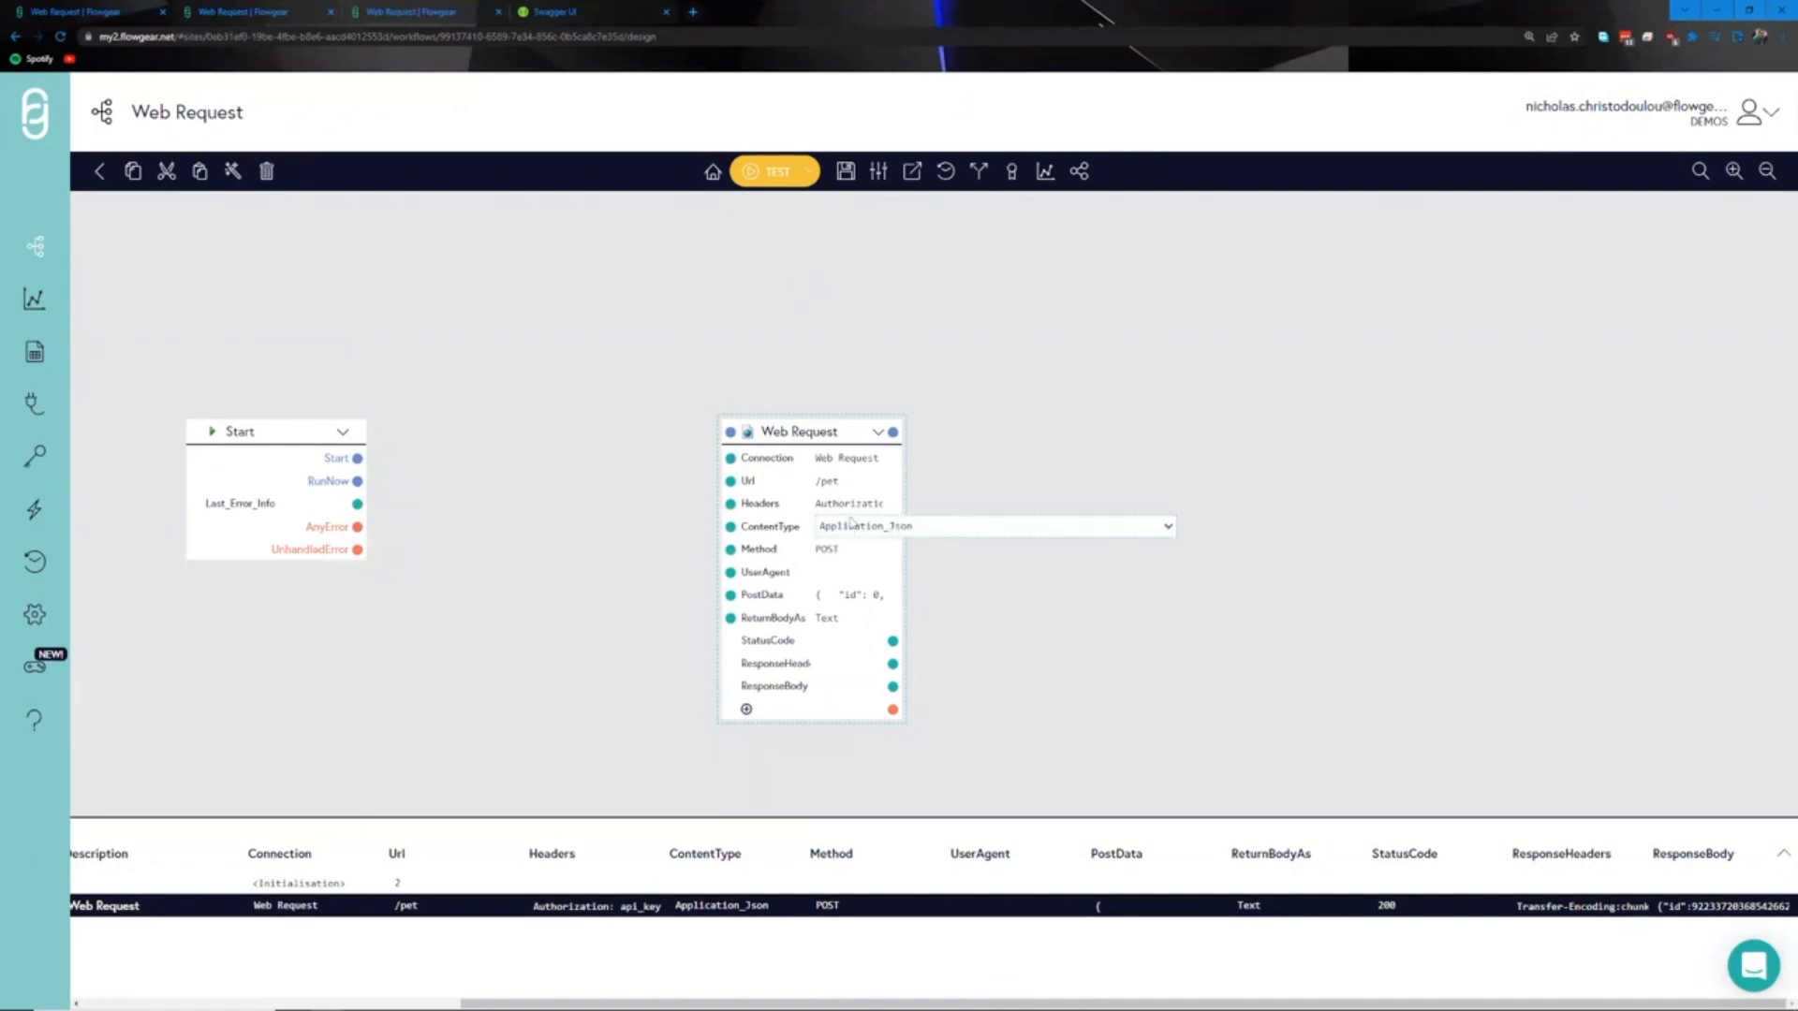
left_click(843, 590)
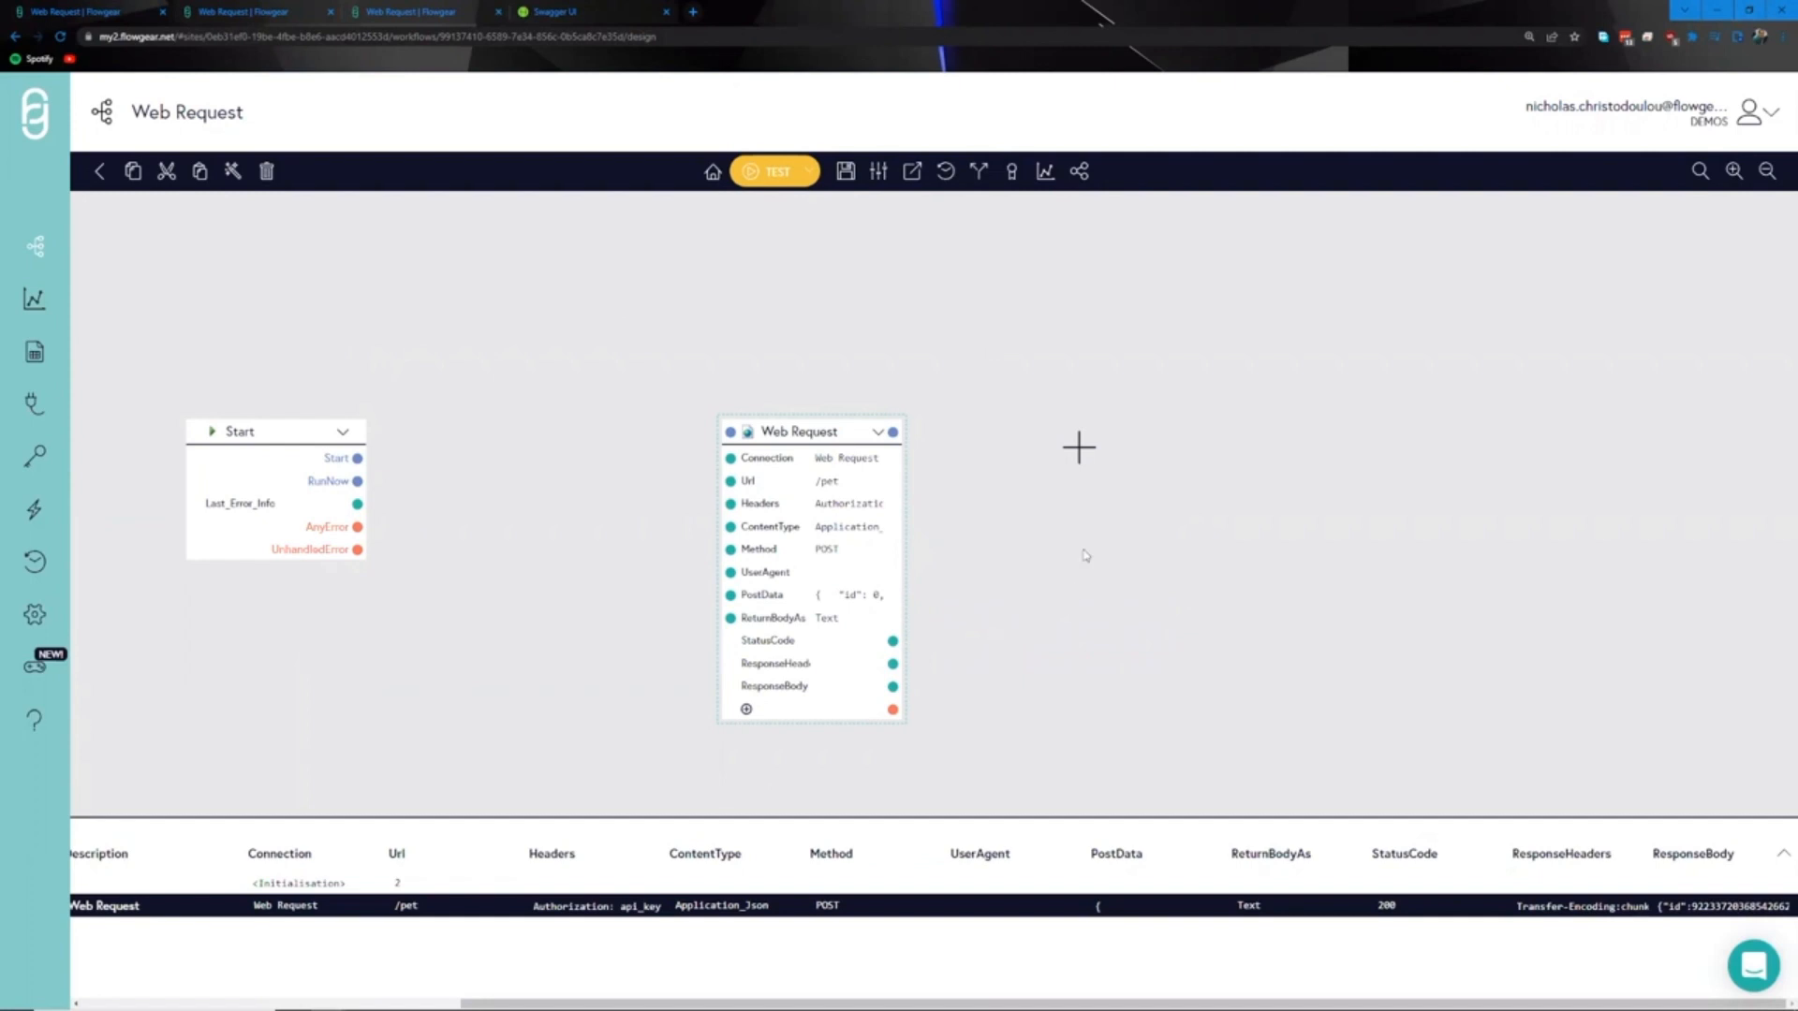
- Move the Web Request node farther from Start and add a Salesforce node between them using the Sandbox connection
mouse_move(840, 604)
left_click_drag(728, 436, 993, 437)
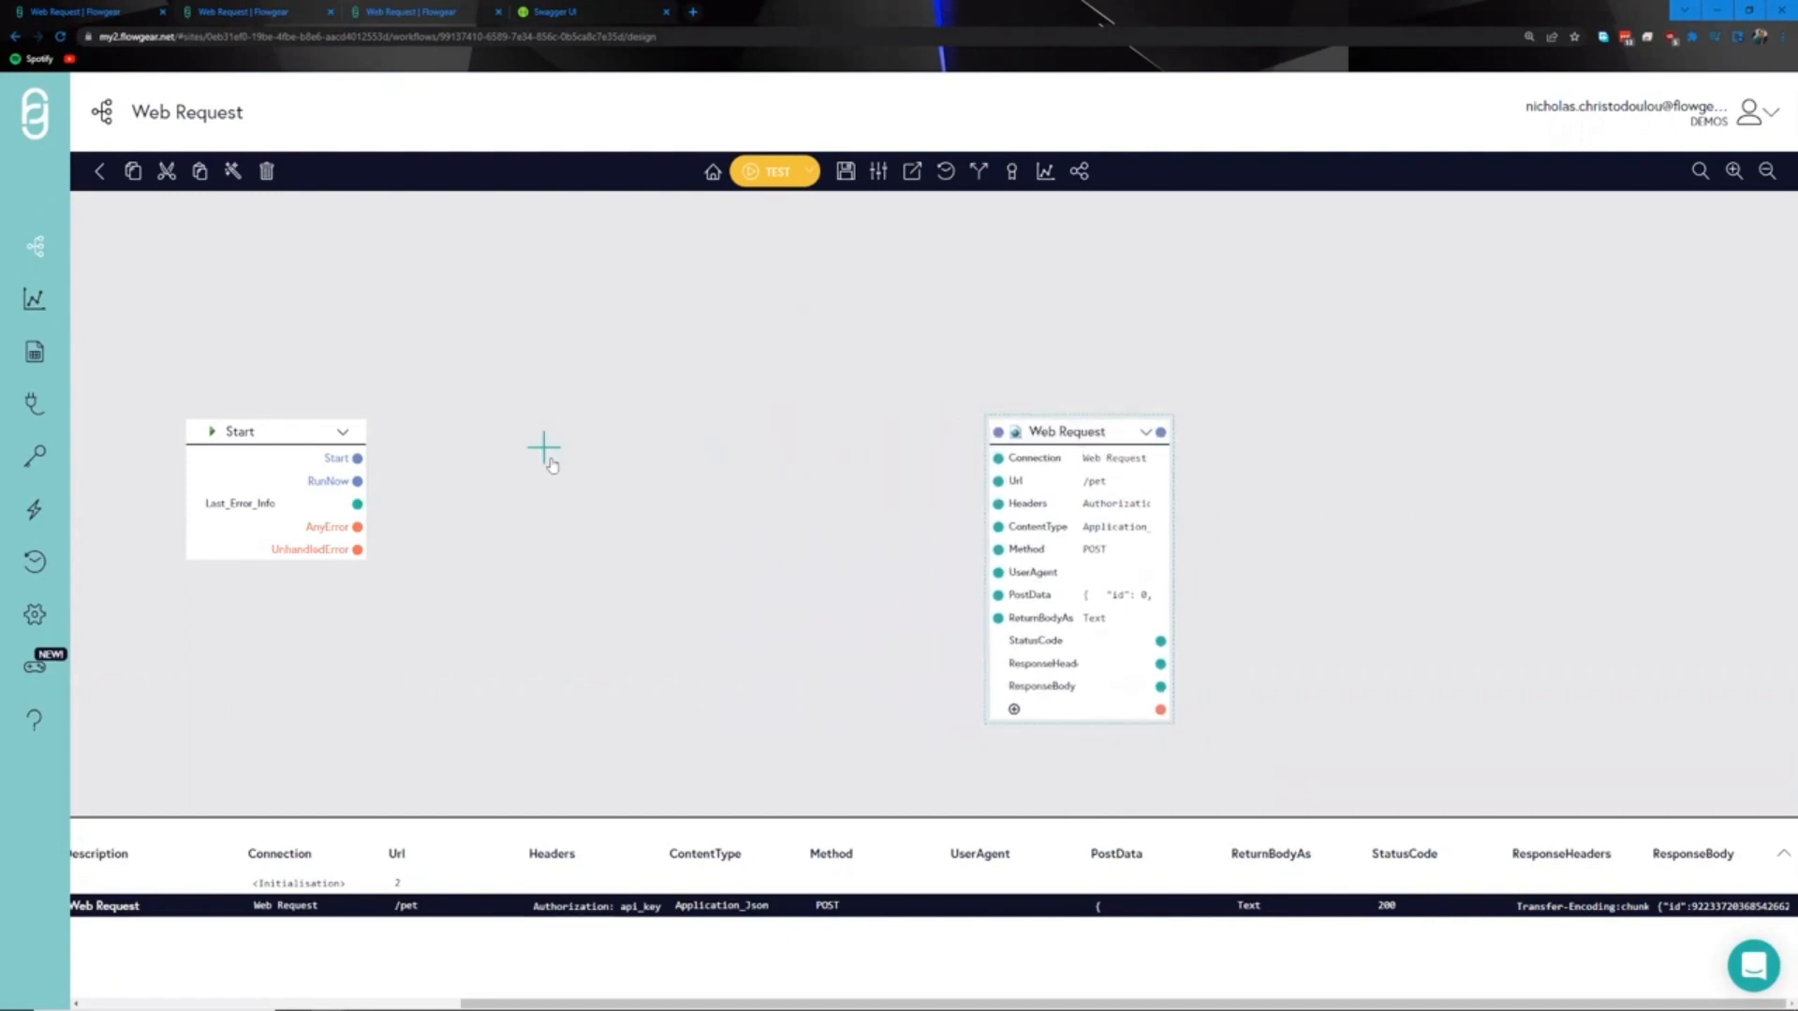
double_click(543, 451)
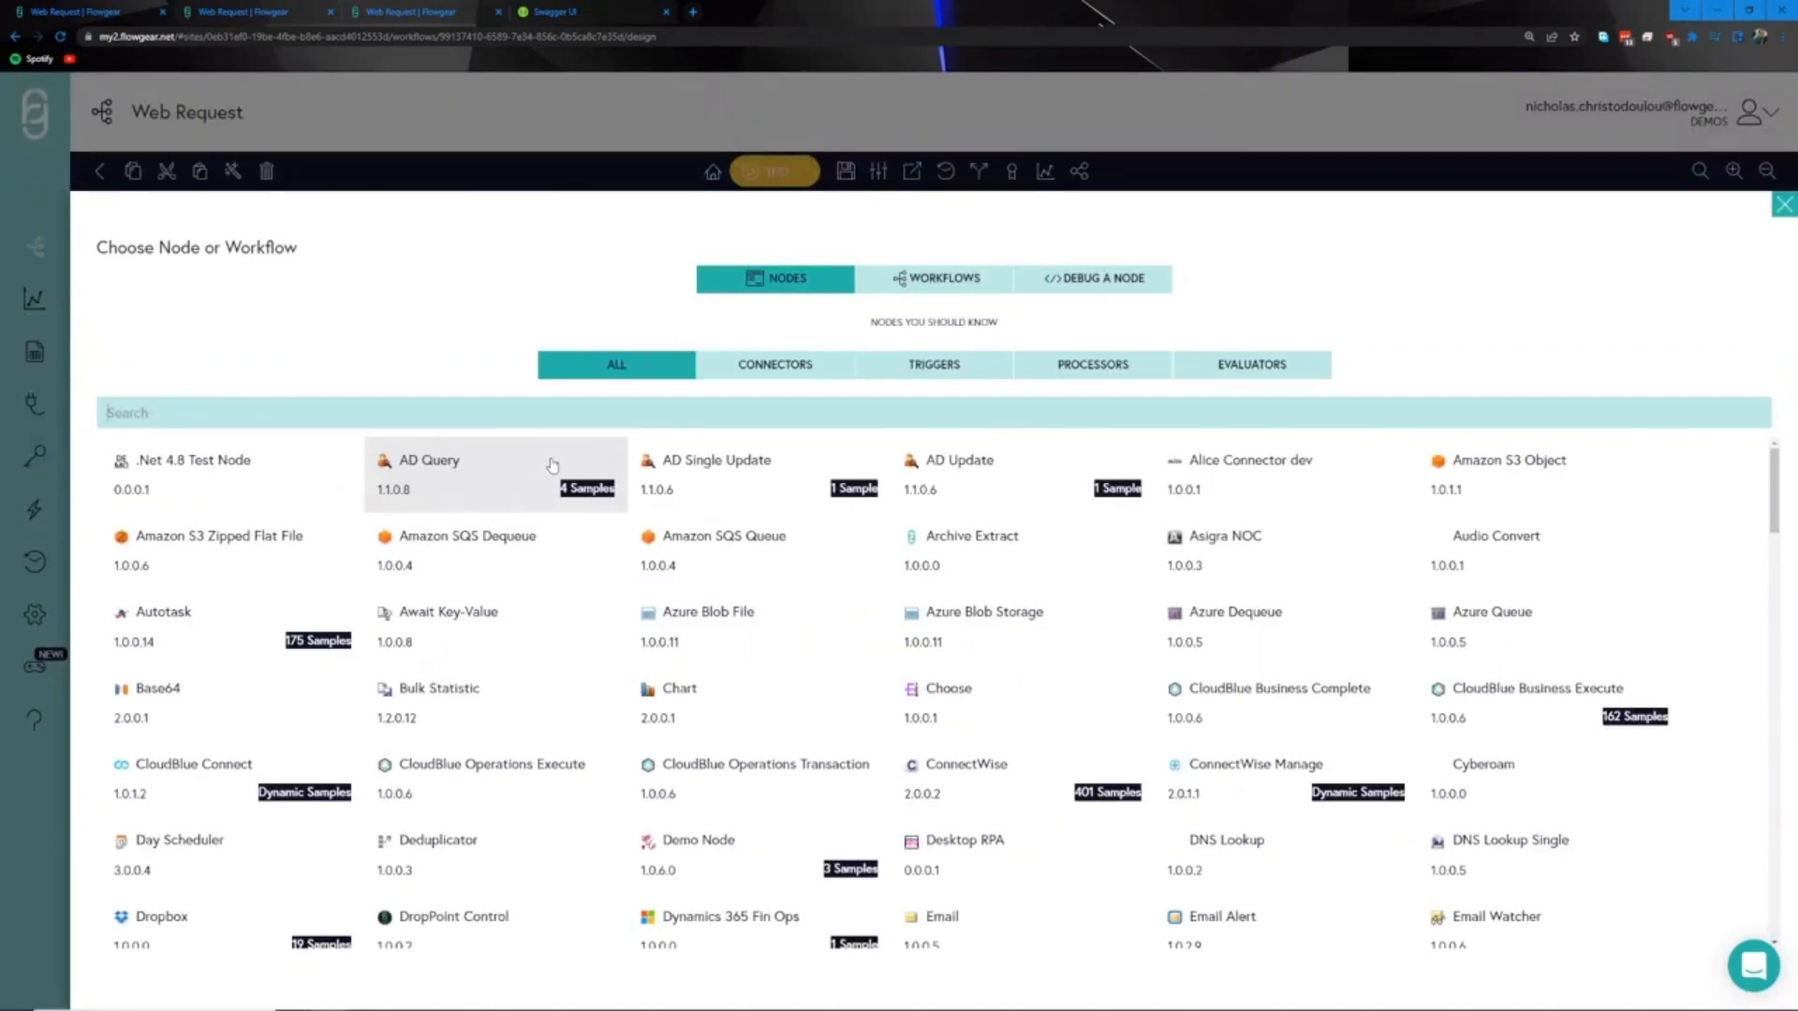
type("sales")
left_click(272, 464)
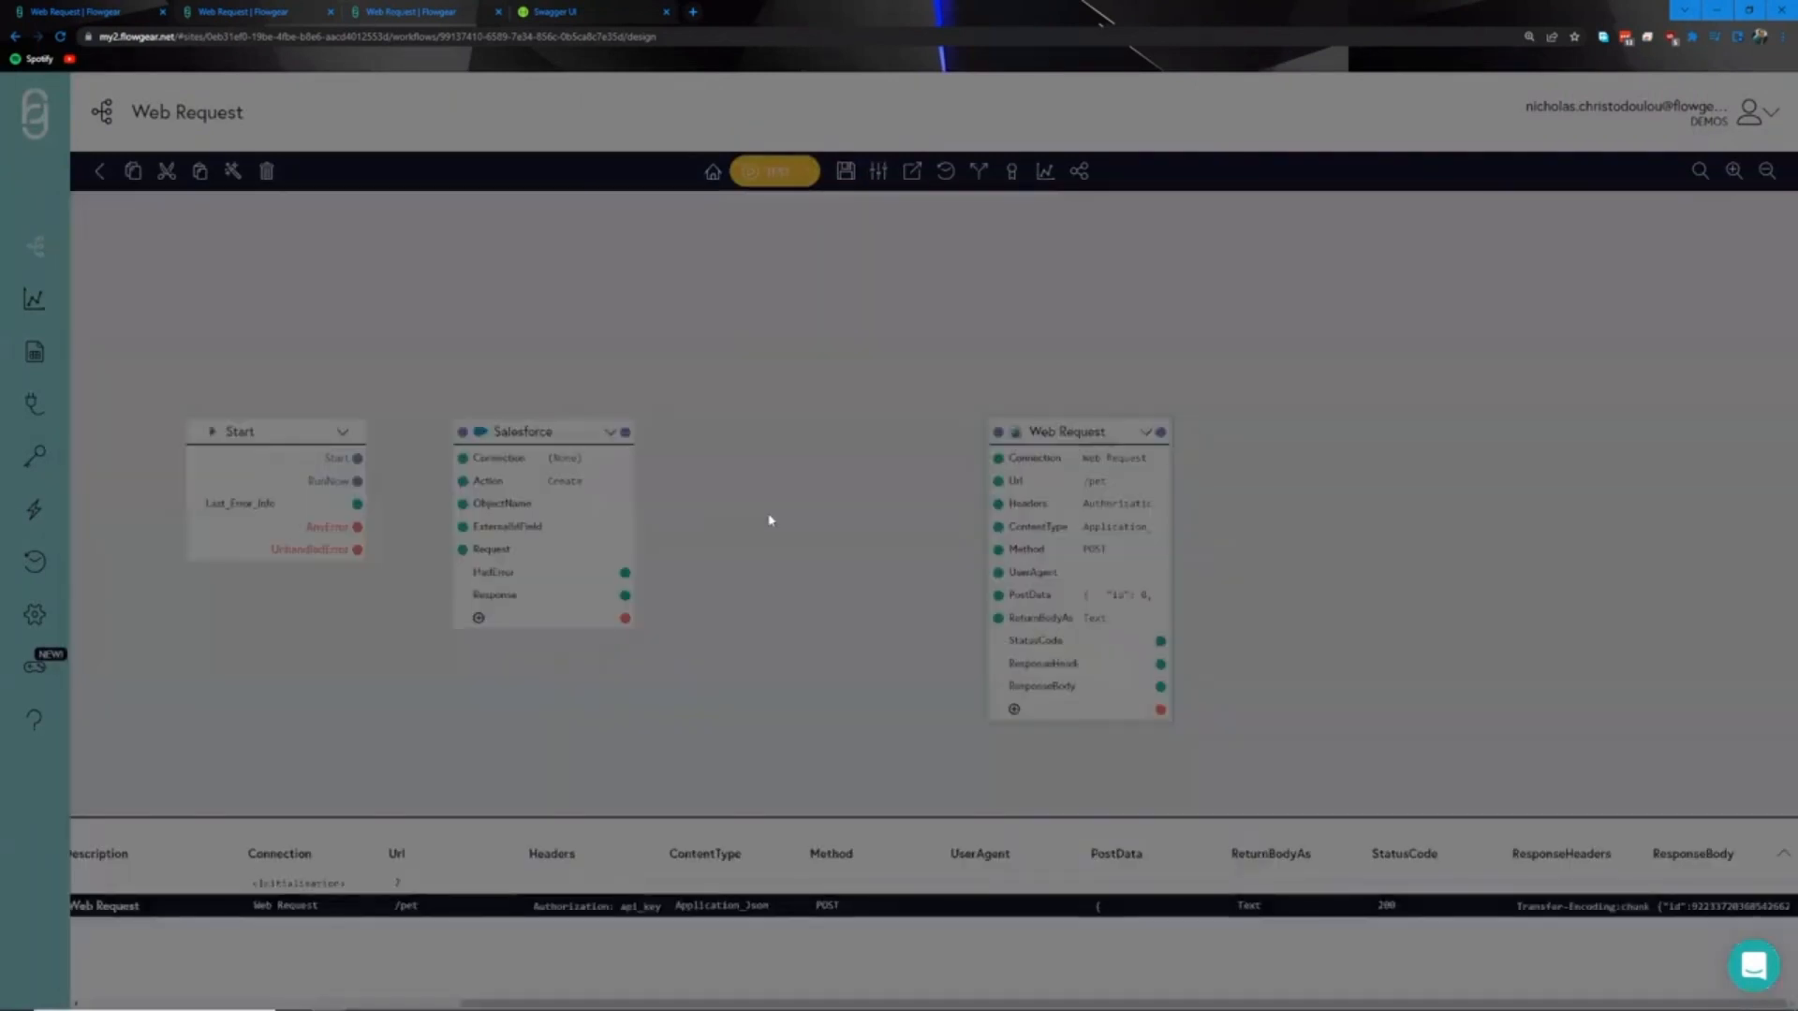
left_click(565, 458)
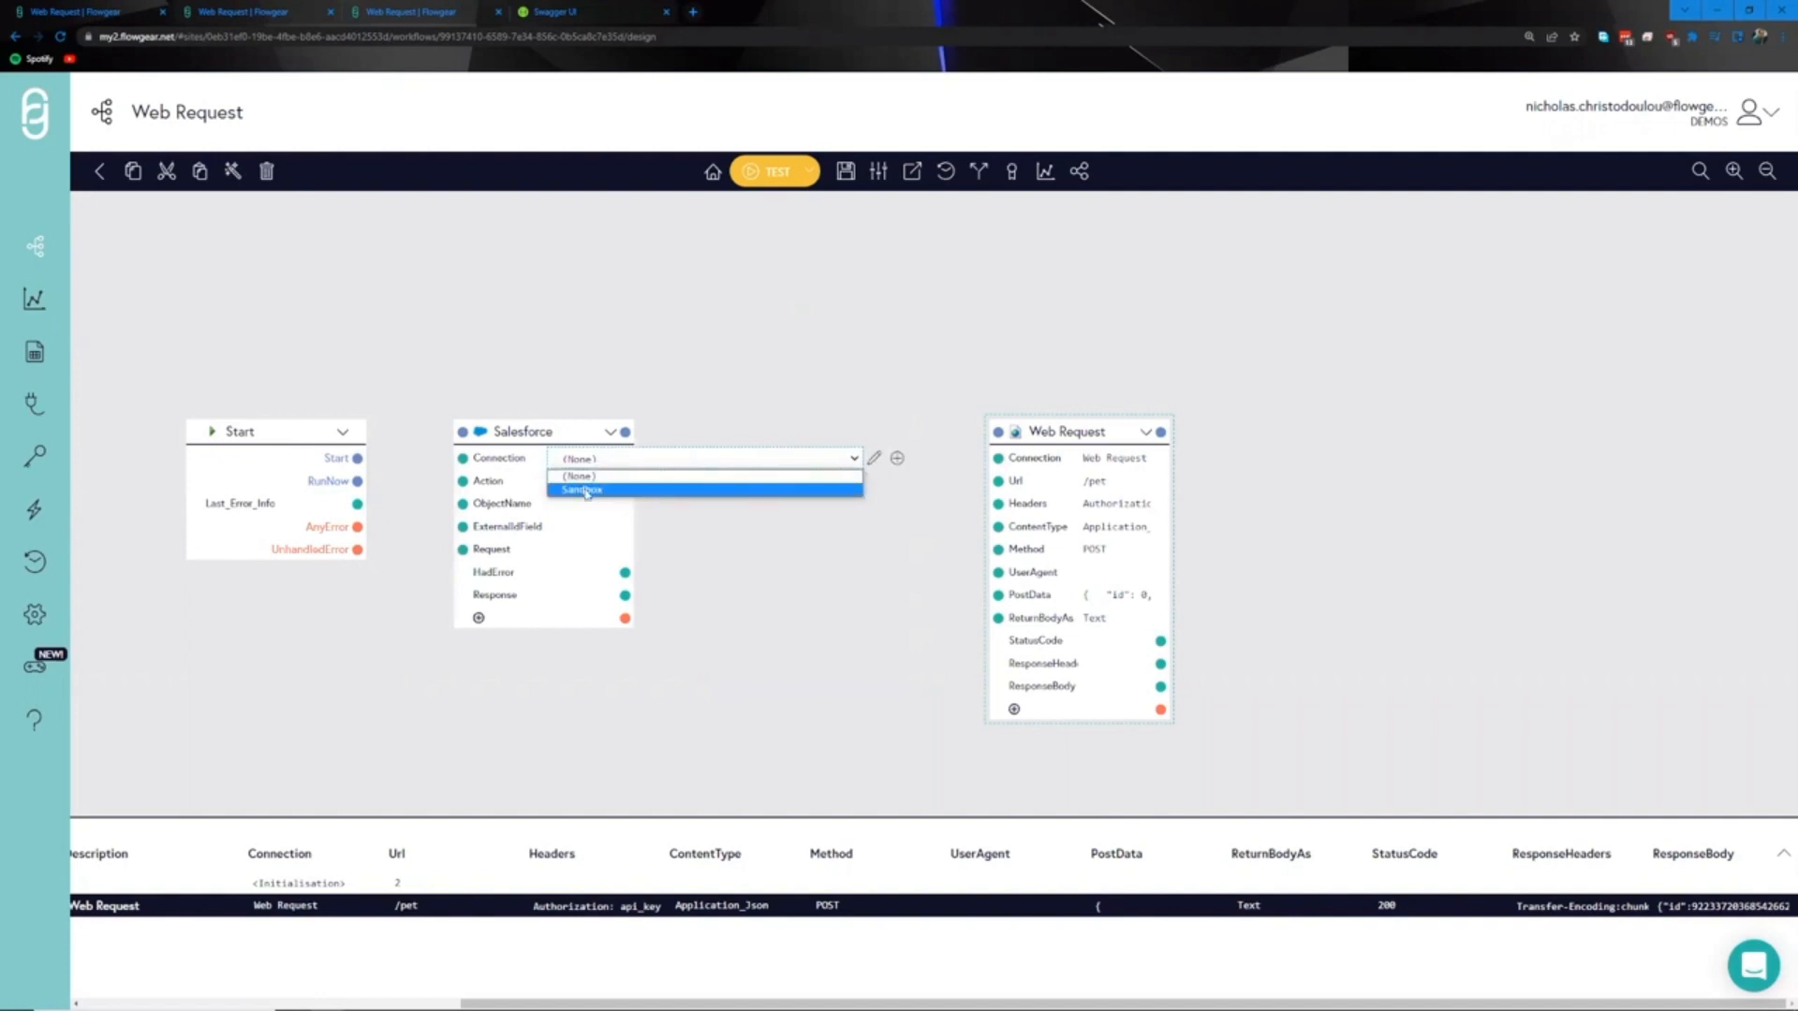
left_click(586, 490)
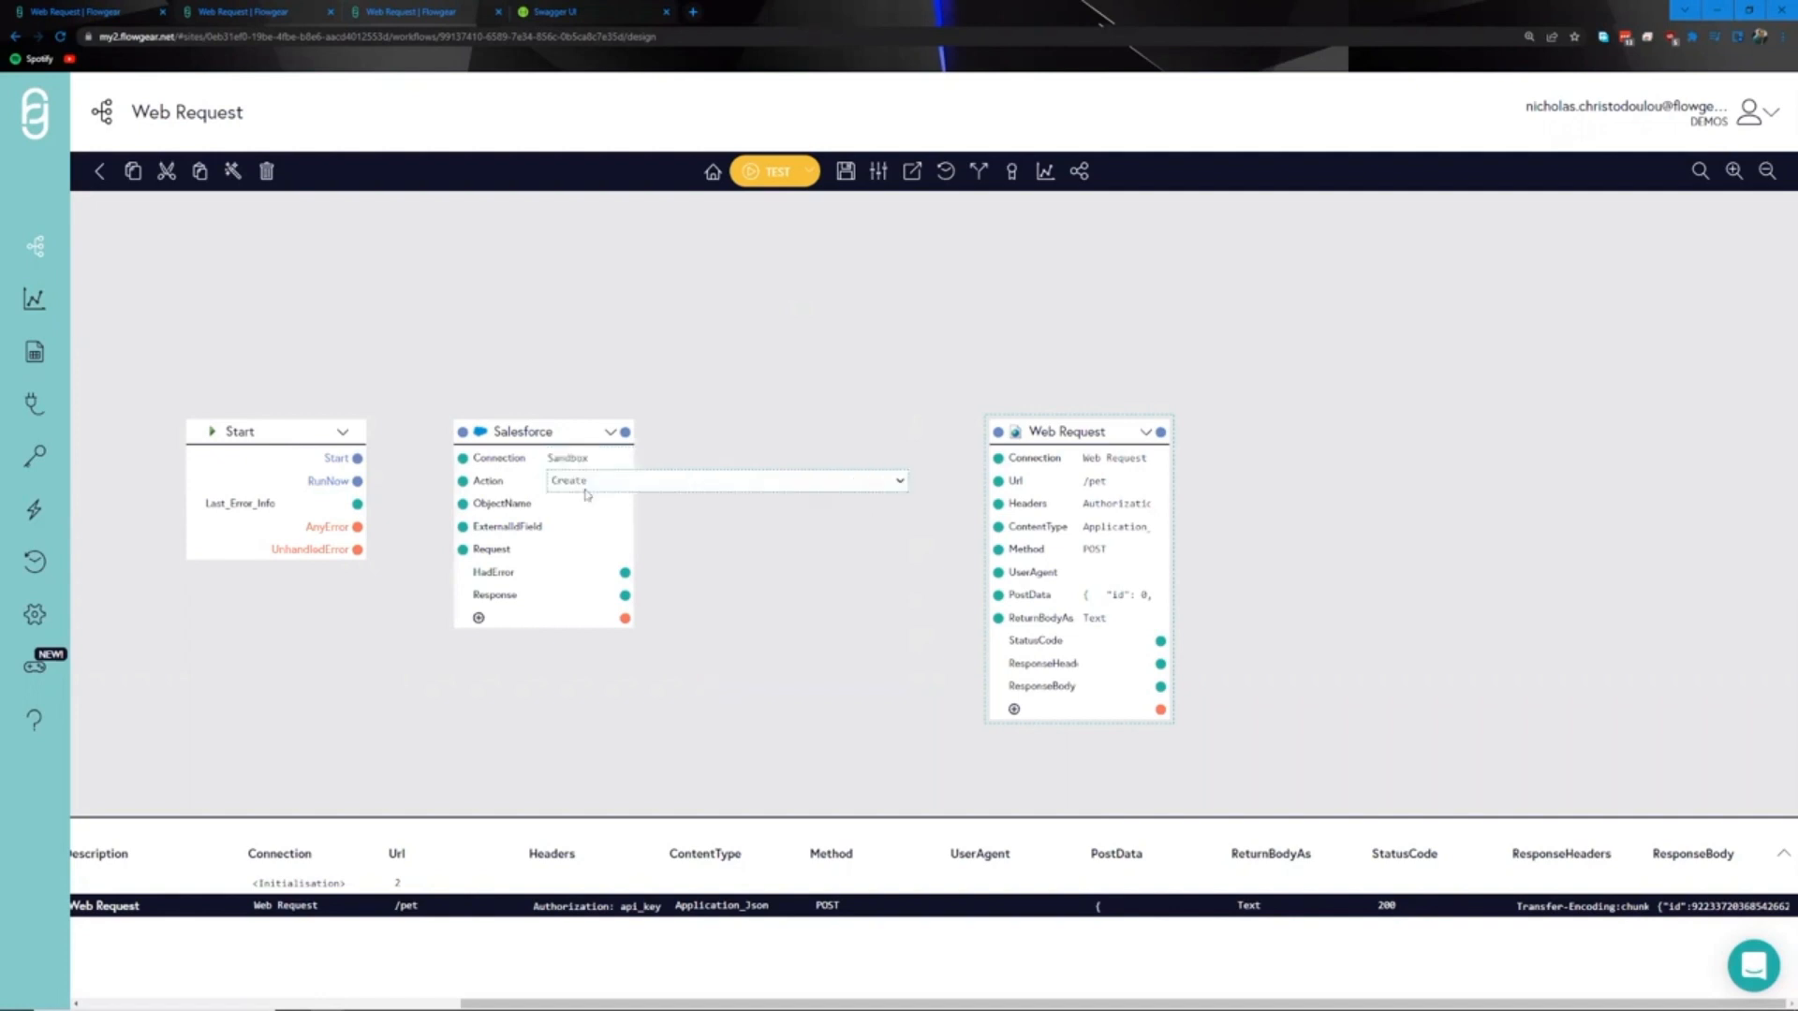
- Try to load the list of samples for the Salesforce node
left_click(609, 426)
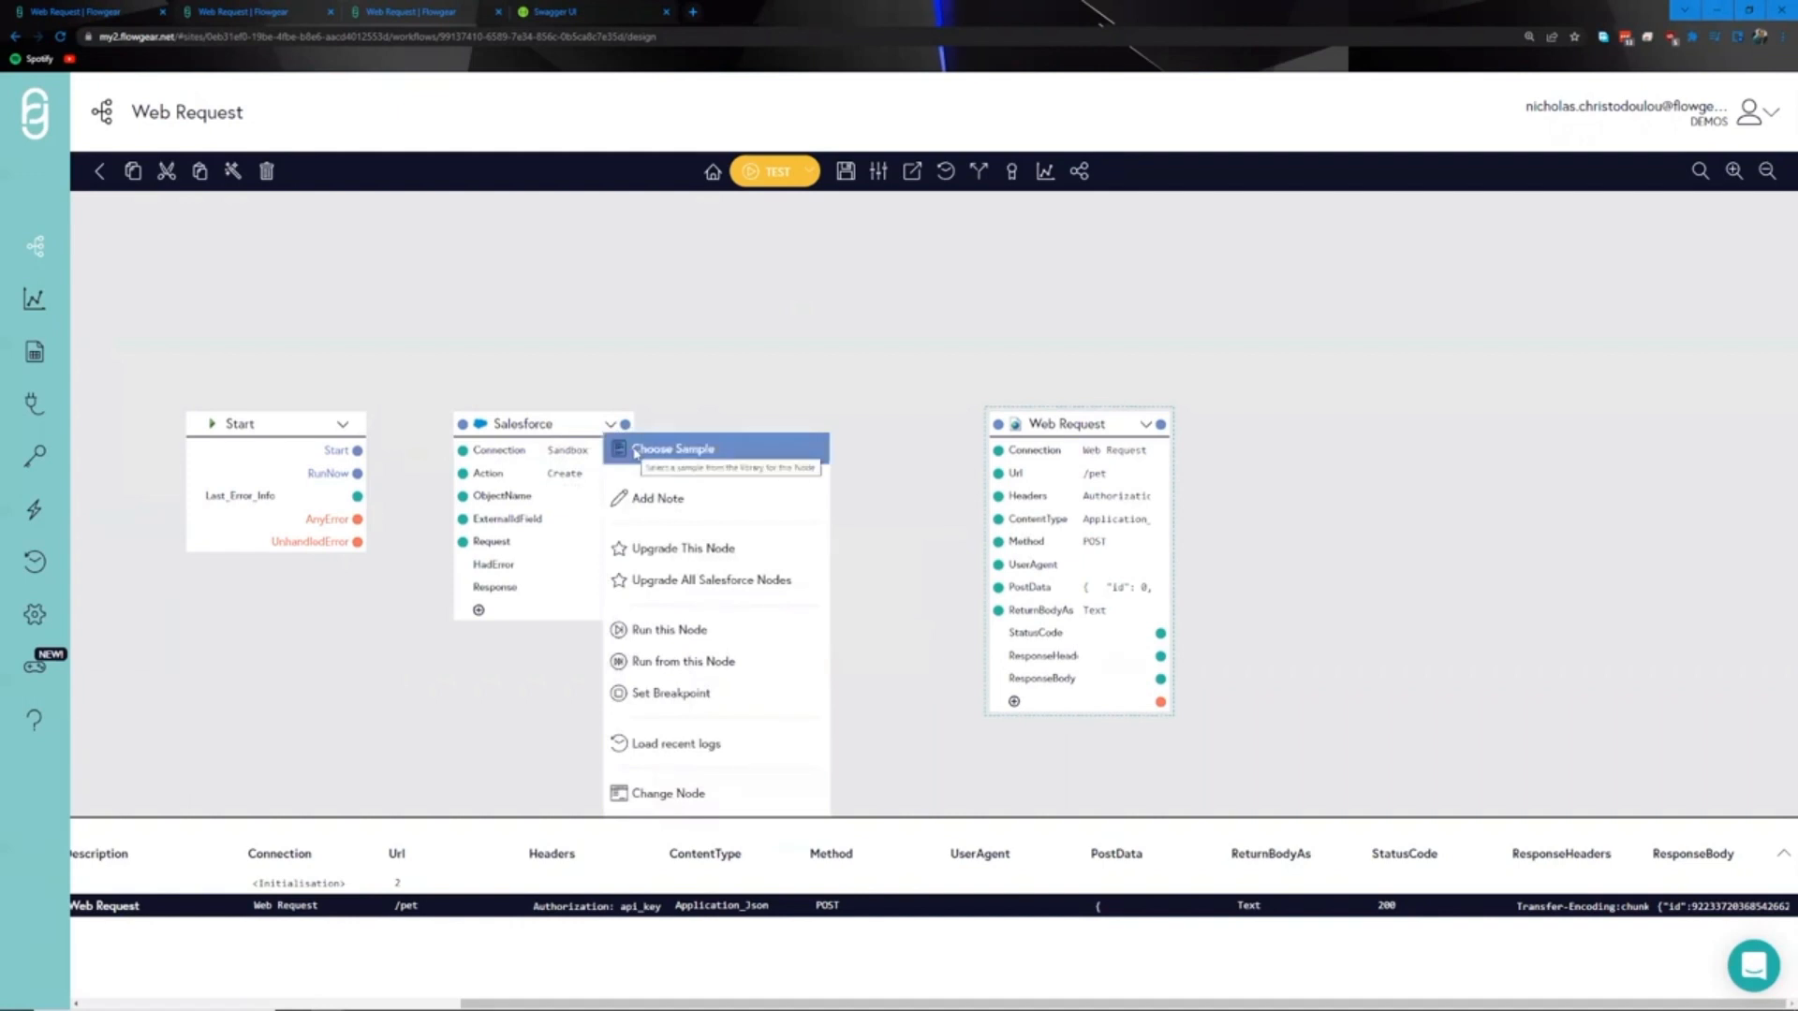
left_click(635, 451)
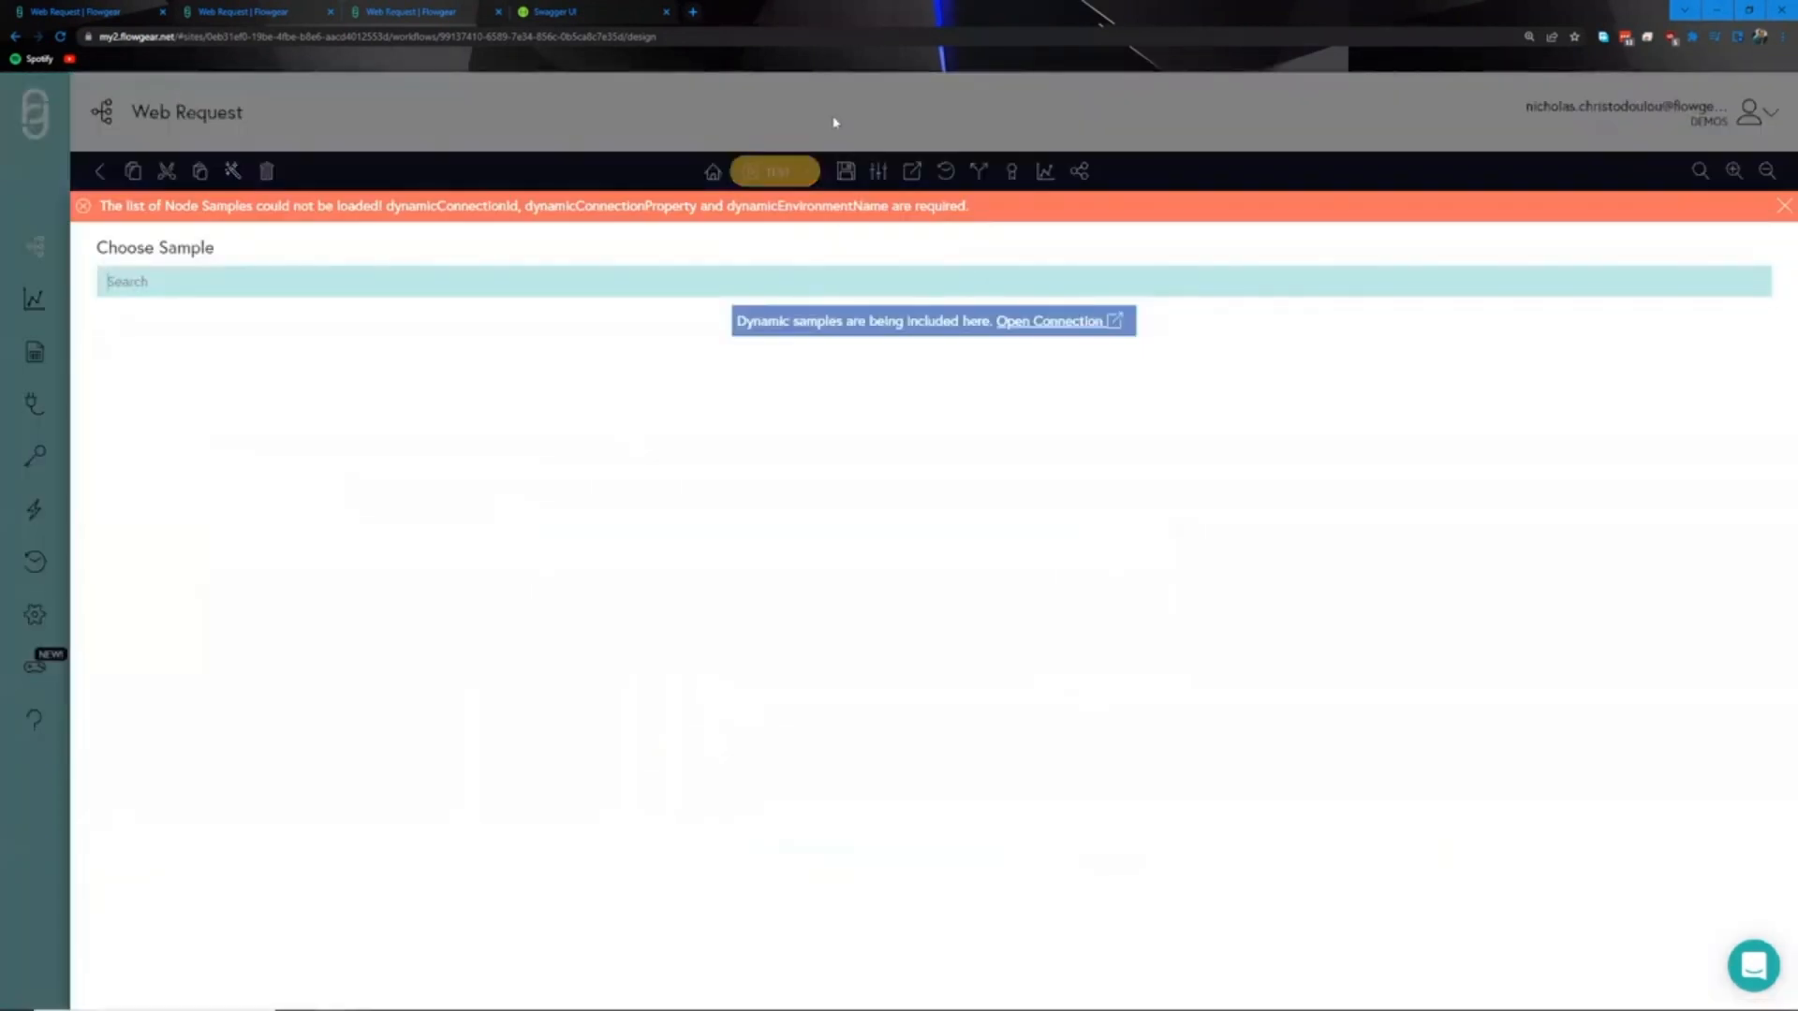
left_click(833, 123)
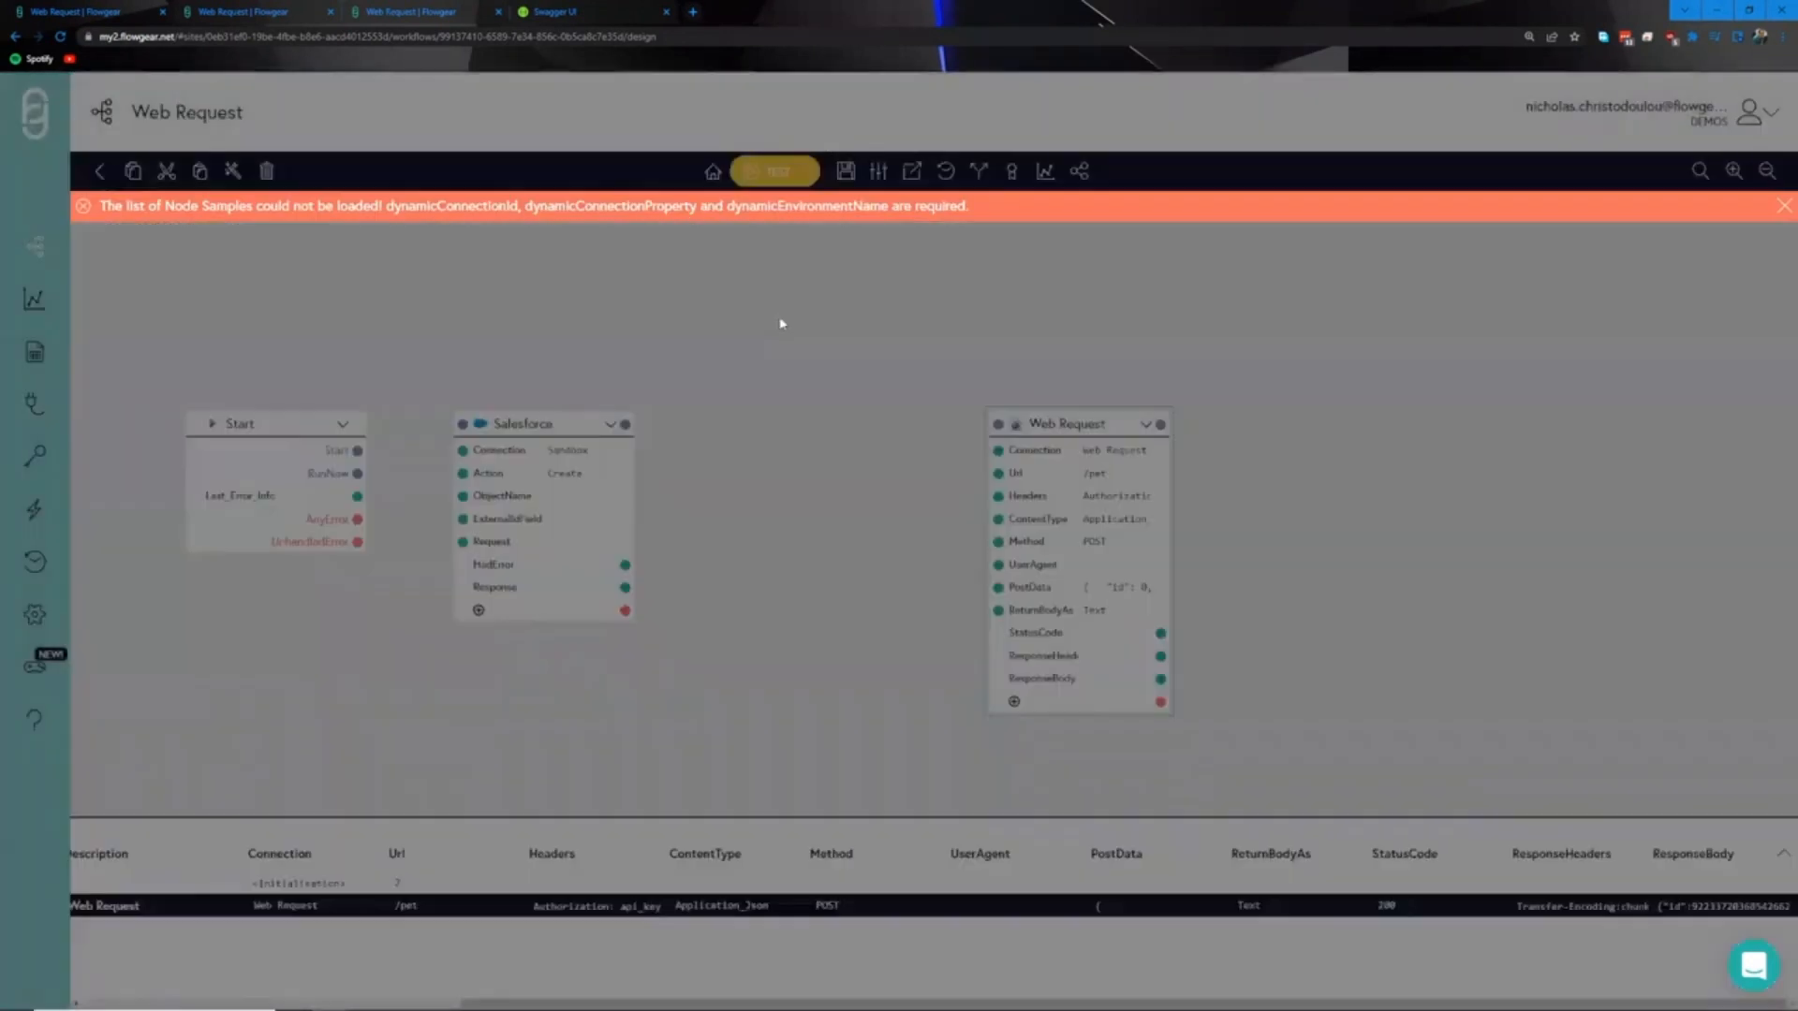
- Save the workflow and apply the Query Contact sample to the Salesforce node
left_click(851, 173)
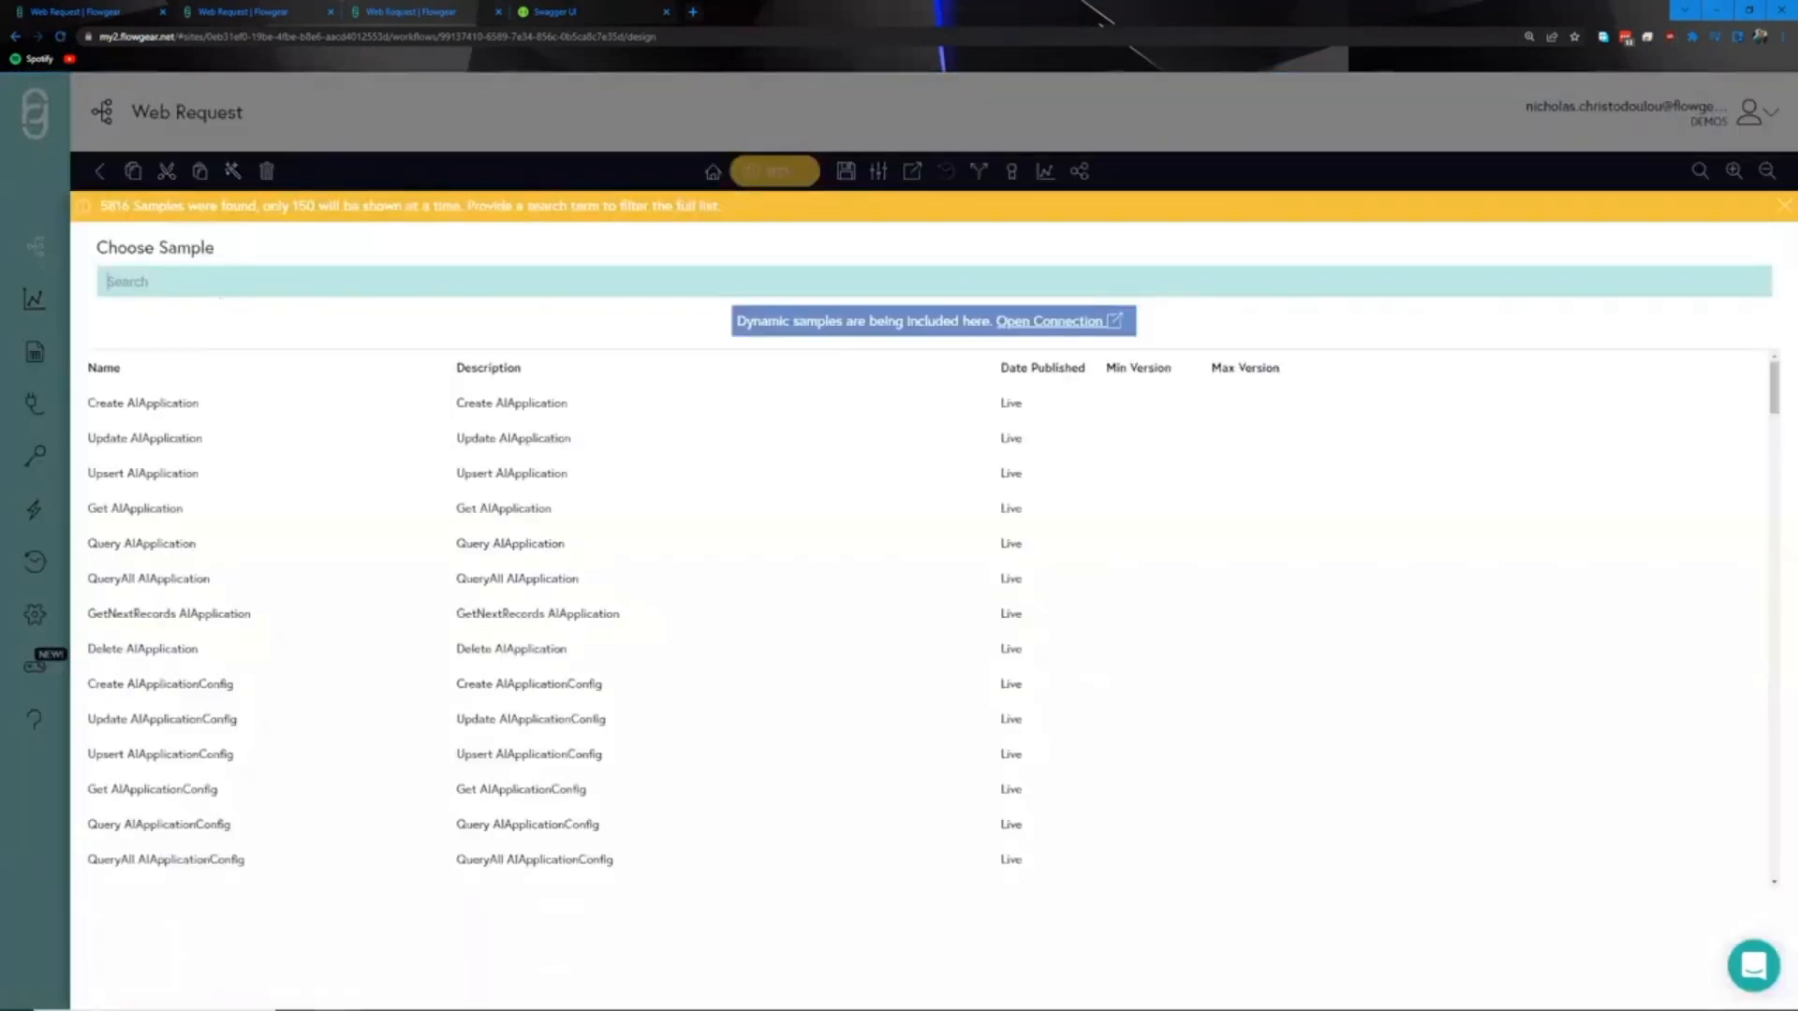
type("query conta")
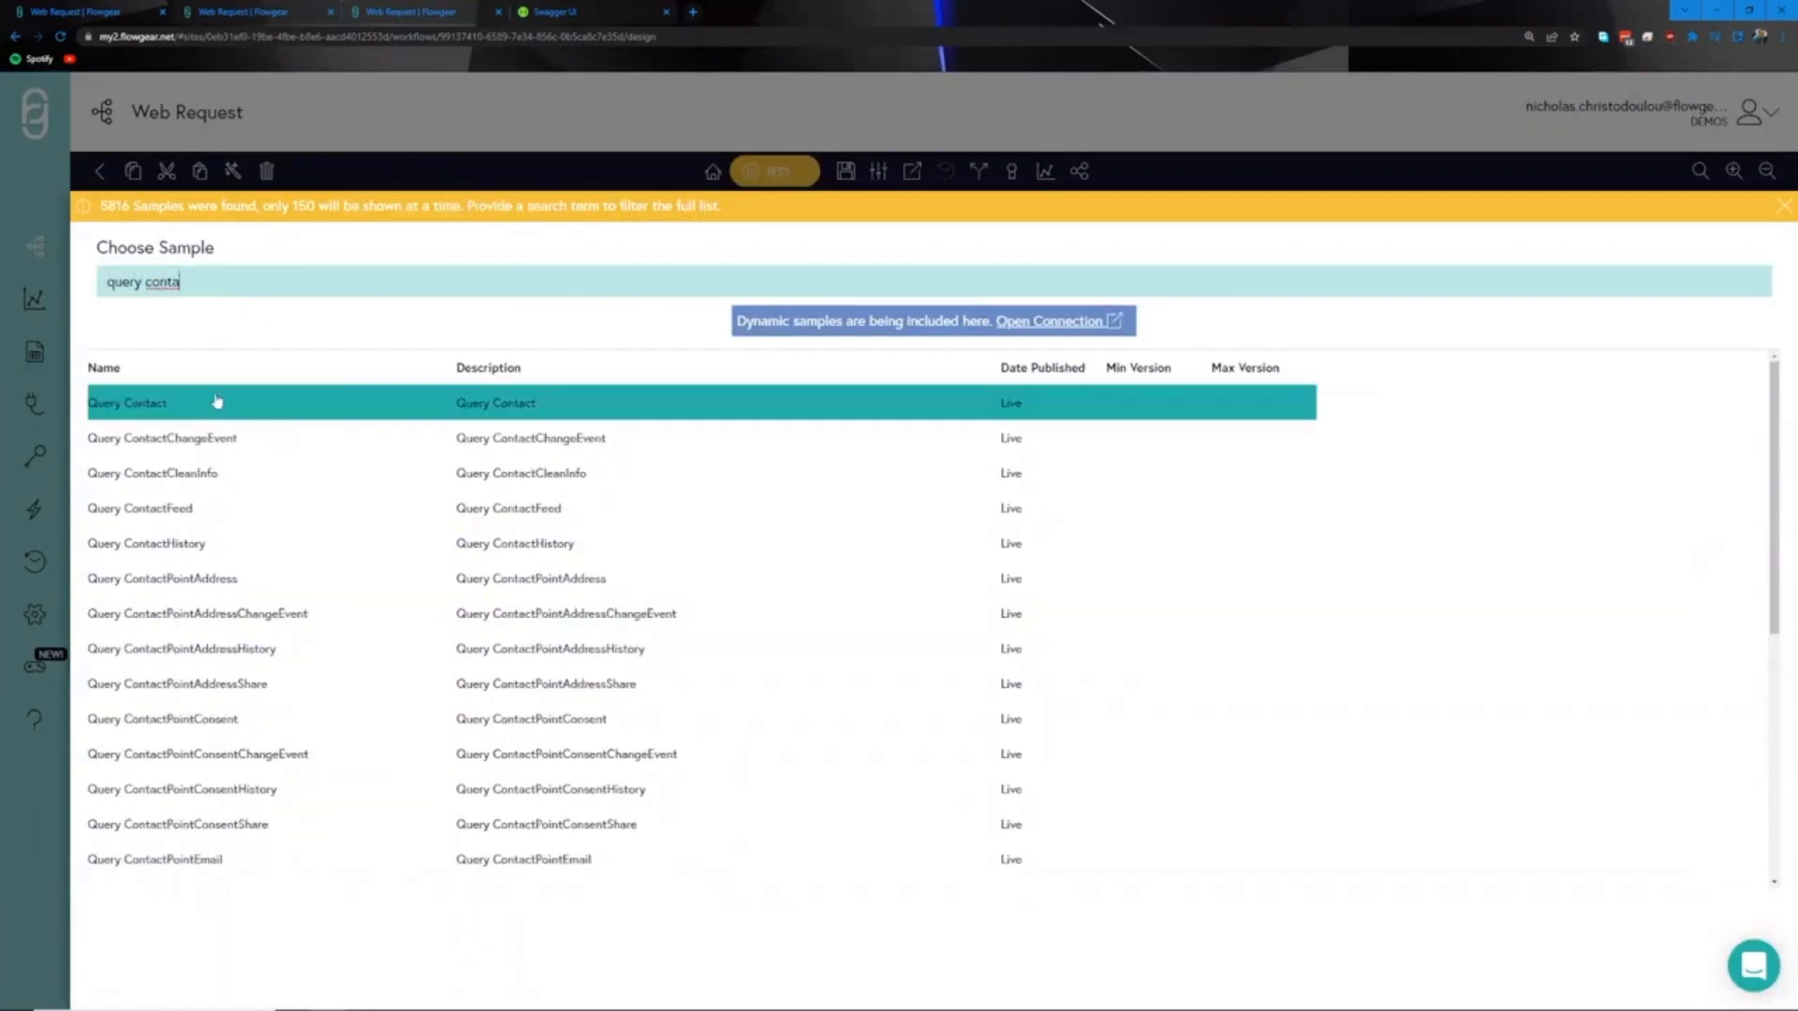
left_click(212, 403)
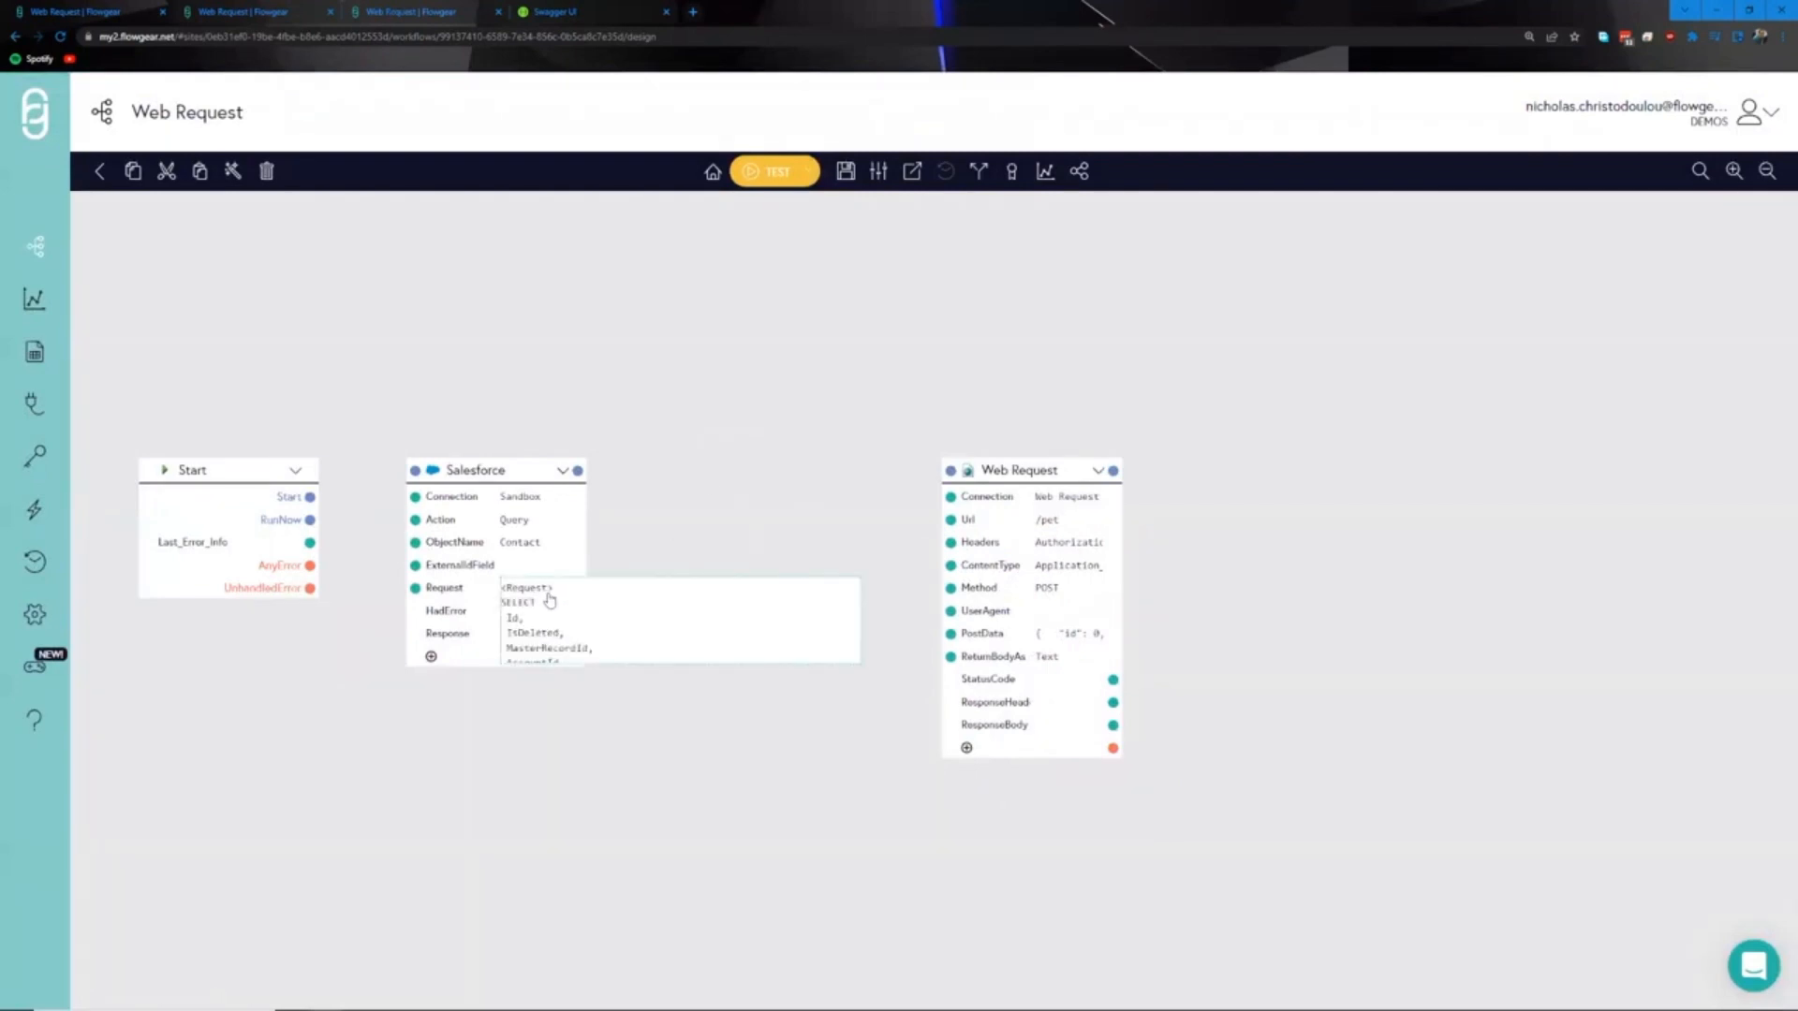
- Add LIMIT 1 after FROM Contact in the Salesforce node's Request and accept the edit
left_click(550, 601)
scroll(263, 884, "down", 7)
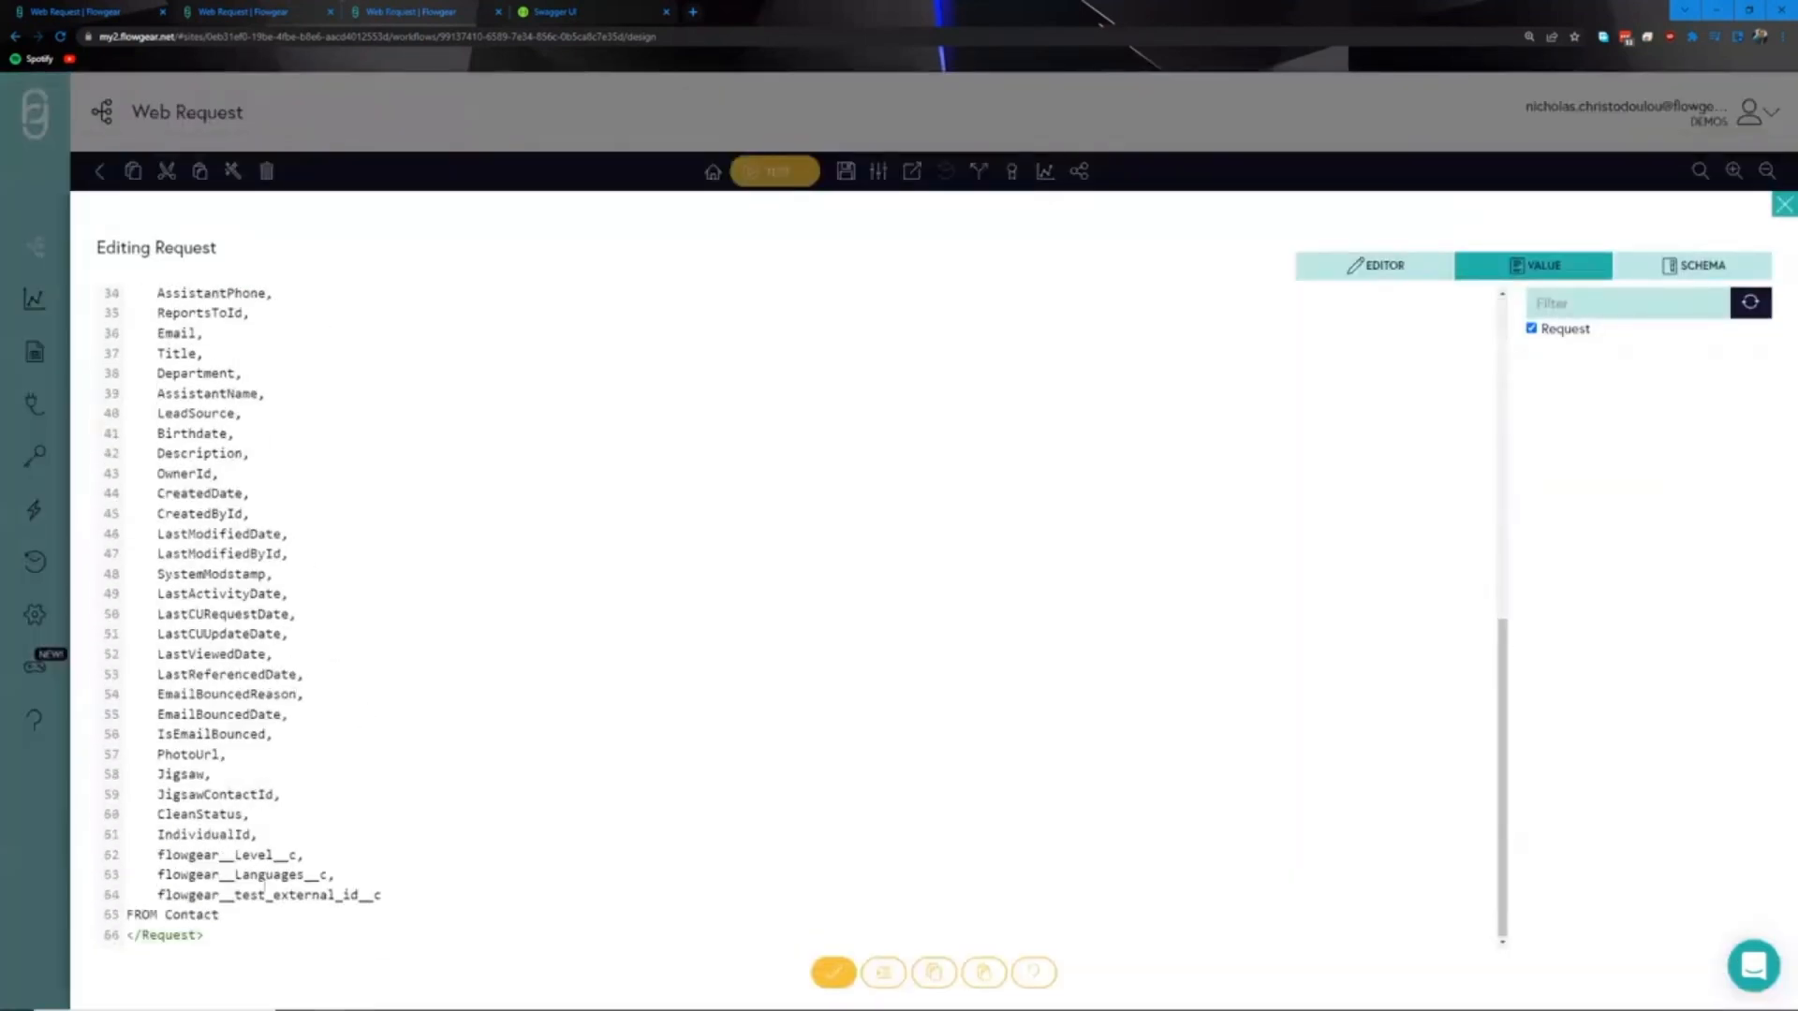
left_click(243, 915)
key("Return")
key("BackSpace")
type("LIMIT 1")
left_click(830, 972)
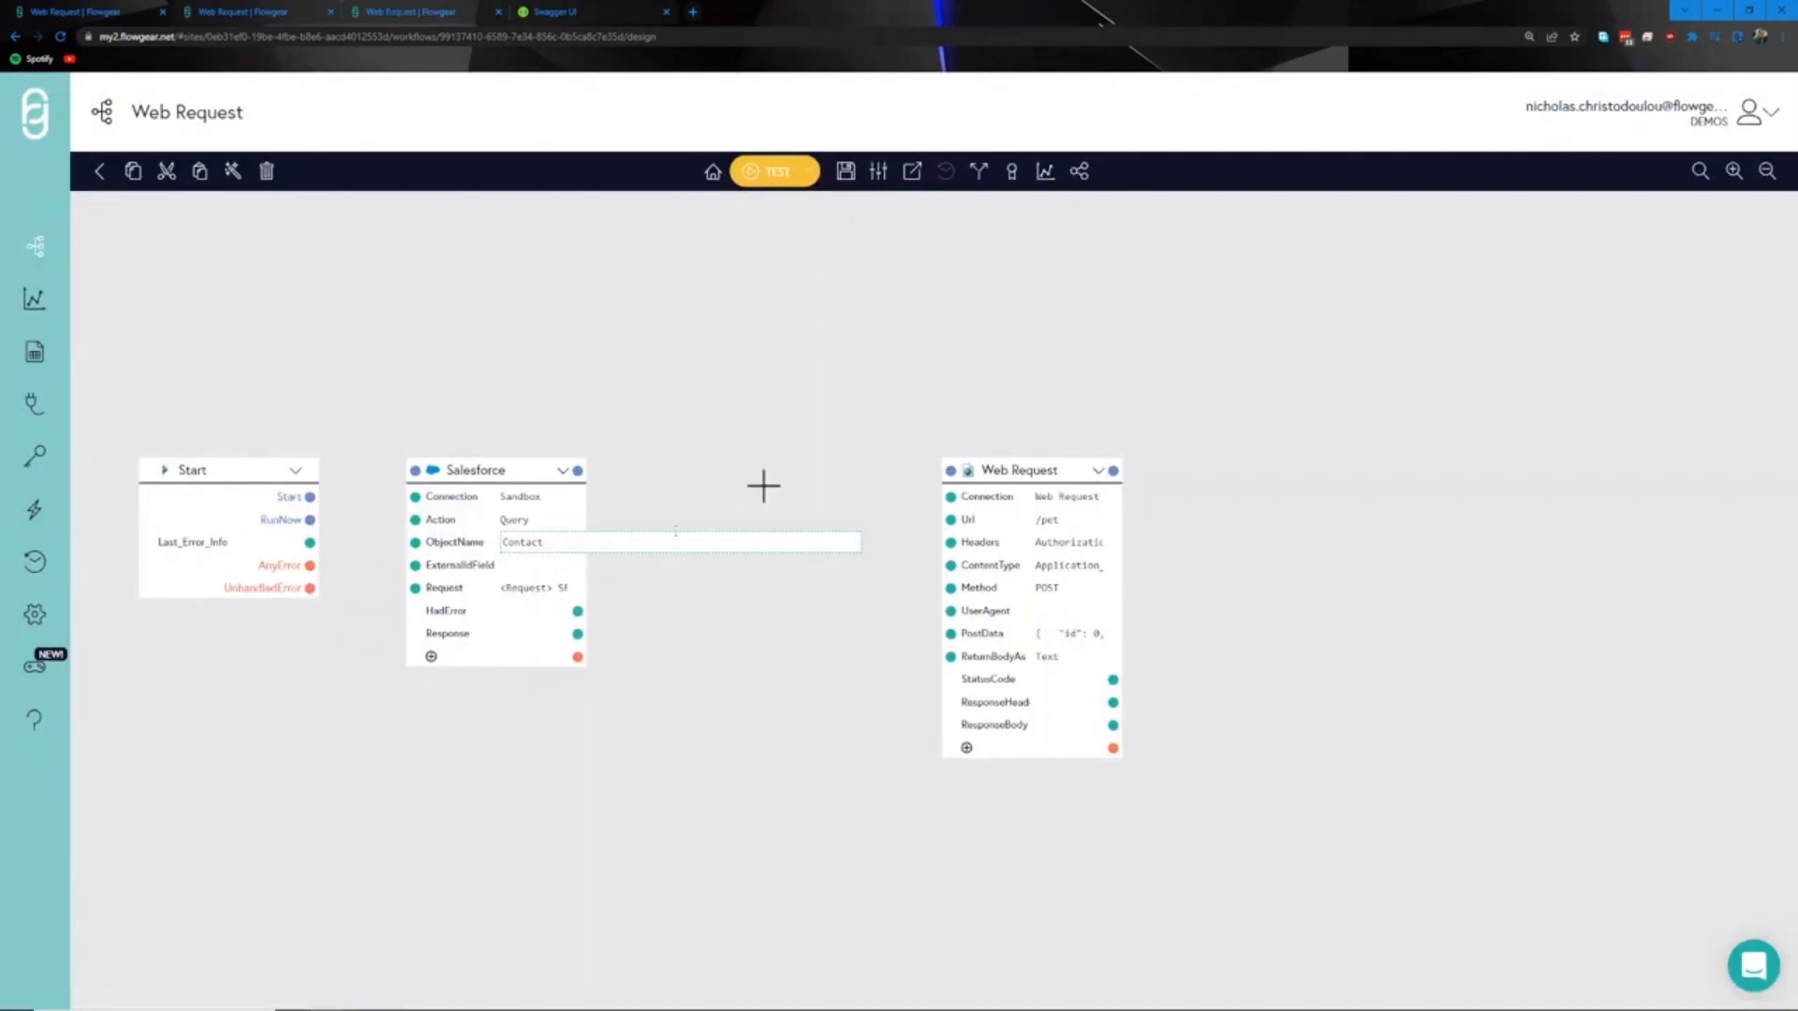
- Run only the Salesforce node and examine the contact record in its logged Response
left_click(568, 471)
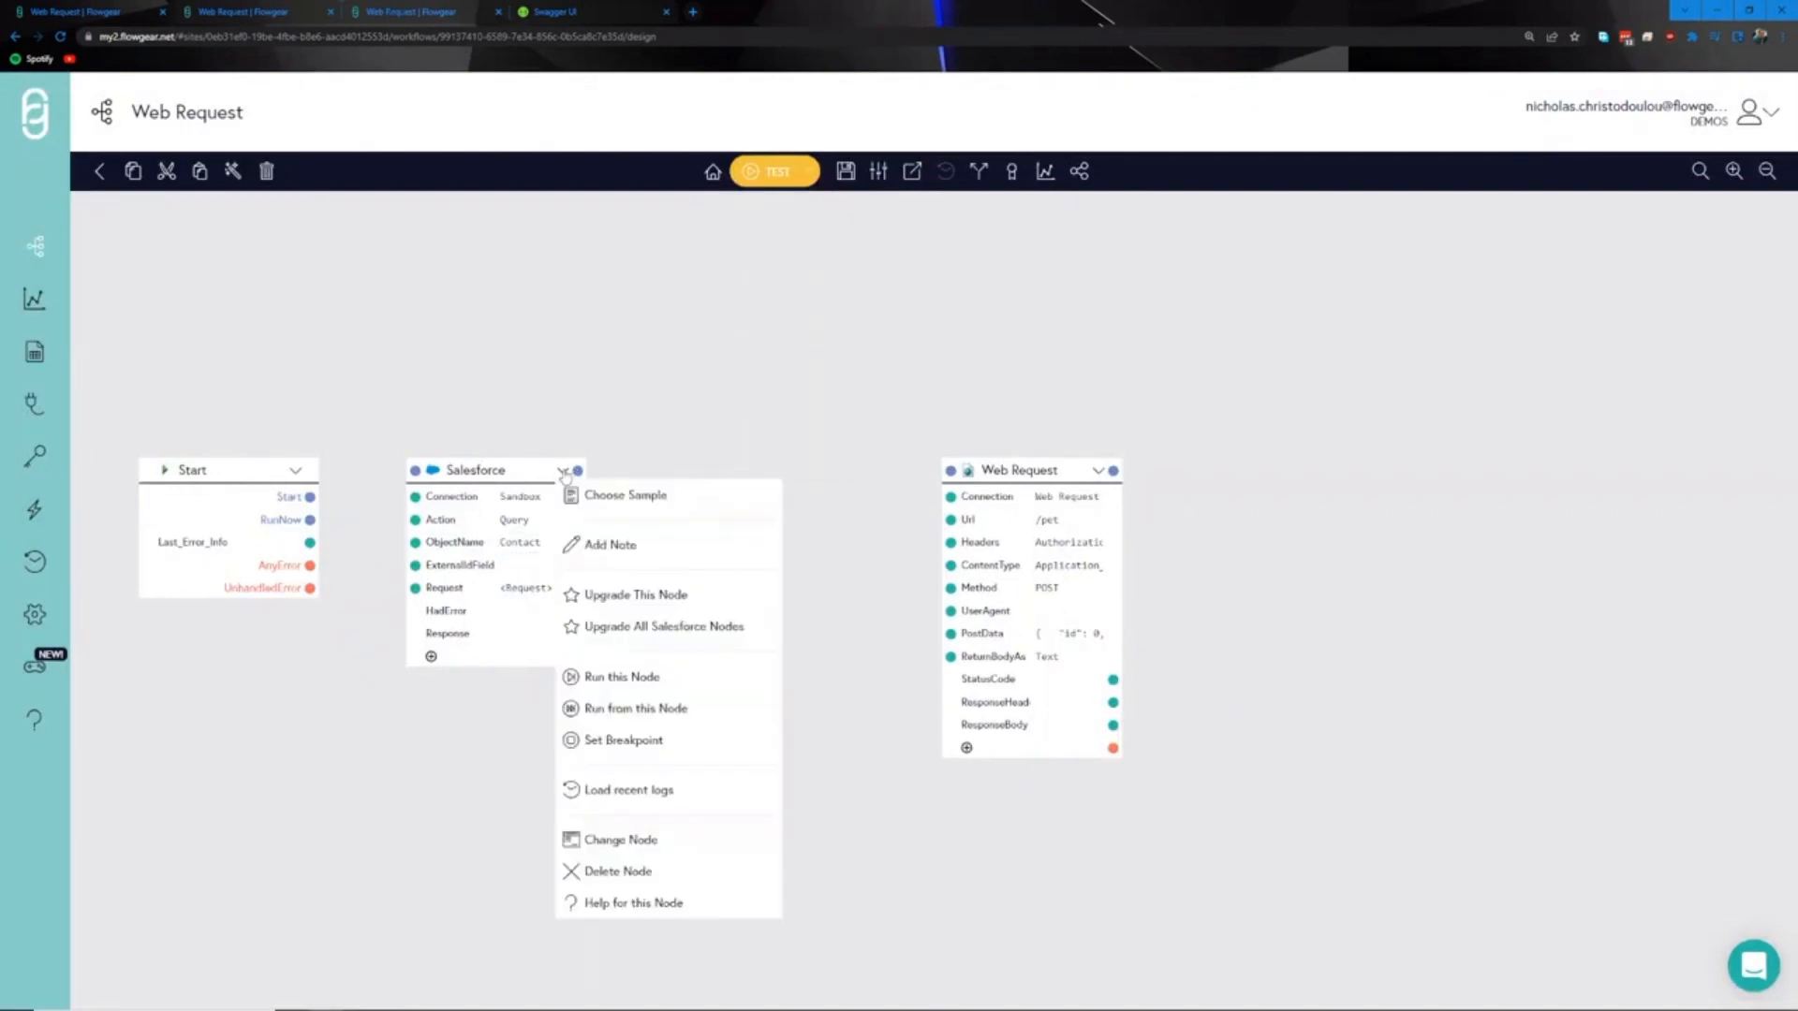
left_click(637, 677)
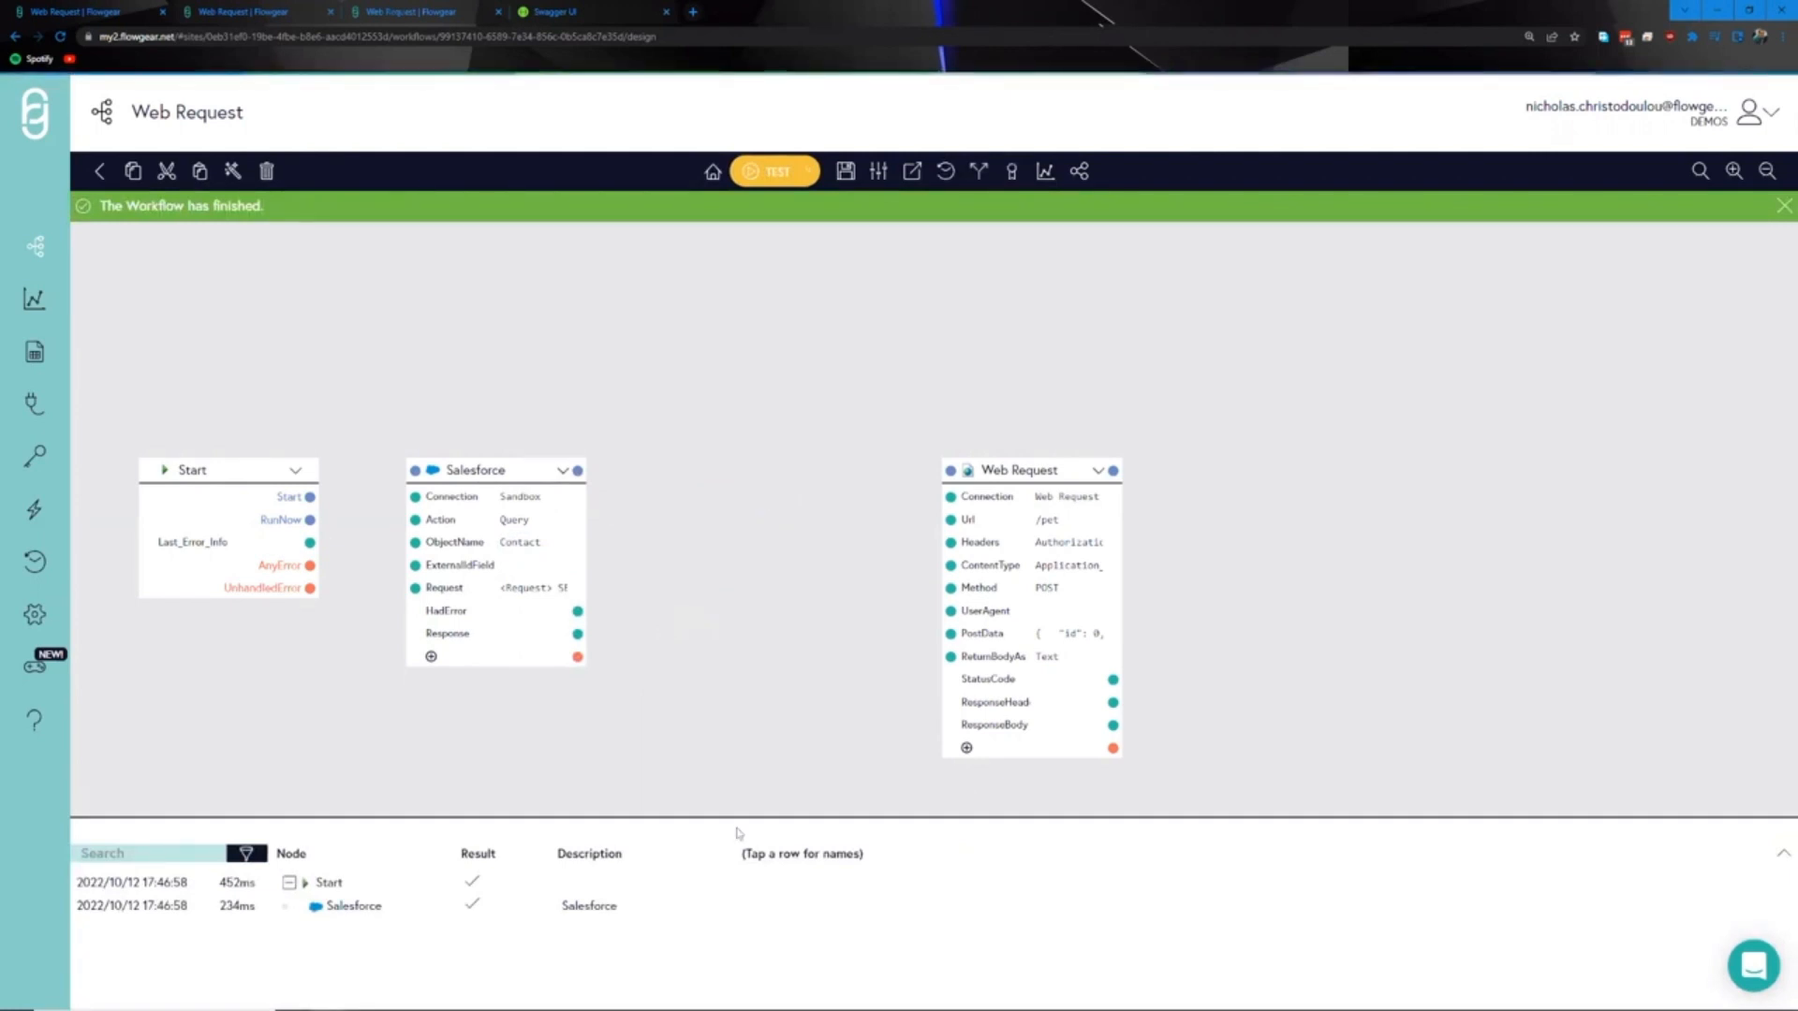
left_click(1603, 910)
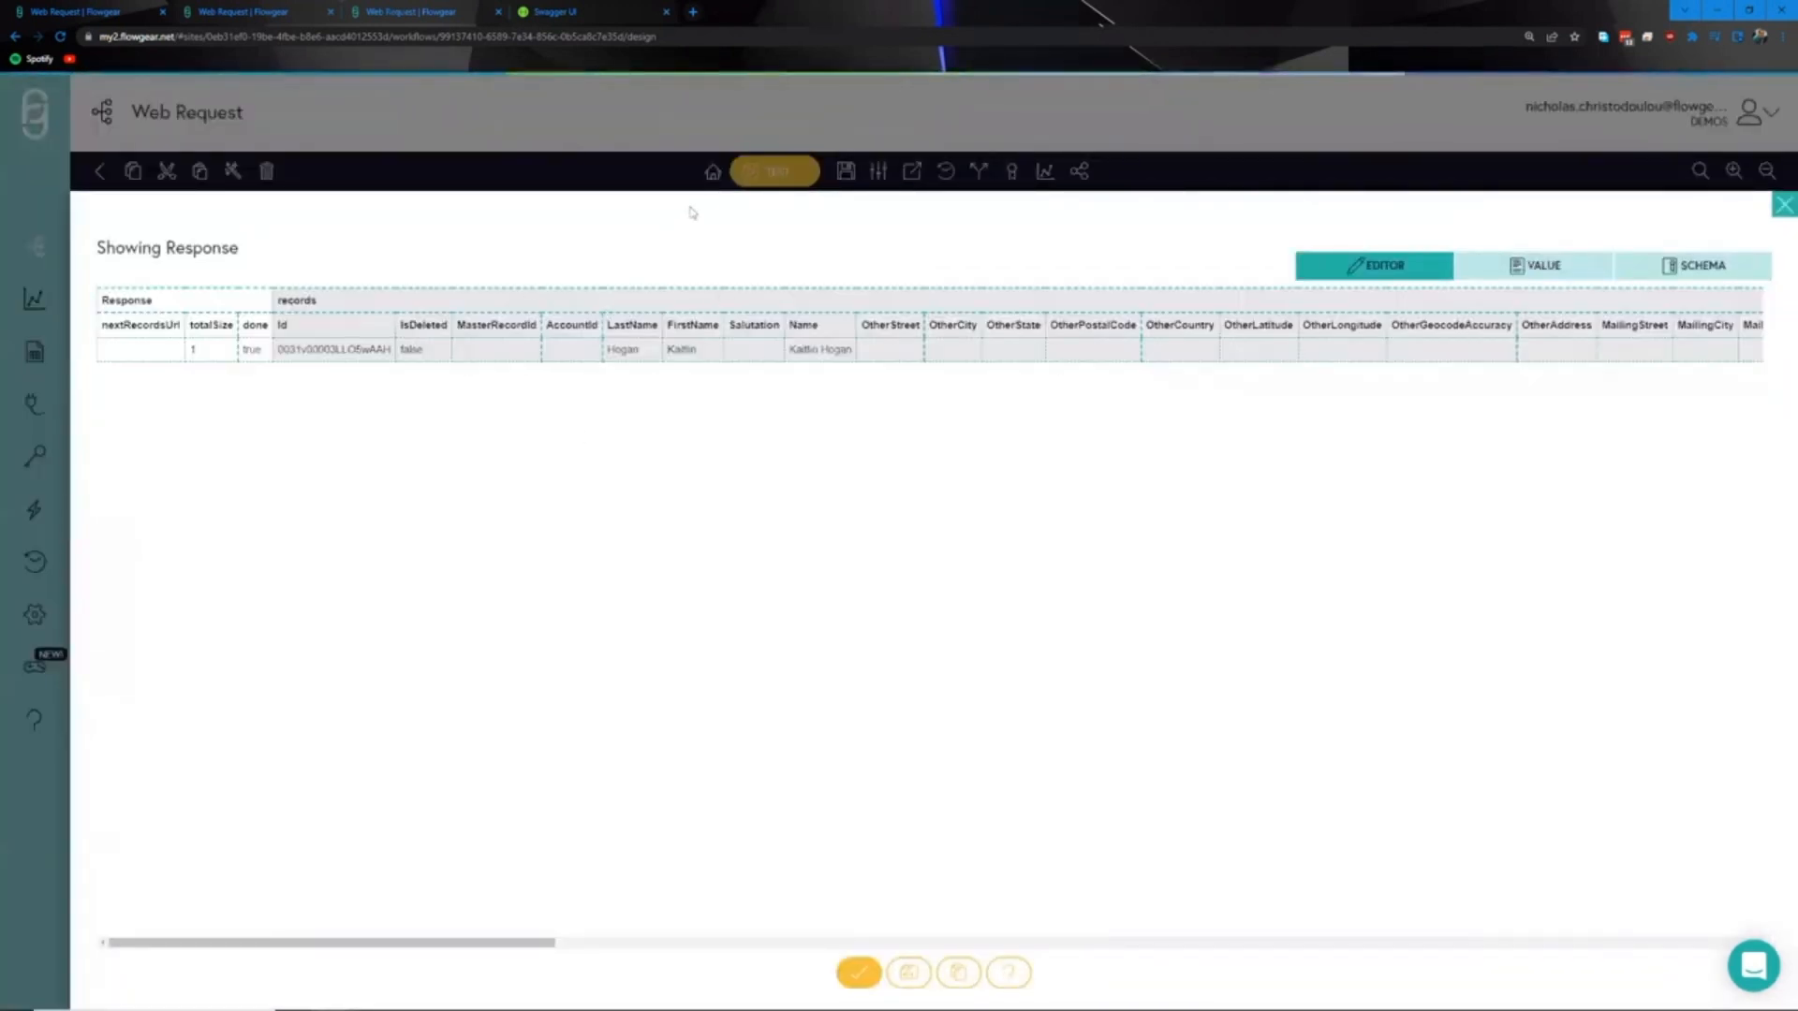
left_click(654, 152)
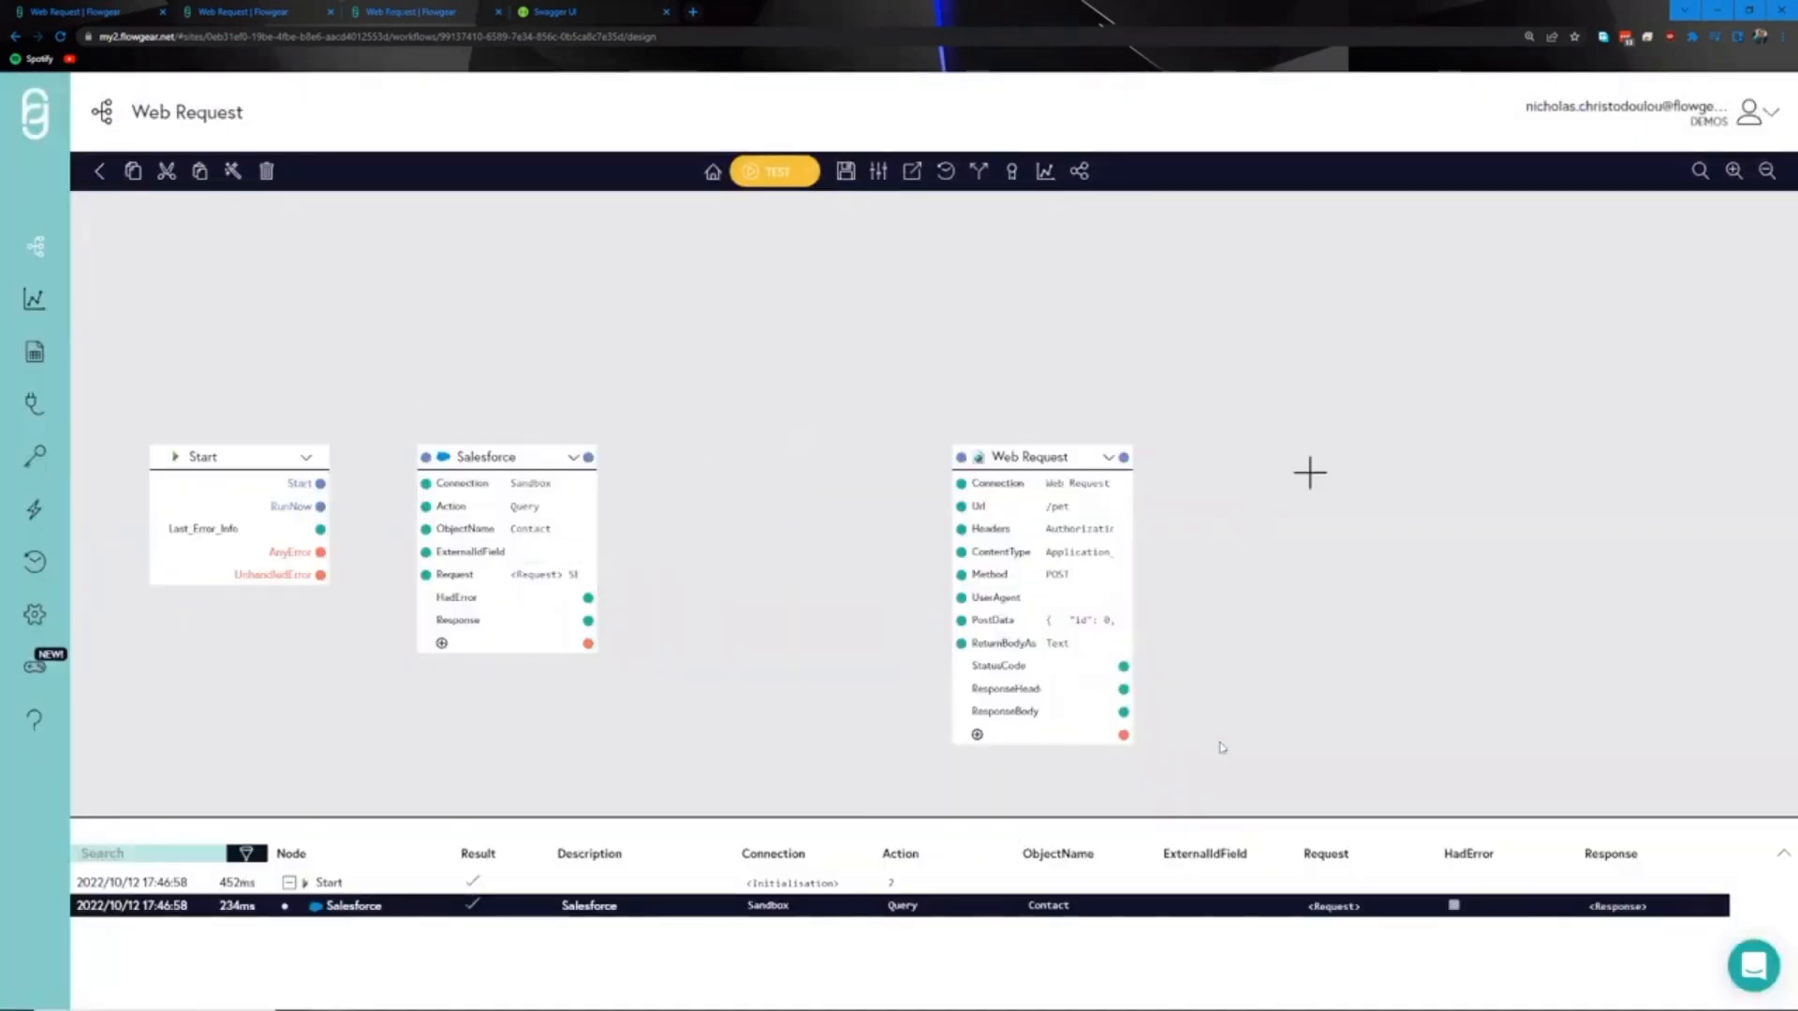
- Add a QuickMap node between the Salesforce and Web Request nodes
mouse_move(1095, 622)
double_click(774, 473)
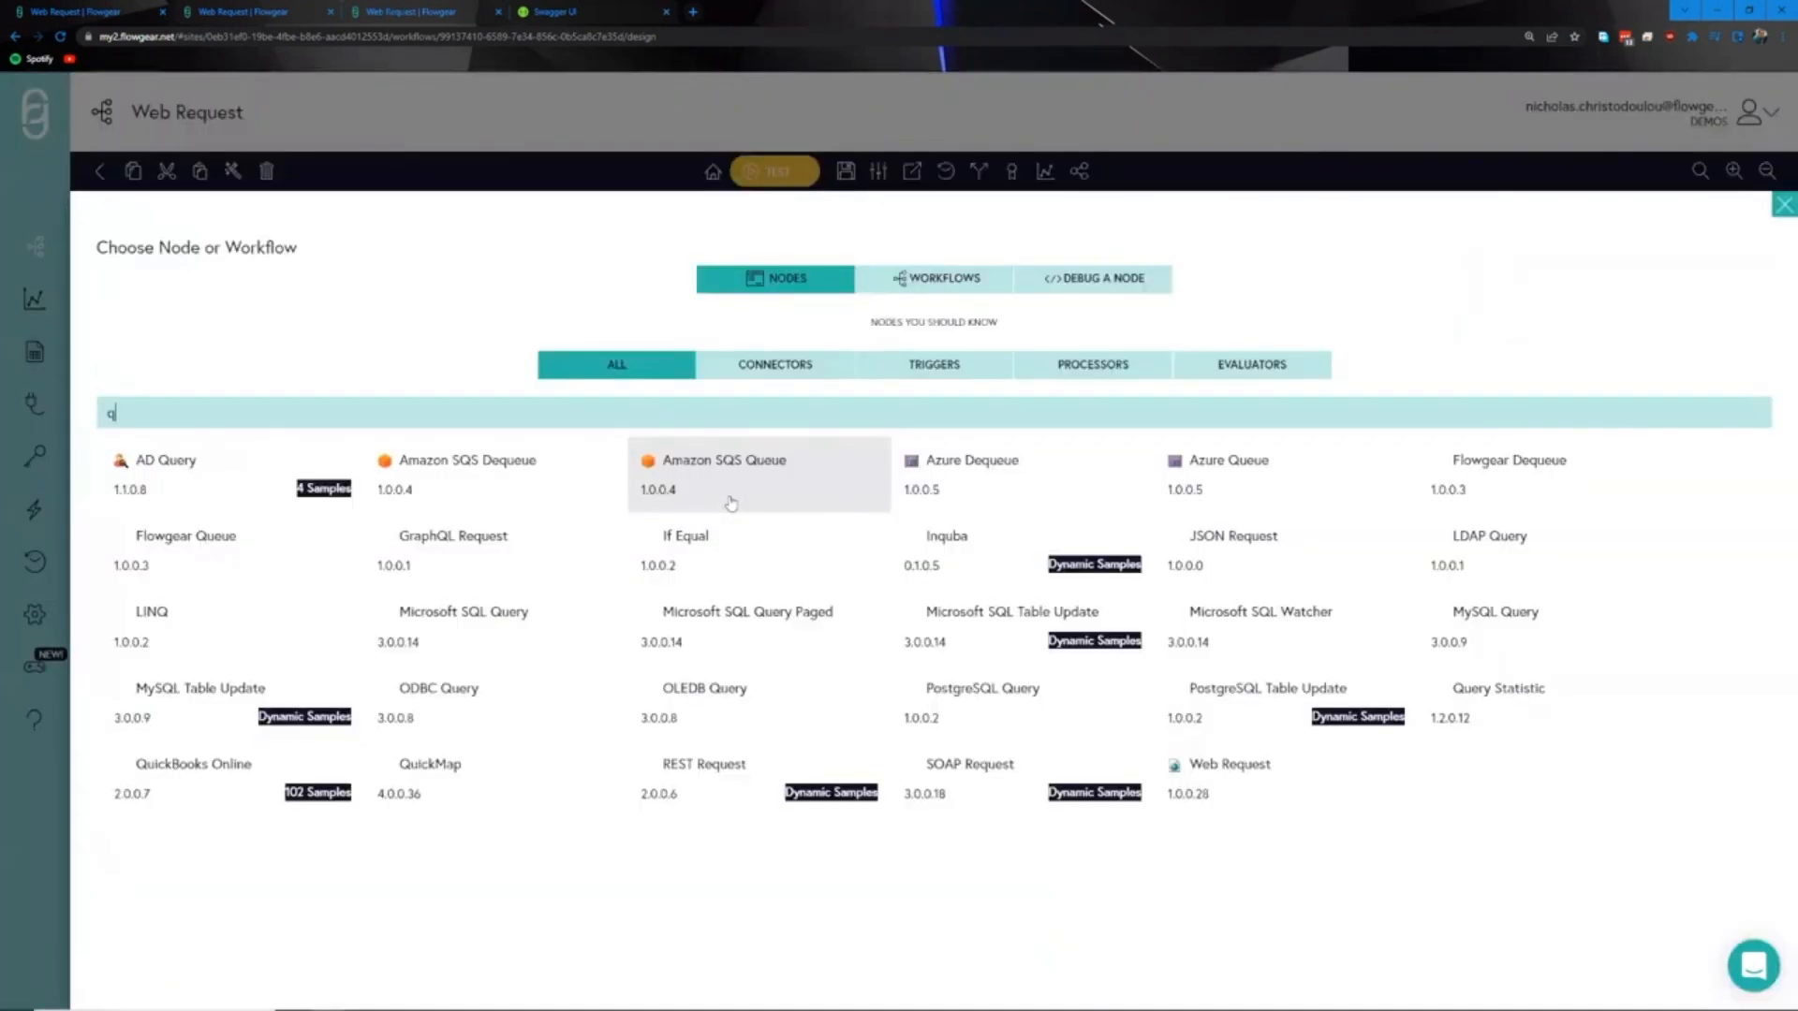
type("qui")
left_click(473, 469)
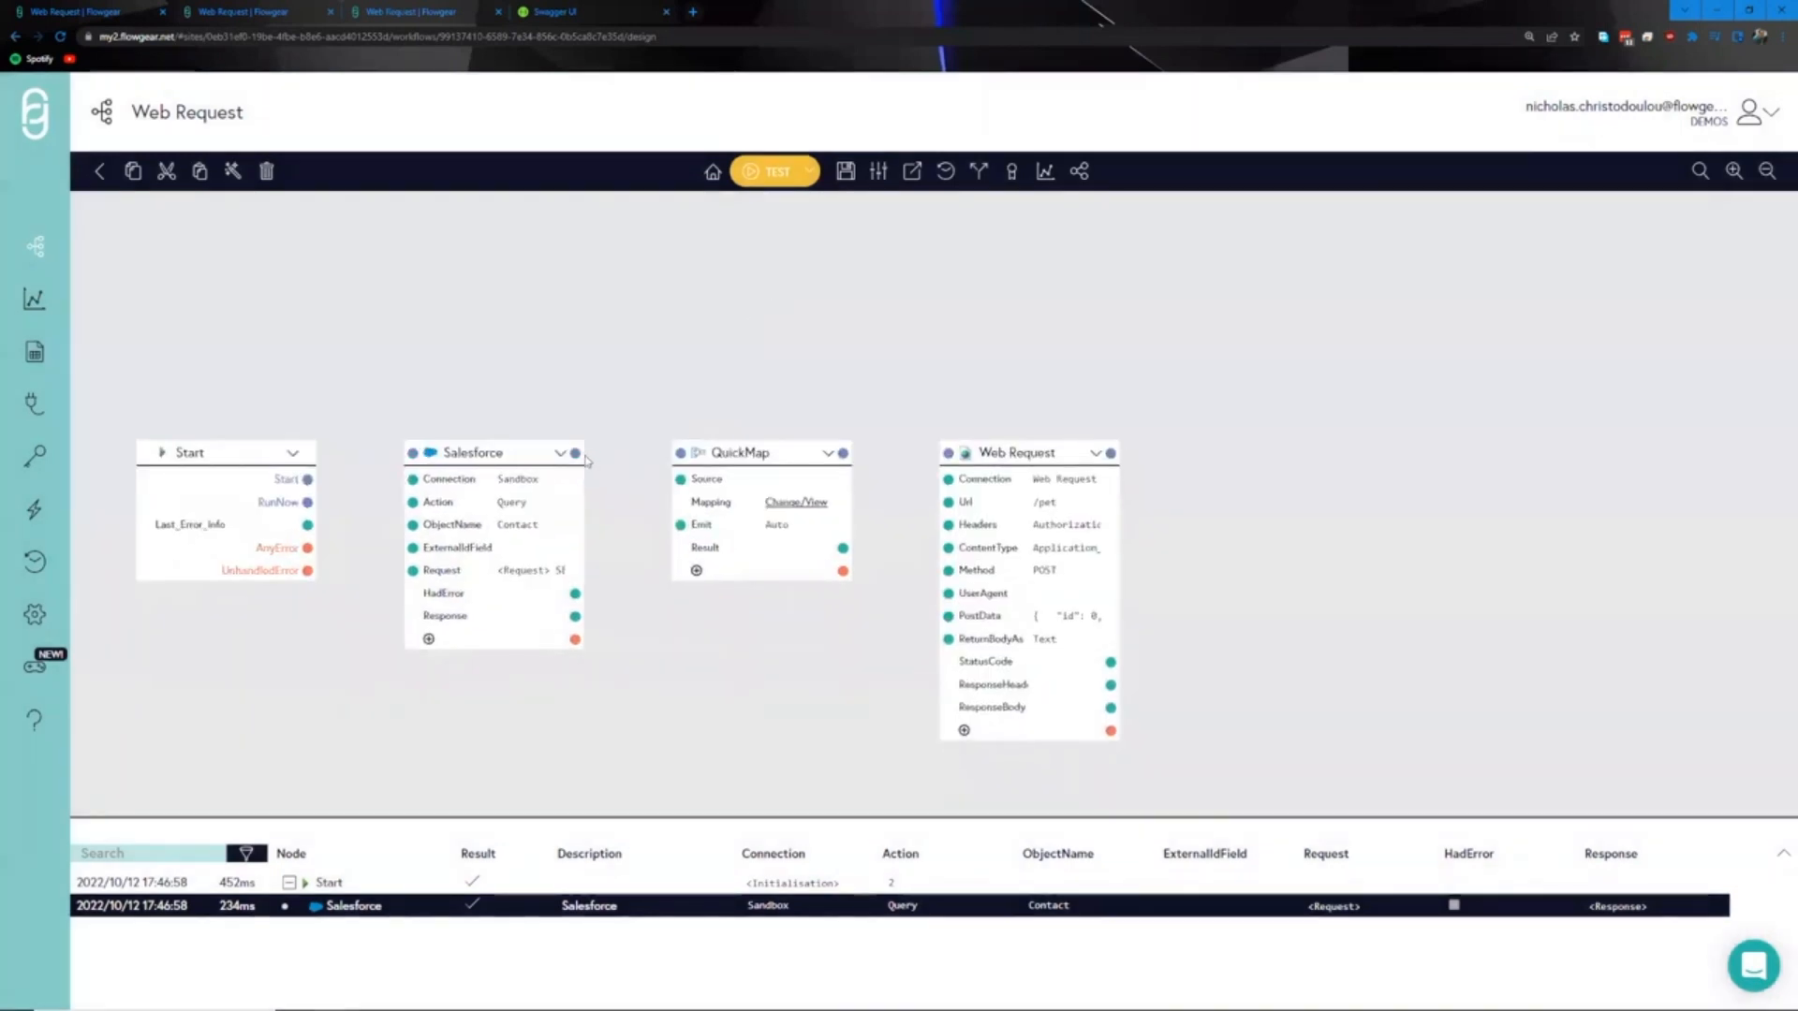
- Wire RunNow through Salesforce and QuickMap to Web Request, linking Salesforce HadError to QuickMap Source and QuickMap Result to PostData
left_click_drag(308, 502, 412, 453)
left_click_drag(575, 453, 680, 453)
left_click_drag(575, 593, 680, 478)
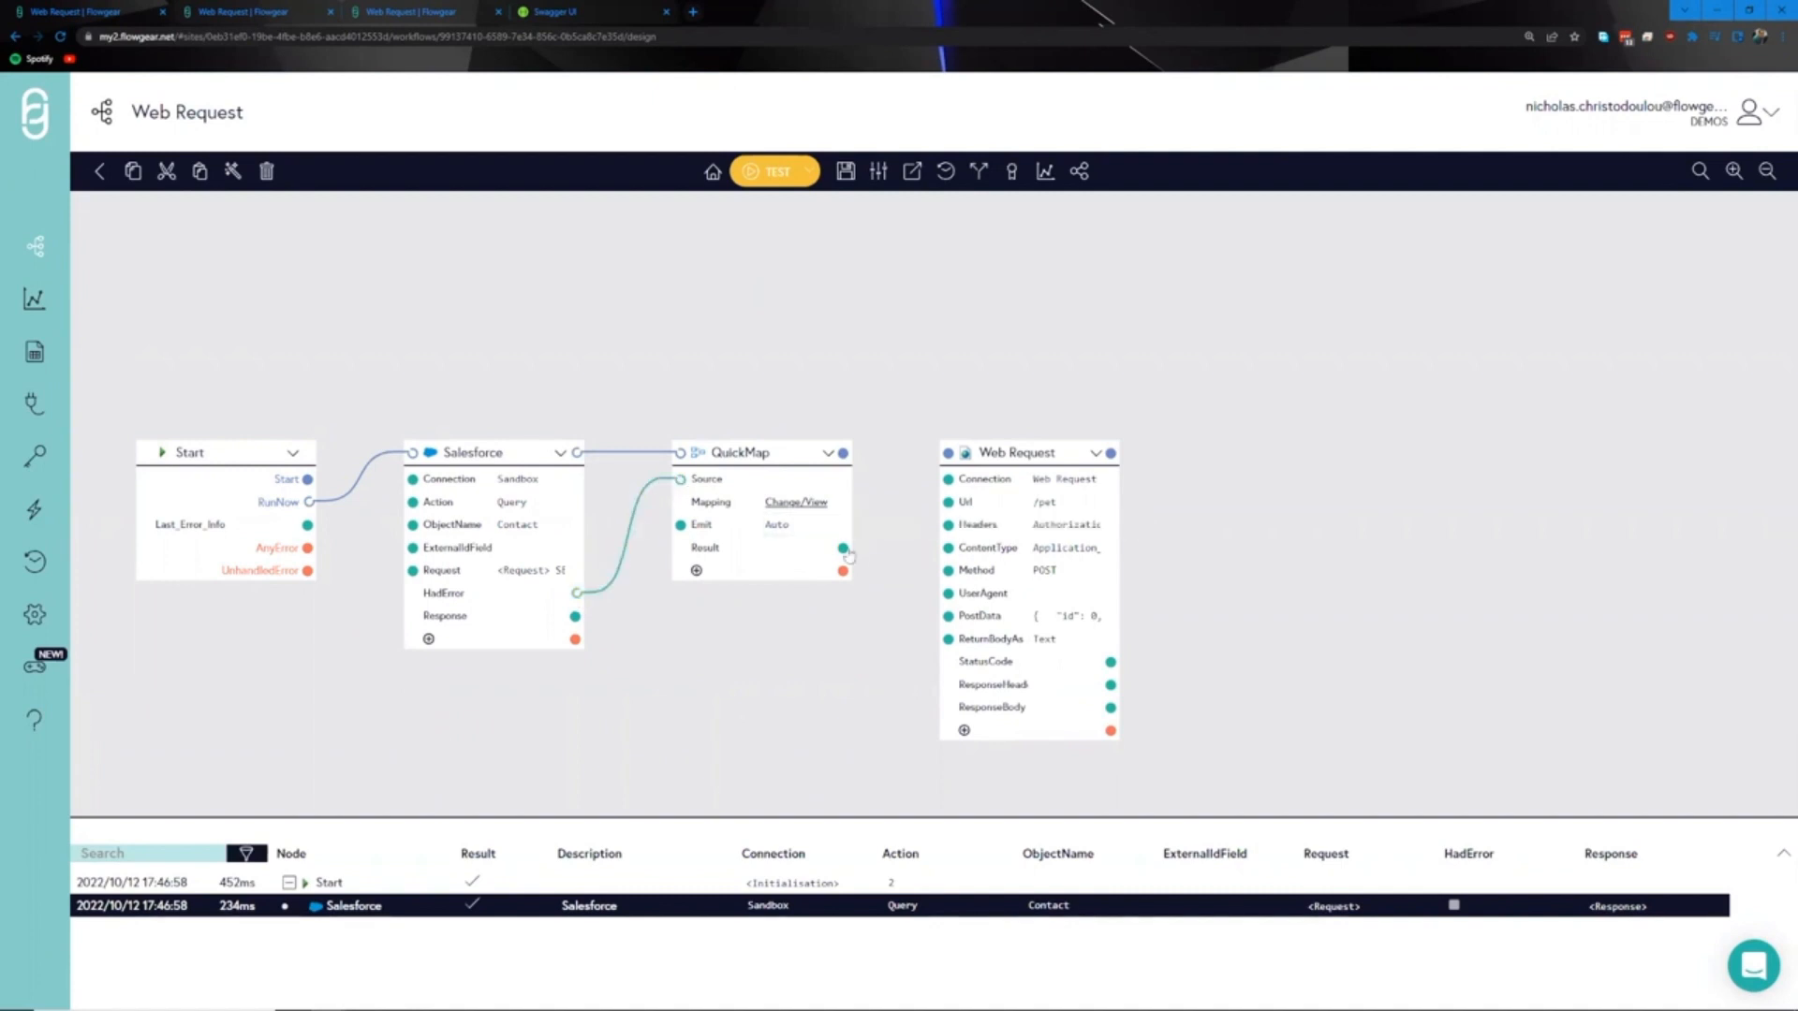
left_click_drag(843, 548, 947, 616)
left_click_drag(861, 461, 948, 453)
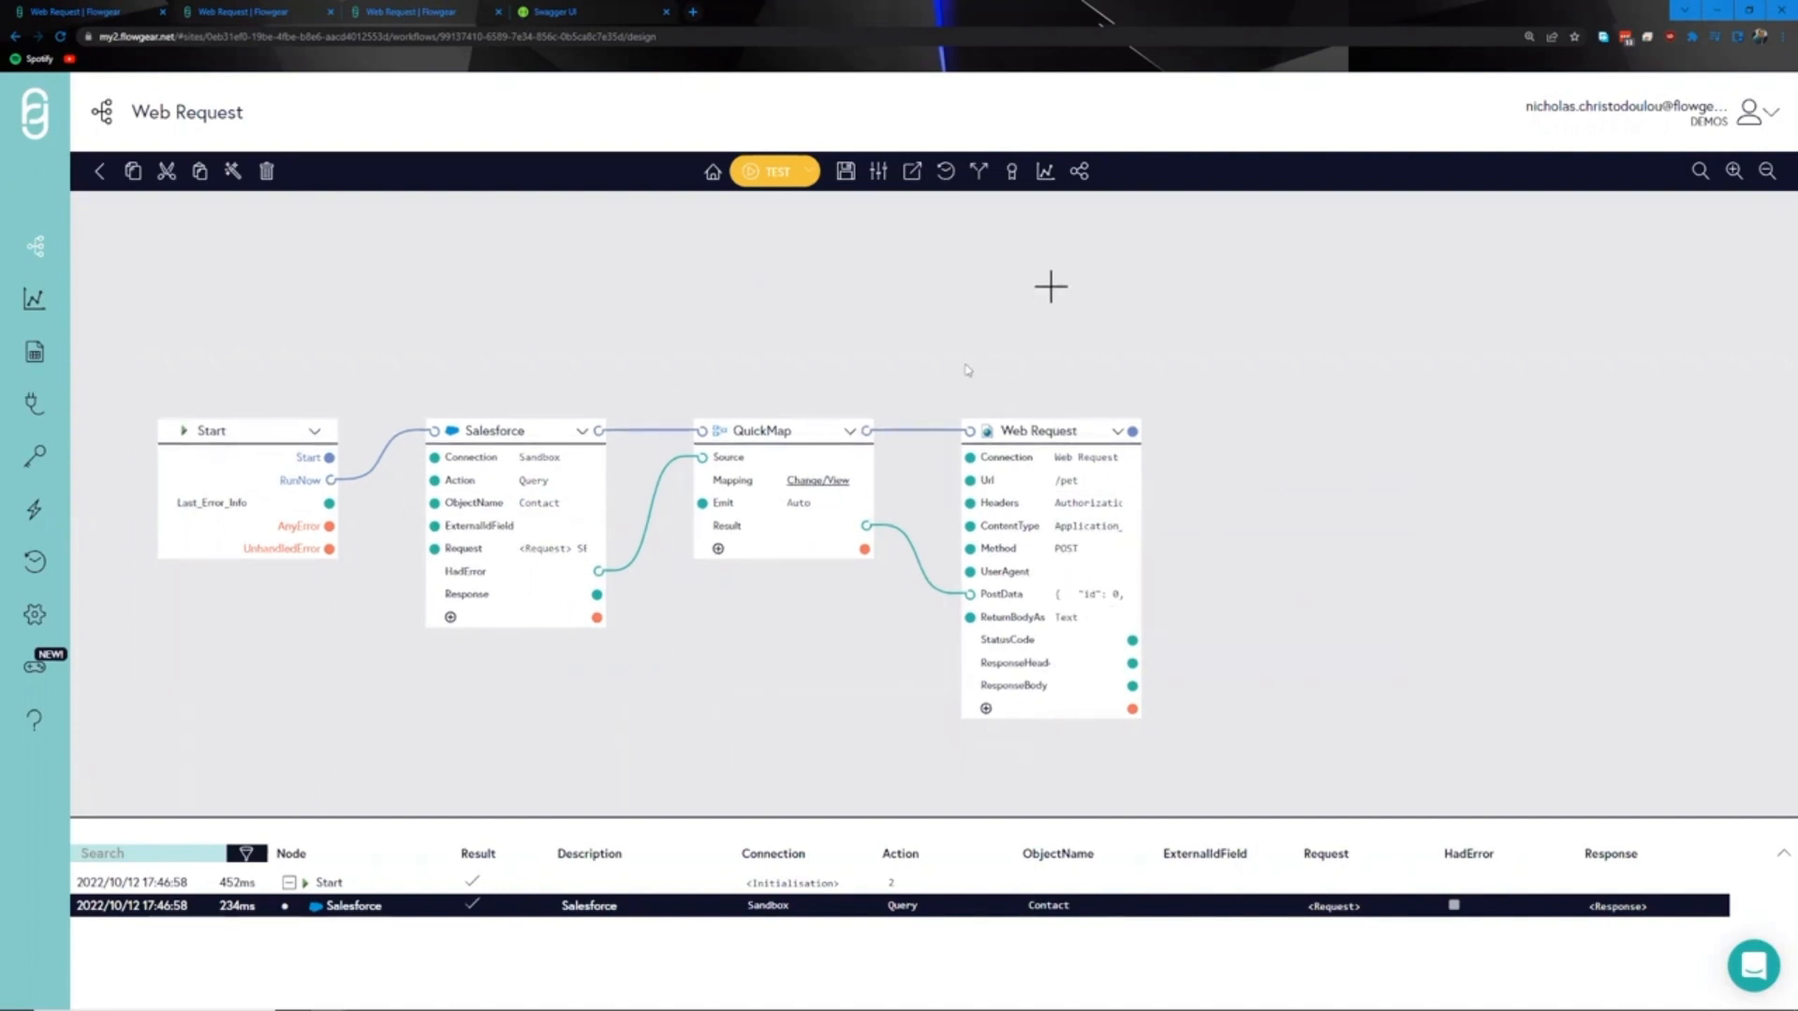
- In the QuickMap mapping, map the contact's FirstName to the pet's name and the attributes type to the category name
left_click(811, 491)
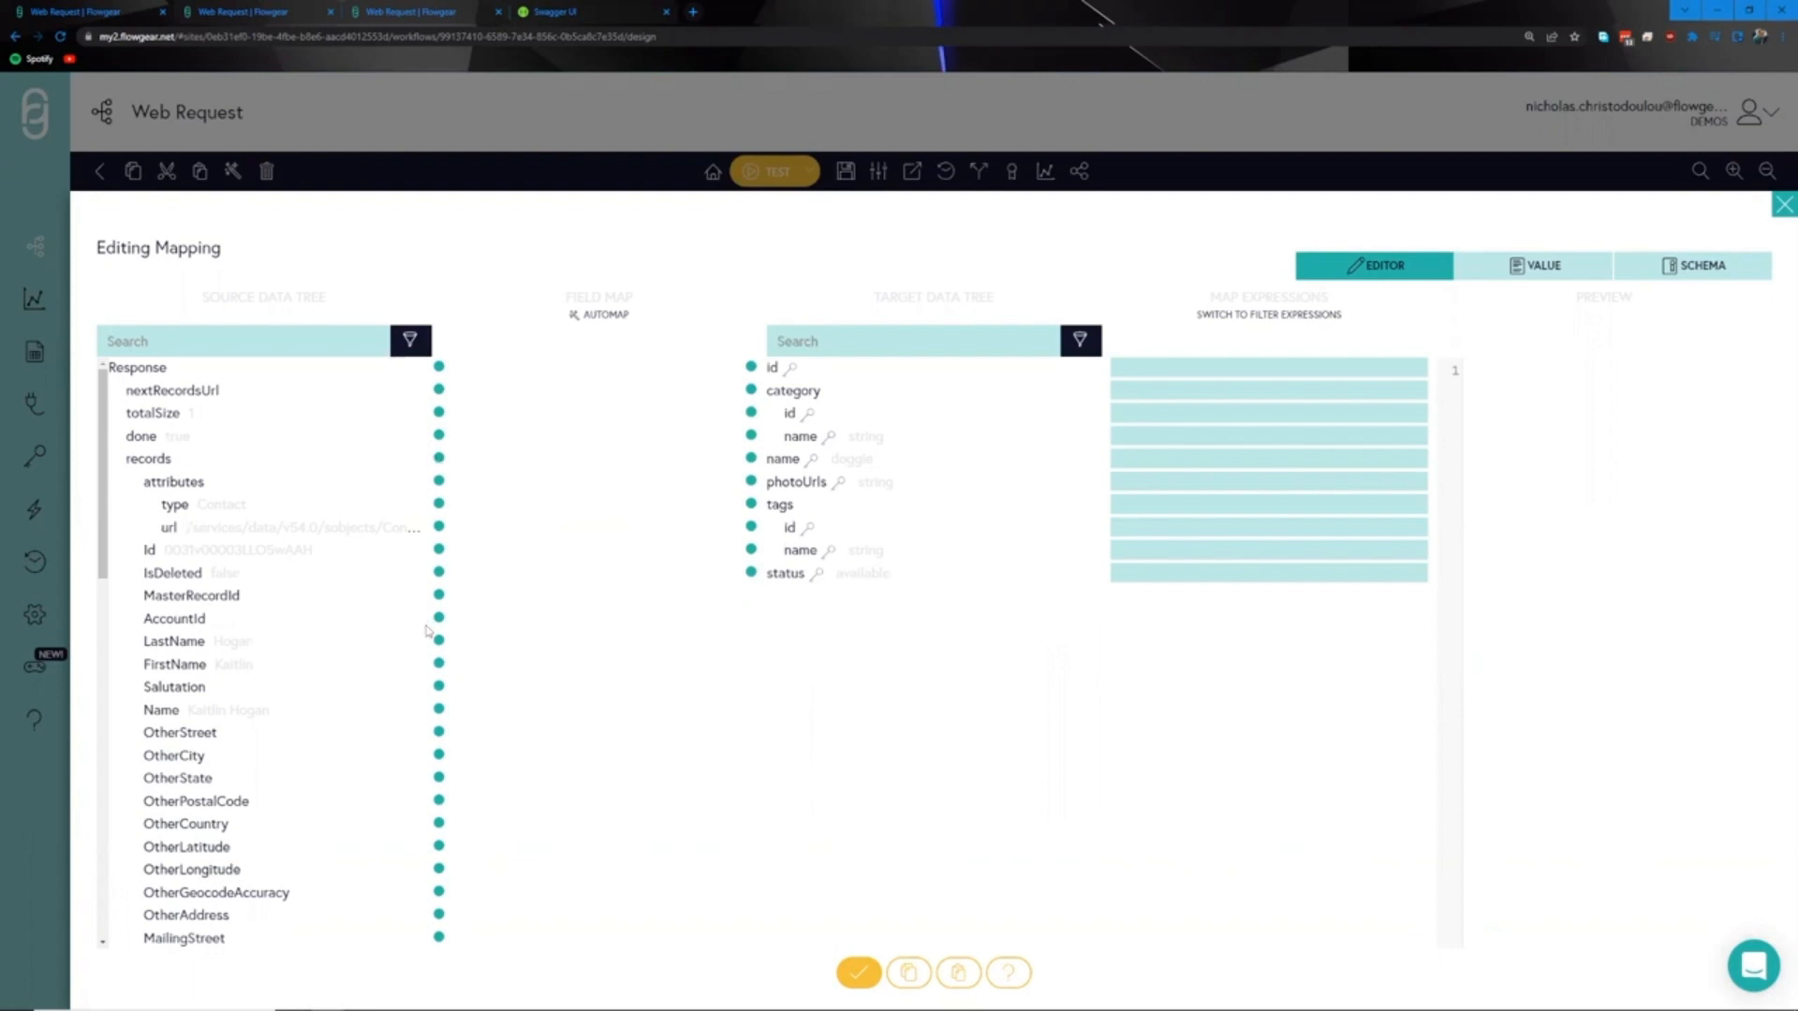
left_click_drag(440, 670, 741, 464)
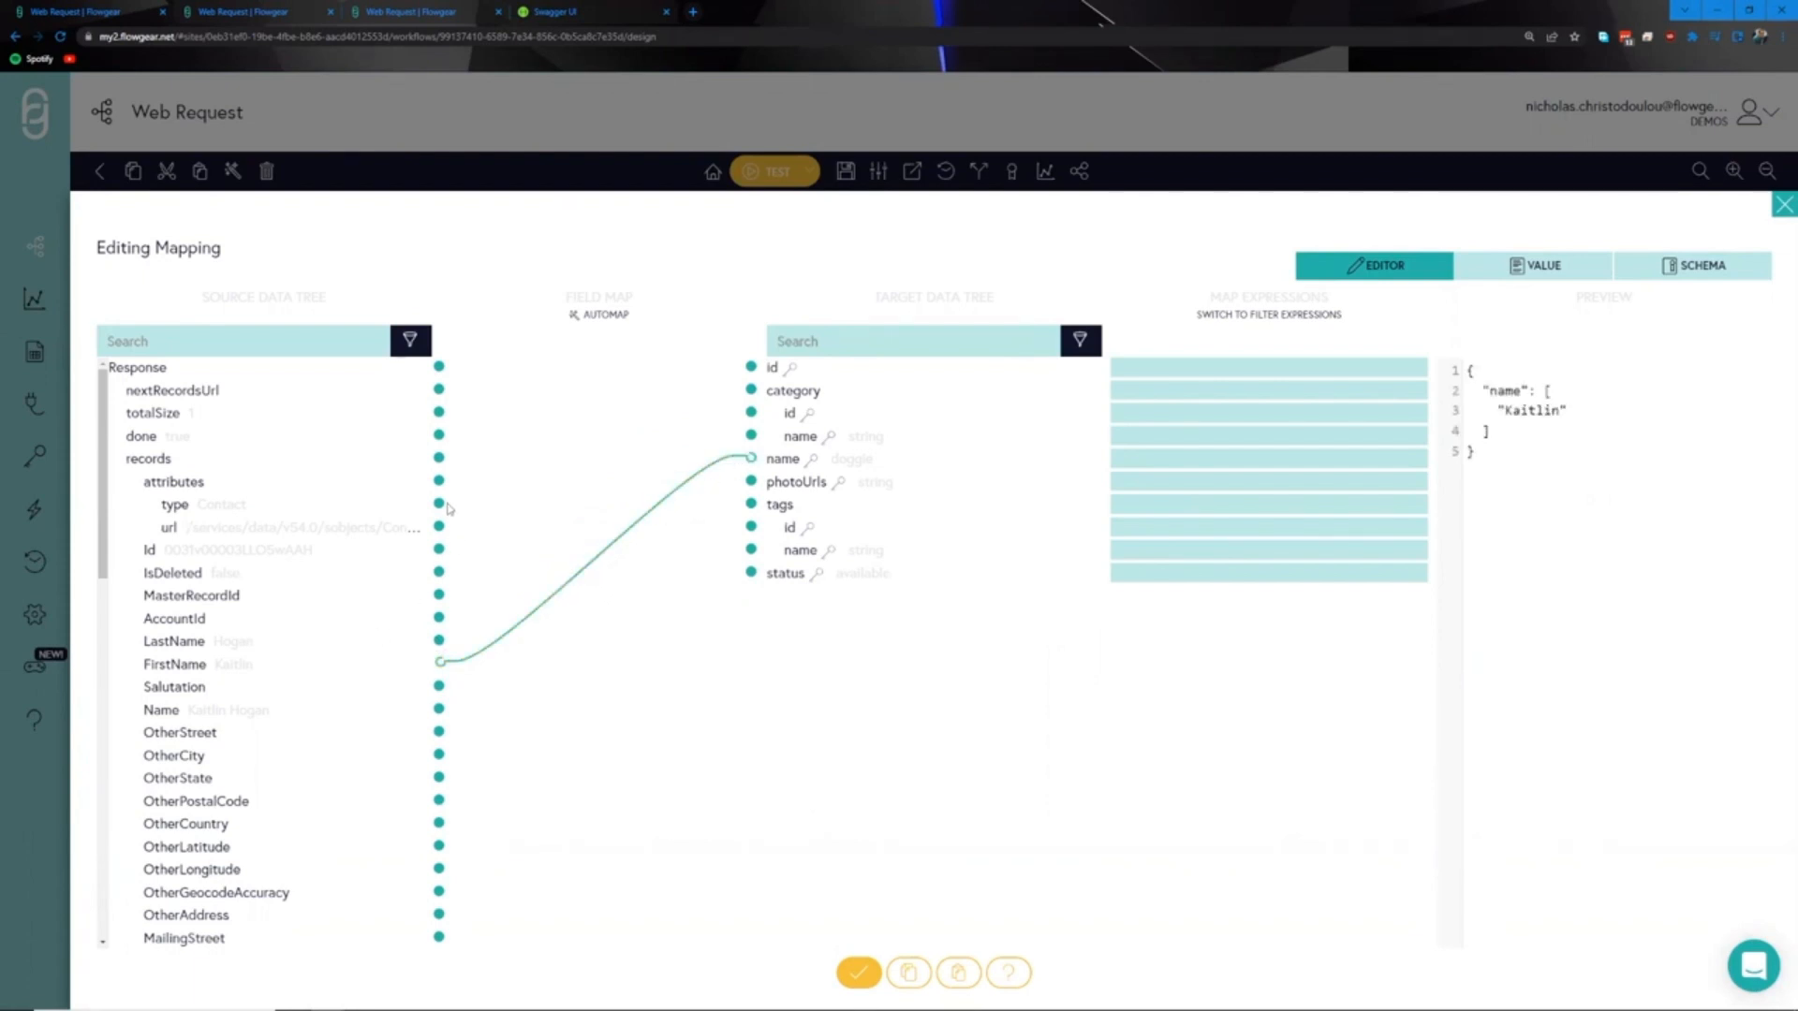
left_click_drag(438, 504, 736, 437)
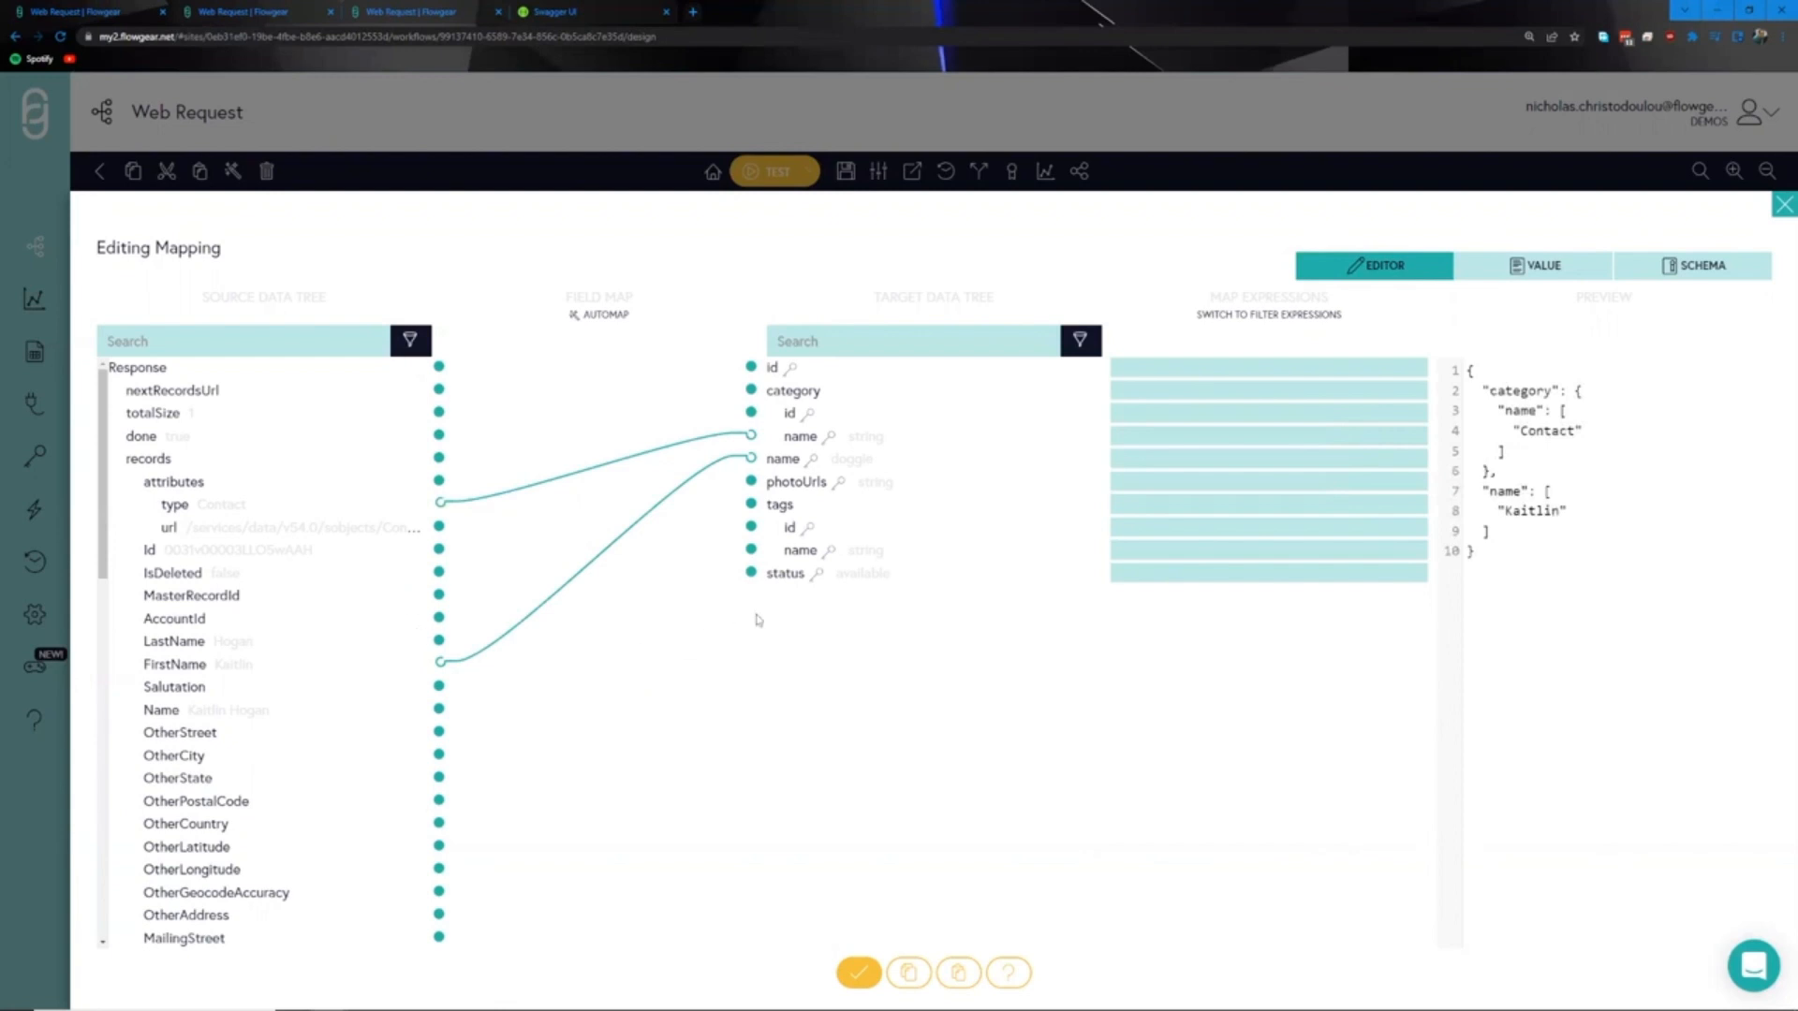
- Set the map expression for the pet's status to "available" and check the mapping preview
left_click(1150, 572)
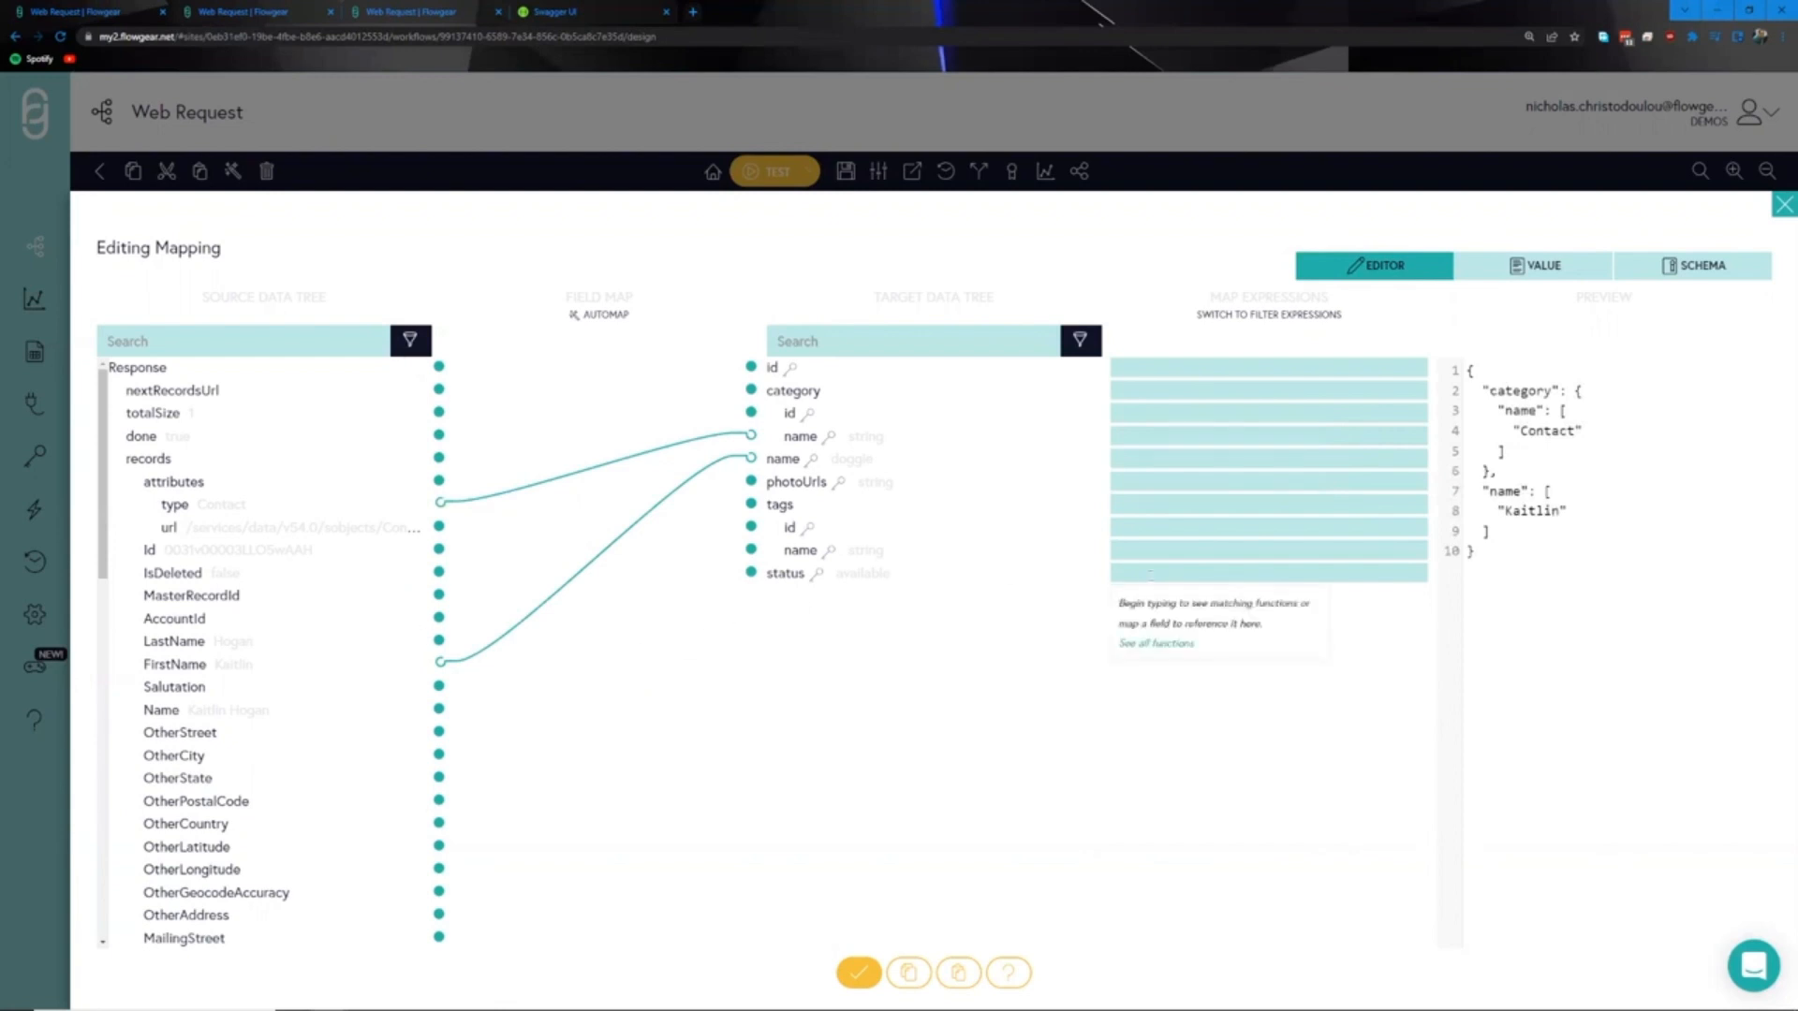
type("\"avail")
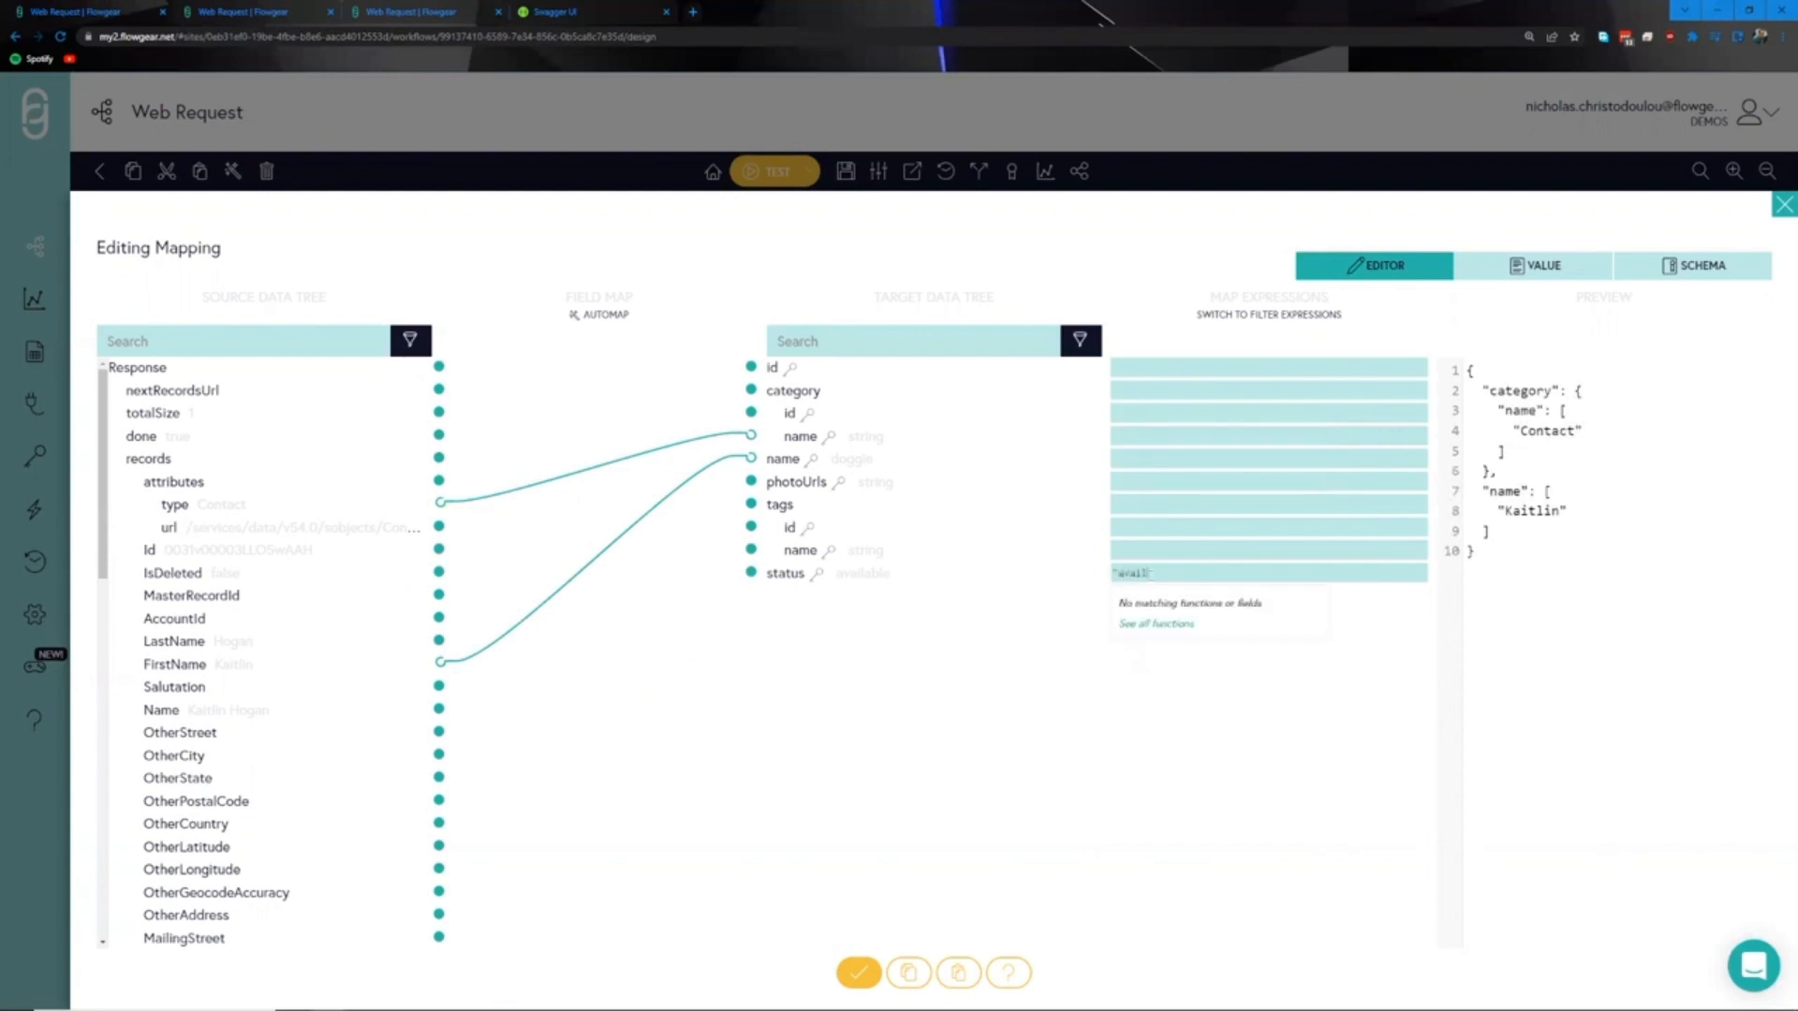
type("able")
left_click(1169, 704)
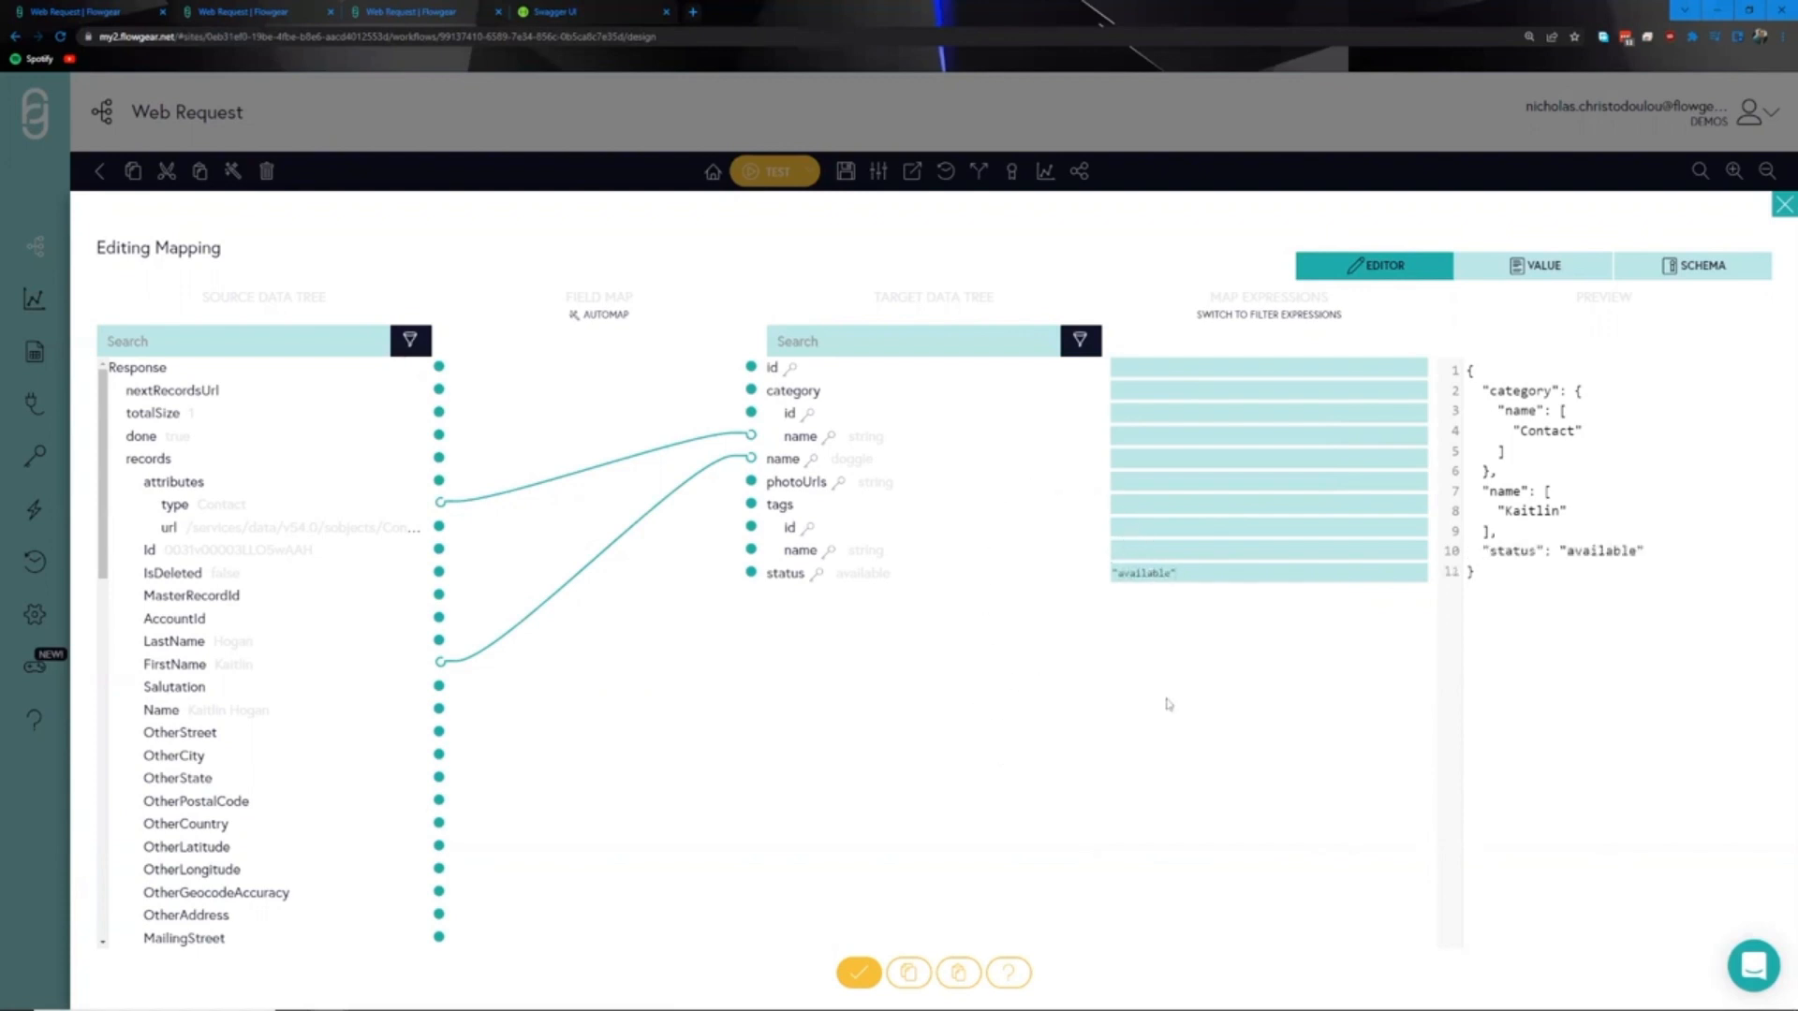
left_click_drag(1510, 453, 1496, 412)
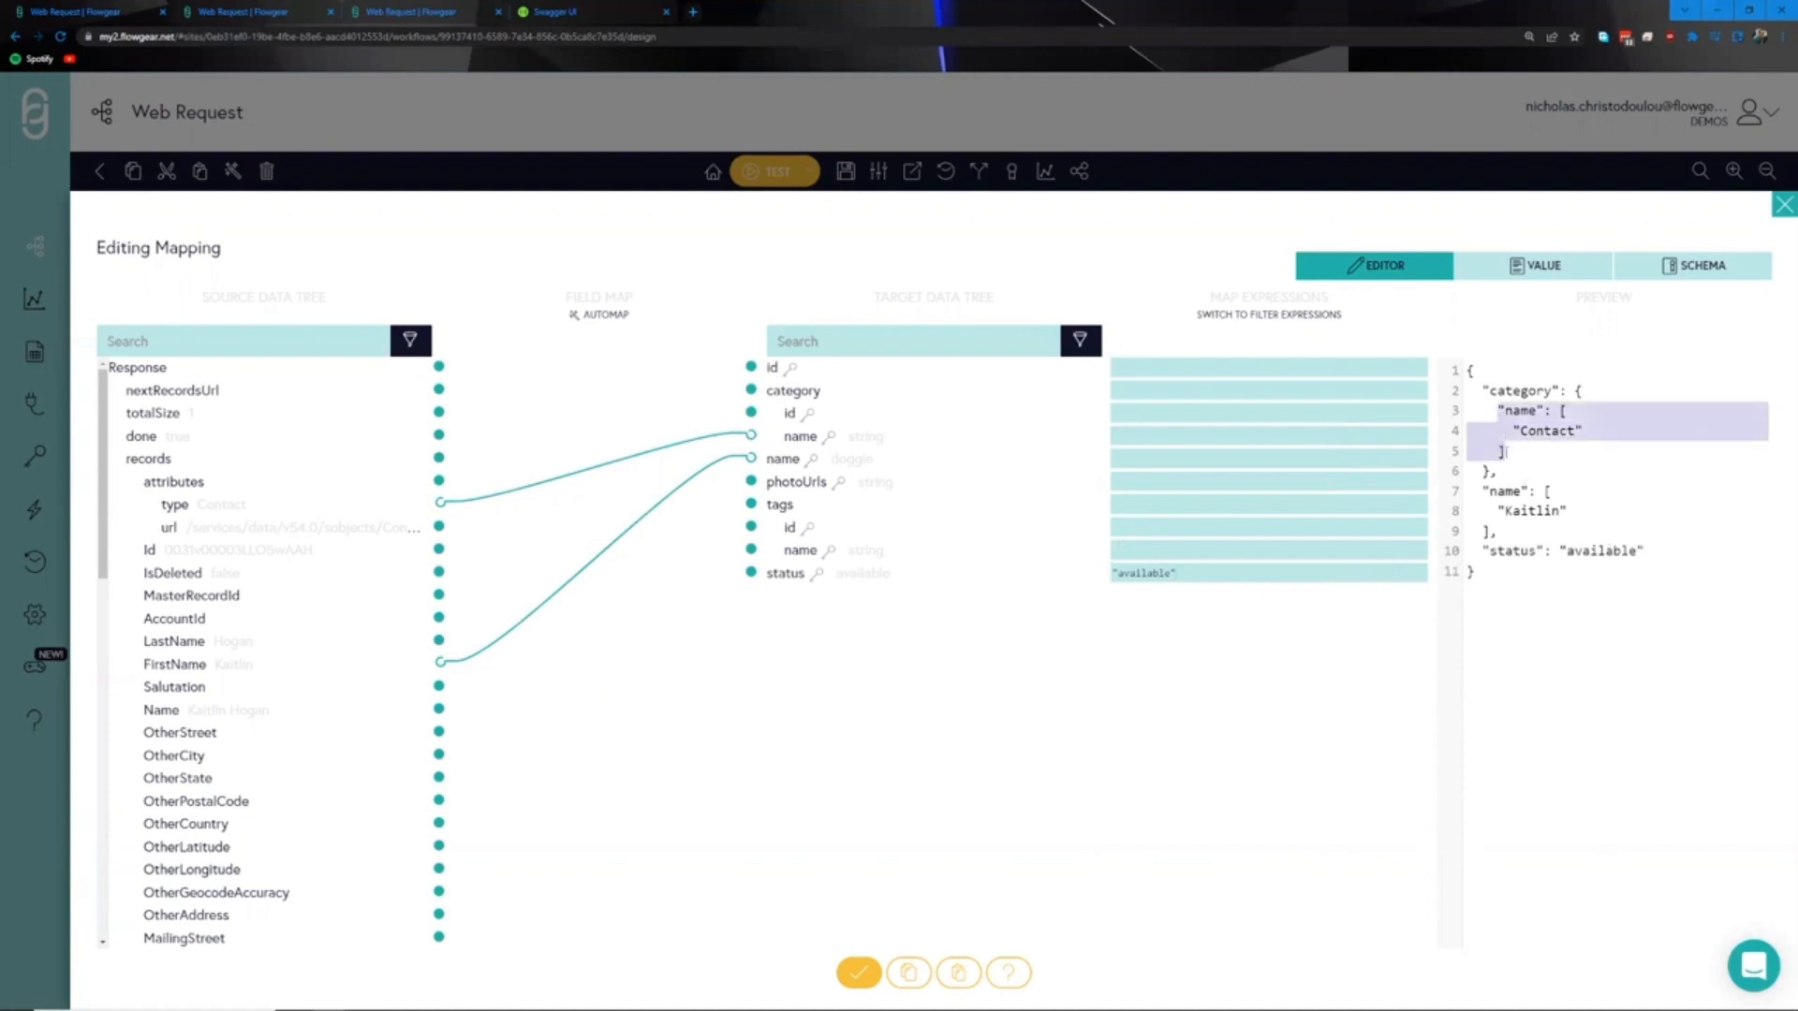
left_click(1582, 607)
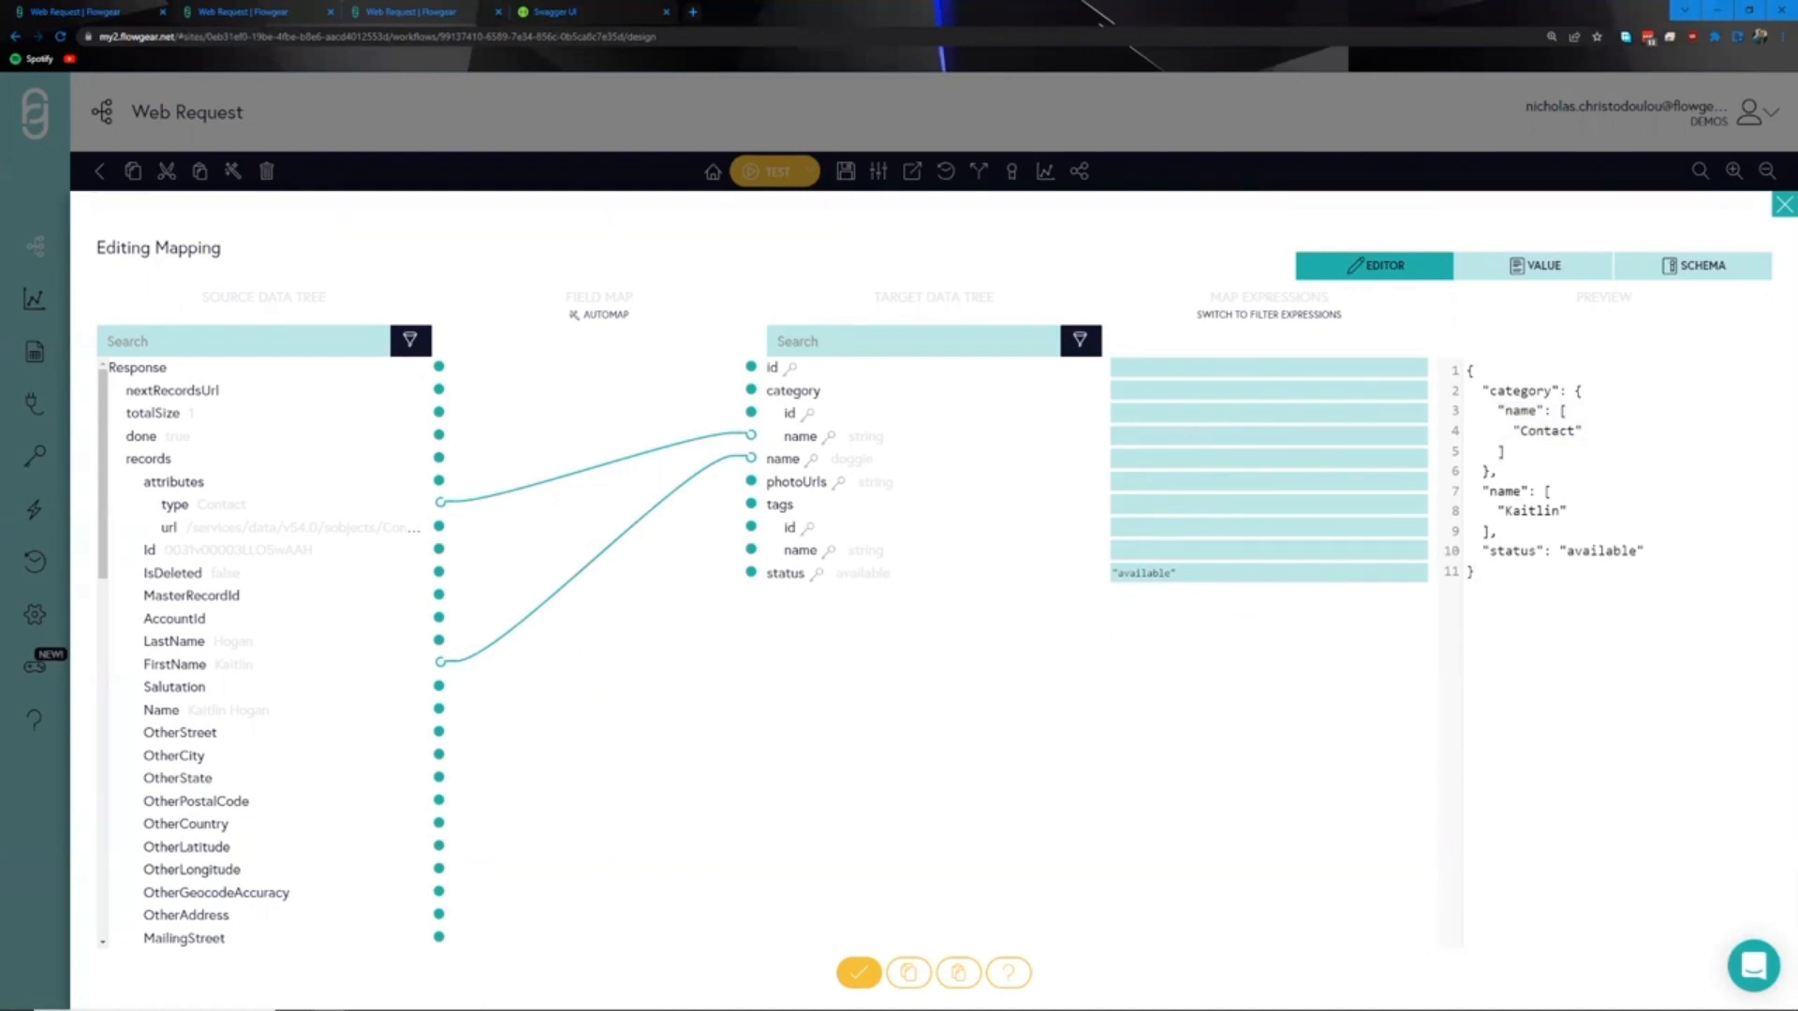
- Set the map expression for the category name to FIRST({type})
left_click(1186, 434)
type("FIRST")
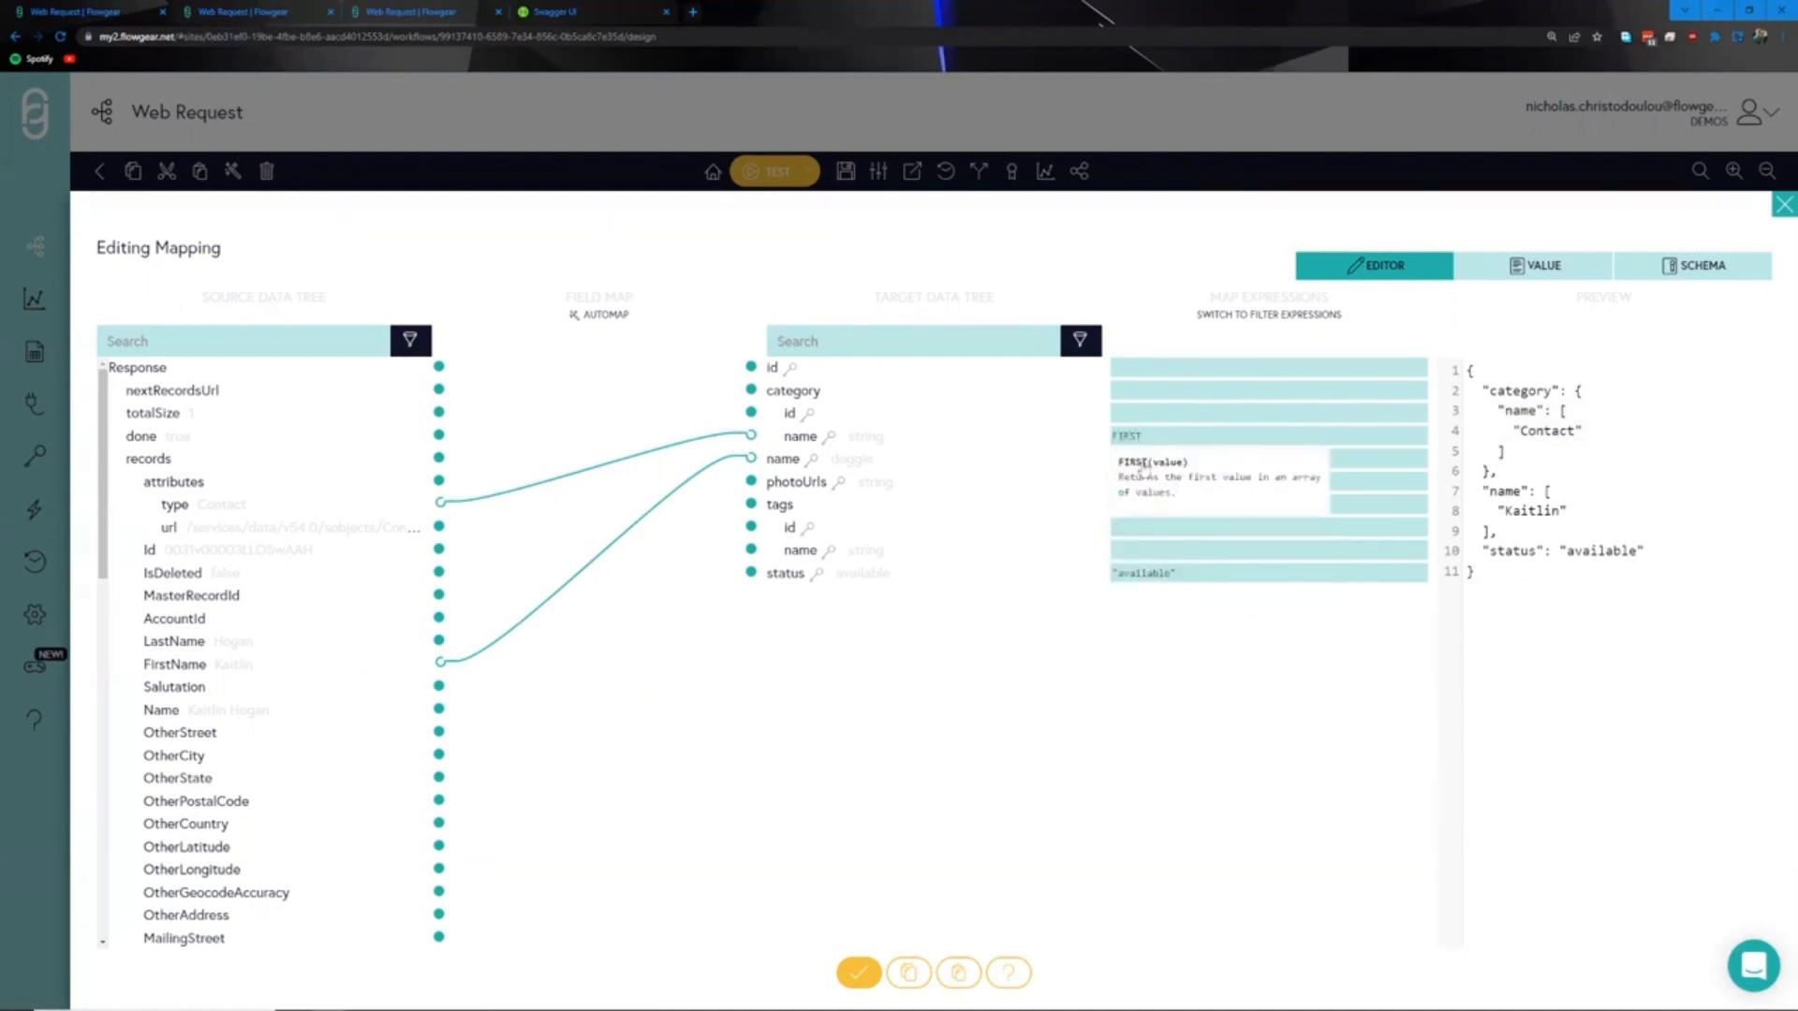
left_click(1142, 464)
left_click(1148, 466)
type(")")
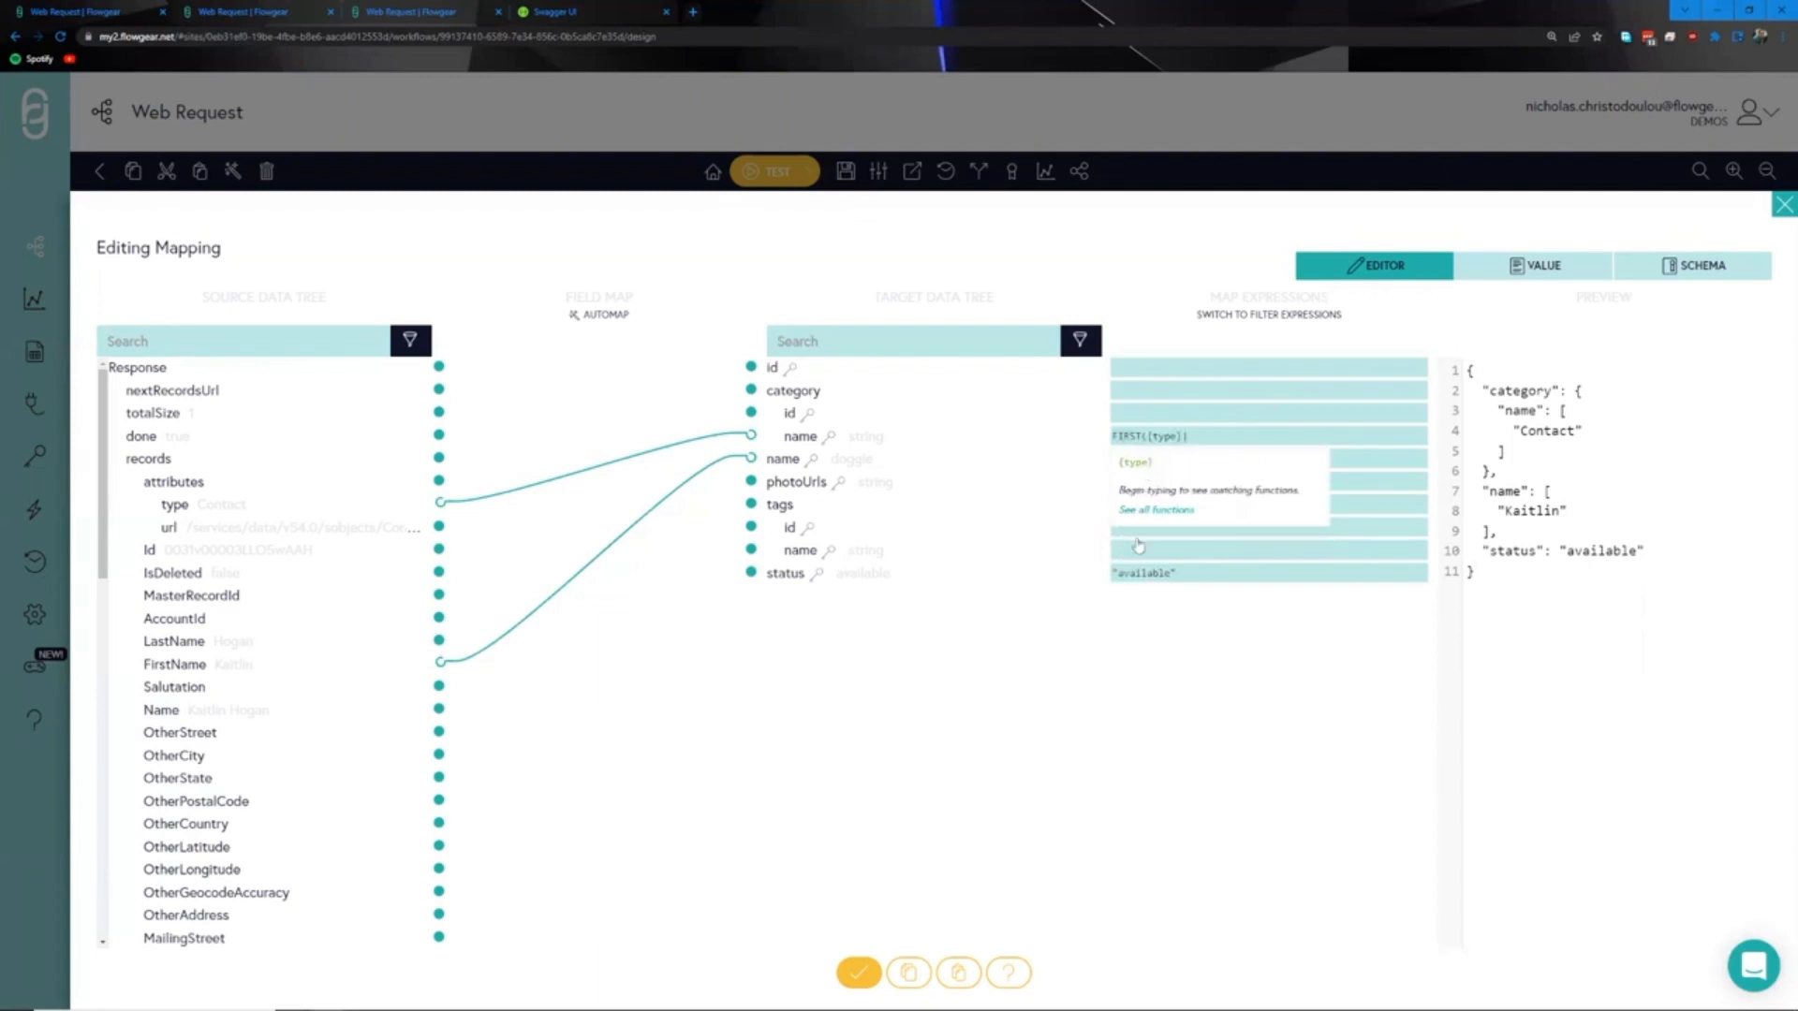
- Set the map expression for the pet's name to FIRST({FirstName}), check the preview and accept the mapping
left_click(1129, 457)
type("FIRST")
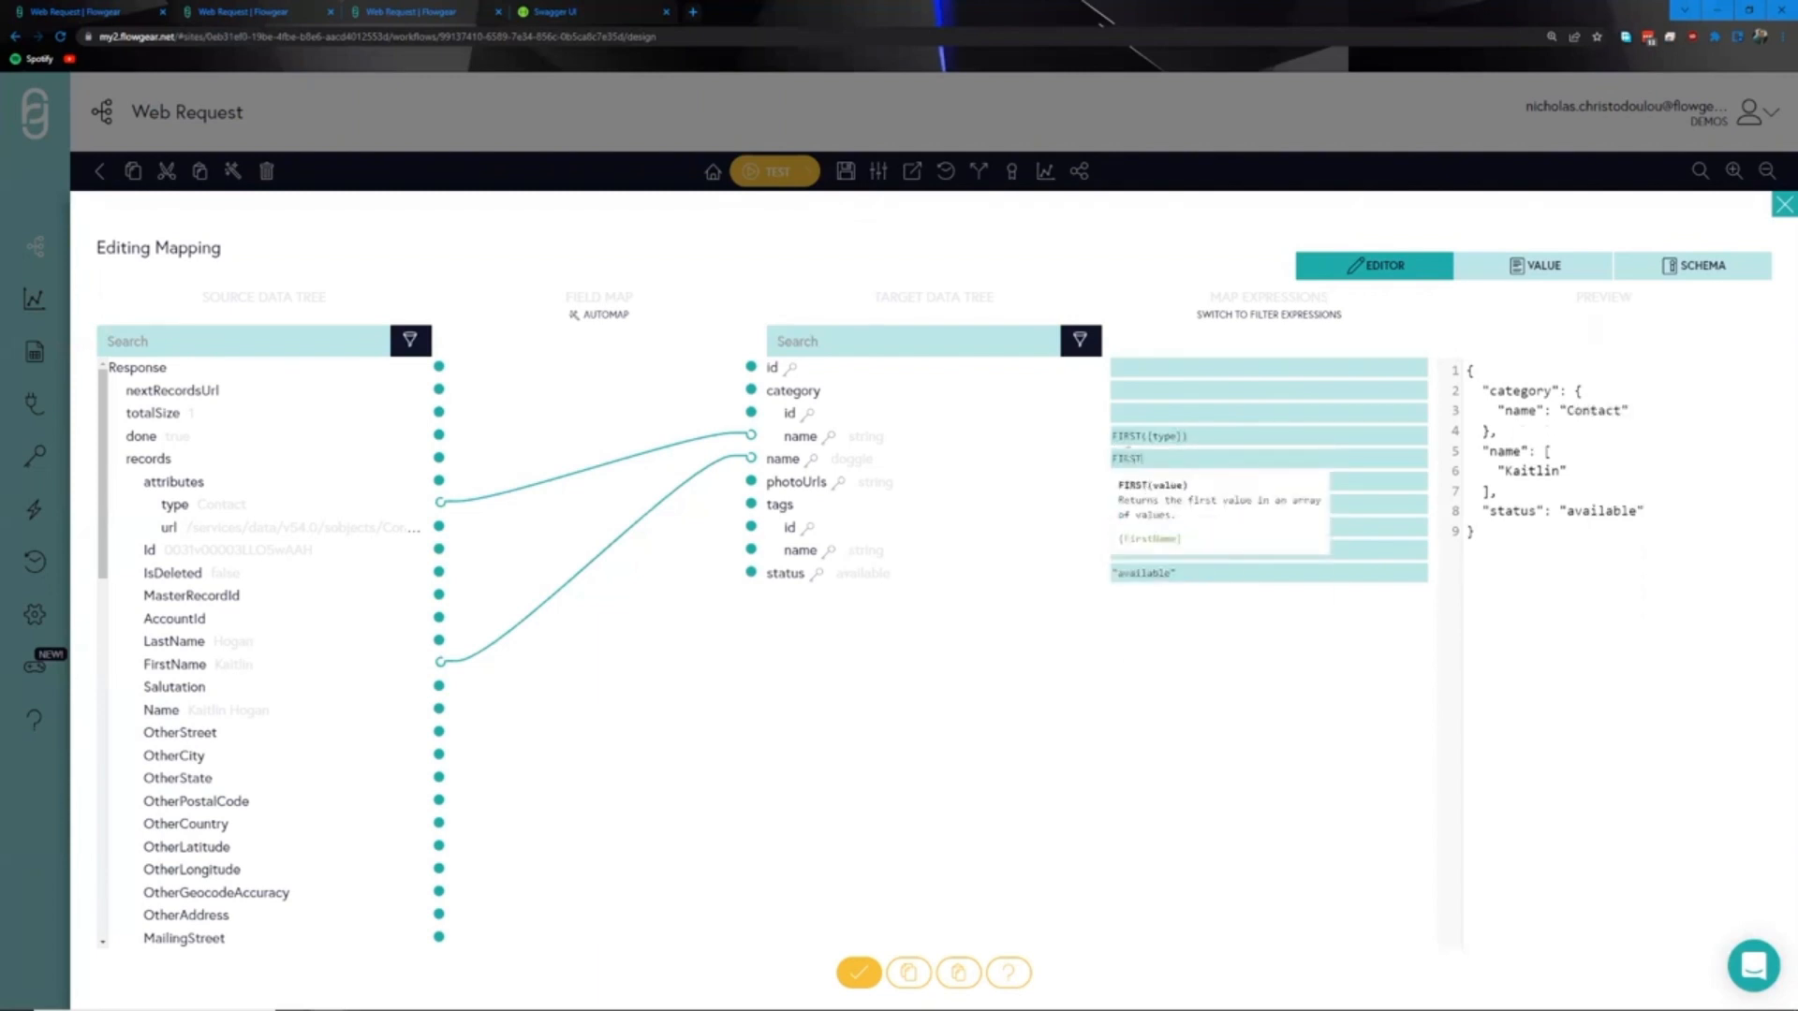
left_click(1123, 484)
left_click(1135, 489)
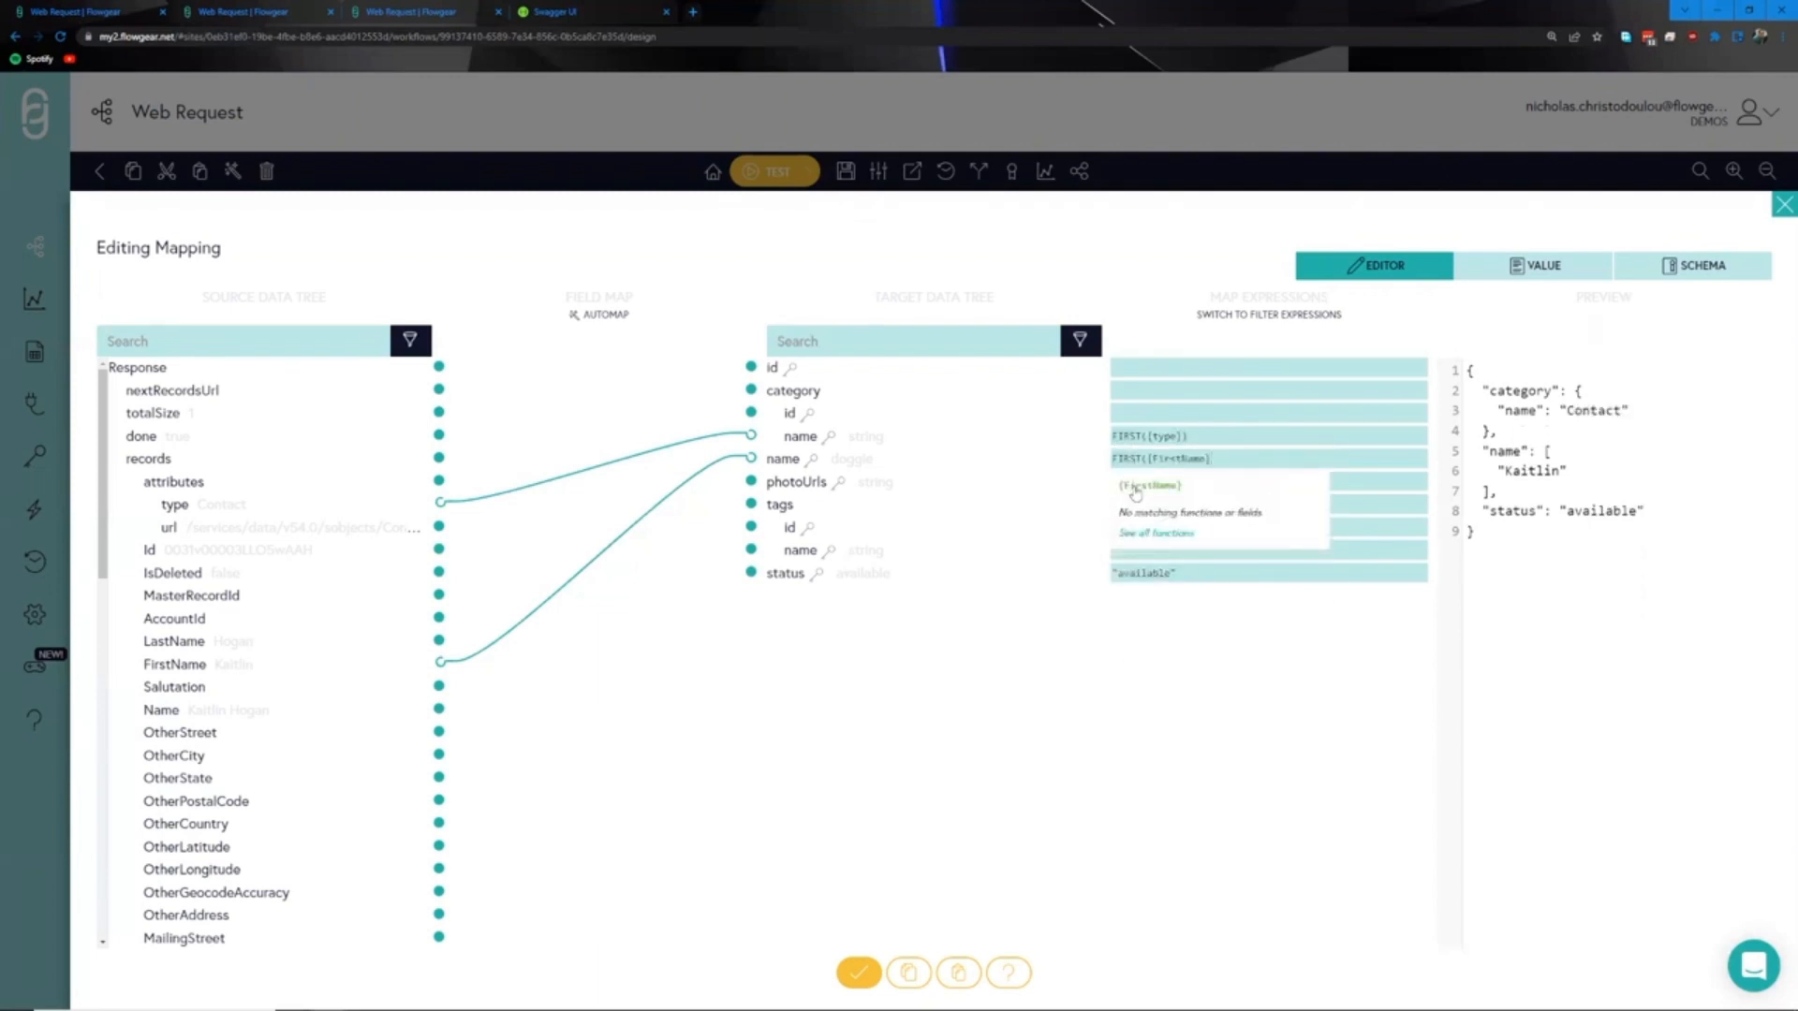
type(")")
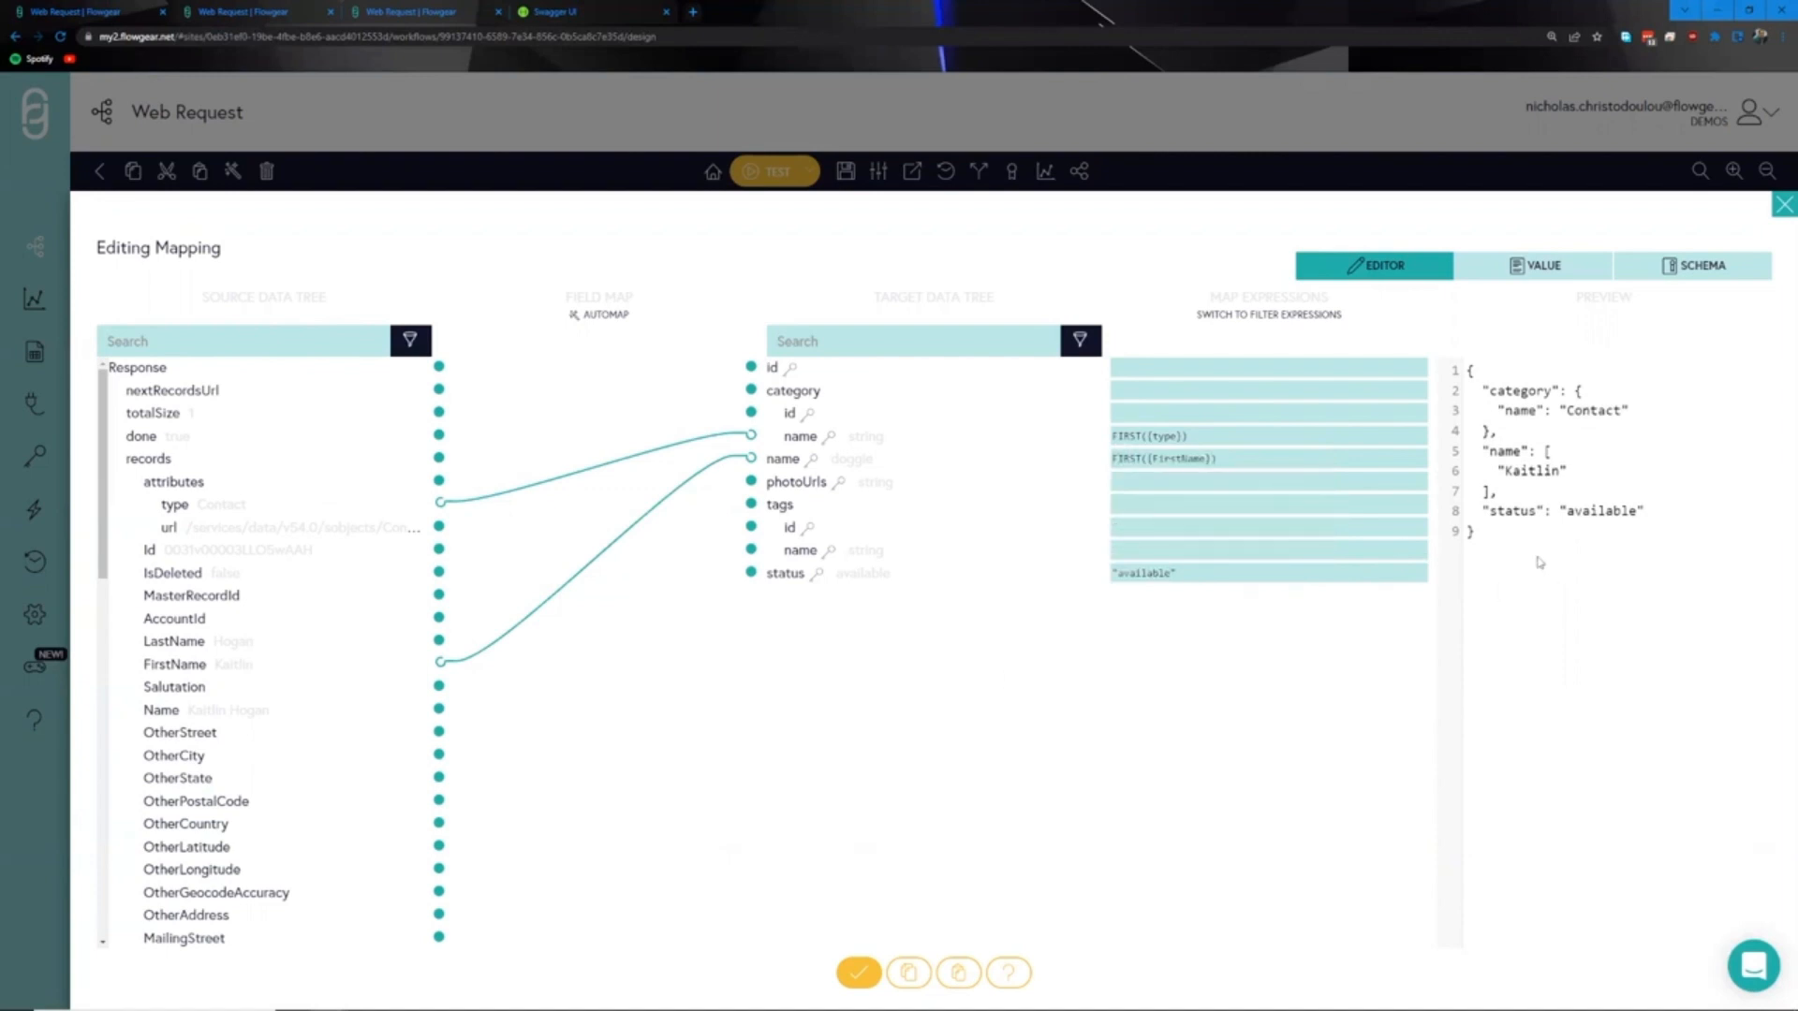
left_click_drag(1547, 534, 1474, 372)
left_click(1534, 489)
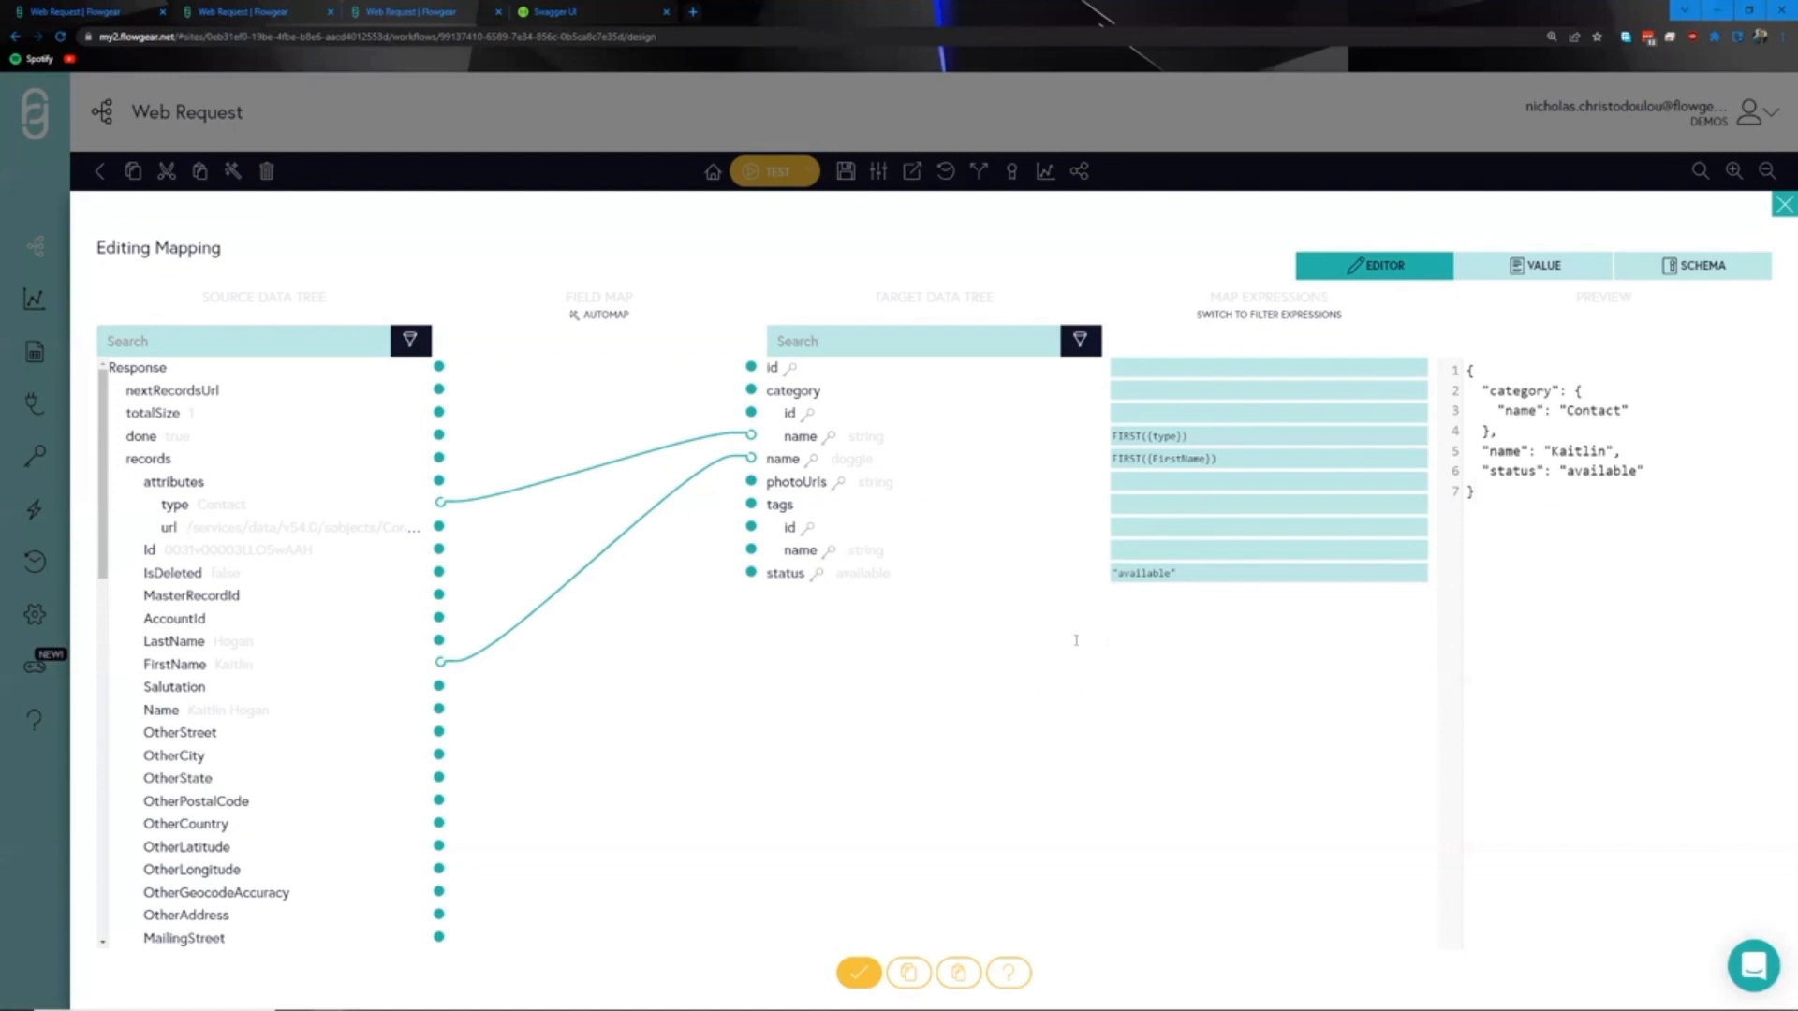
left_click_drag(1554, 540, 1307, 658)
left_click(860, 976)
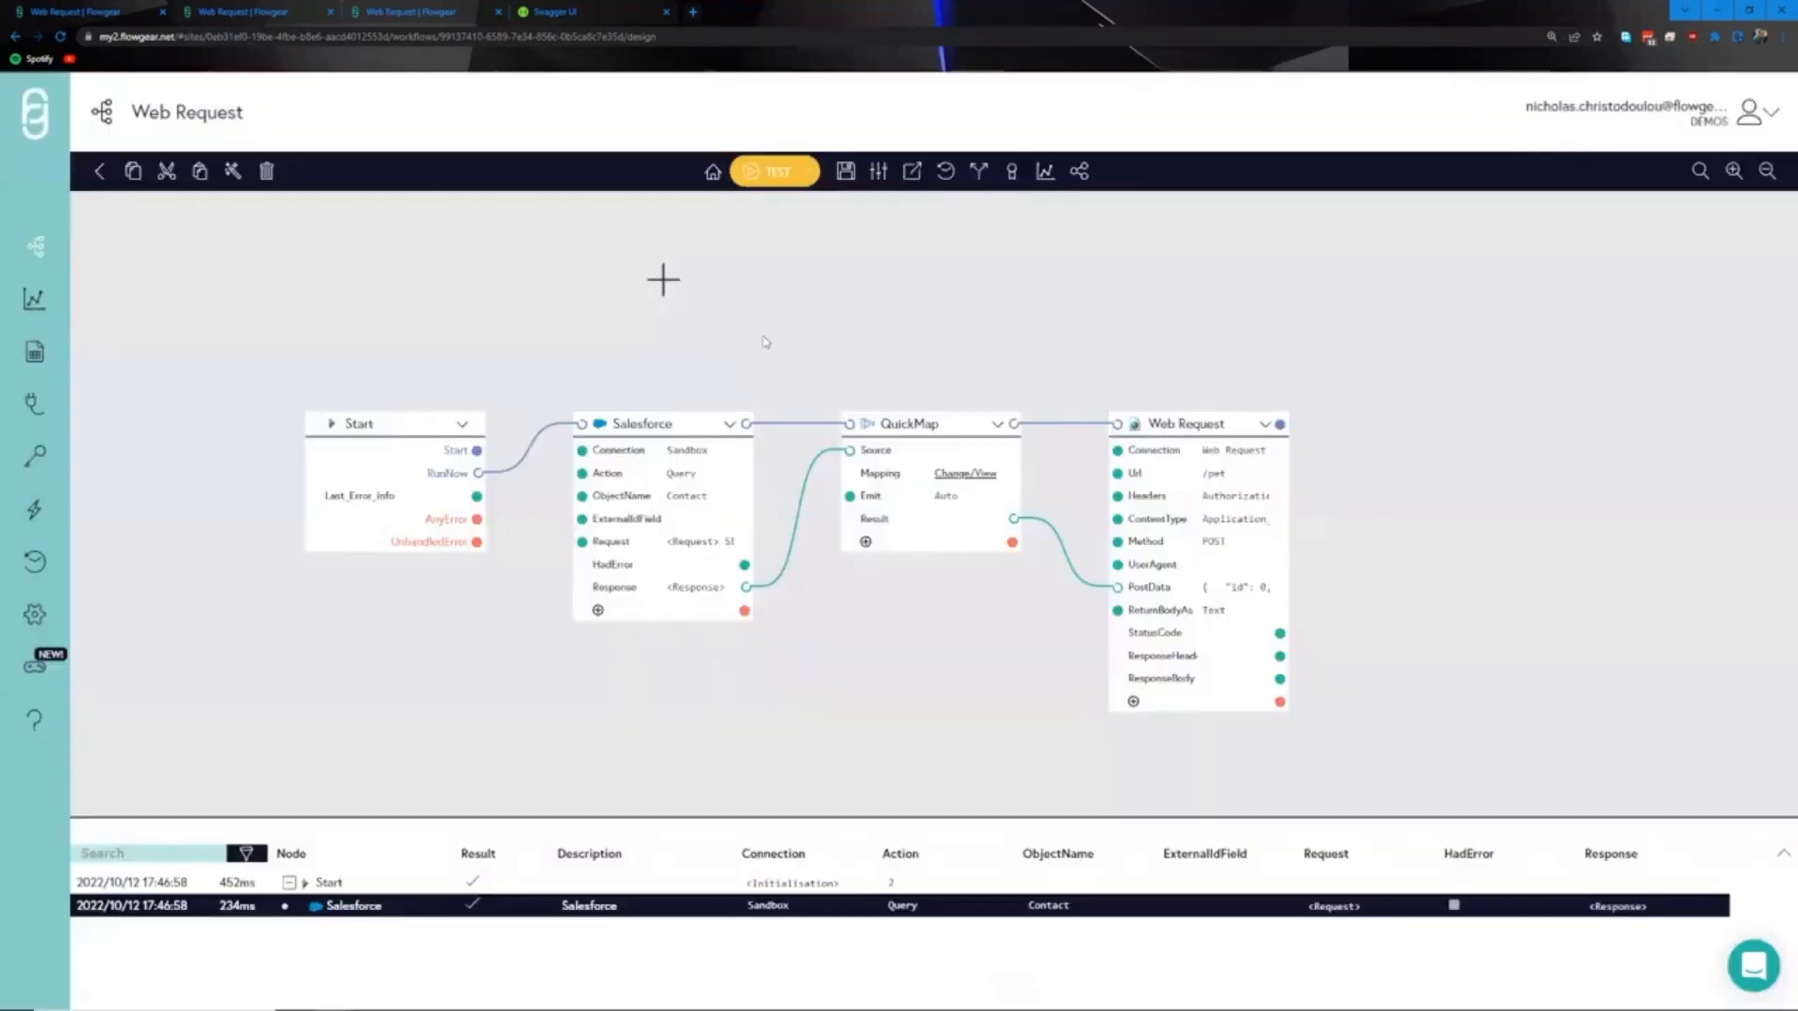
- Run the whole workflow and examine the raw value of the Salesforce node's logged Response
left_click(774, 178)
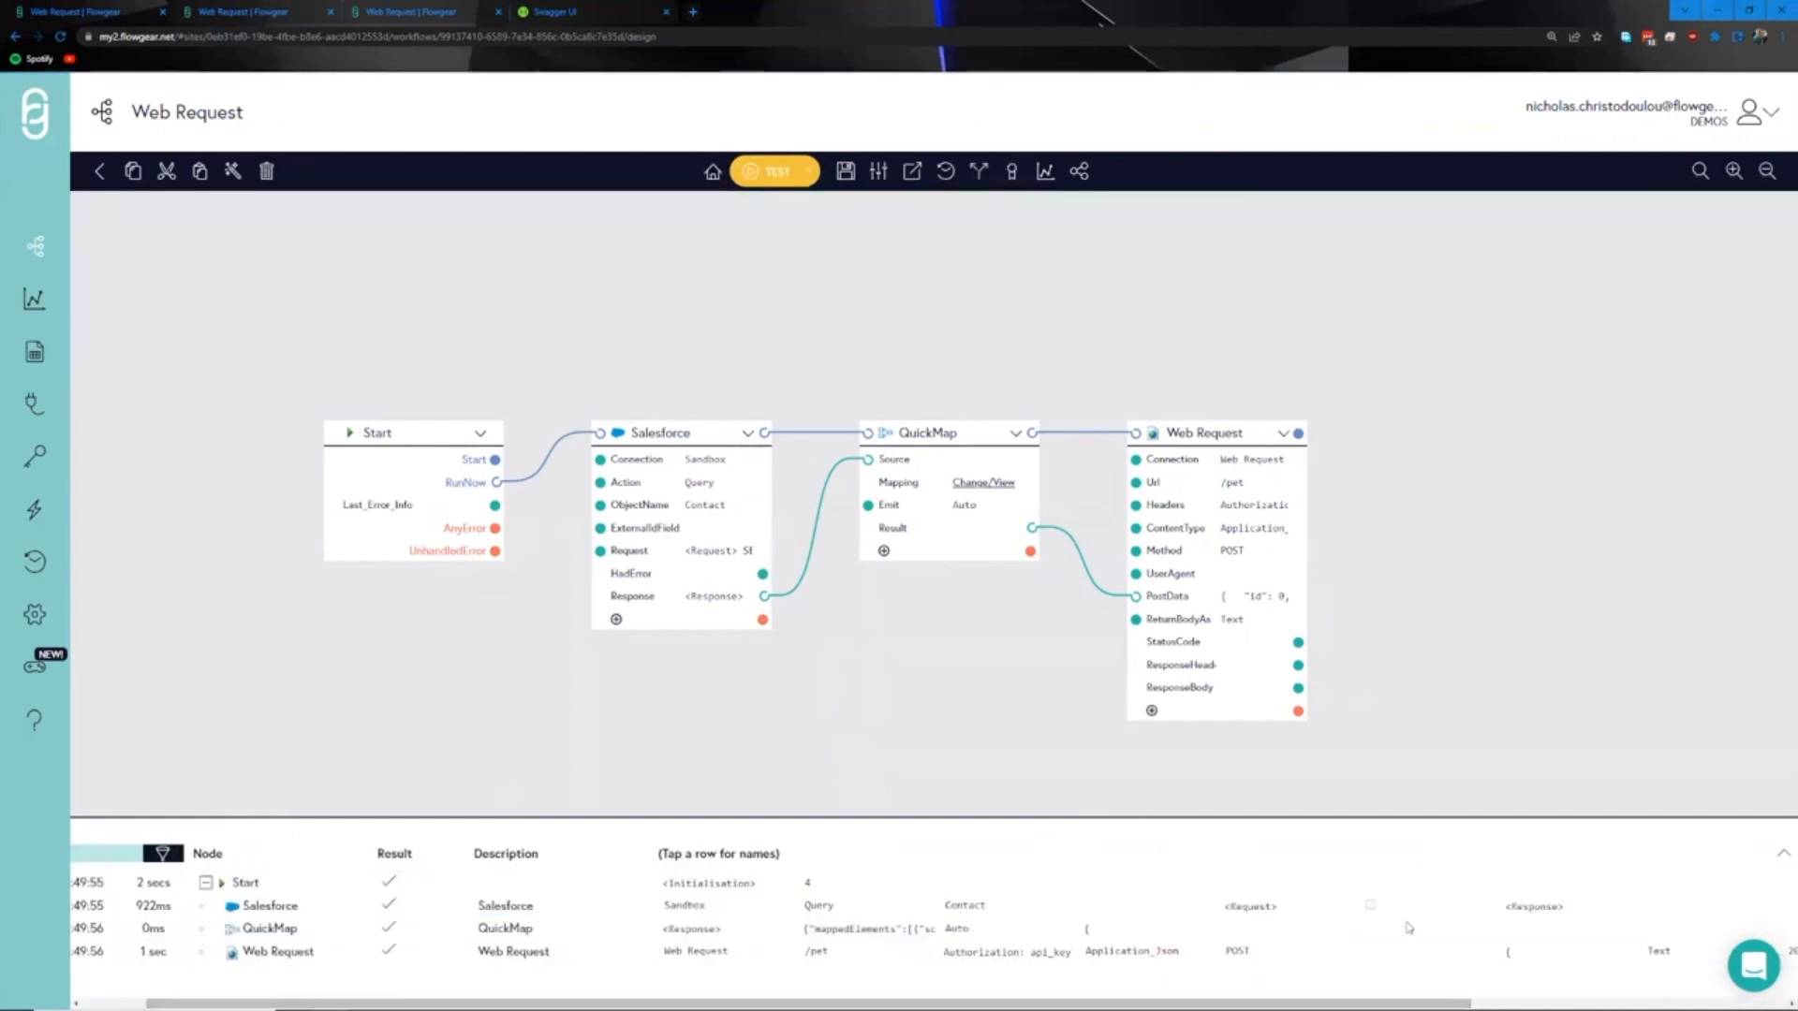
left_click(1510, 906)
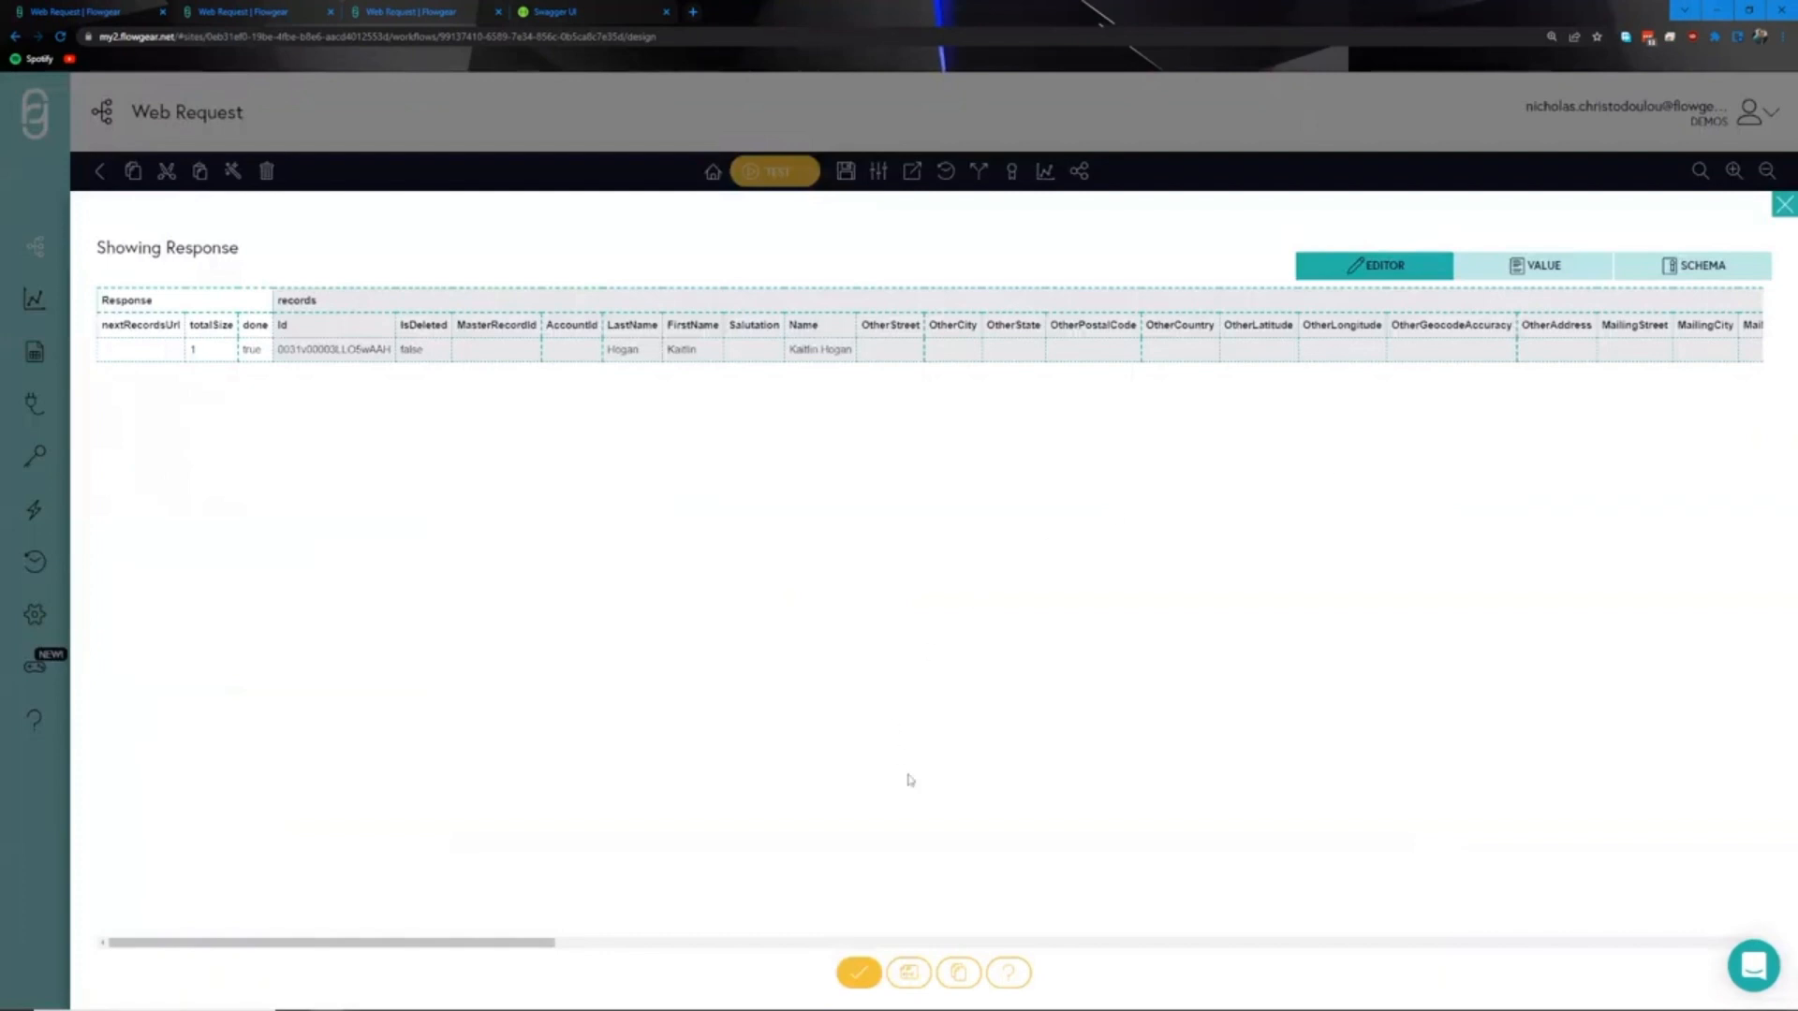
left_click(1517, 265)
scroll(857, 792, "down", 2)
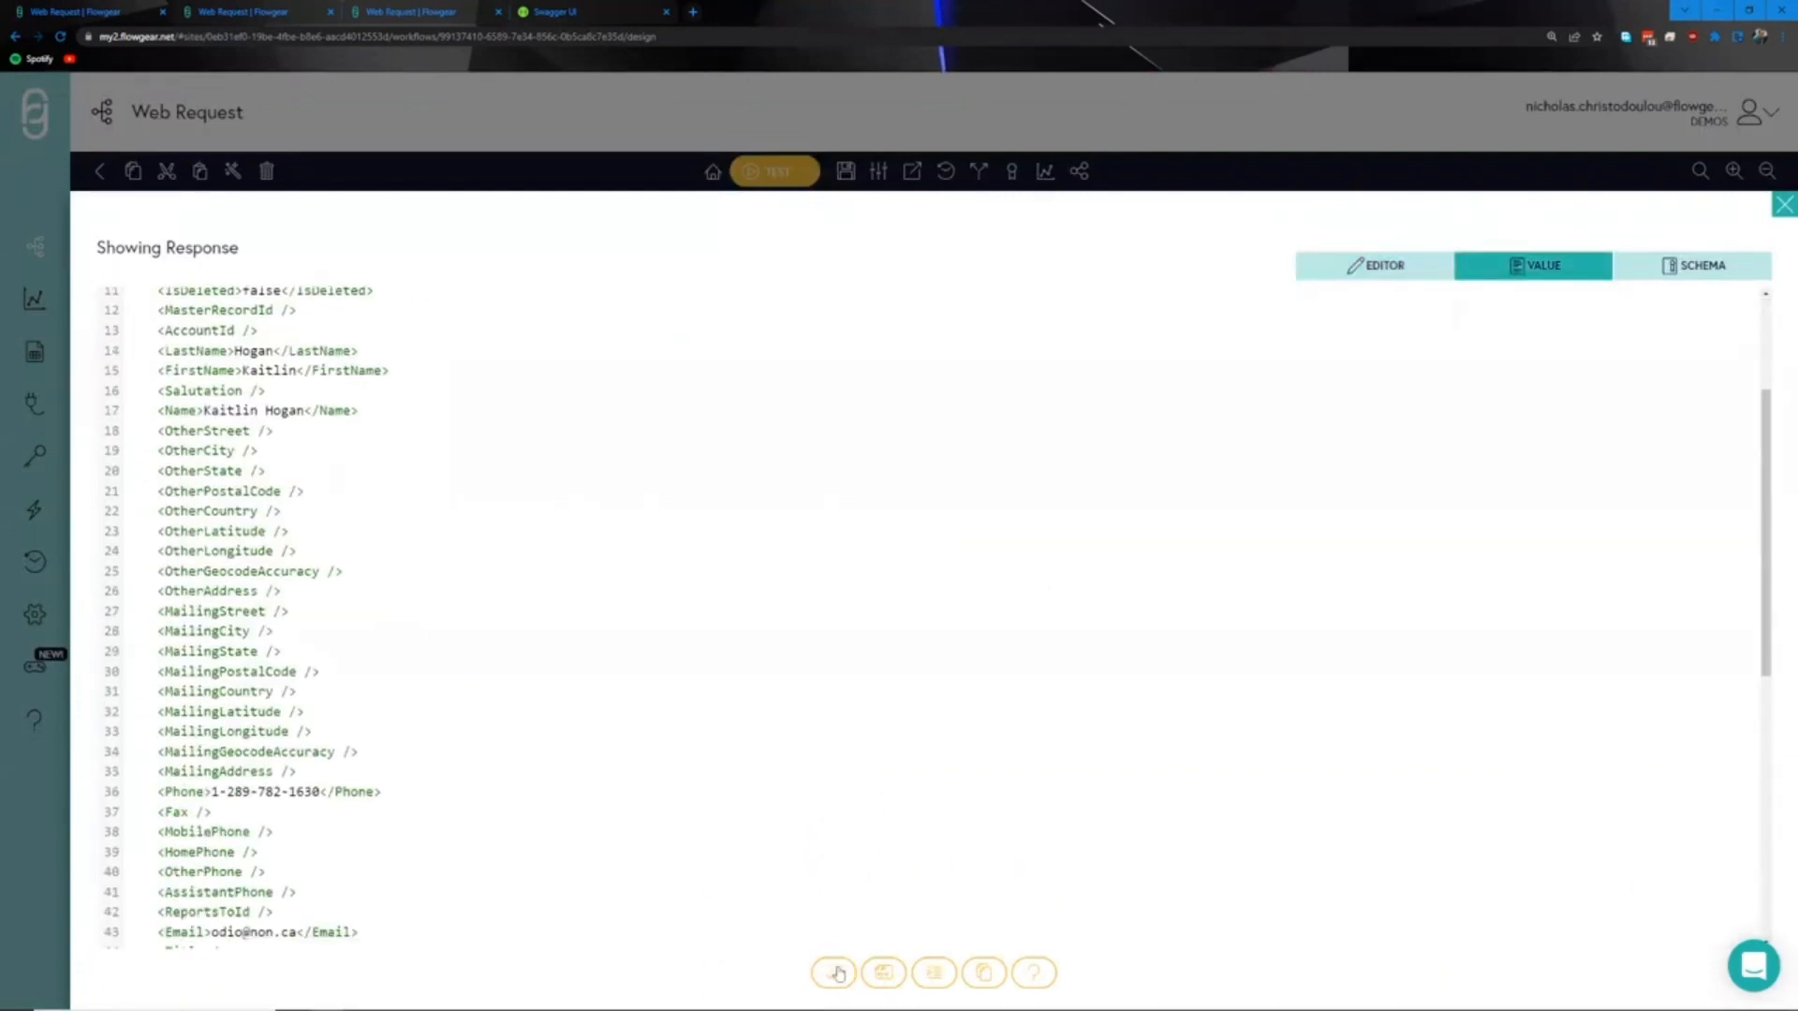
left_click(838, 970)
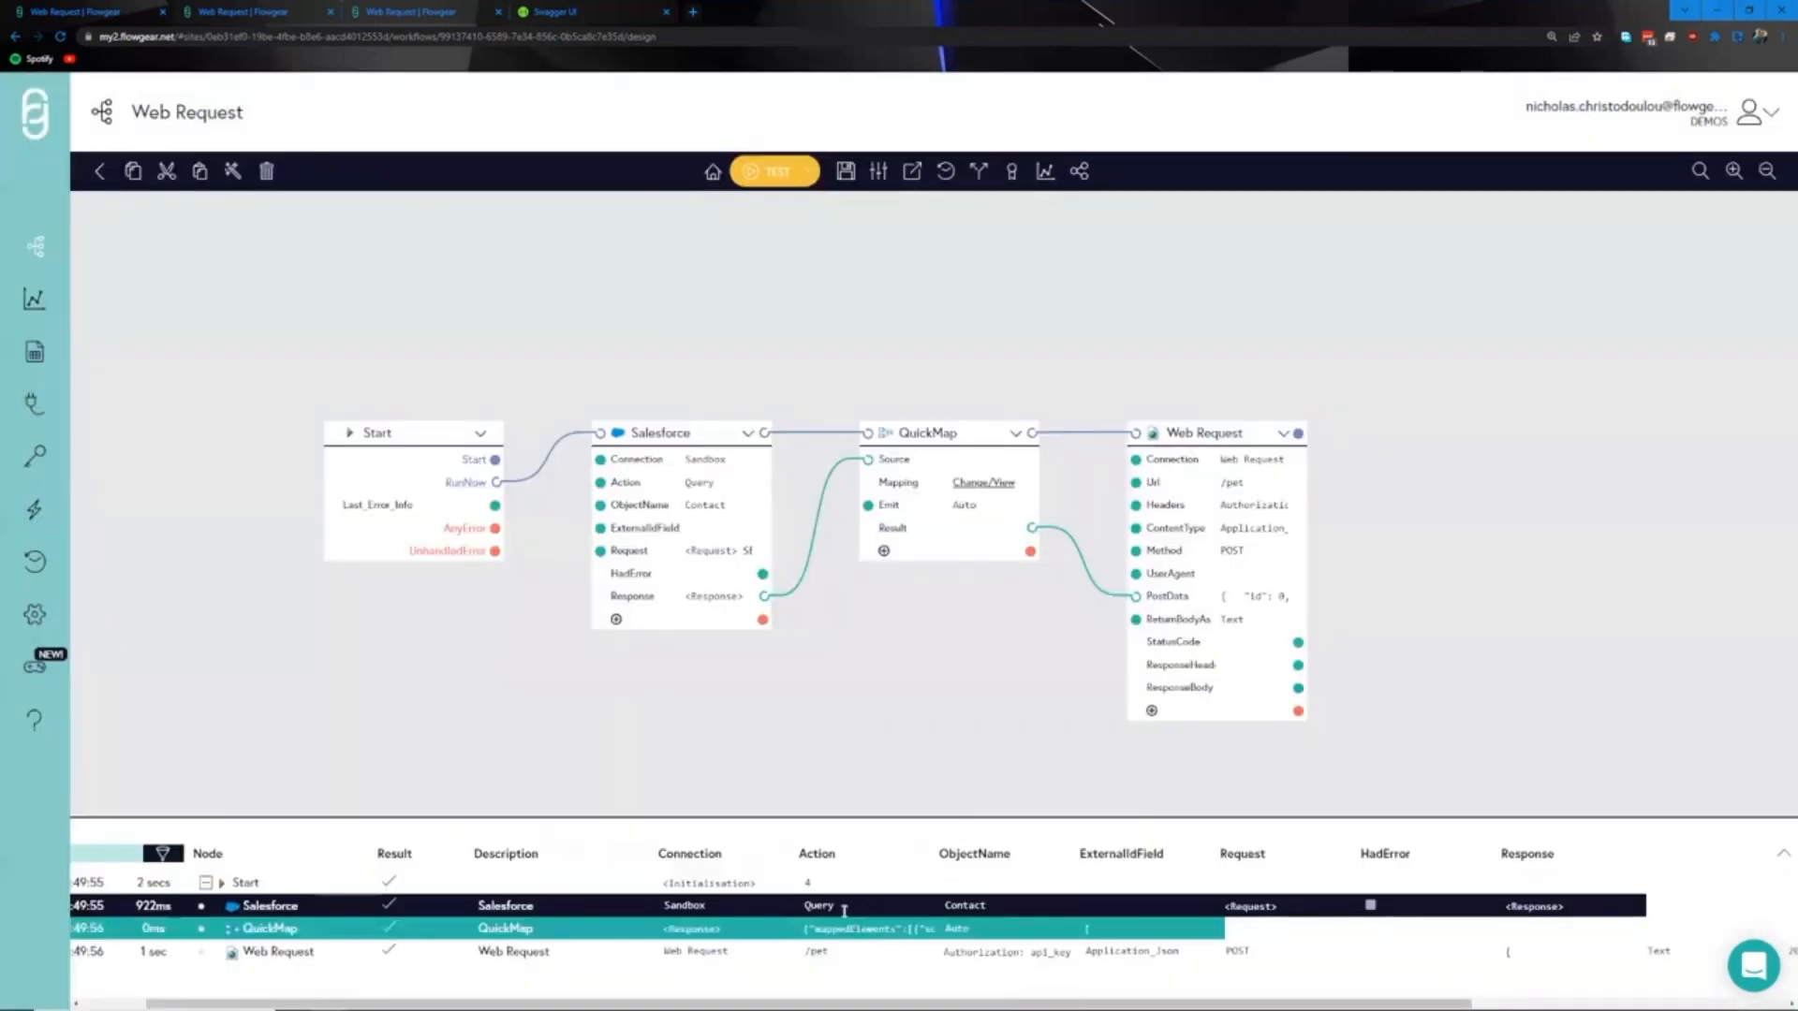
- Examine the raw value of the QuickMap node's logged Result
left_click(1115, 930)
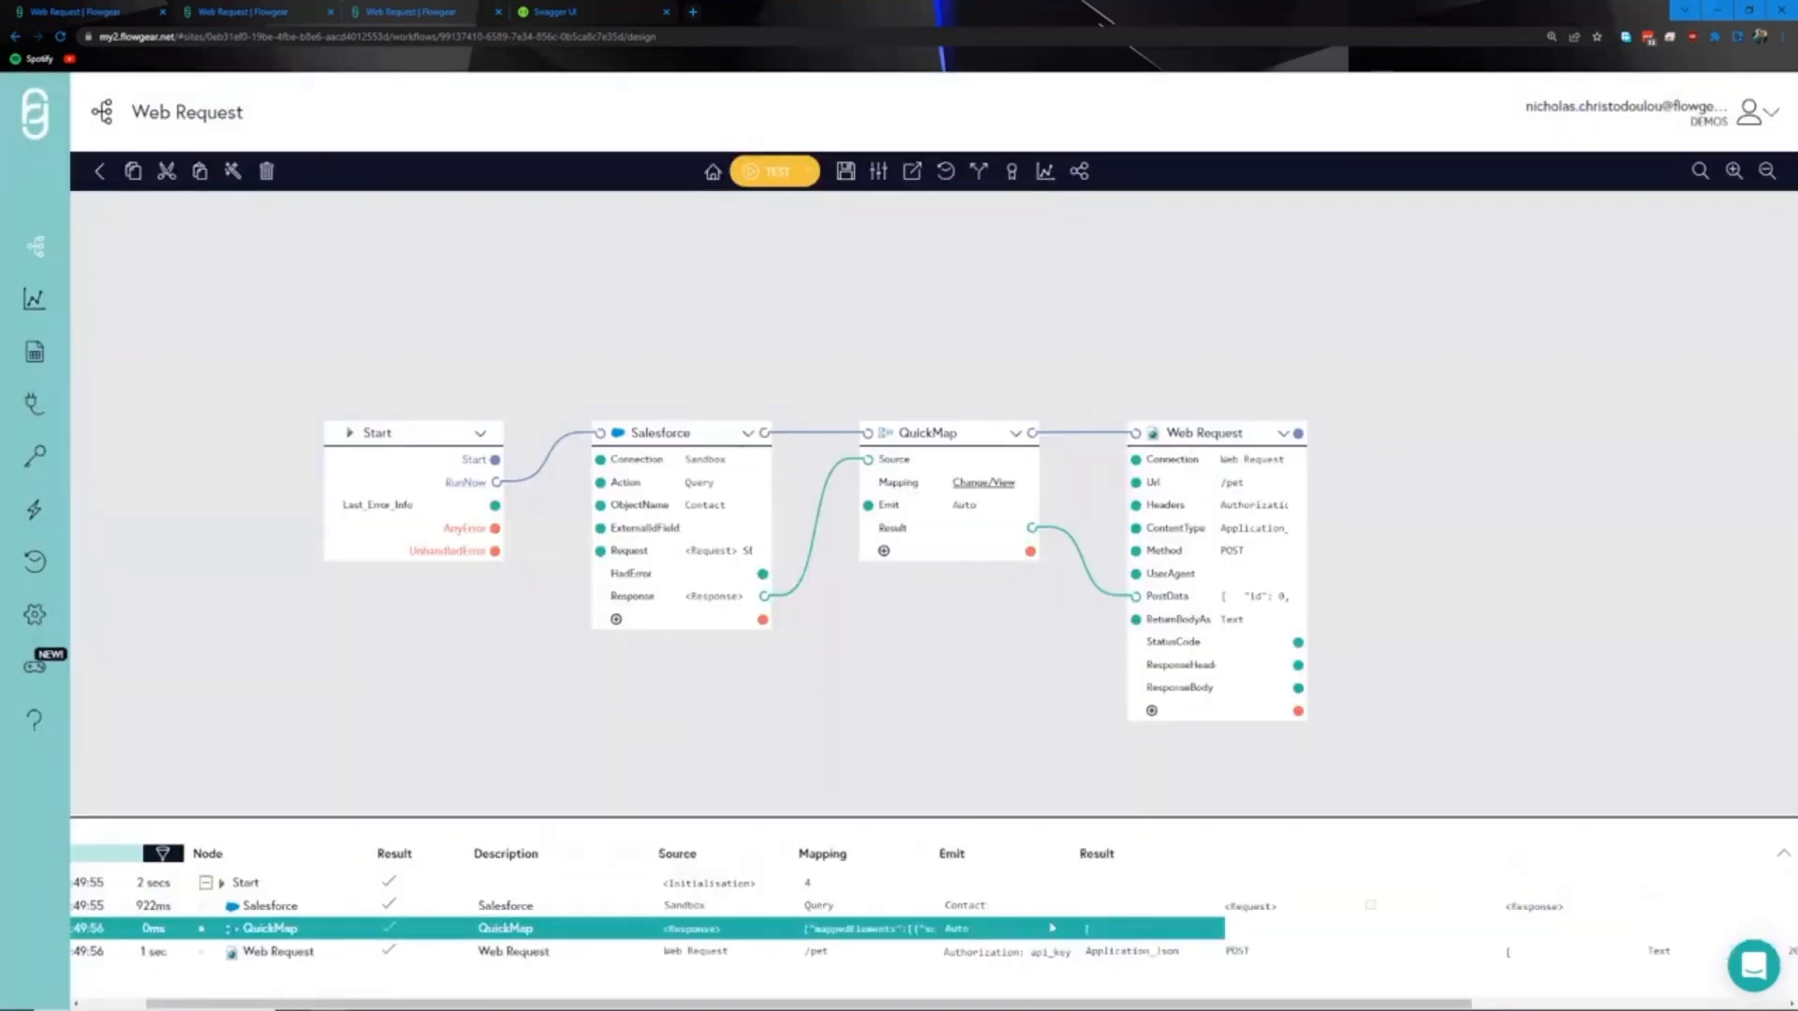
left_click(1119, 939)
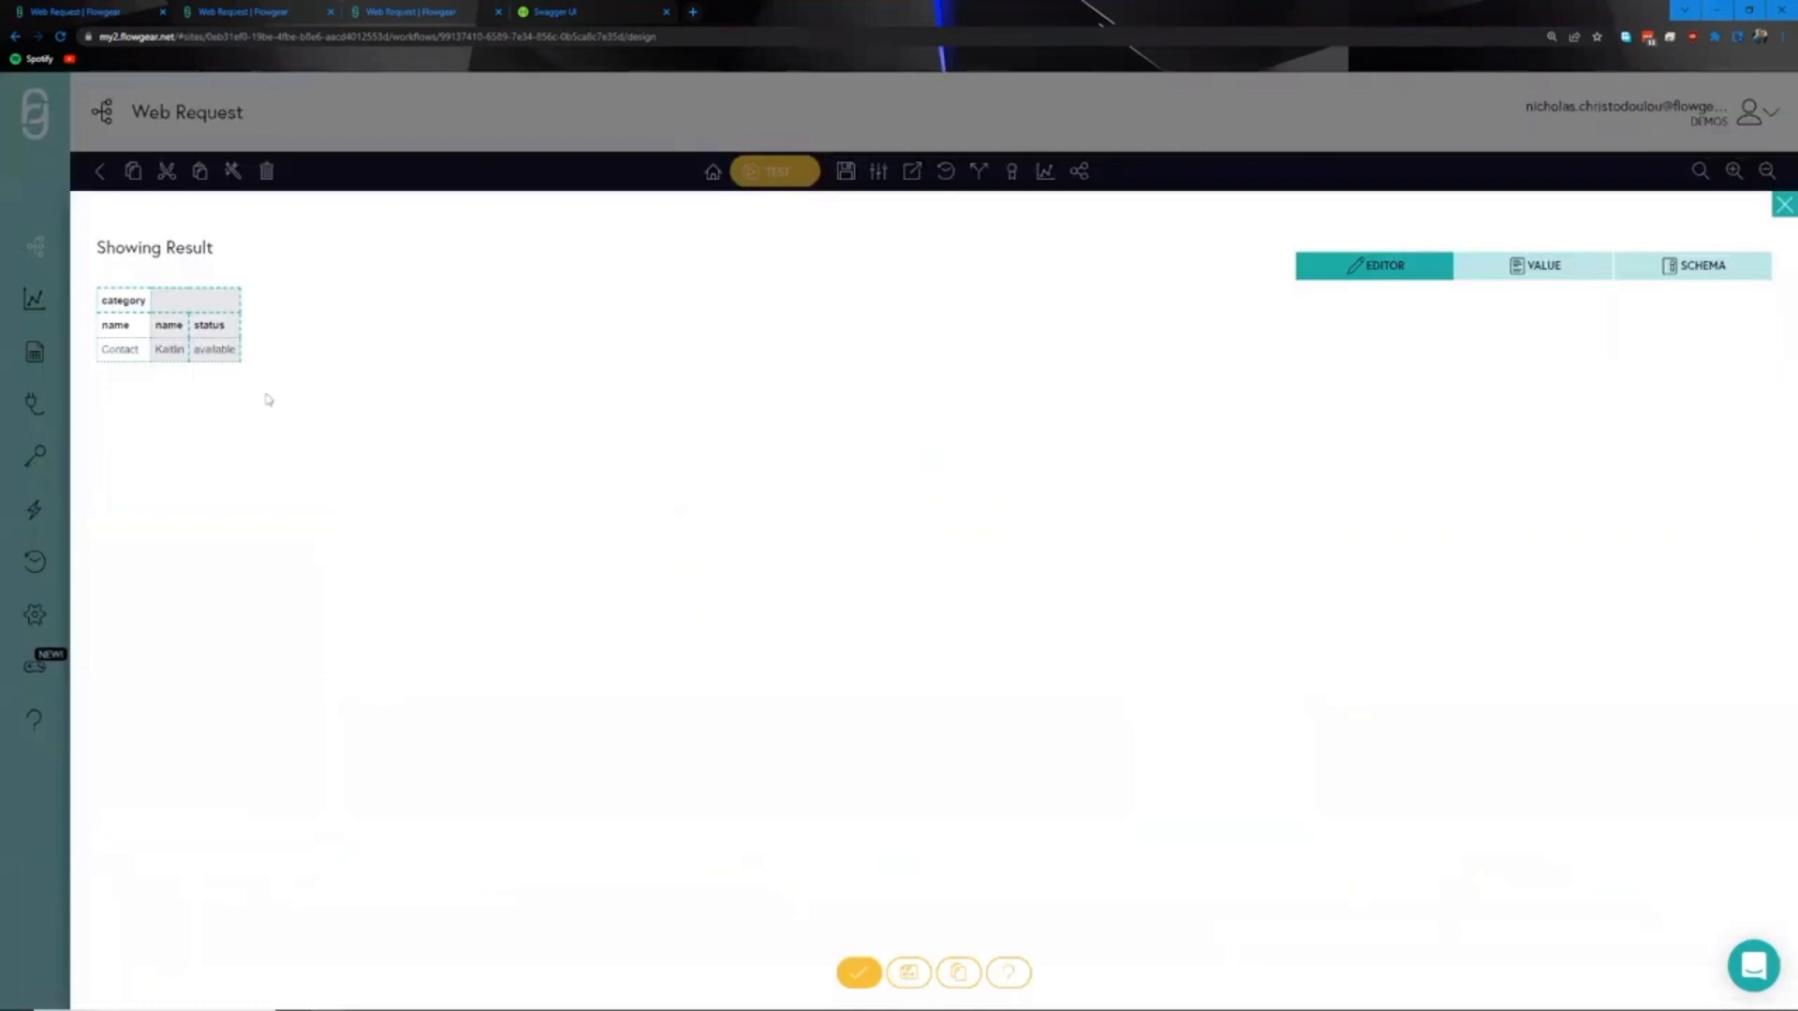
left_click(1463, 271)
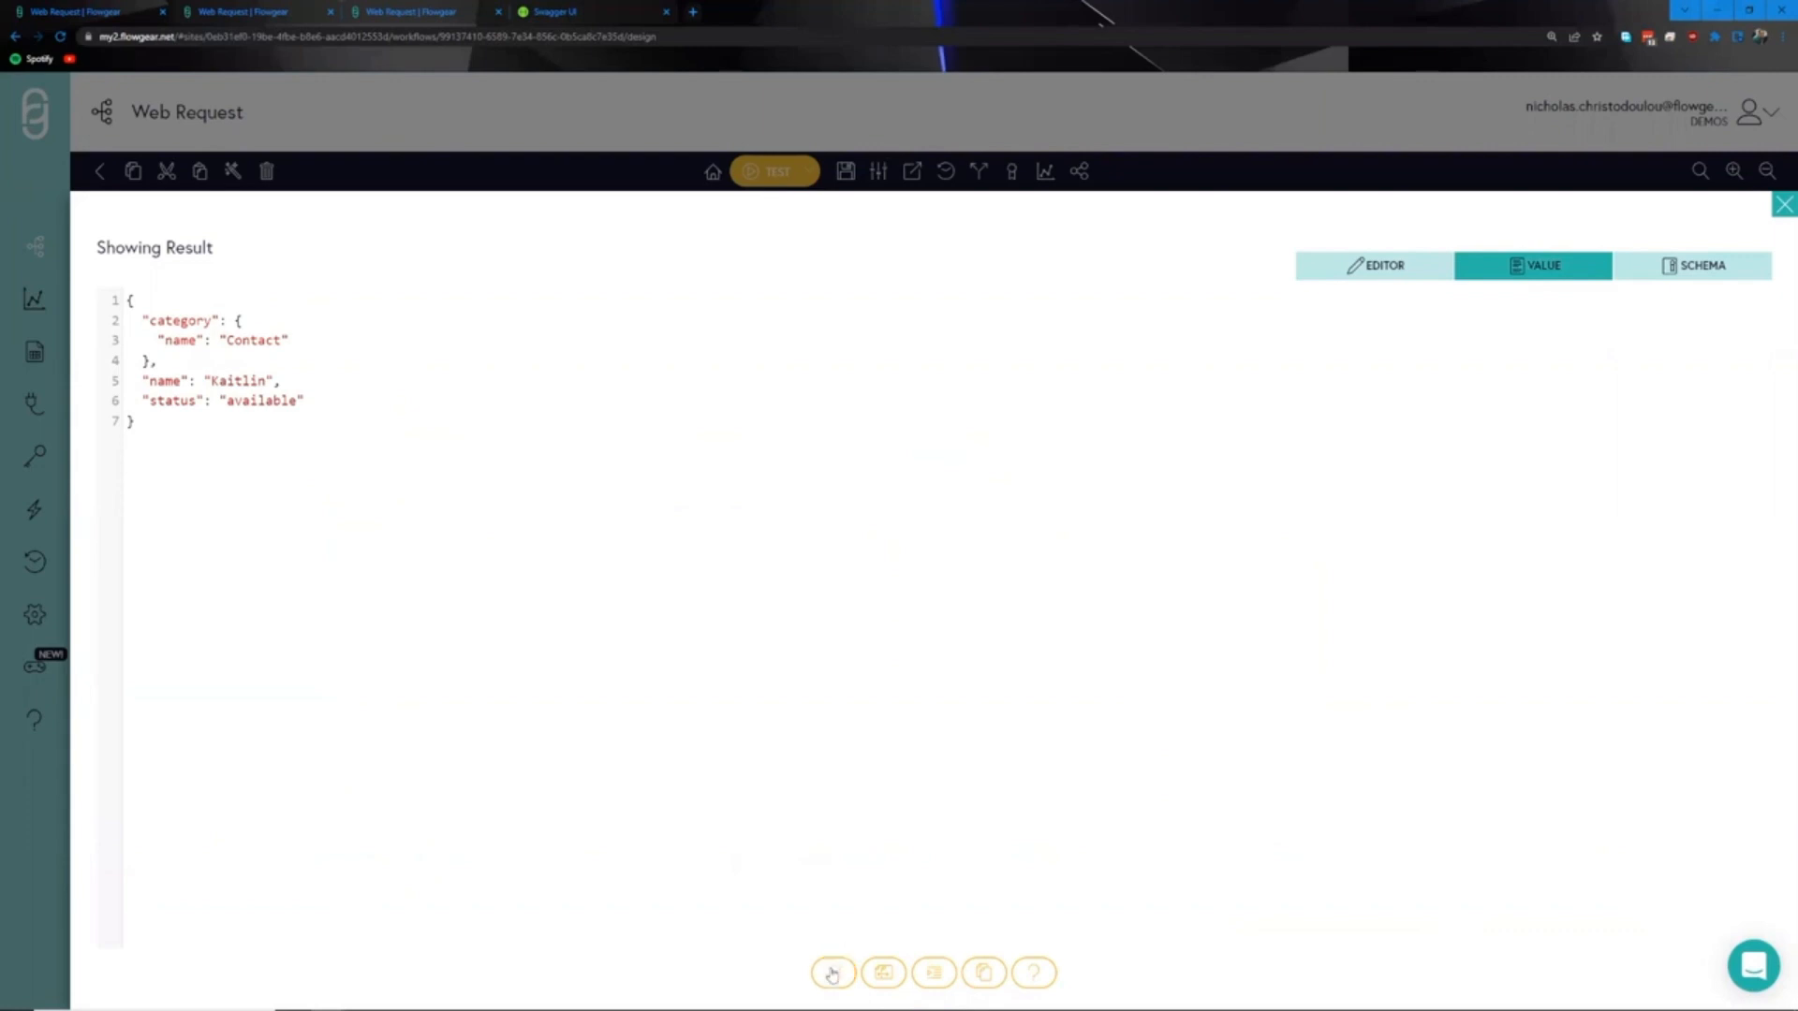
left_click(828, 974)
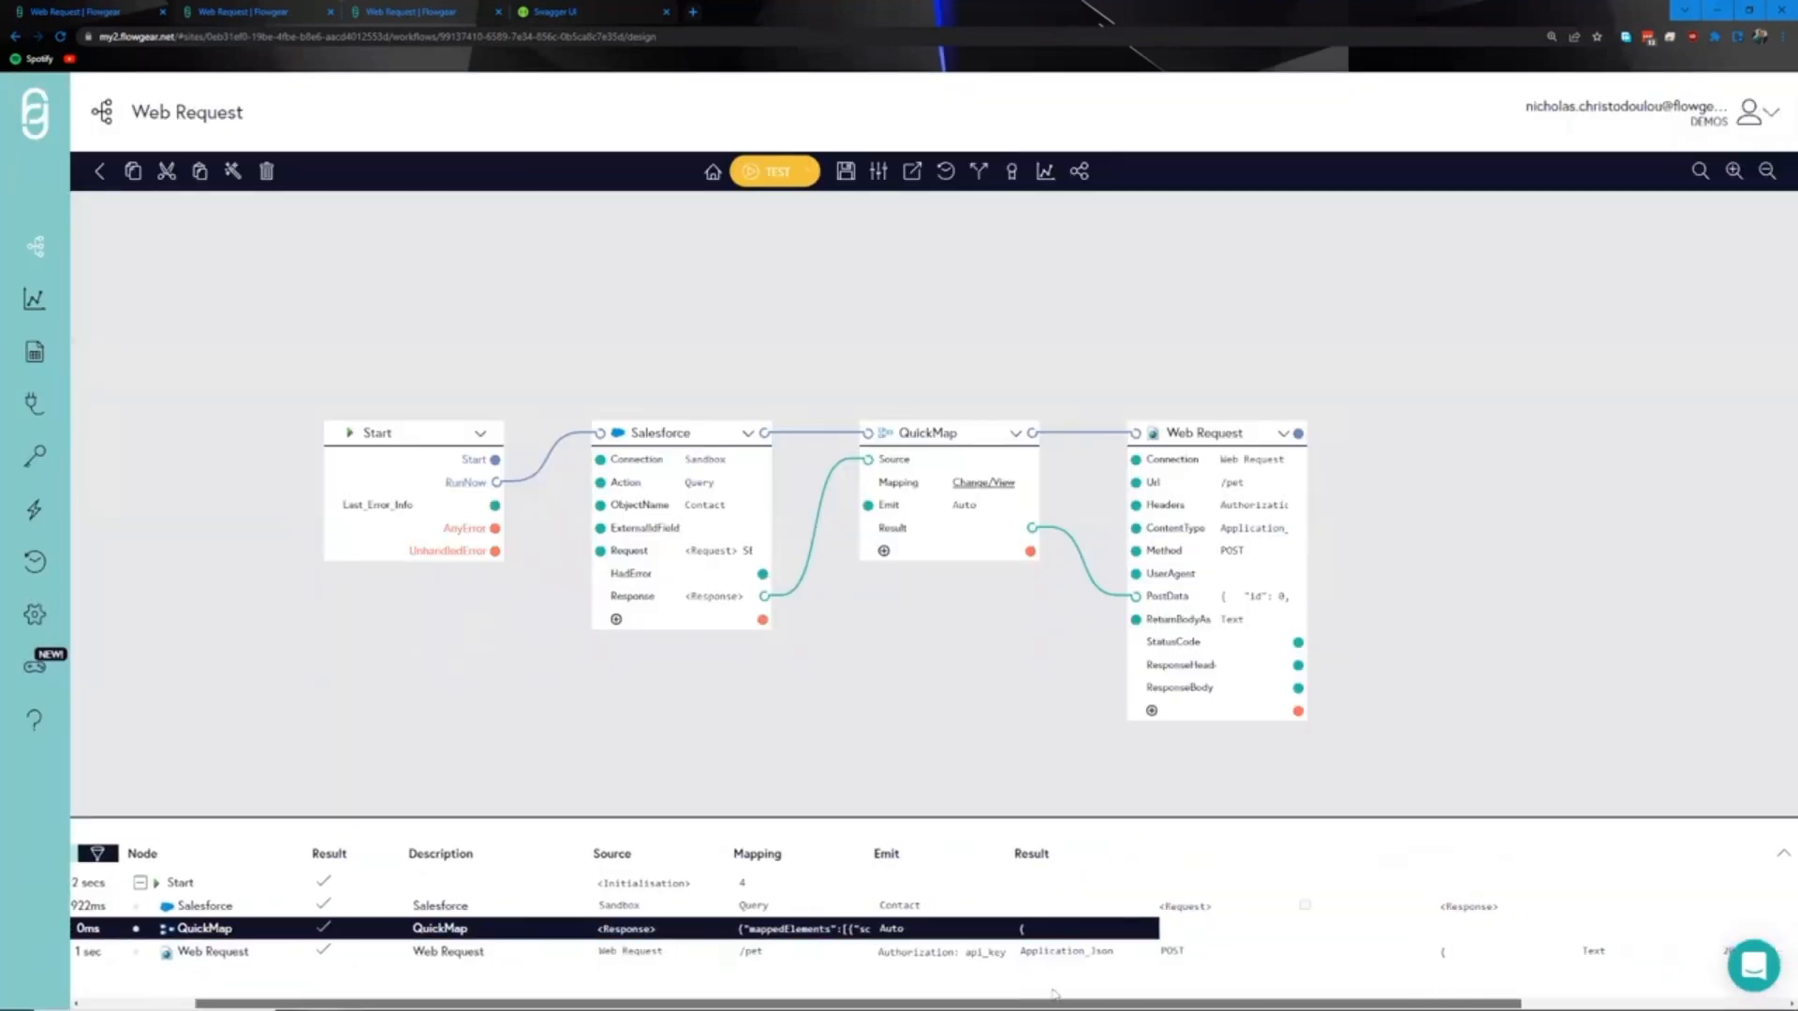
- Examine the Web Request node's logged values, including its ResponseBody
left_click(930, 955)
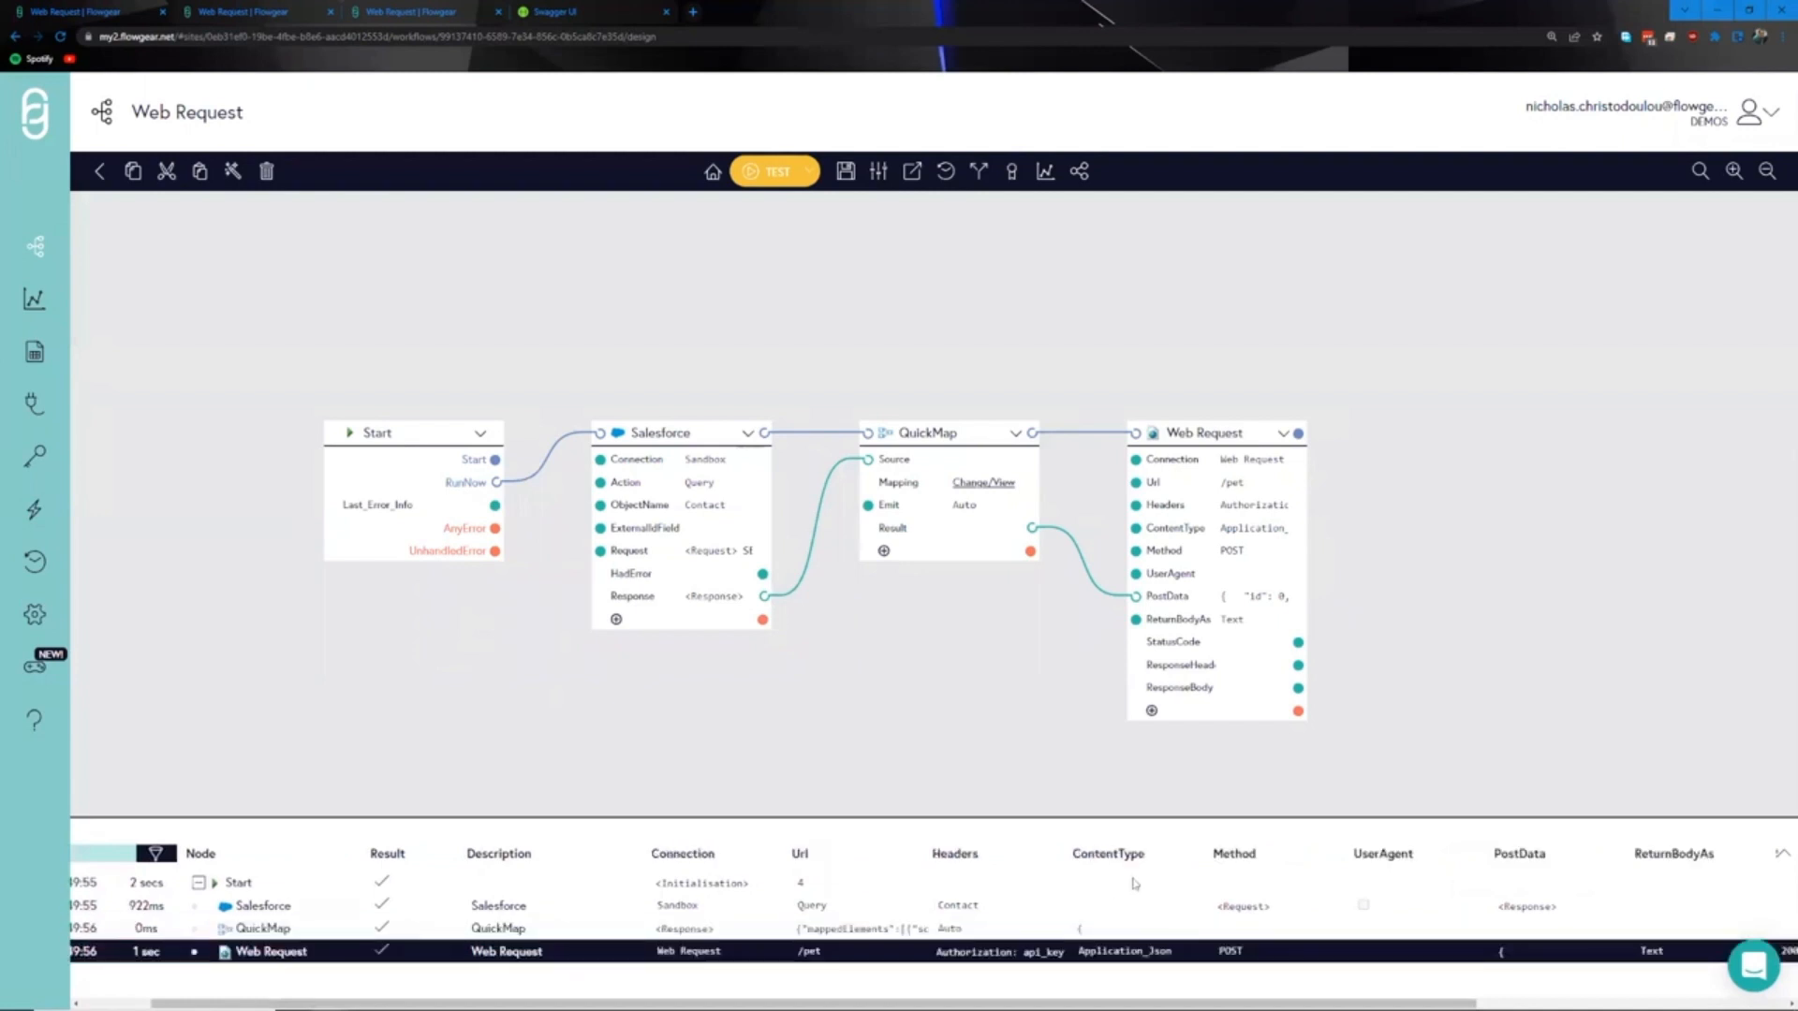
left_click_drag(922, 713, 795, 704)
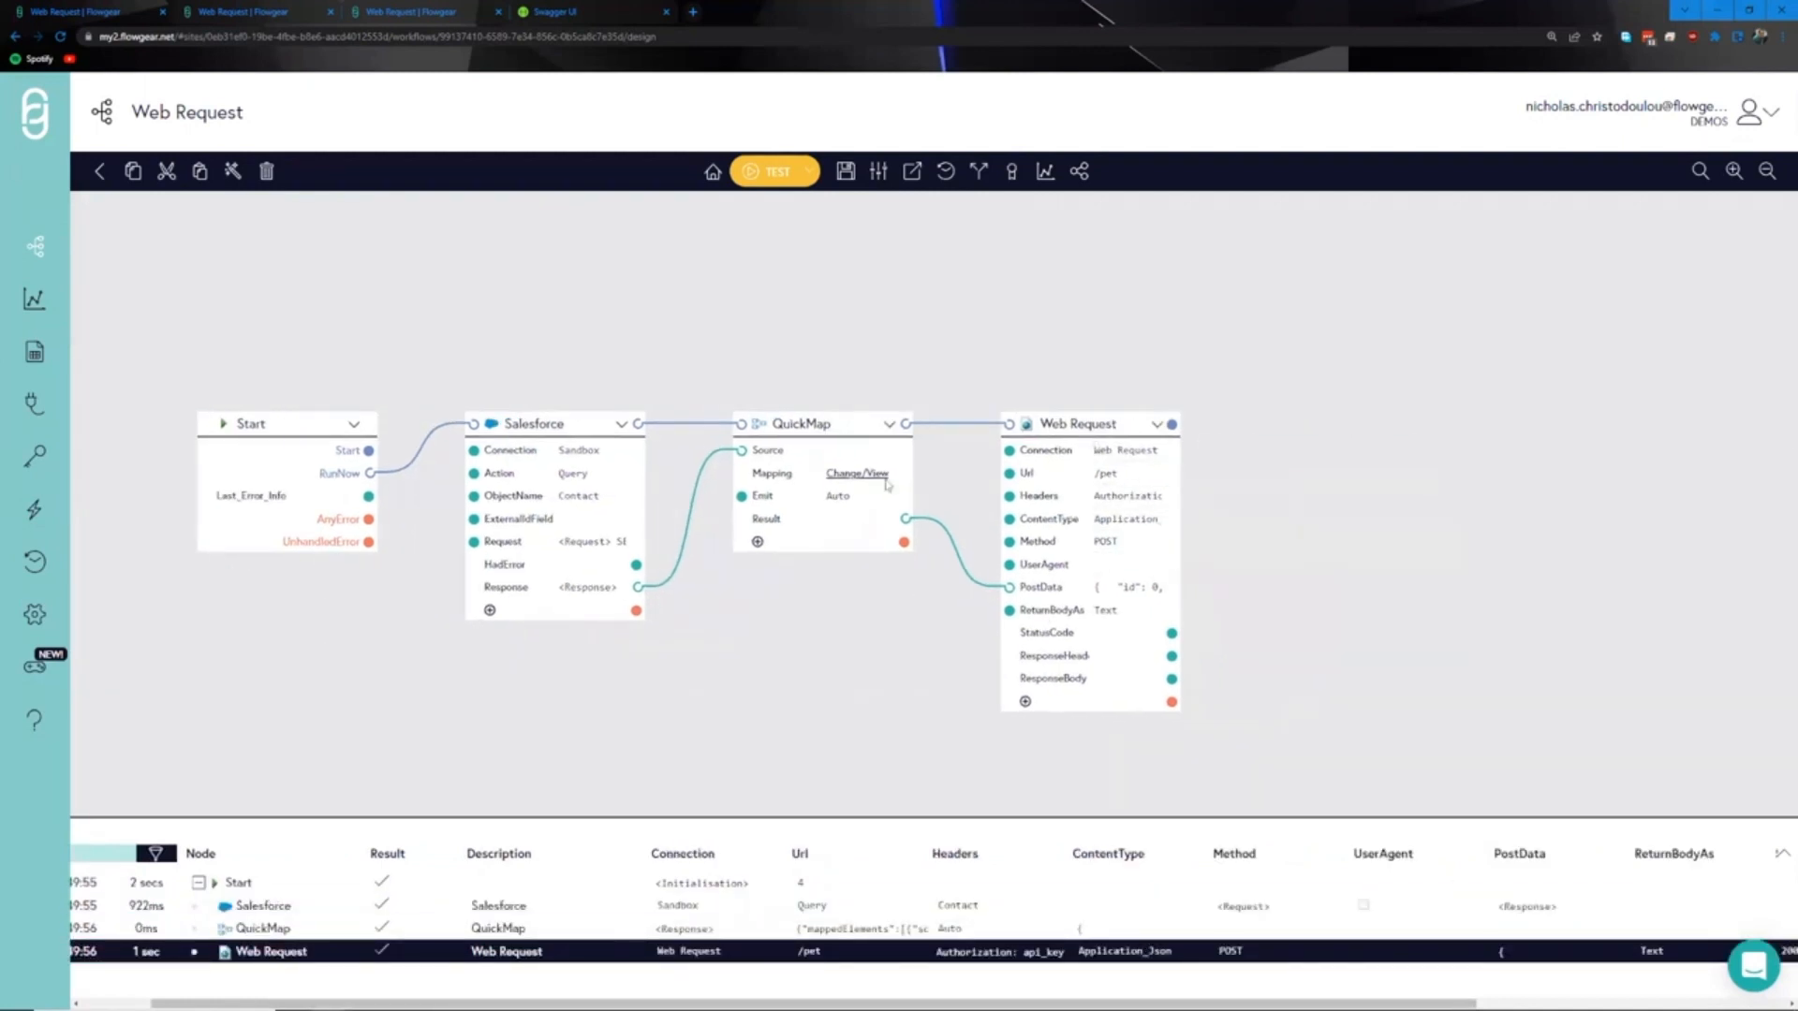
left_click_drag(967, 659, 889, 667)
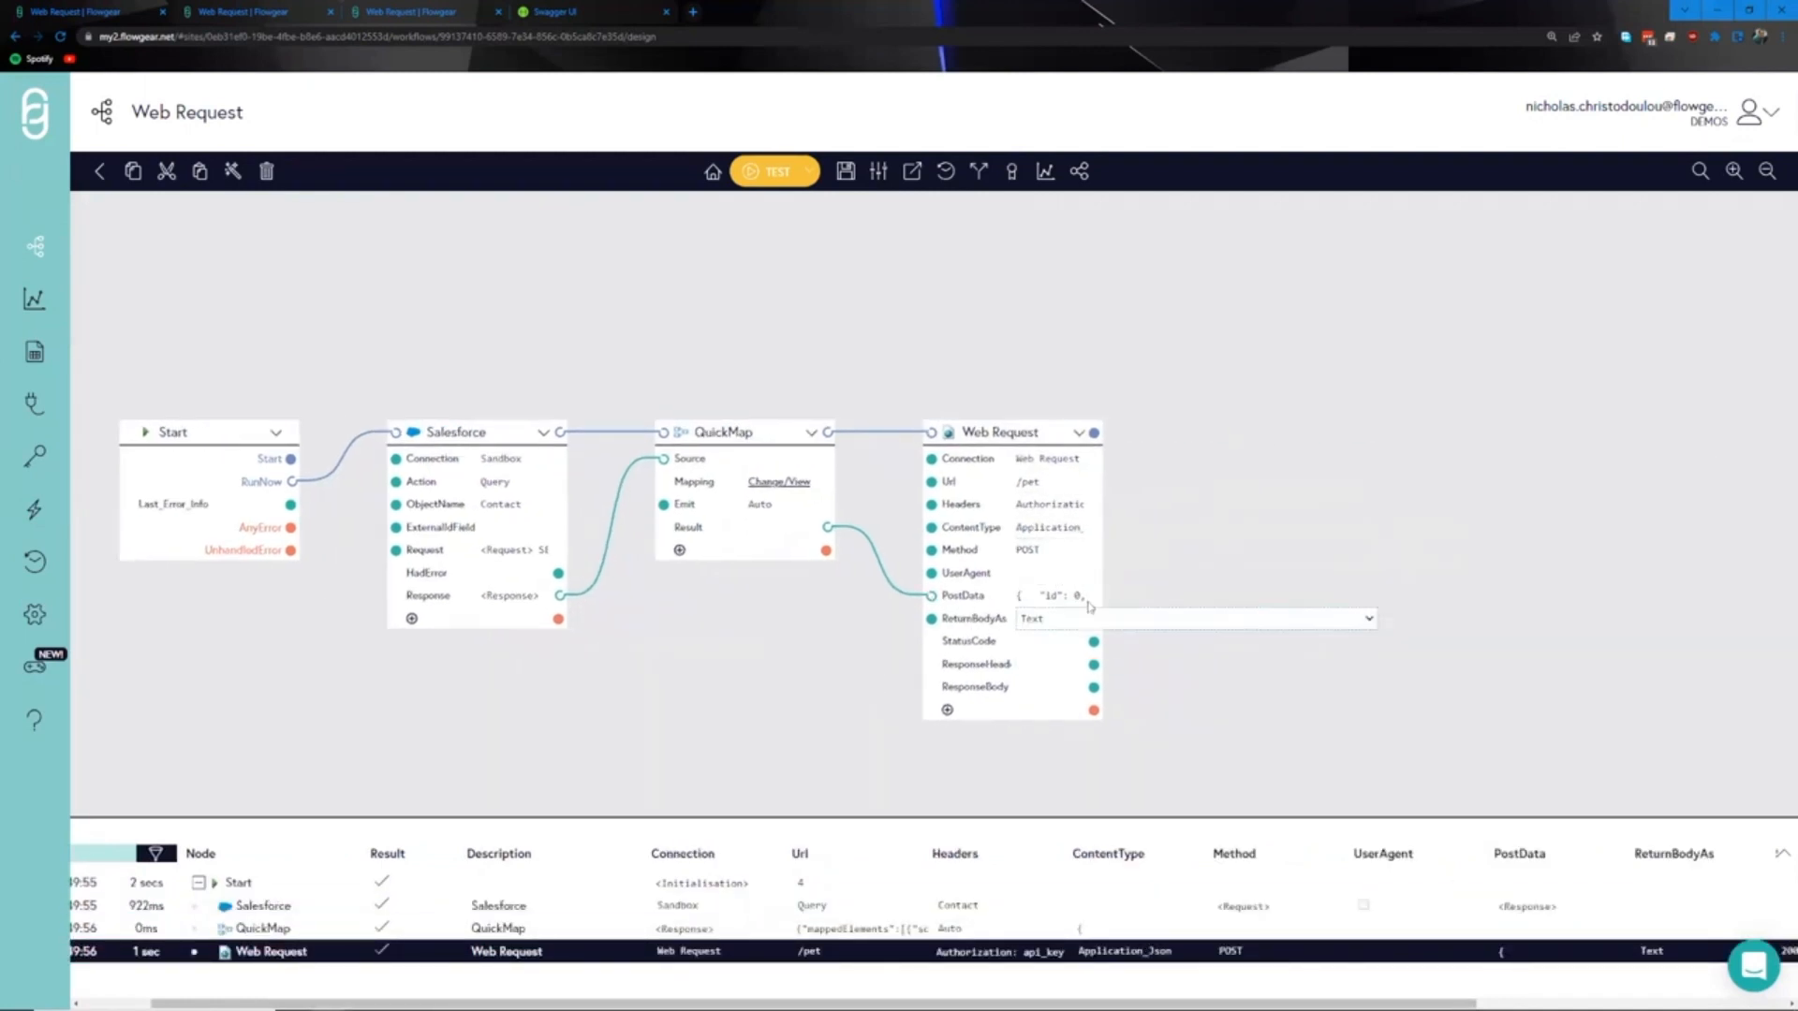
left_click_drag(1276, 449, 1168, 449)
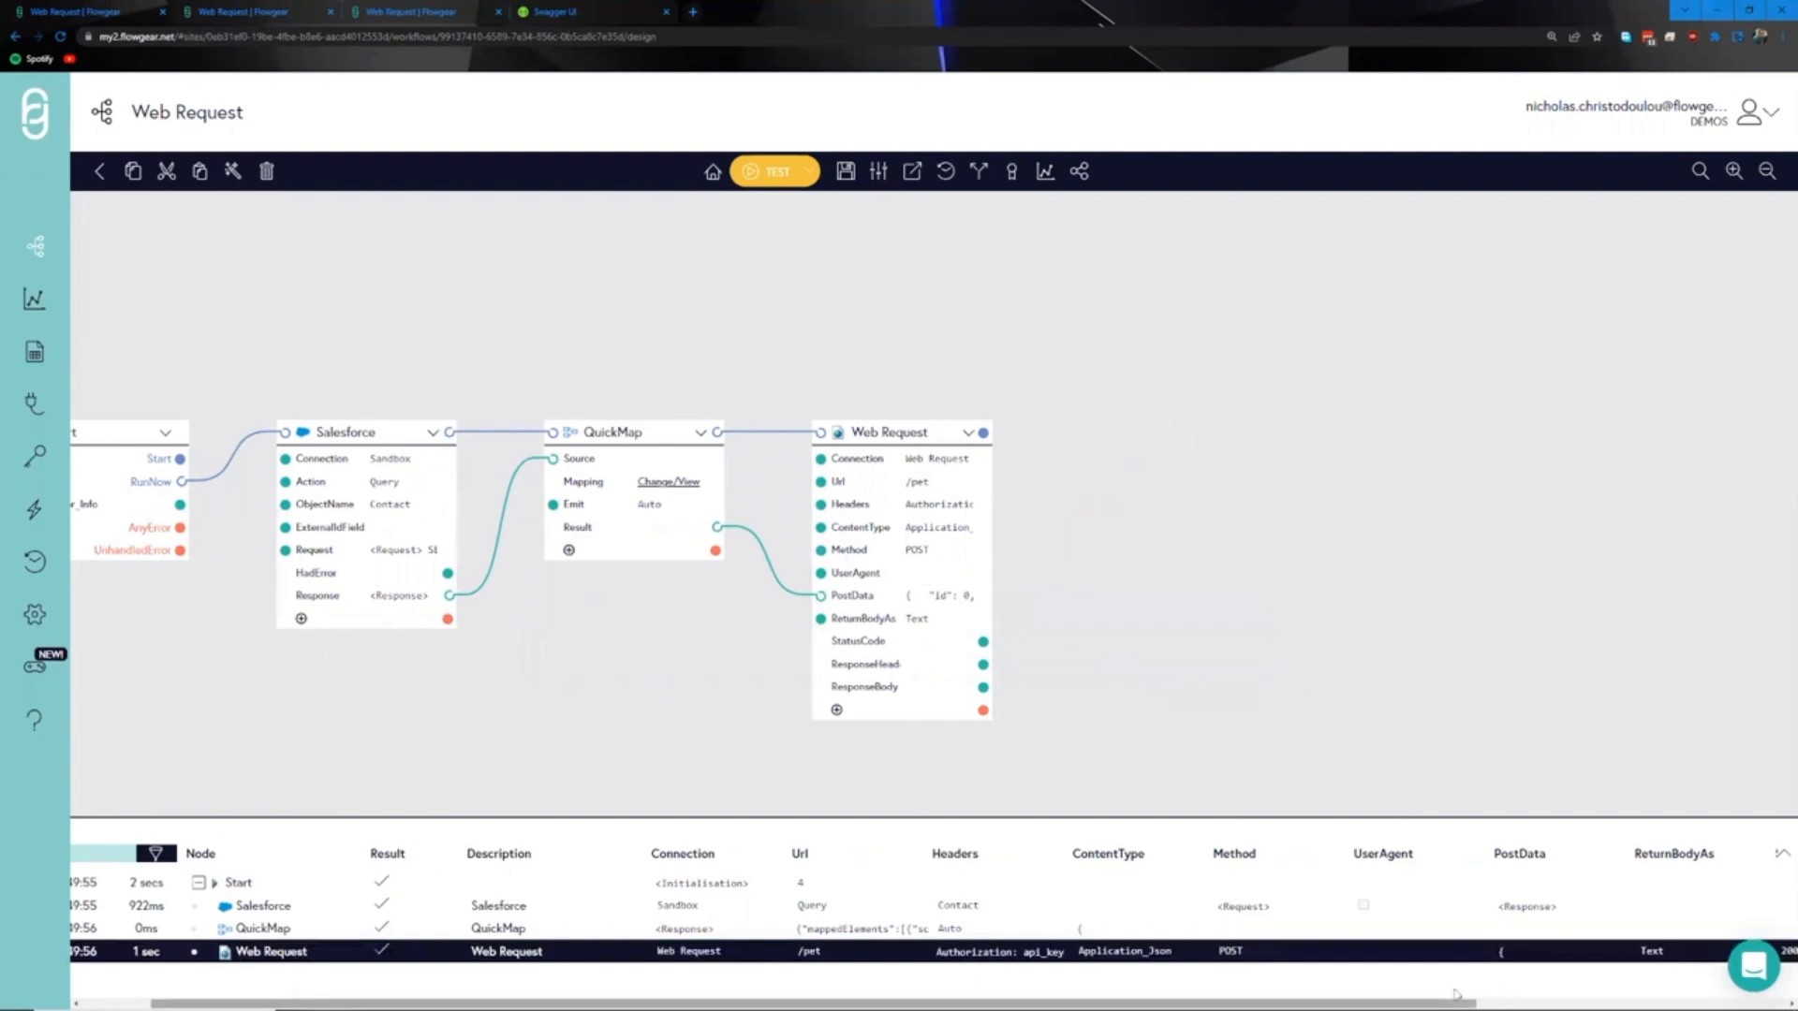
left_click_drag(1456, 1002, 1766, 1002)
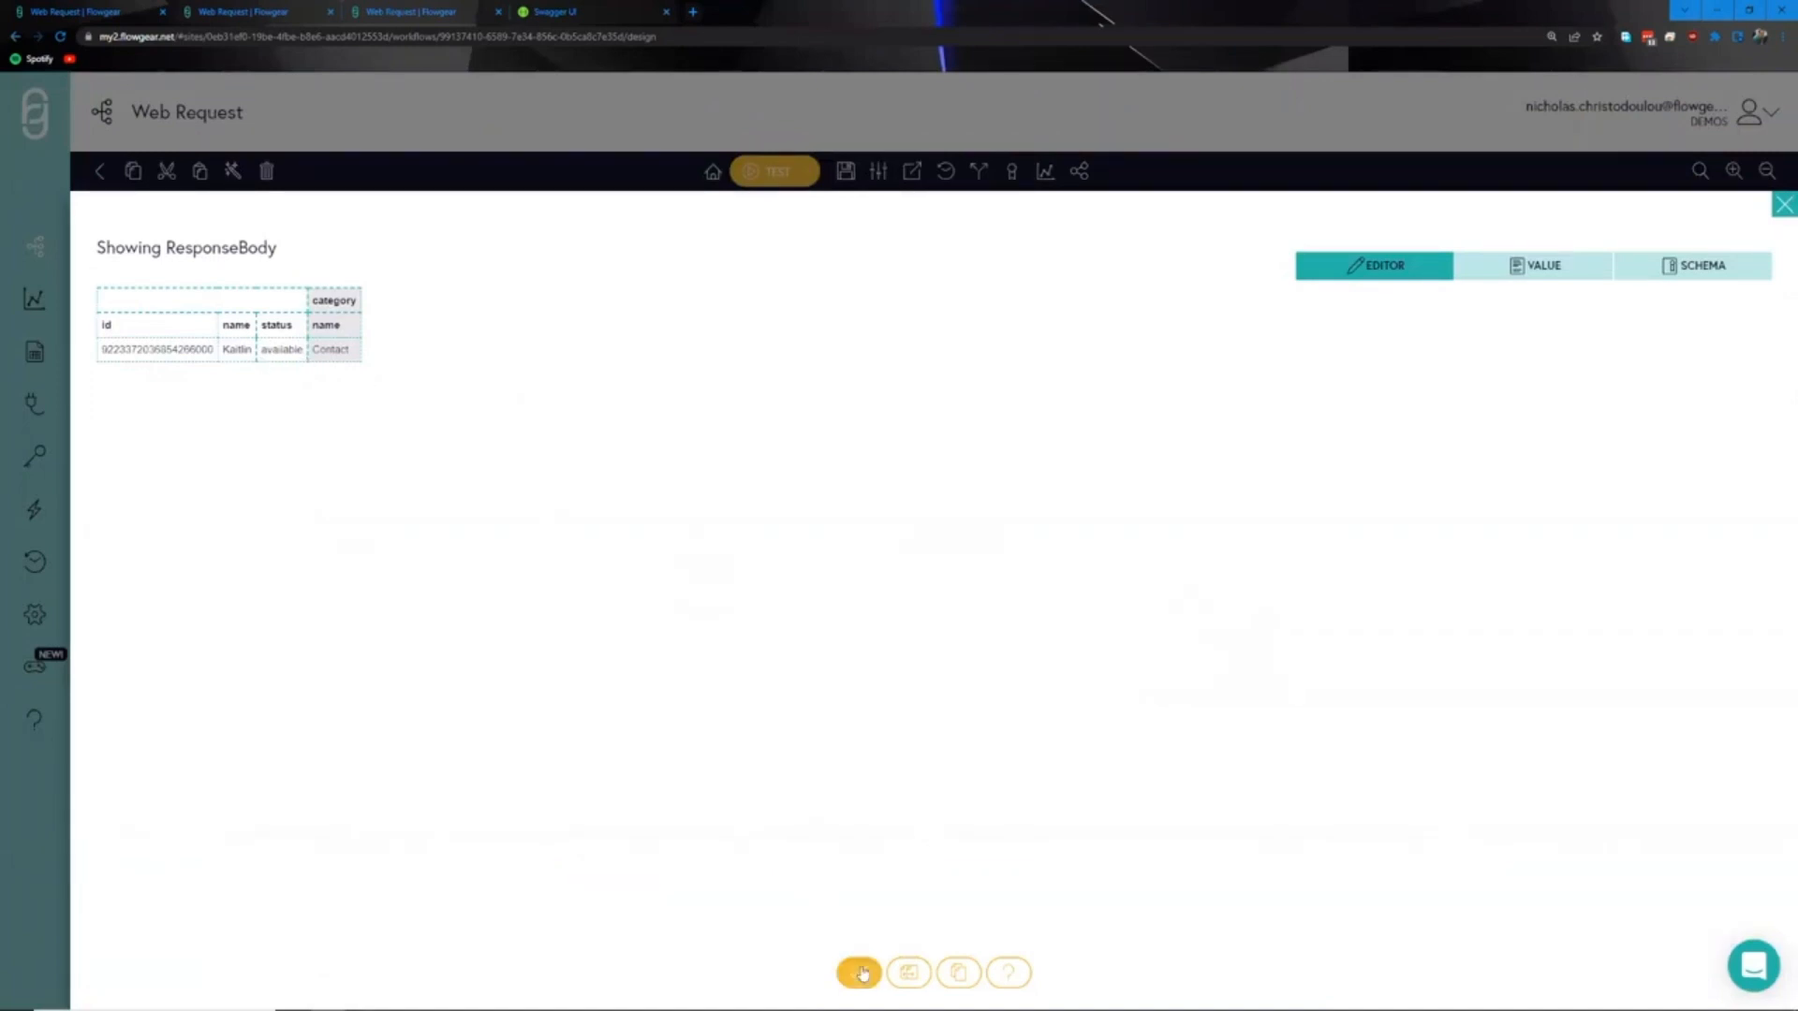
left_click(860, 973)
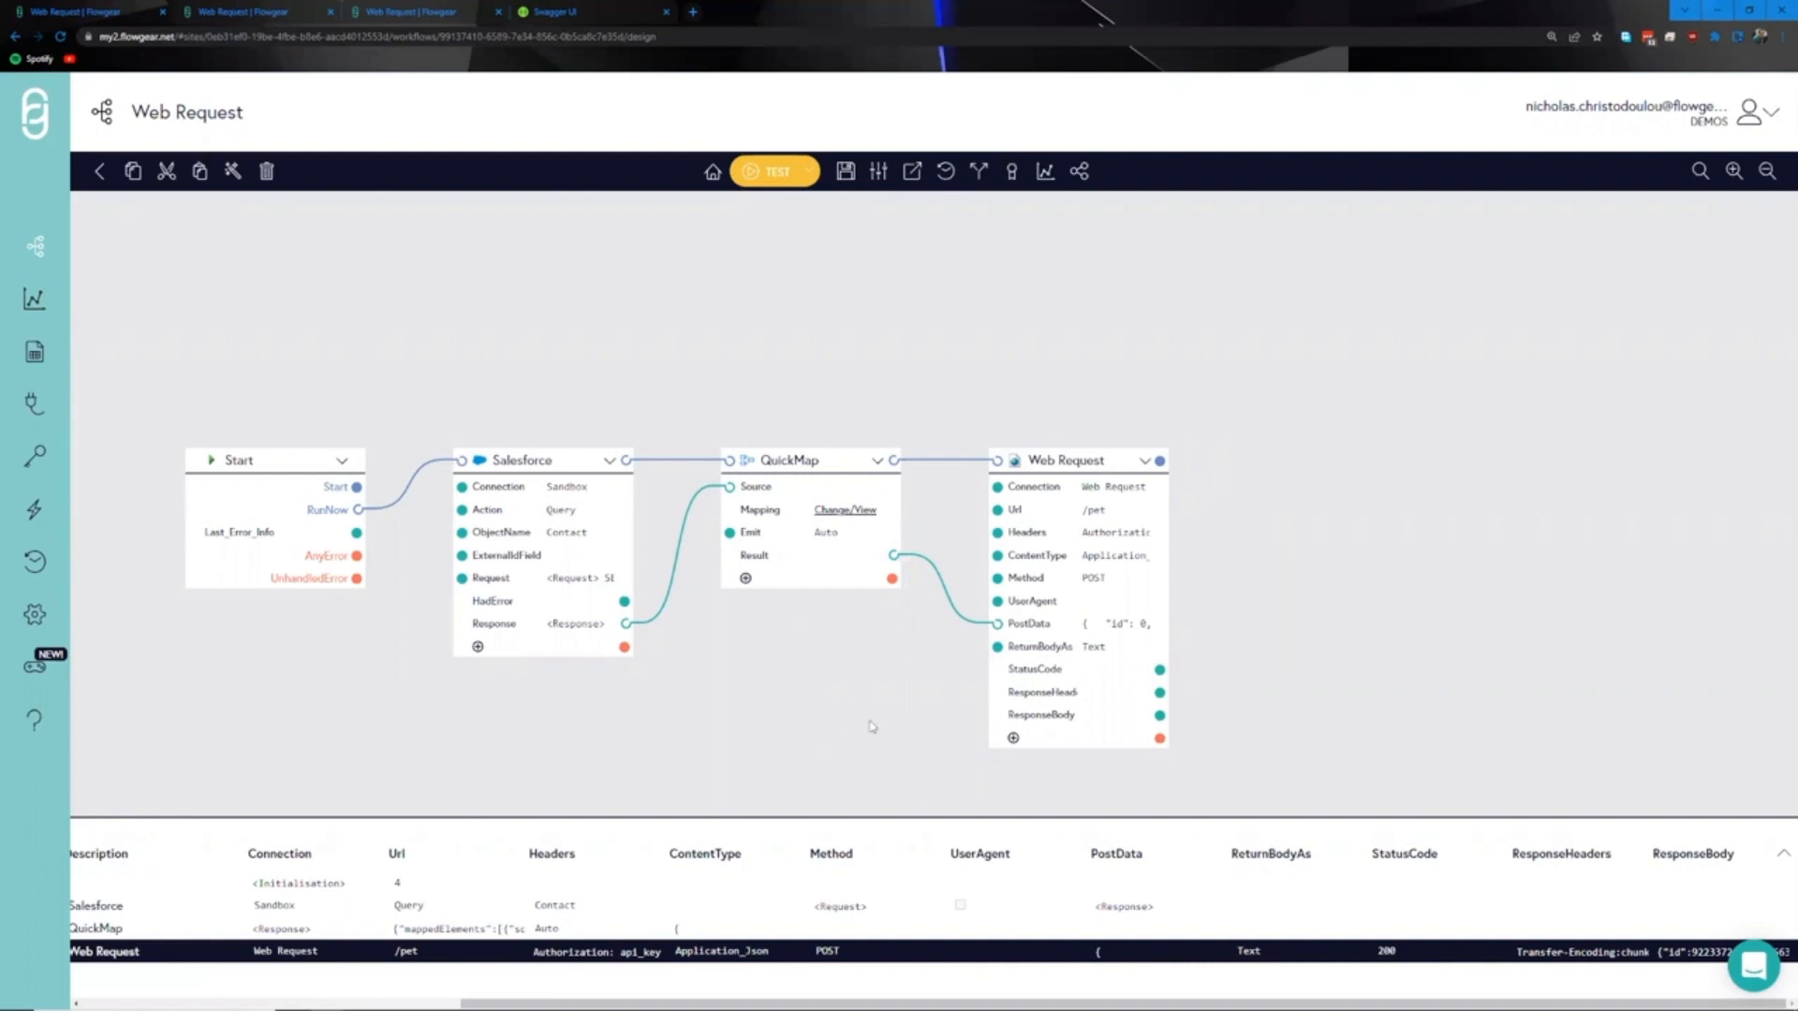
left_click_drag(871, 700, 428, 717)
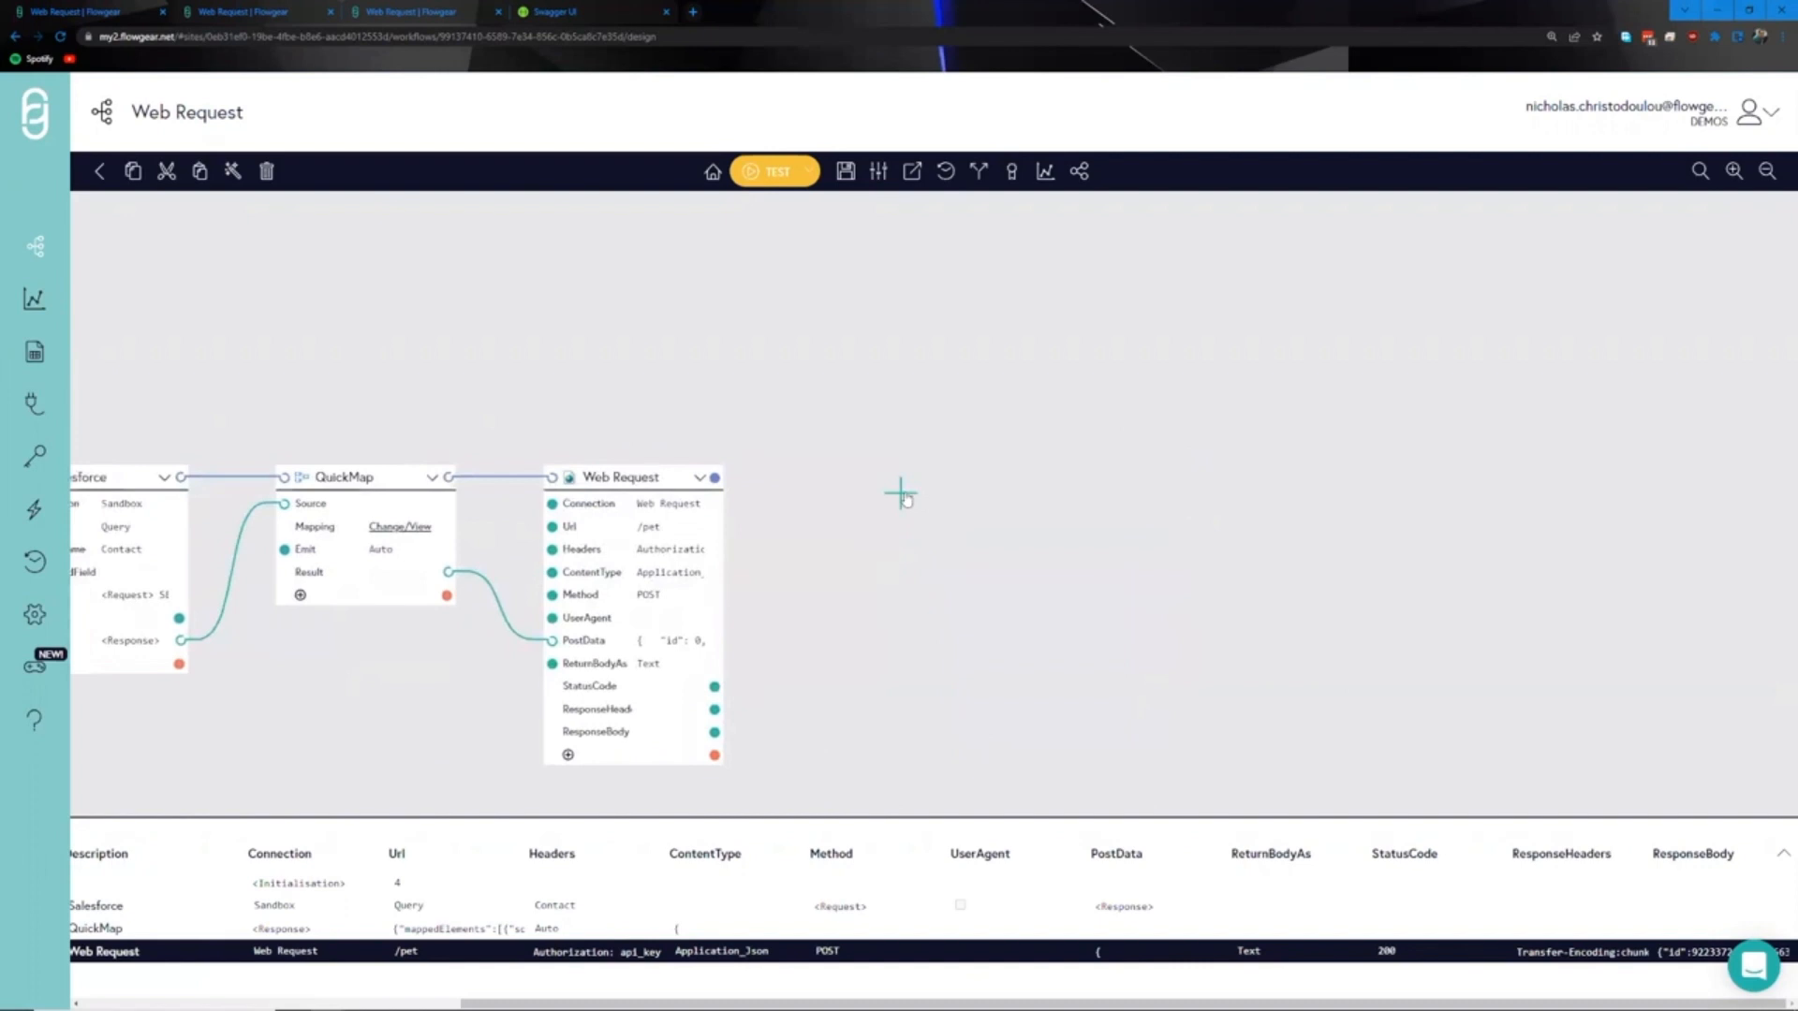
left_click(901, 493)
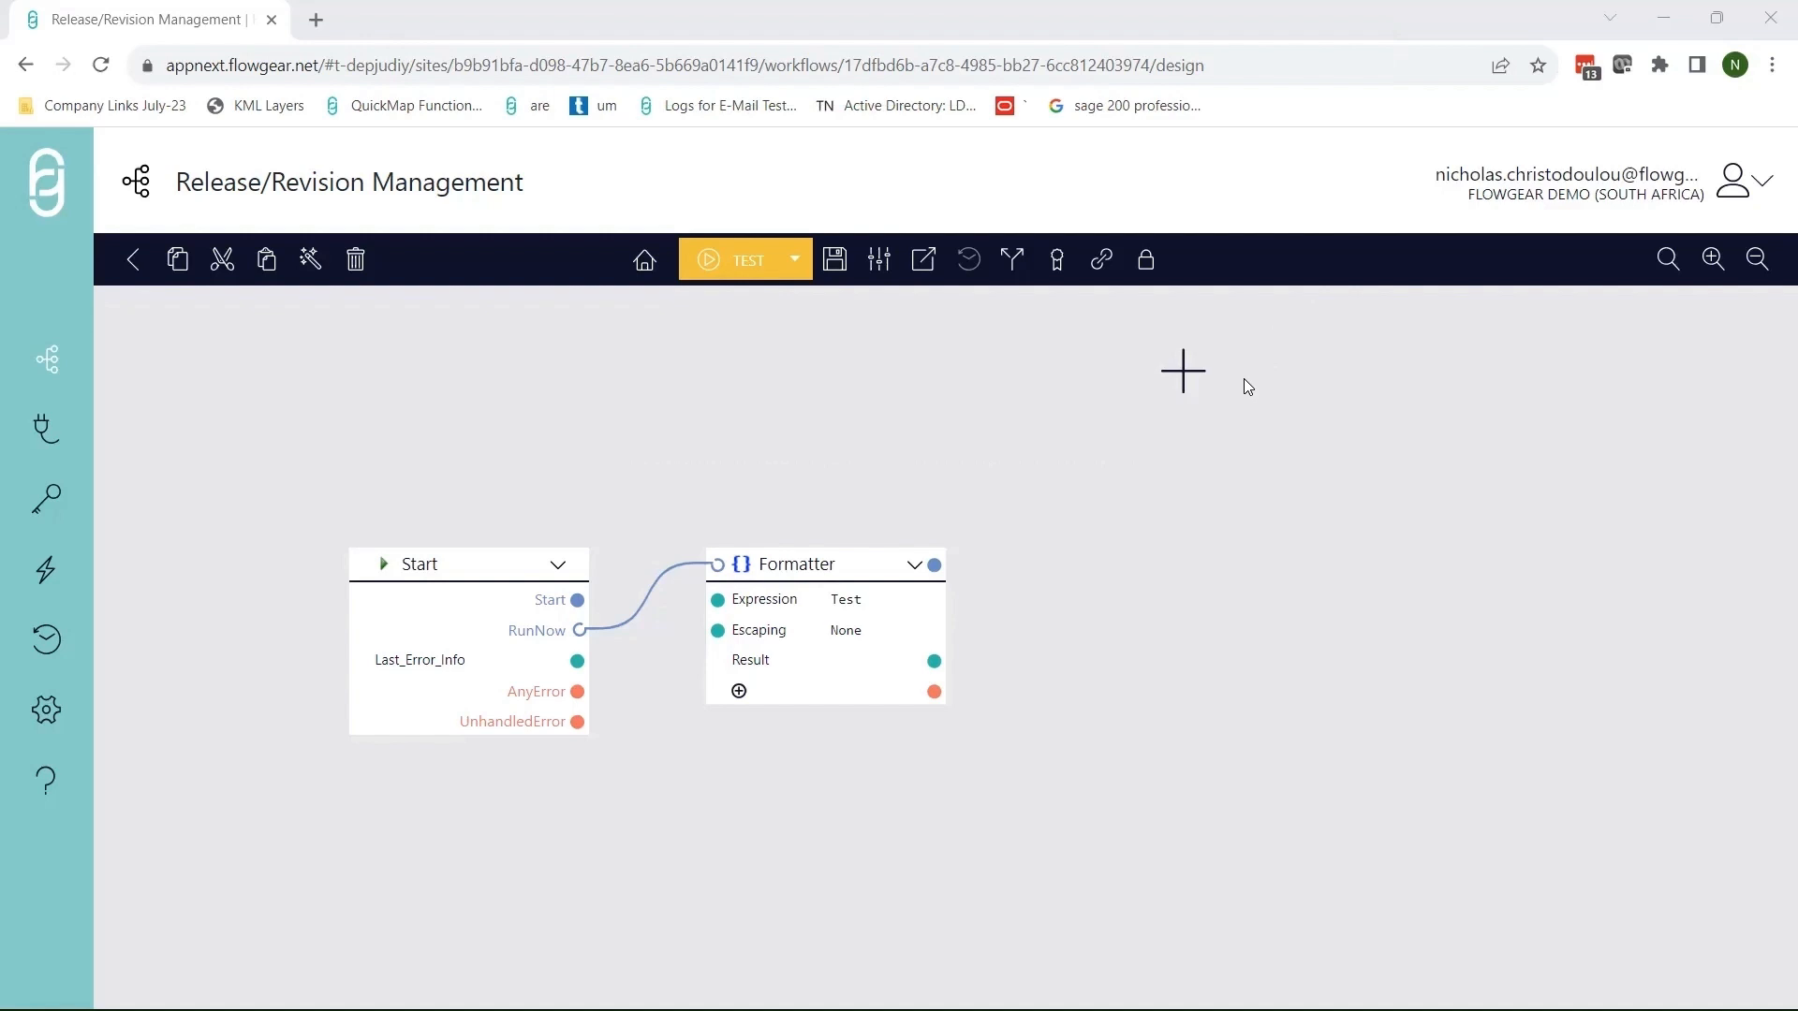
- In the Release/Revision Management workflow's settings, set the API binding to GET with the endpoint path /custom
left_click(876, 265)
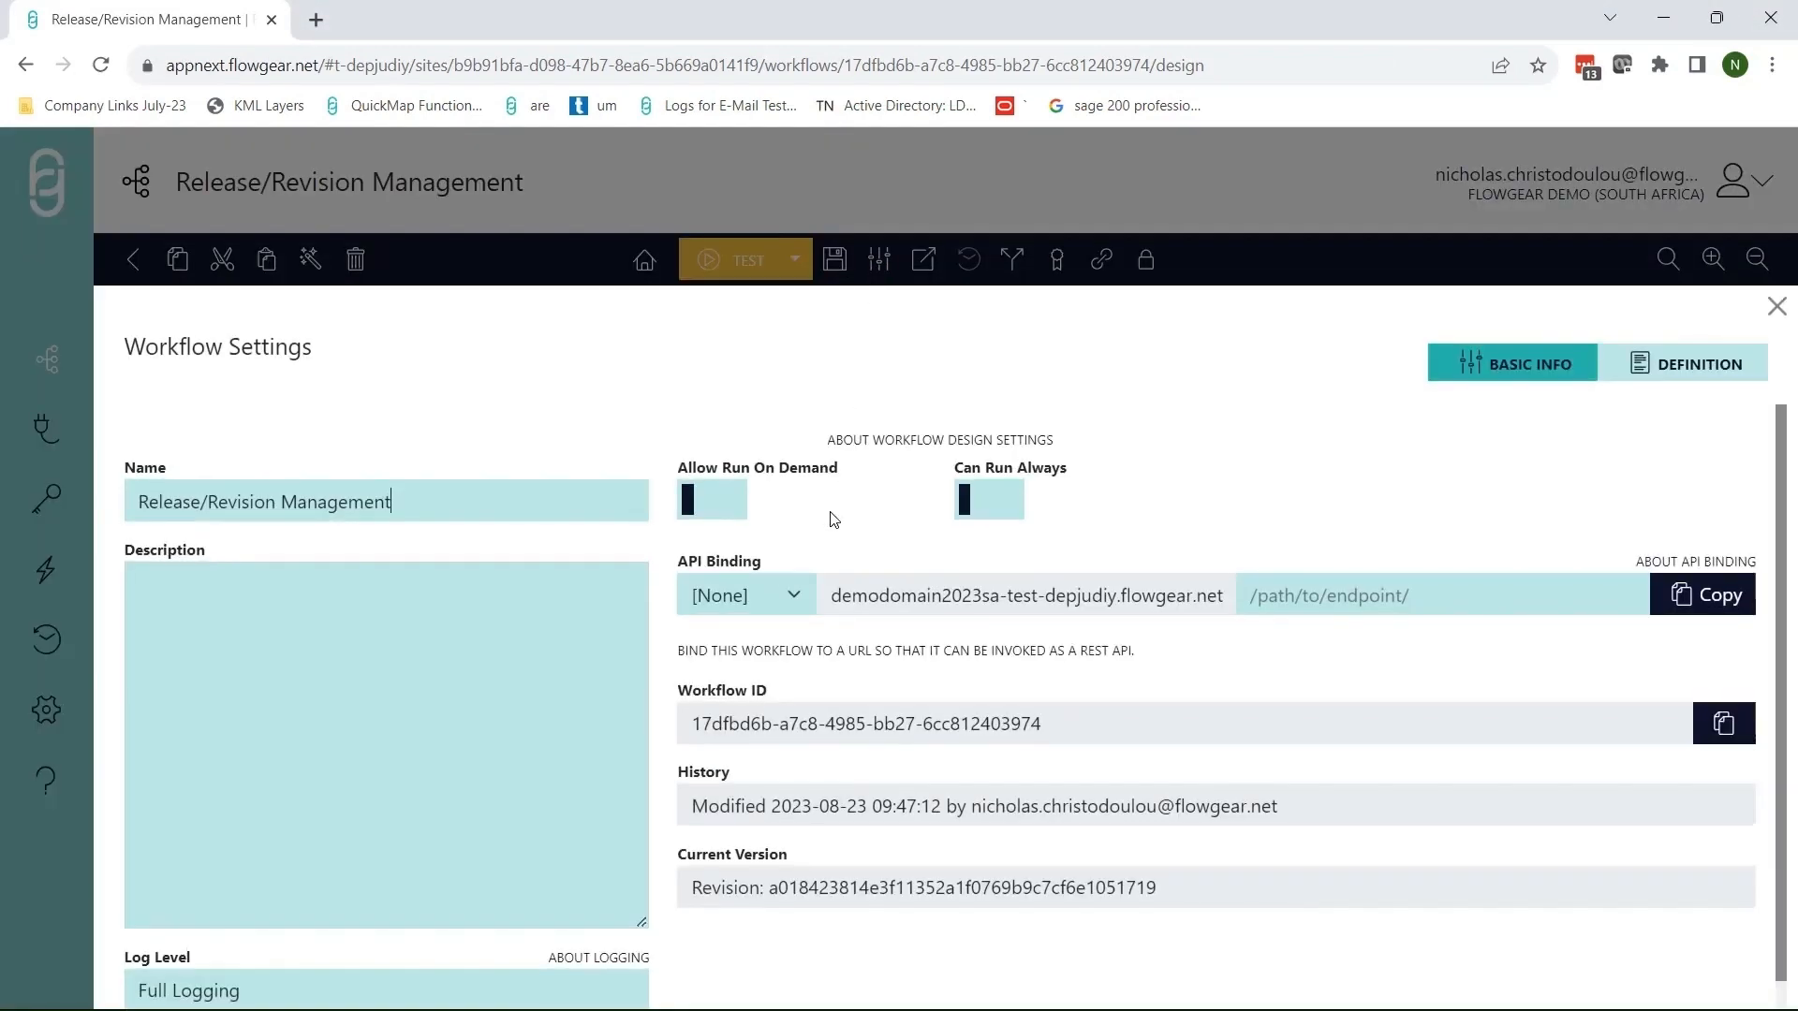
left_click(785, 599)
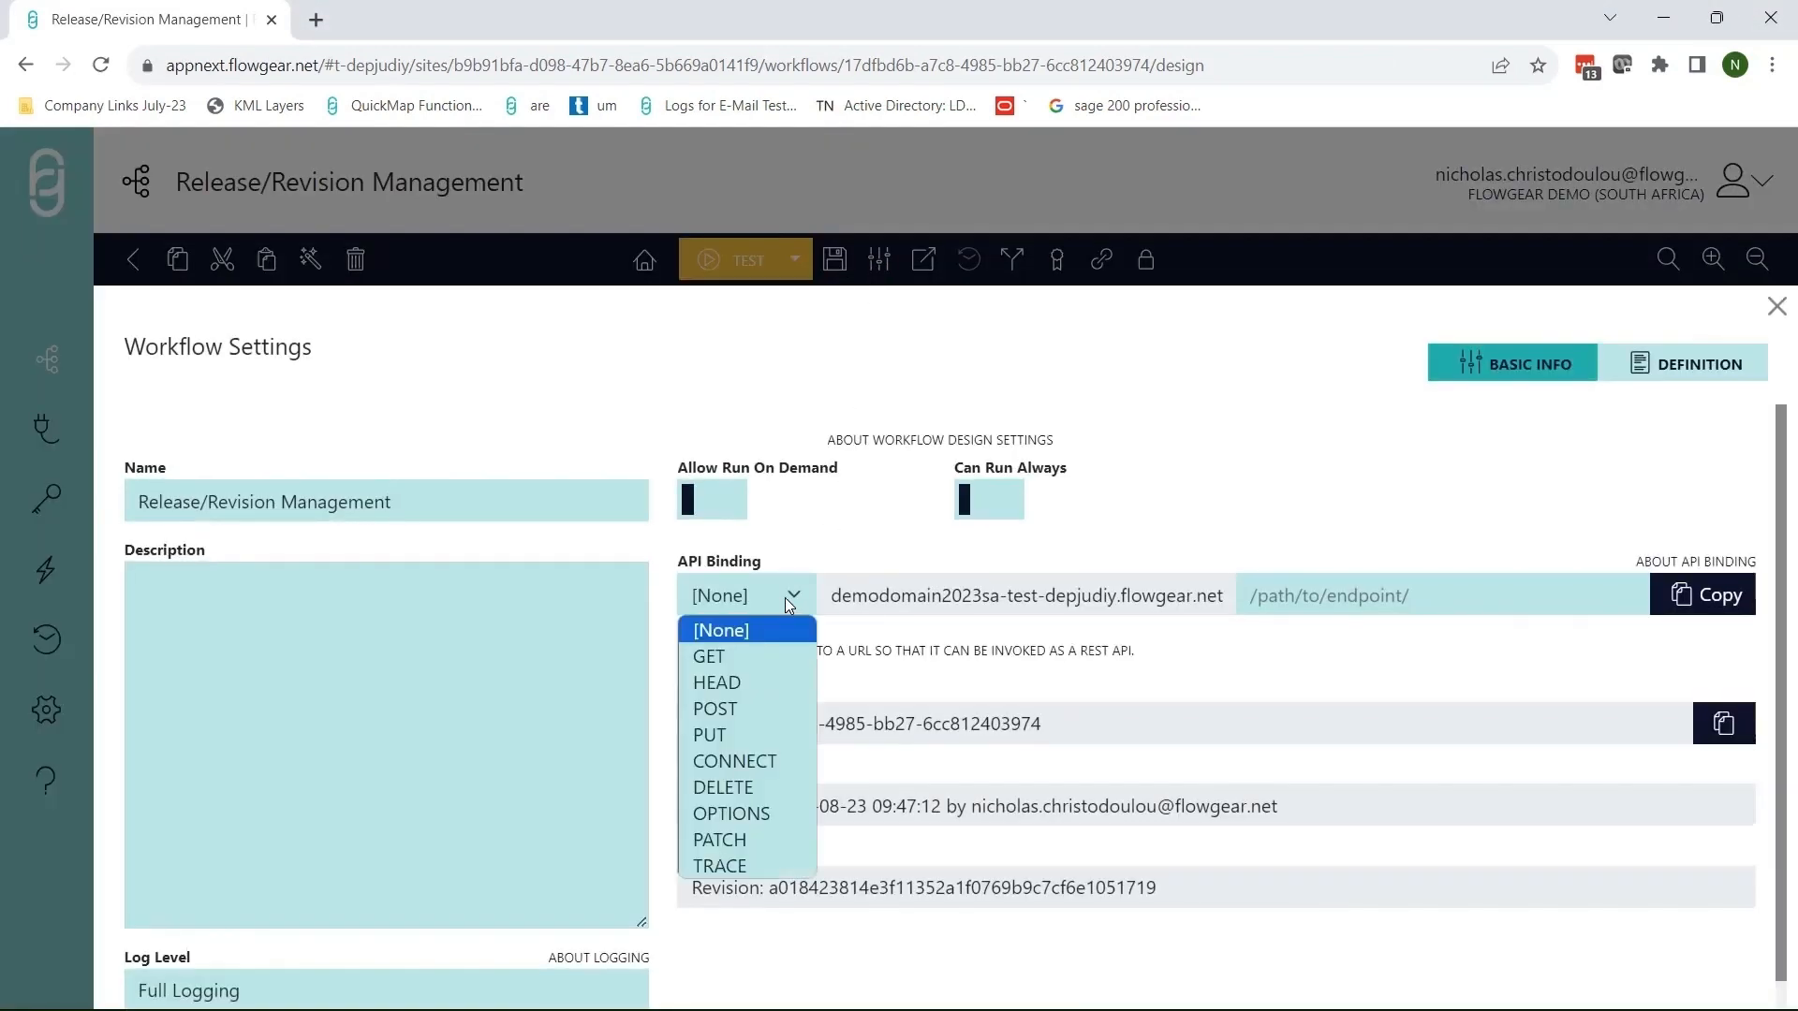
left_click(751, 656)
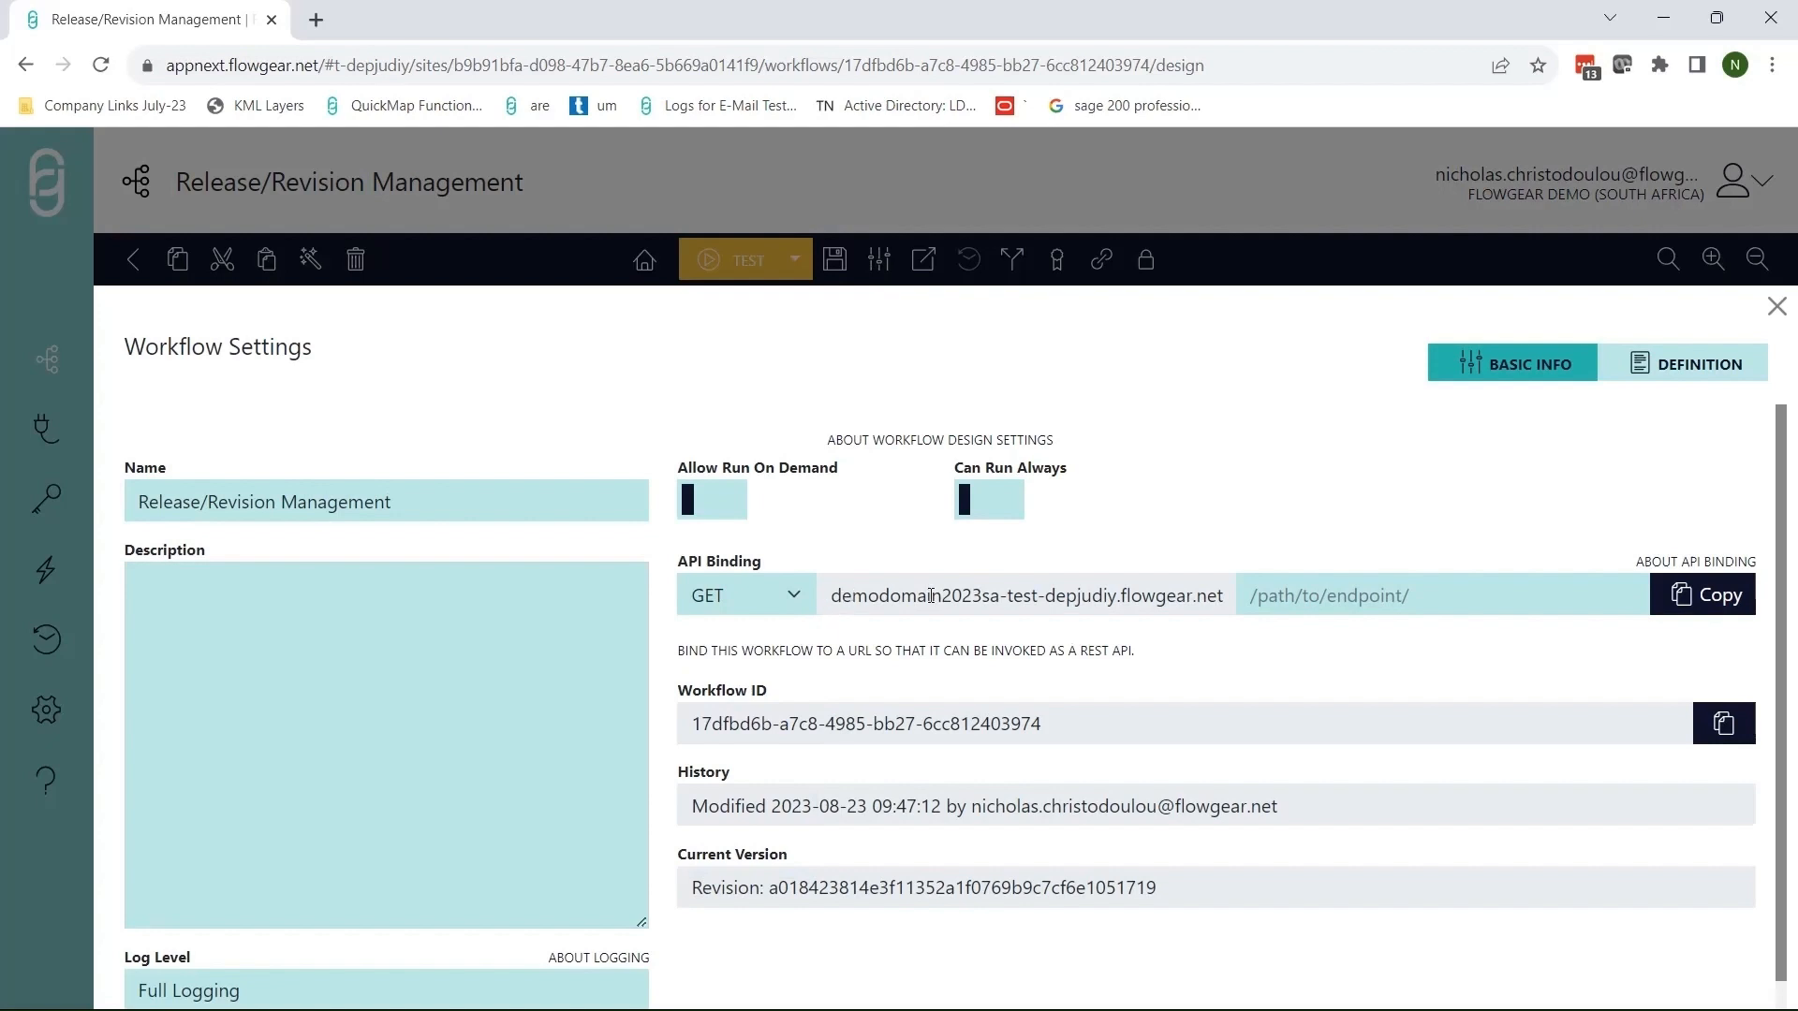
left_click(1317, 597)
type("/custom")
- Copy the bound endpoint URL, paste it into the browser's address bar and clear it again
left_click(1705, 595)
left_click(632, 66)
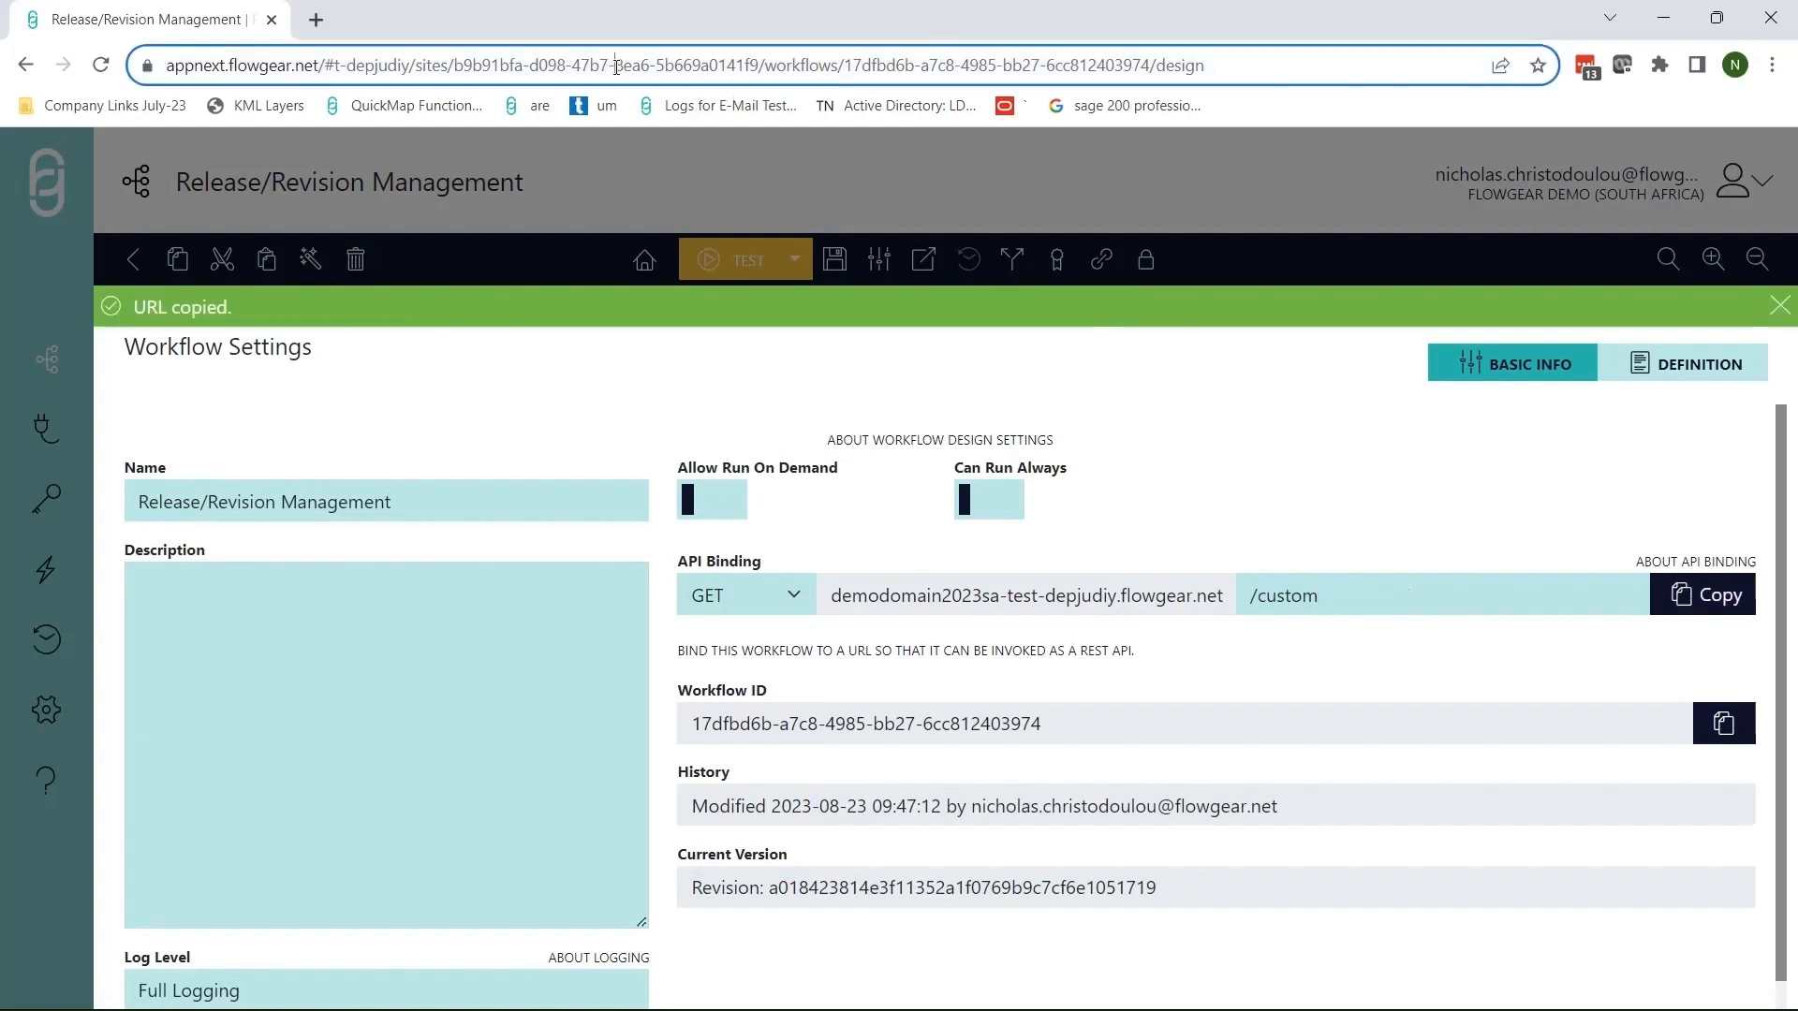
key("ctrl+v")
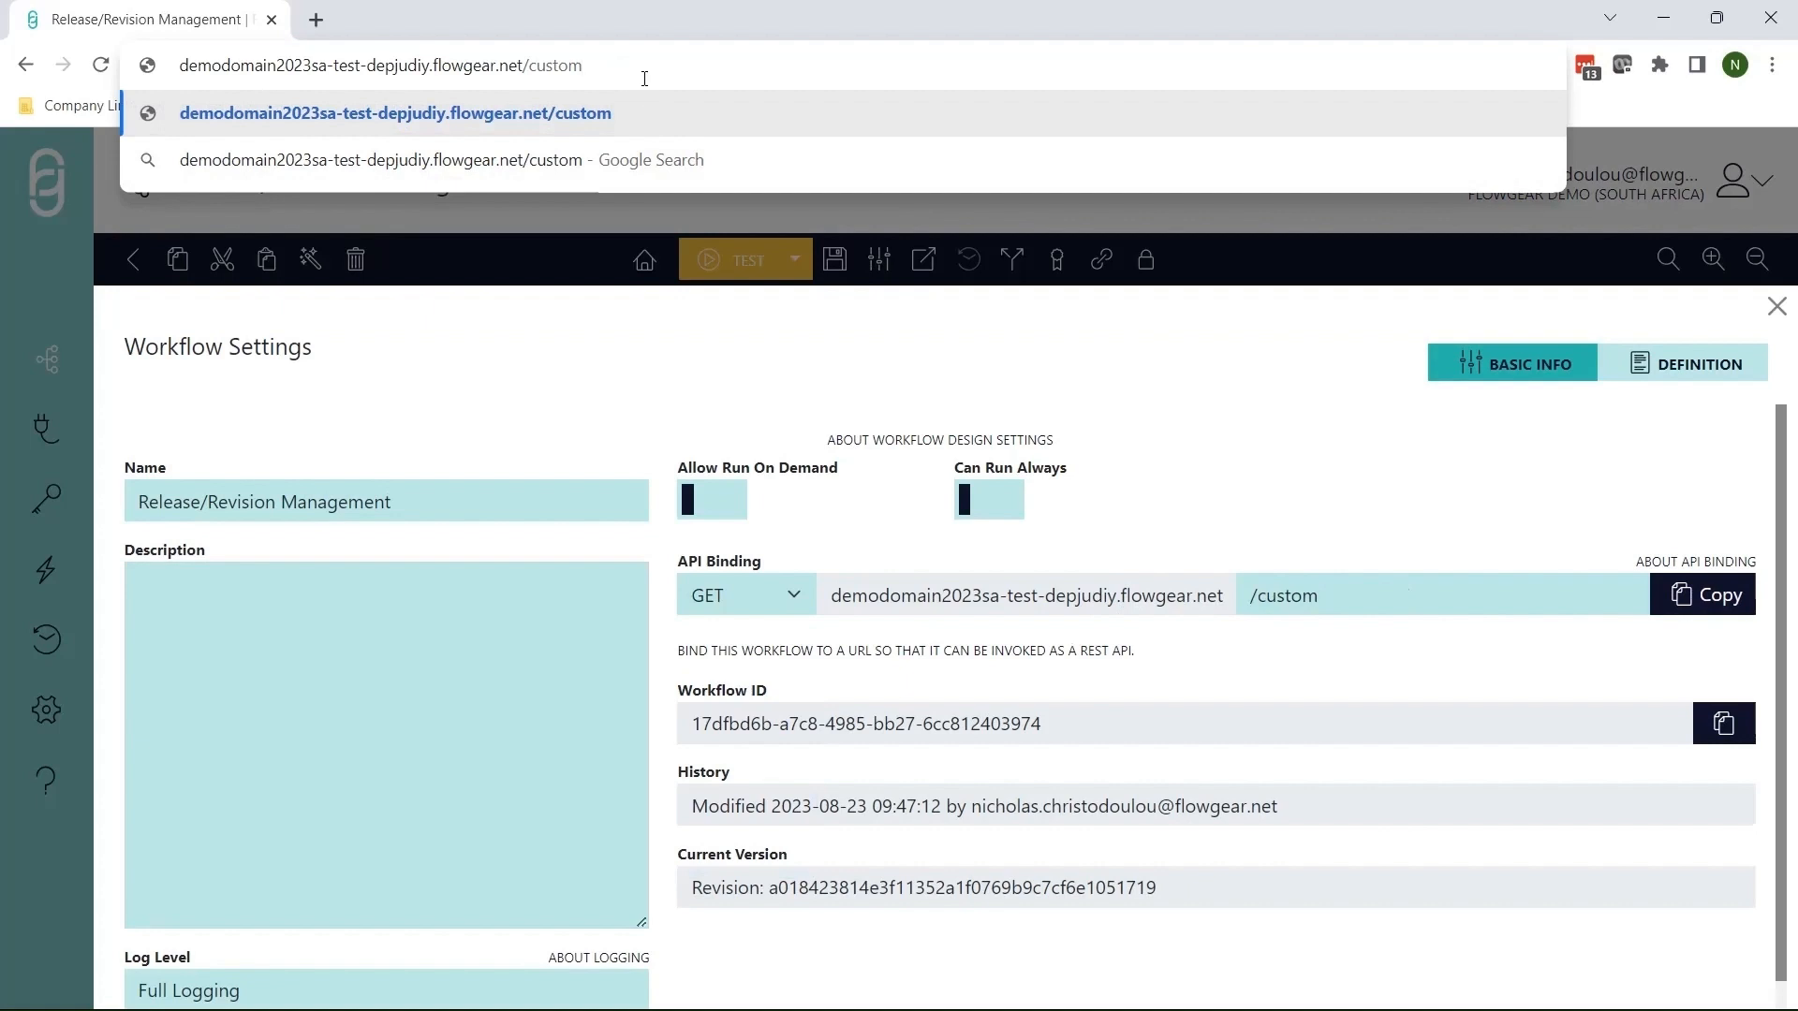
key("ctrl+a")
key("BackSpace")
- Remove the API binding's endpoint path, reset its method to [None] and close the workflow settings
triple_click(1283, 608)
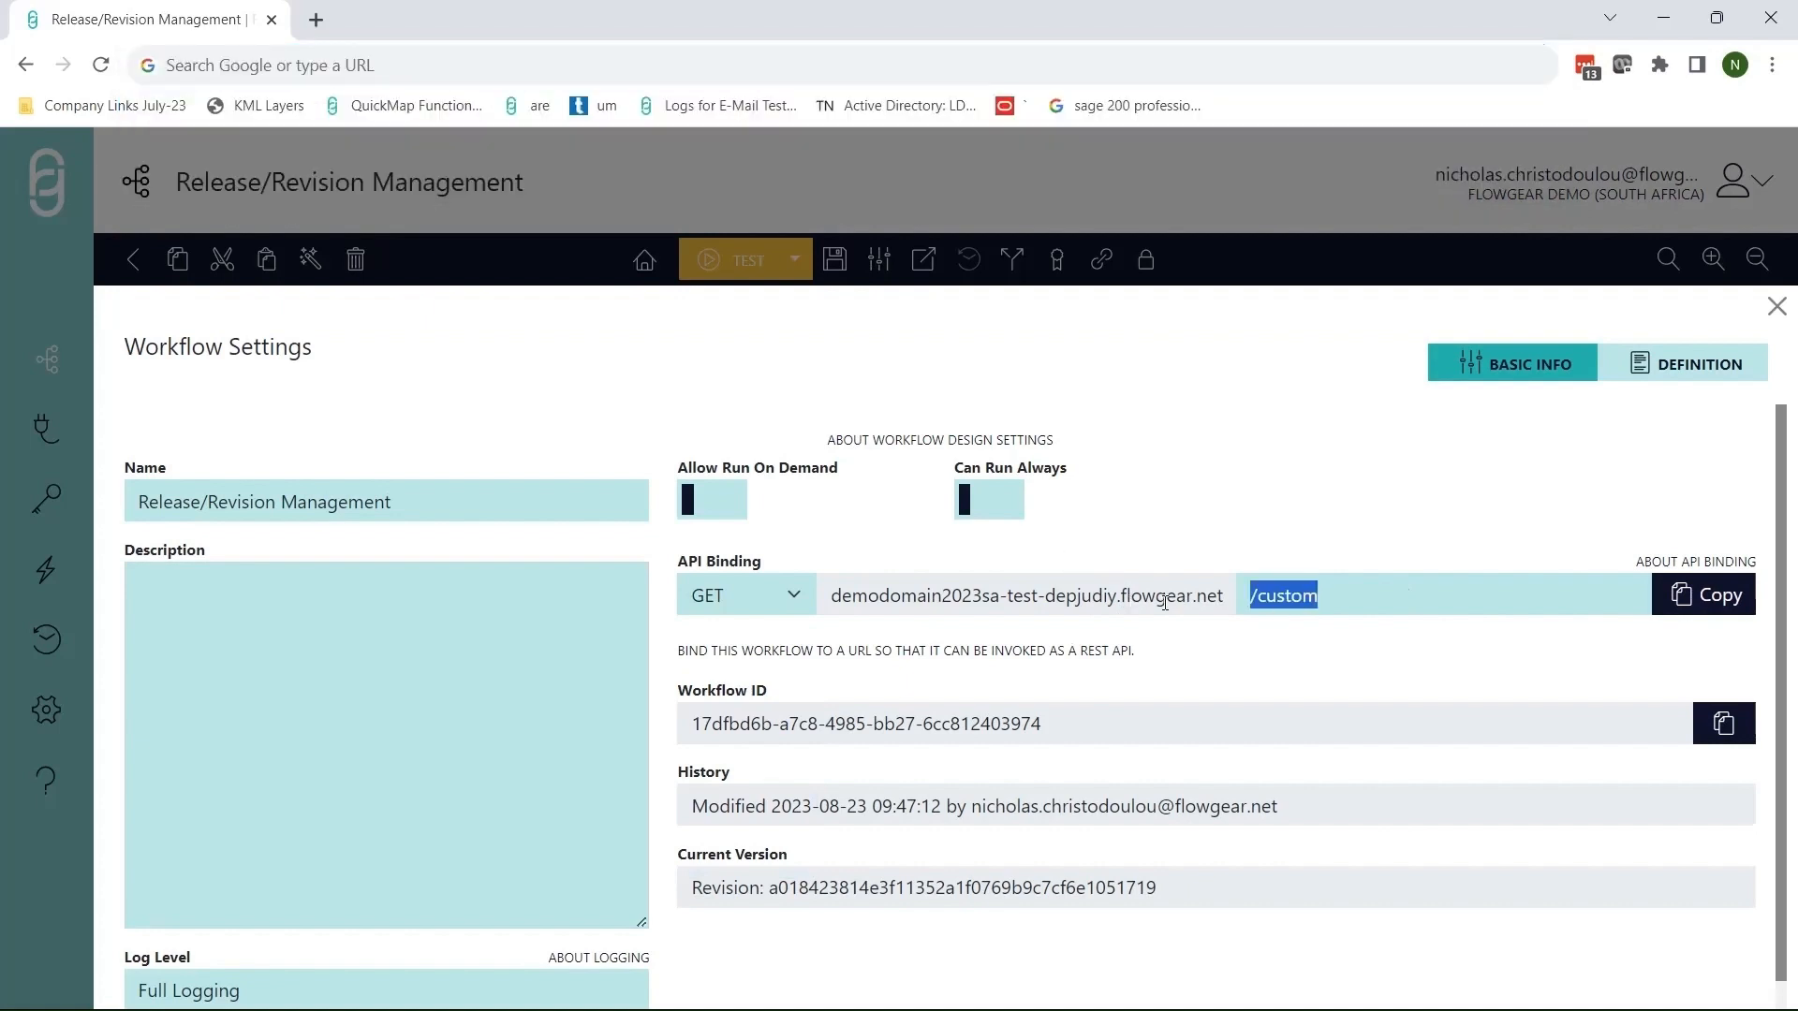
key("BackSpace")
left_click(783, 600)
left_click(781, 632)
left_click(935, 258)
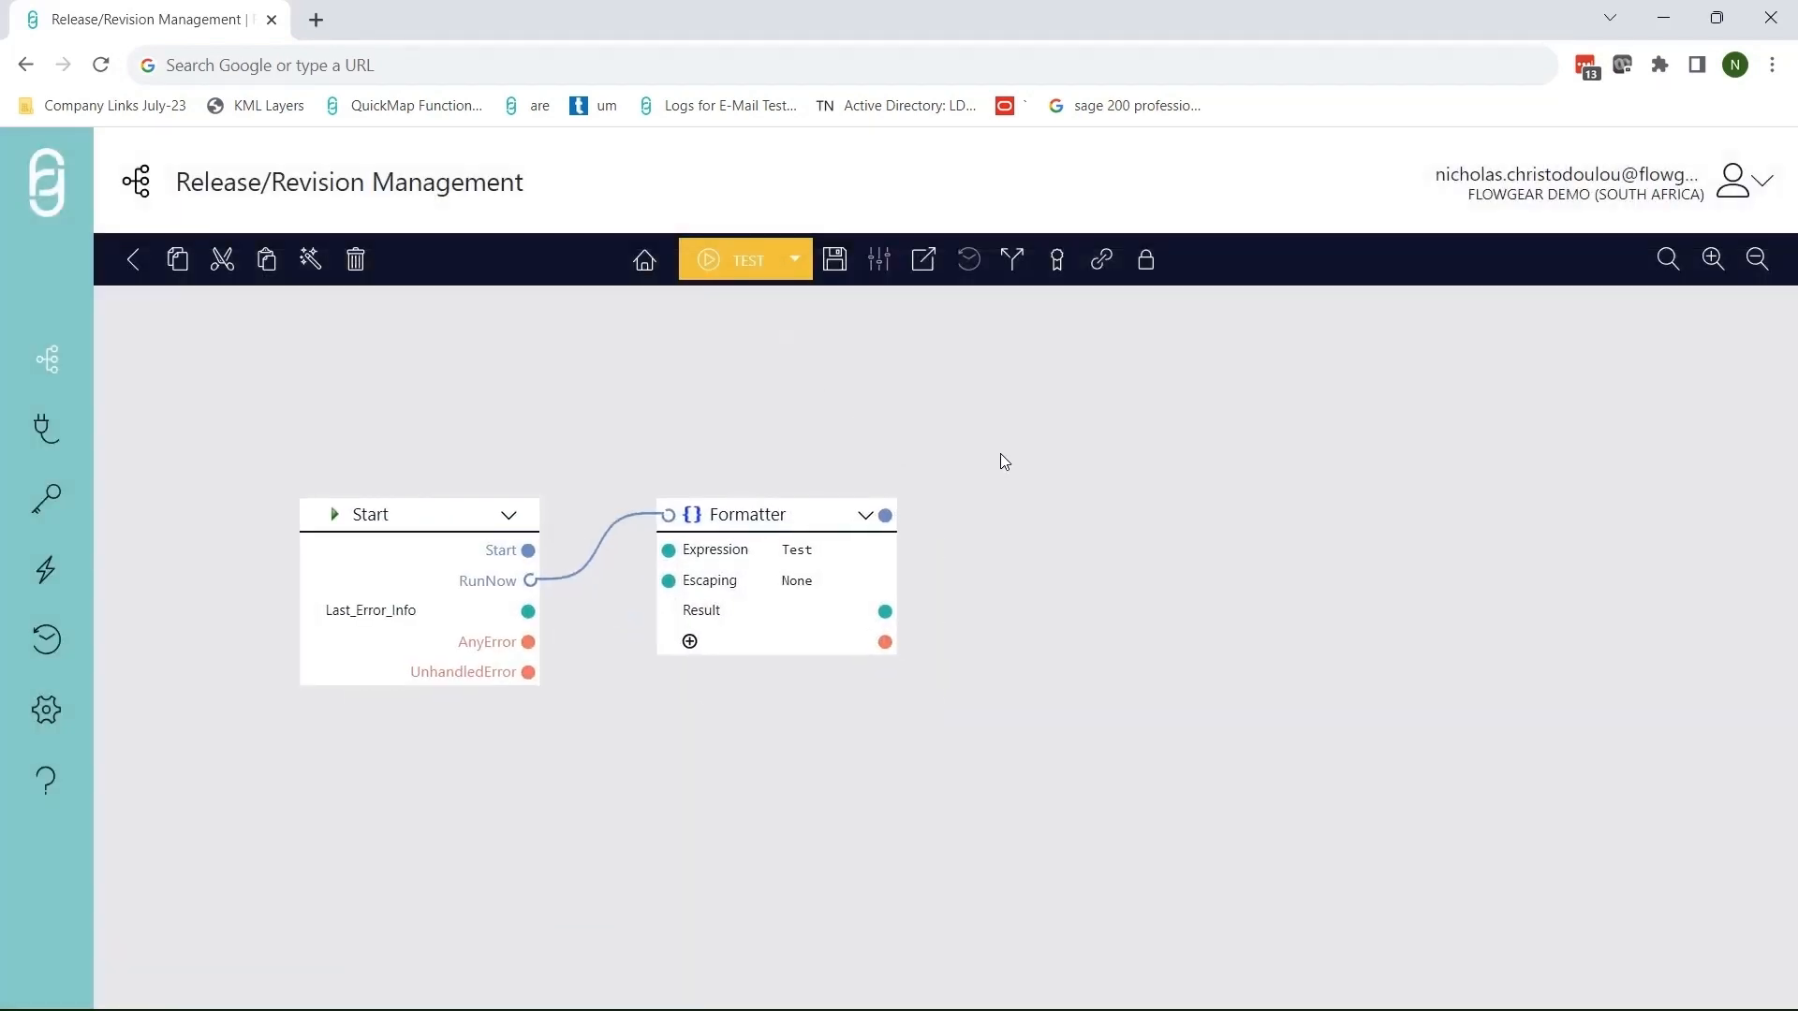
- View the workflow's revision history, open the earliest revision 6b6db194 in its own tab and close that tab again
left_click(1015, 264)
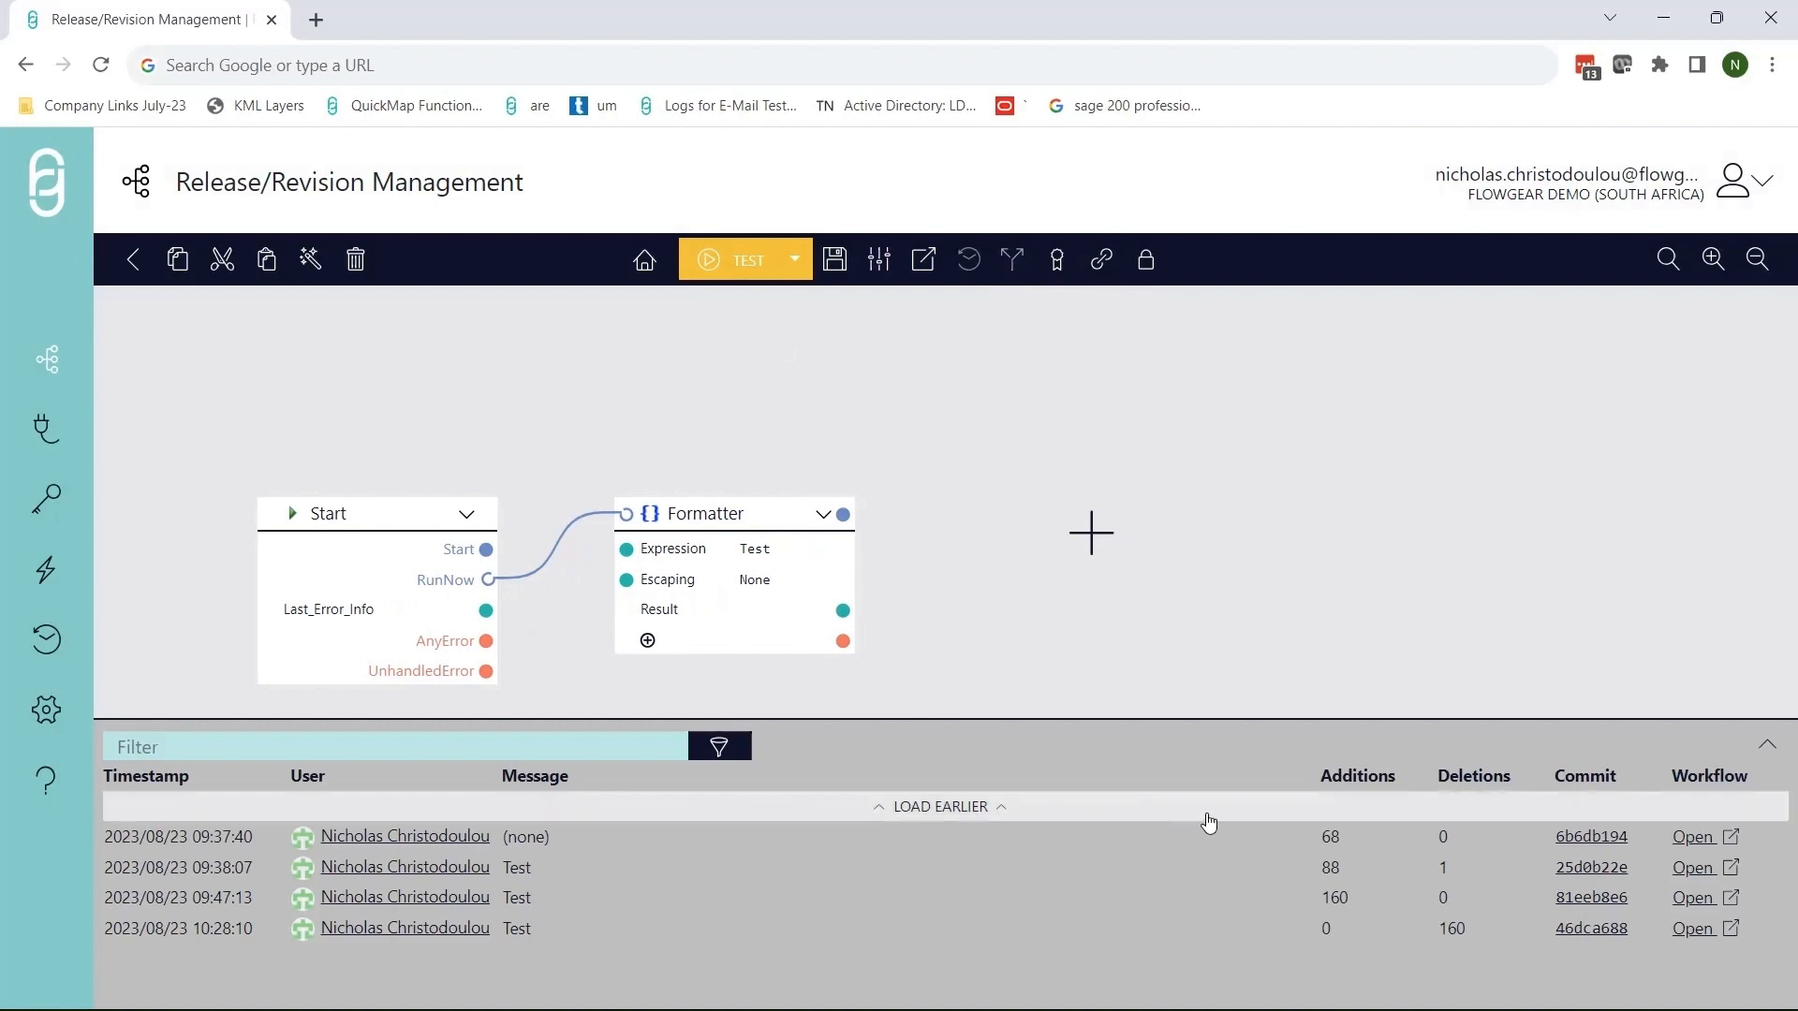
left_click(1455, 859)
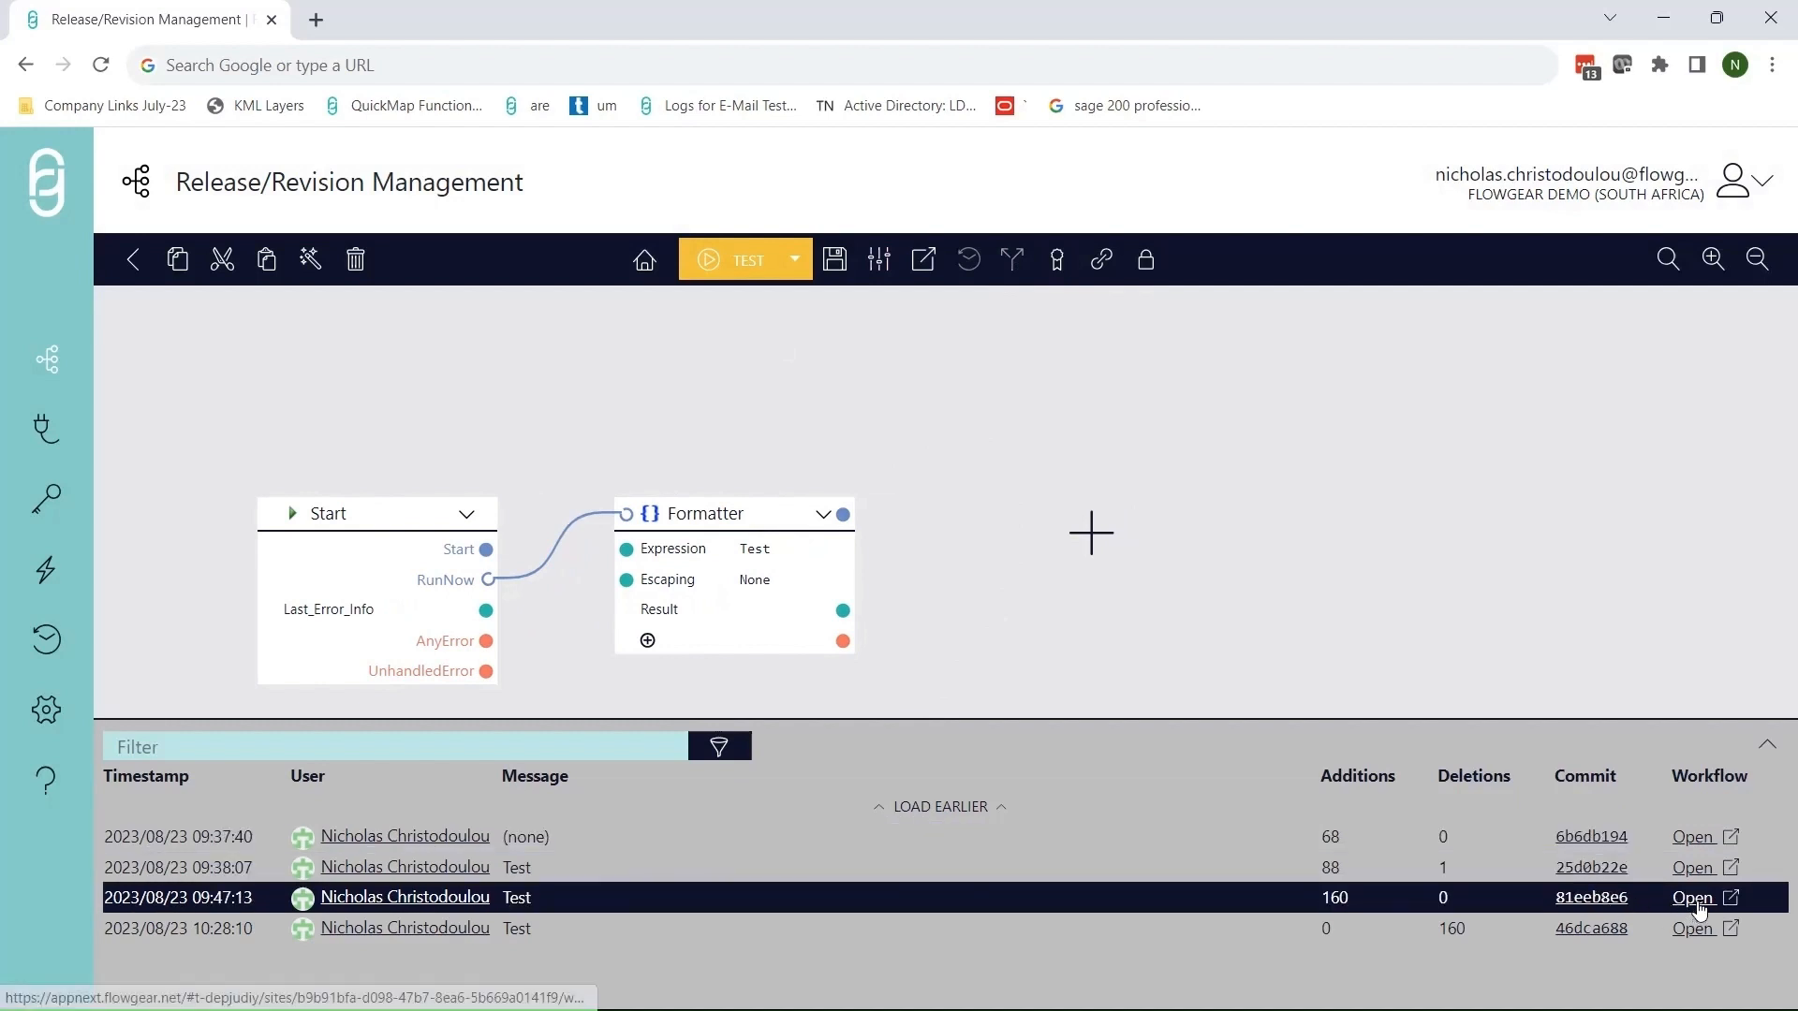
left_click(1697, 840)
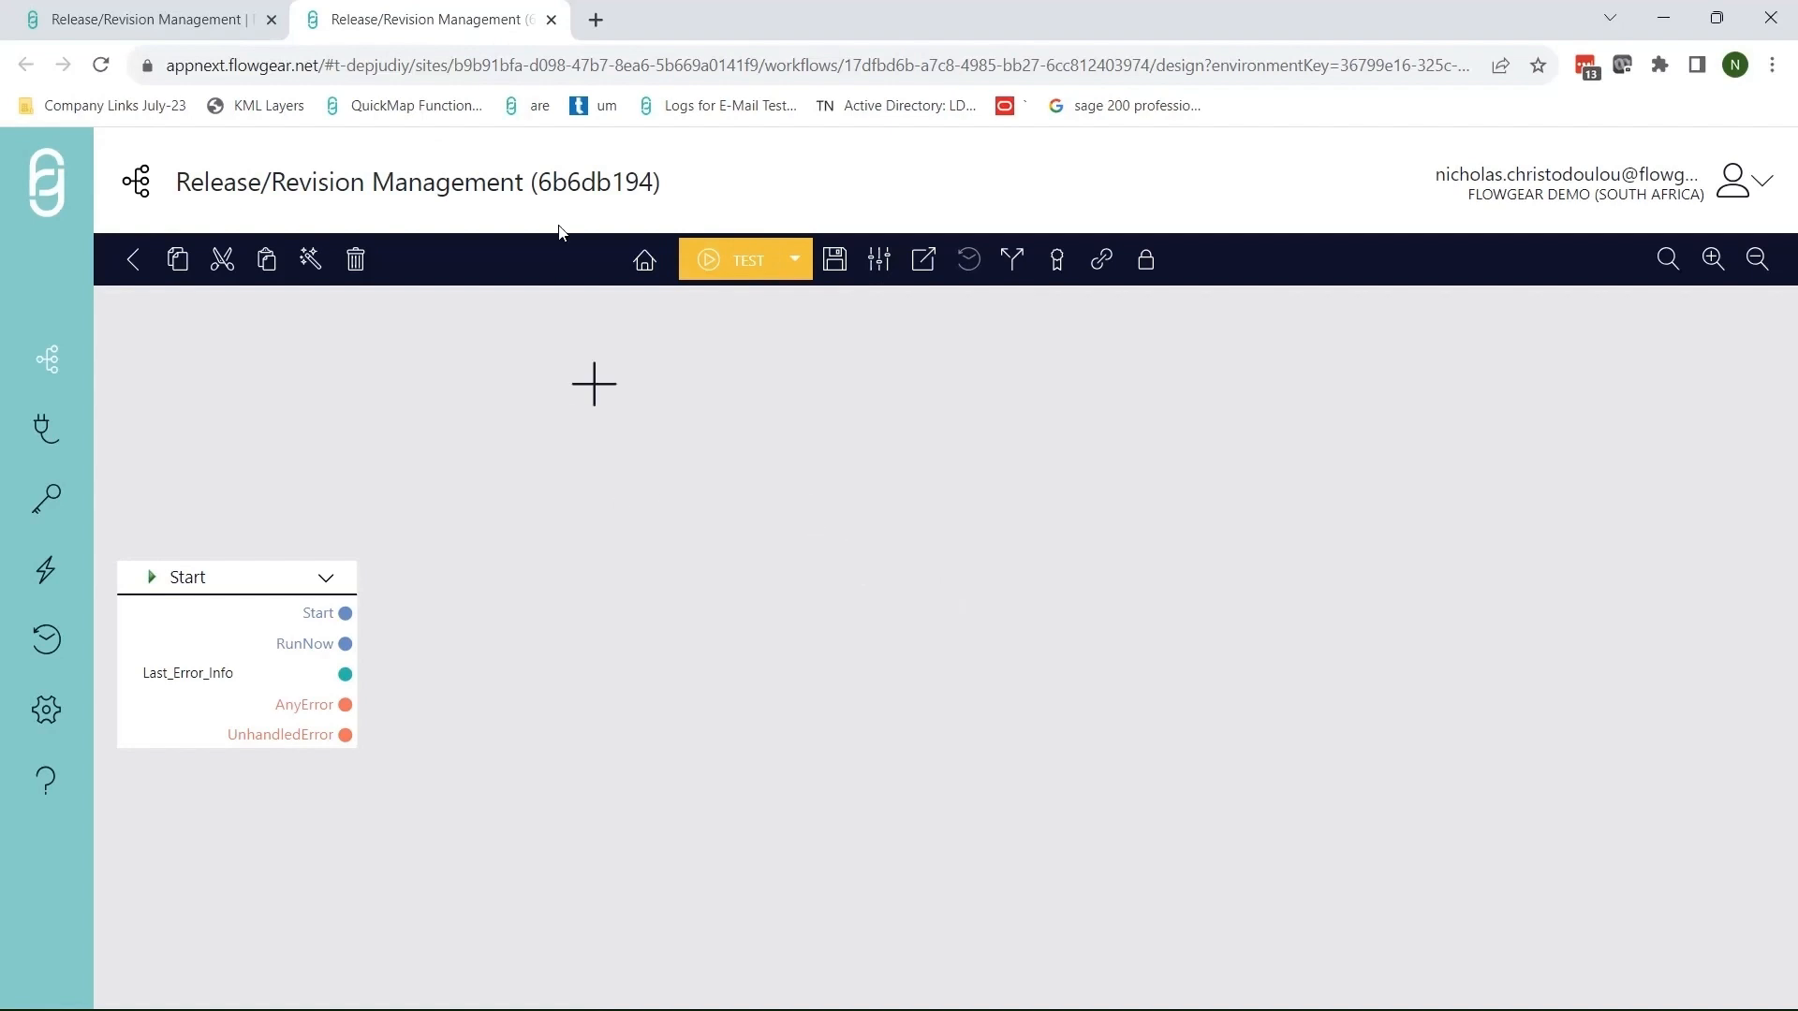
left_click(552, 20)
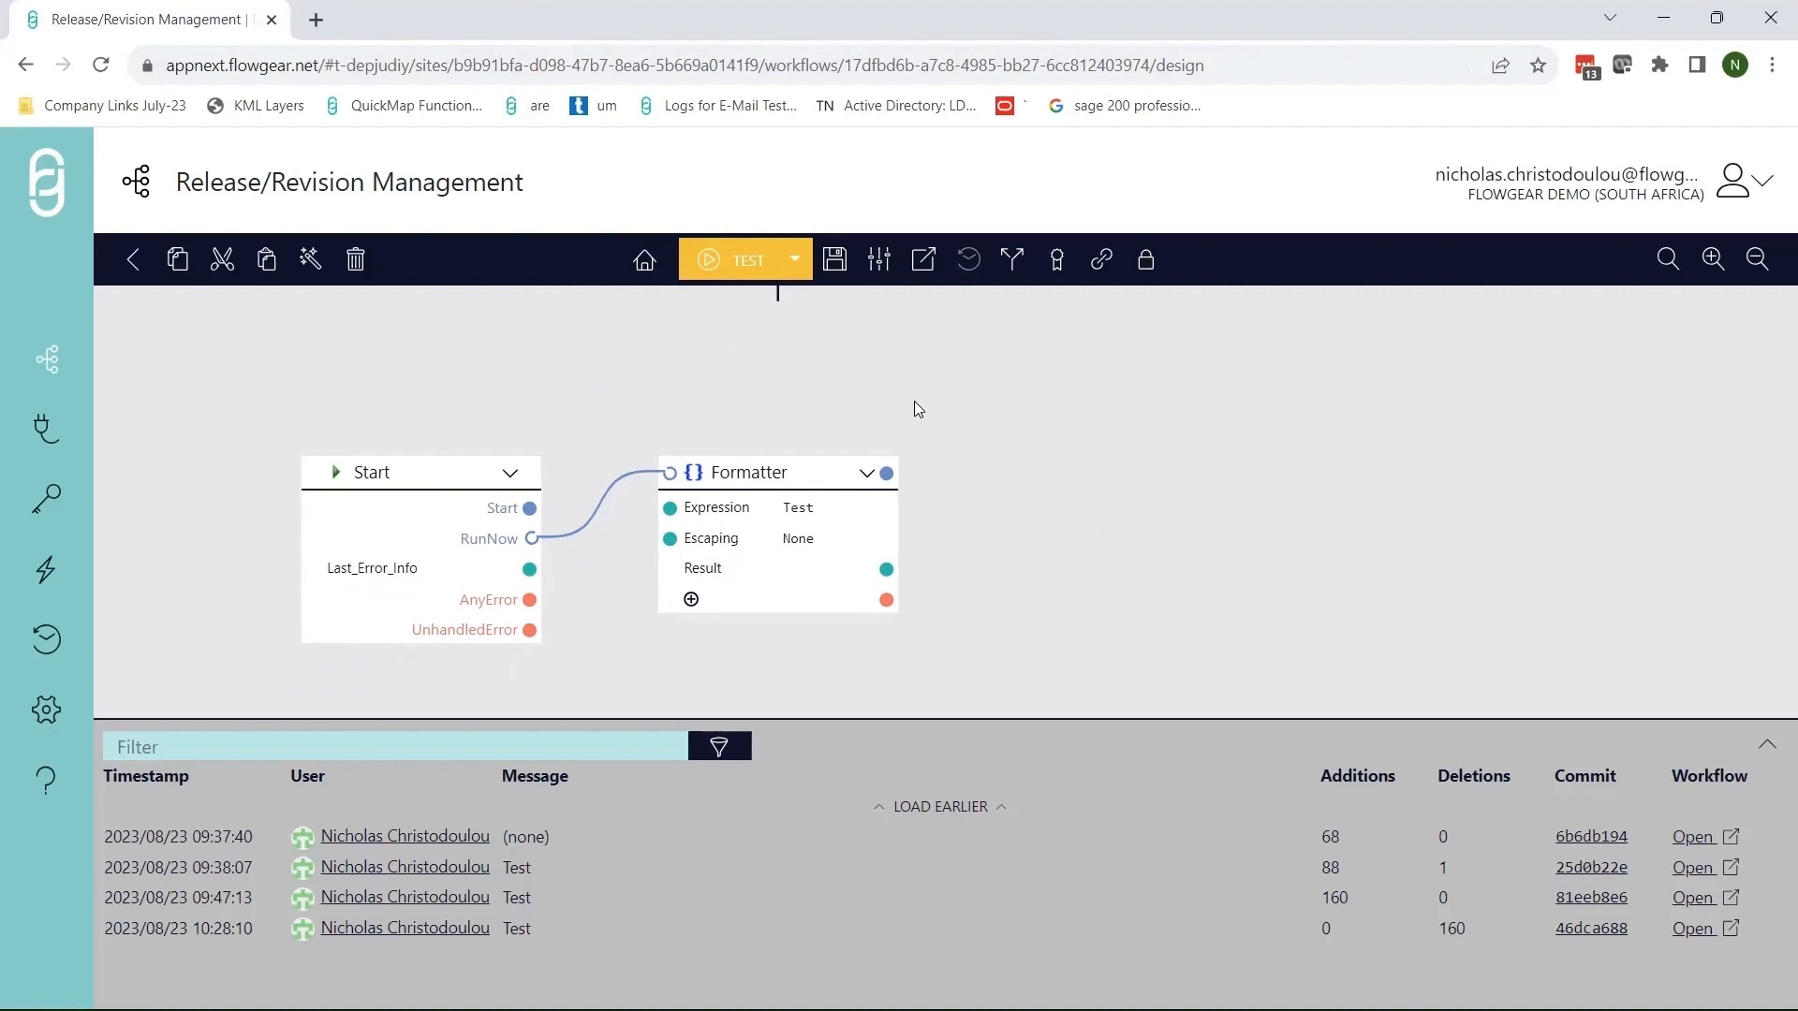
- Review the workflow's promotion stages for TEST, UAT and PRODUCTION alongside its revision history
left_click(1057, 266)
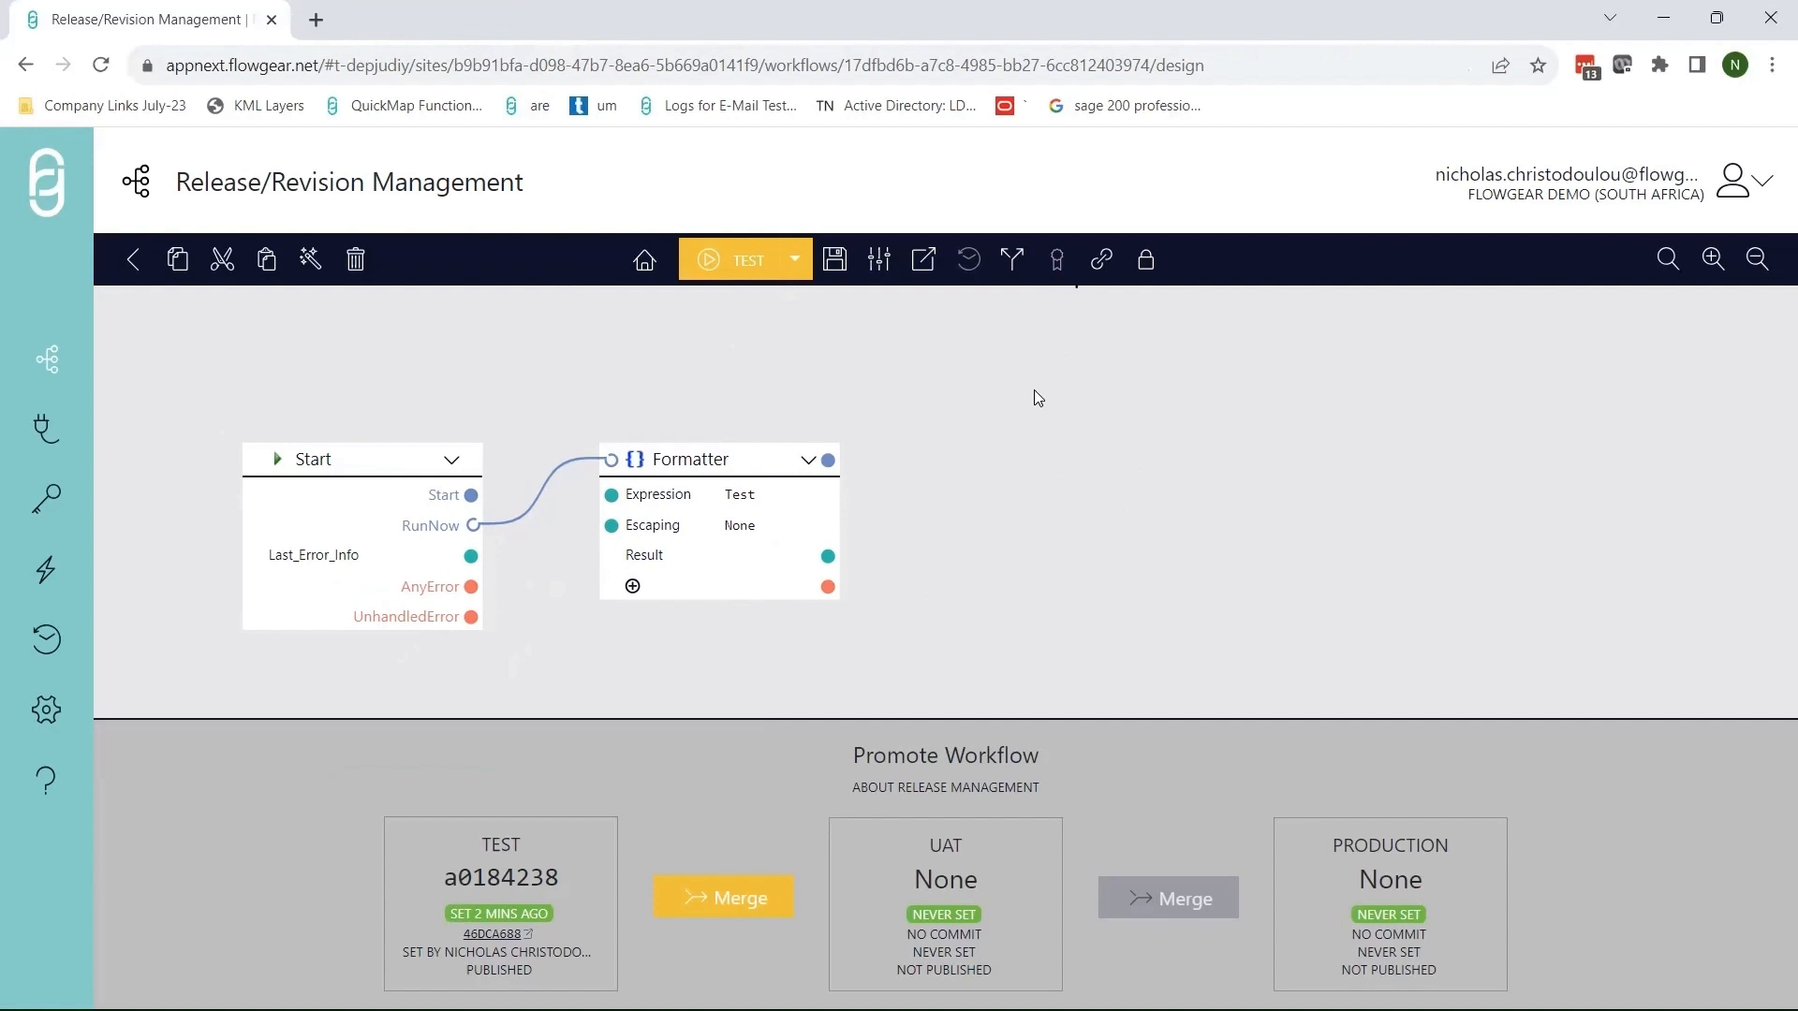
left_click(1019, 265)
left_click(1058, 266)
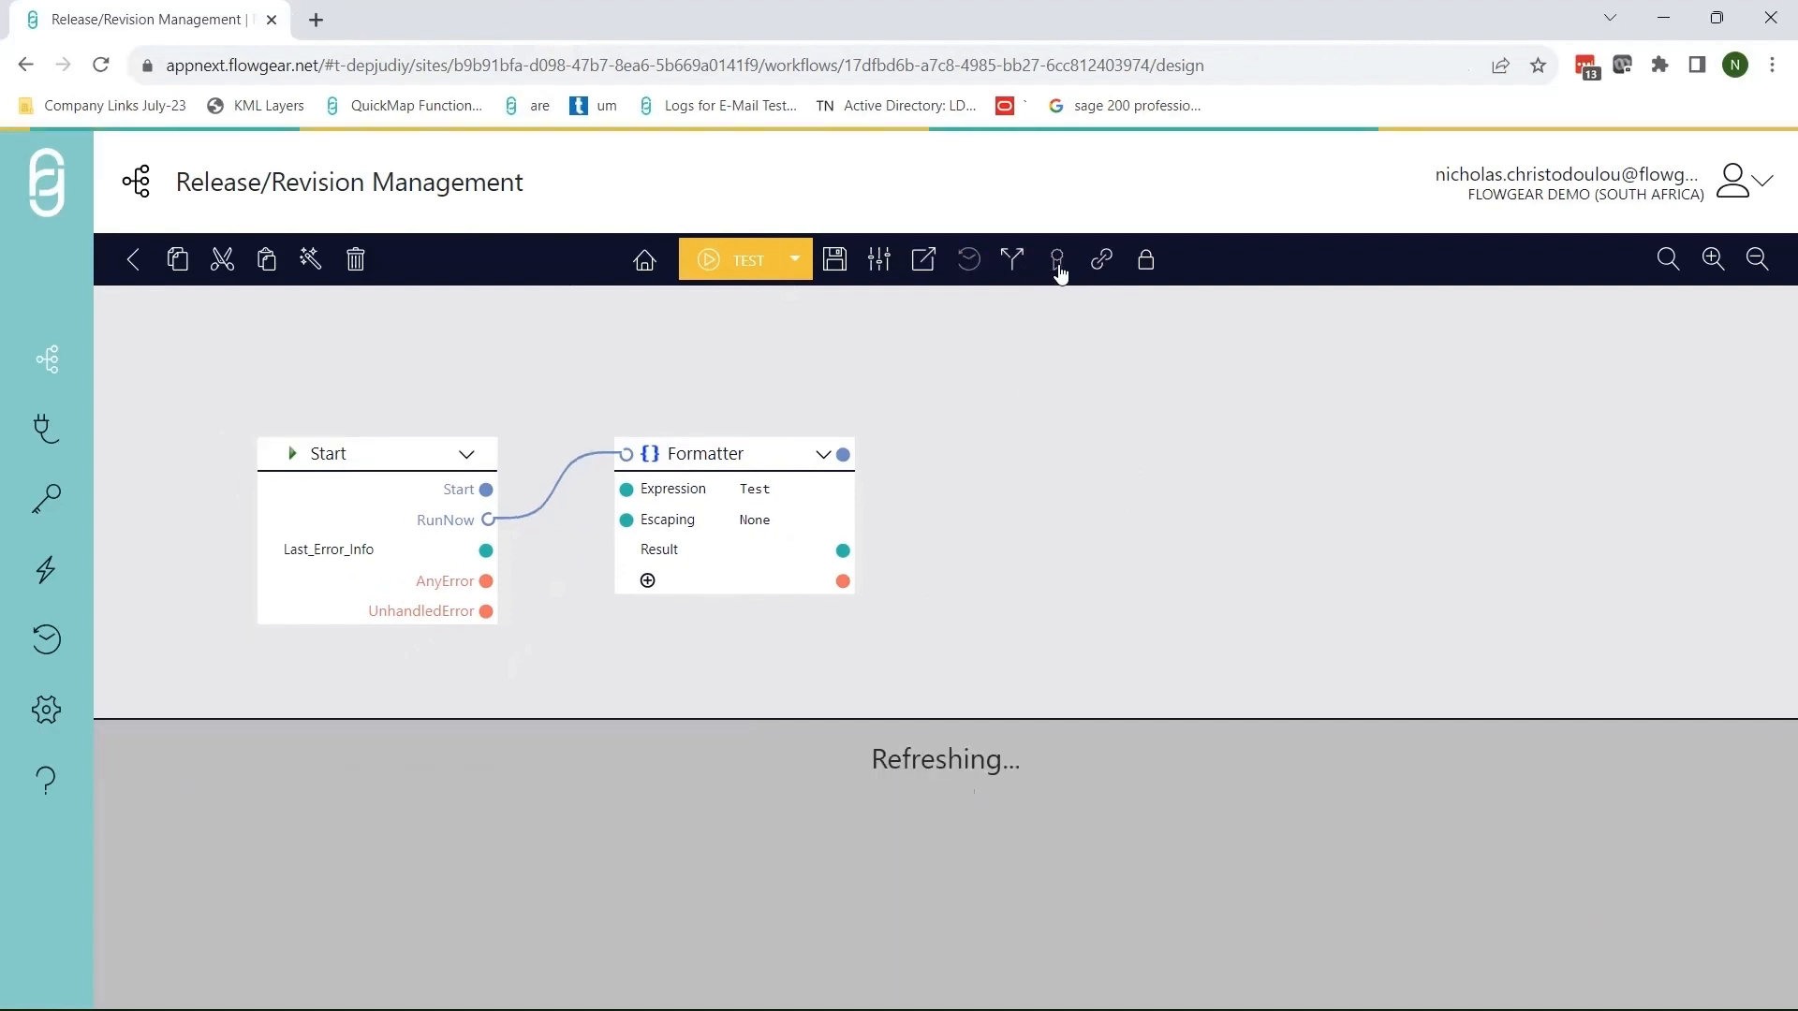
left_click(1017, 264)
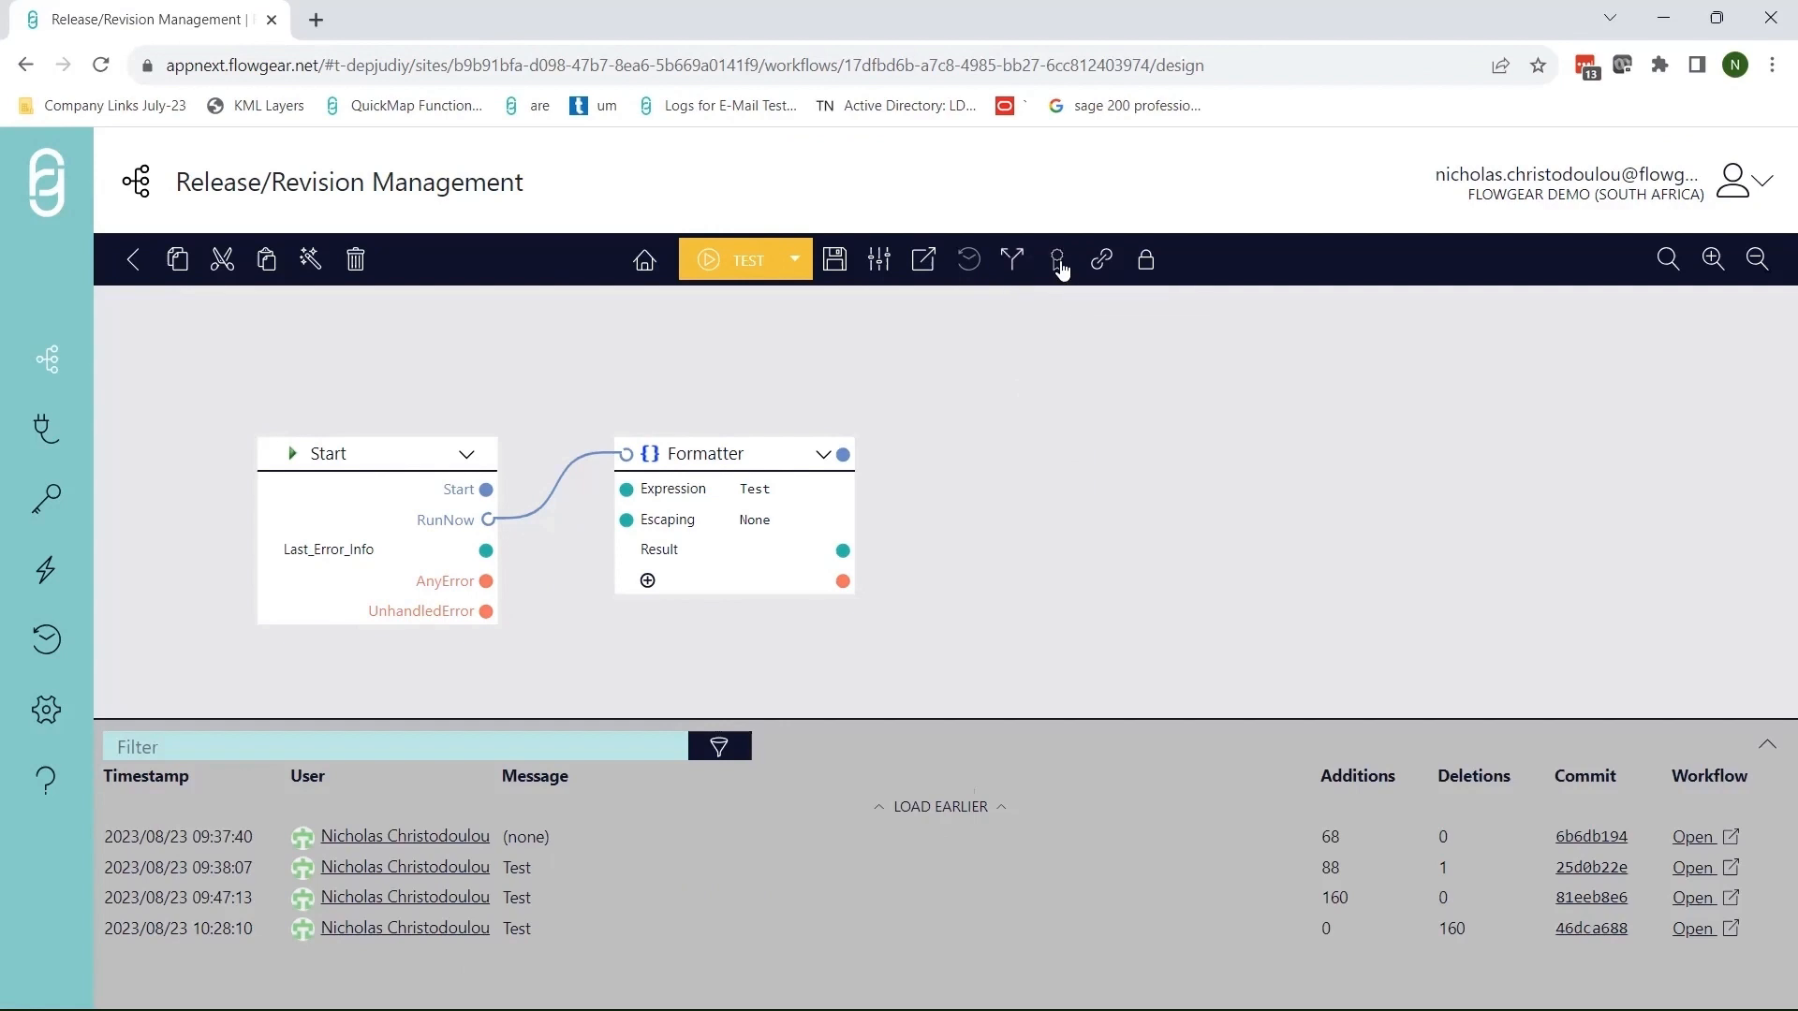
left_click(1013, 262)
left_click_drag(1018, 454, 1033, 443)
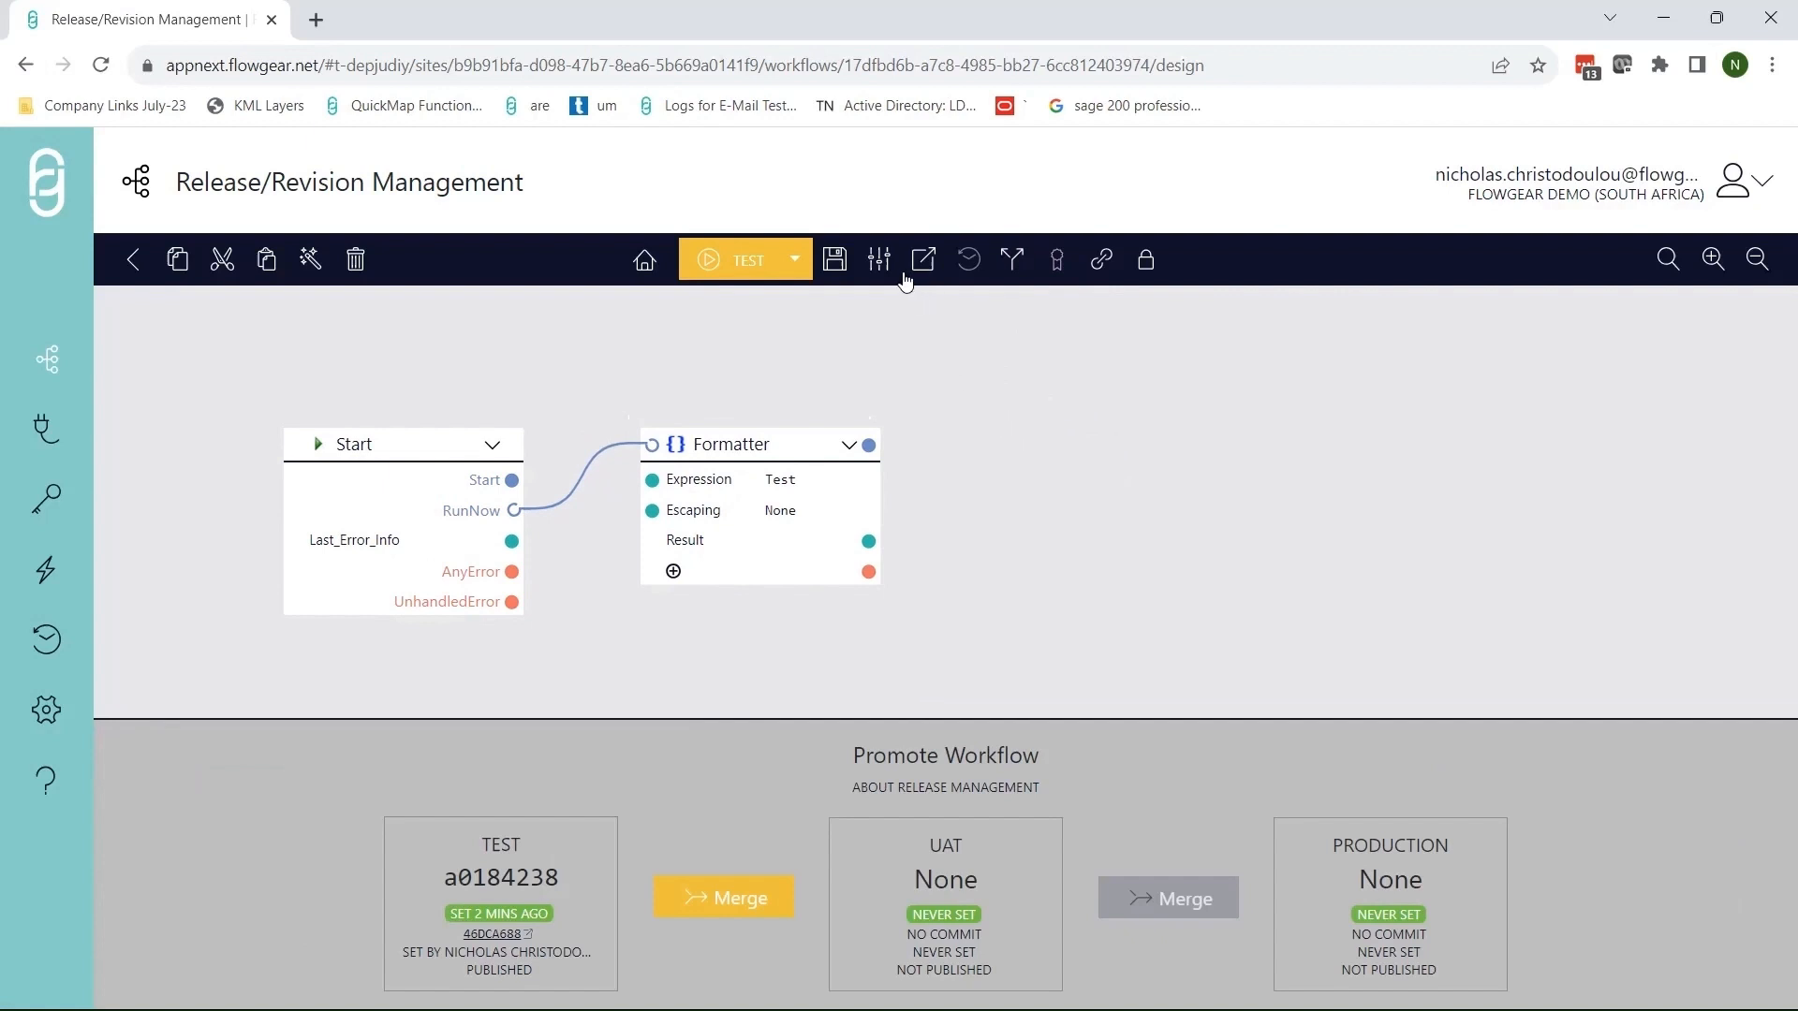
- Save the workflow with the change message "Test"
left_click(834, 259)
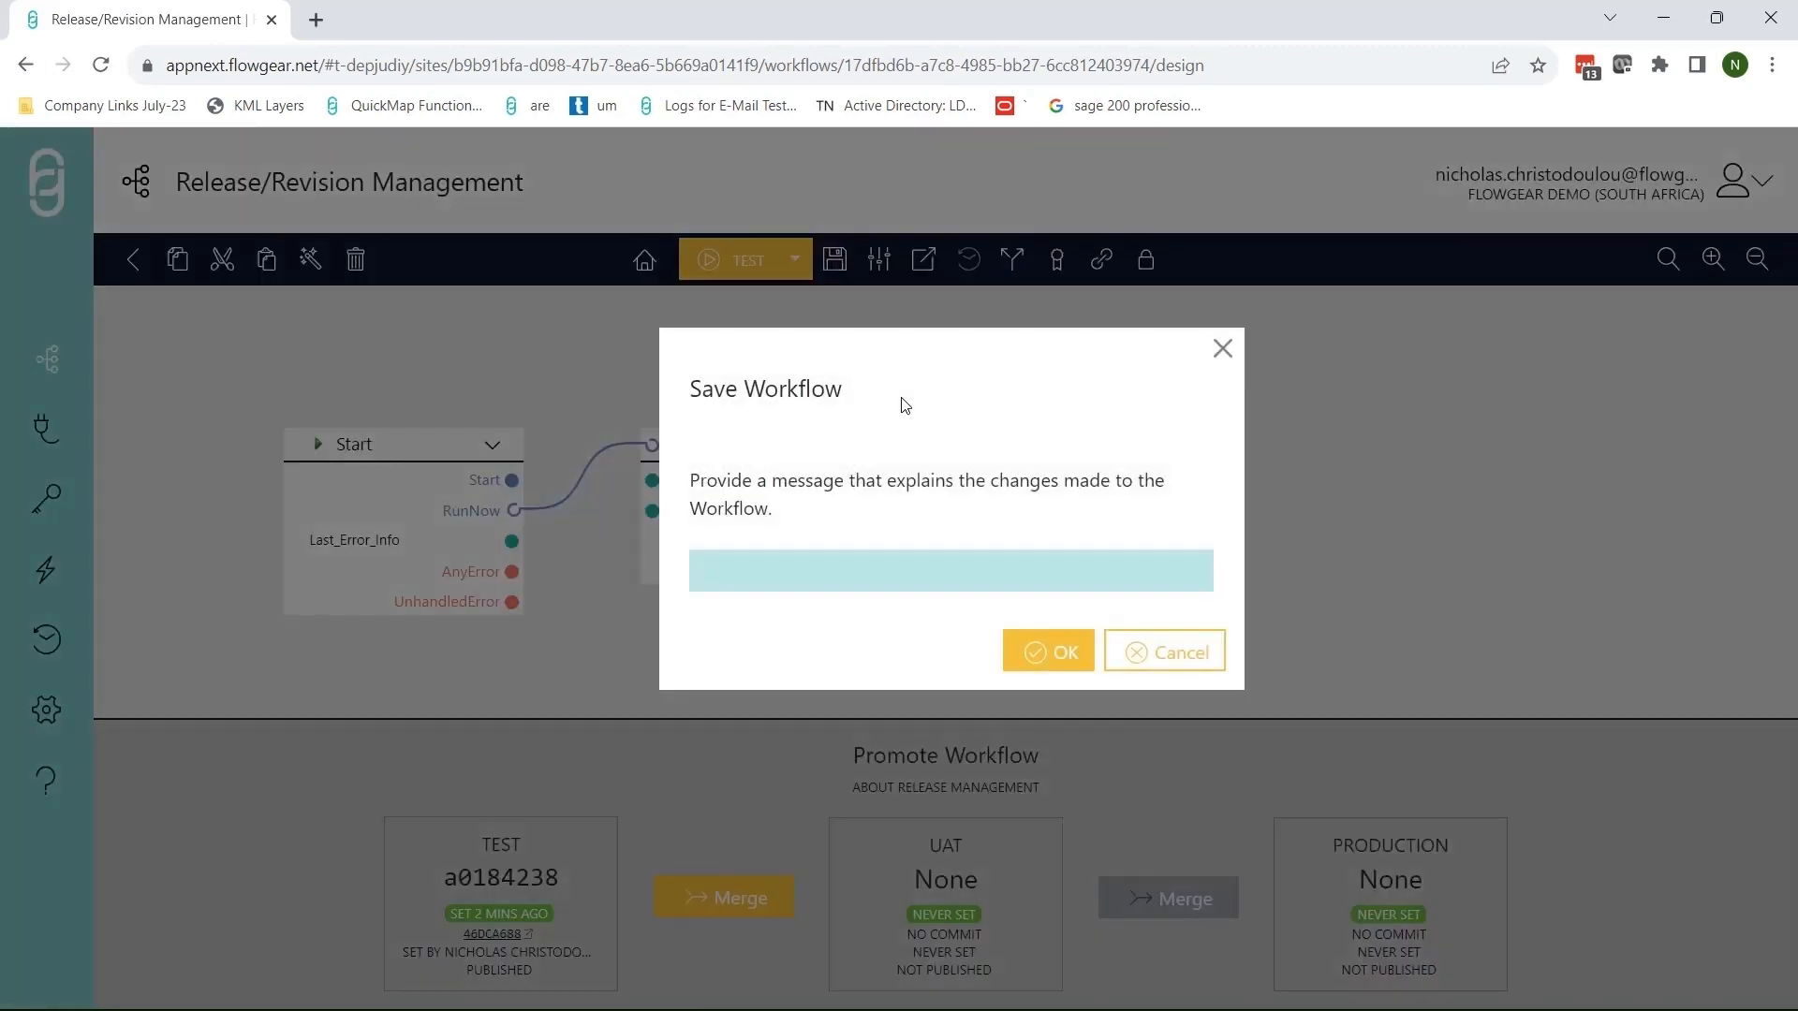
type("Test")
left_click(1040, 652)
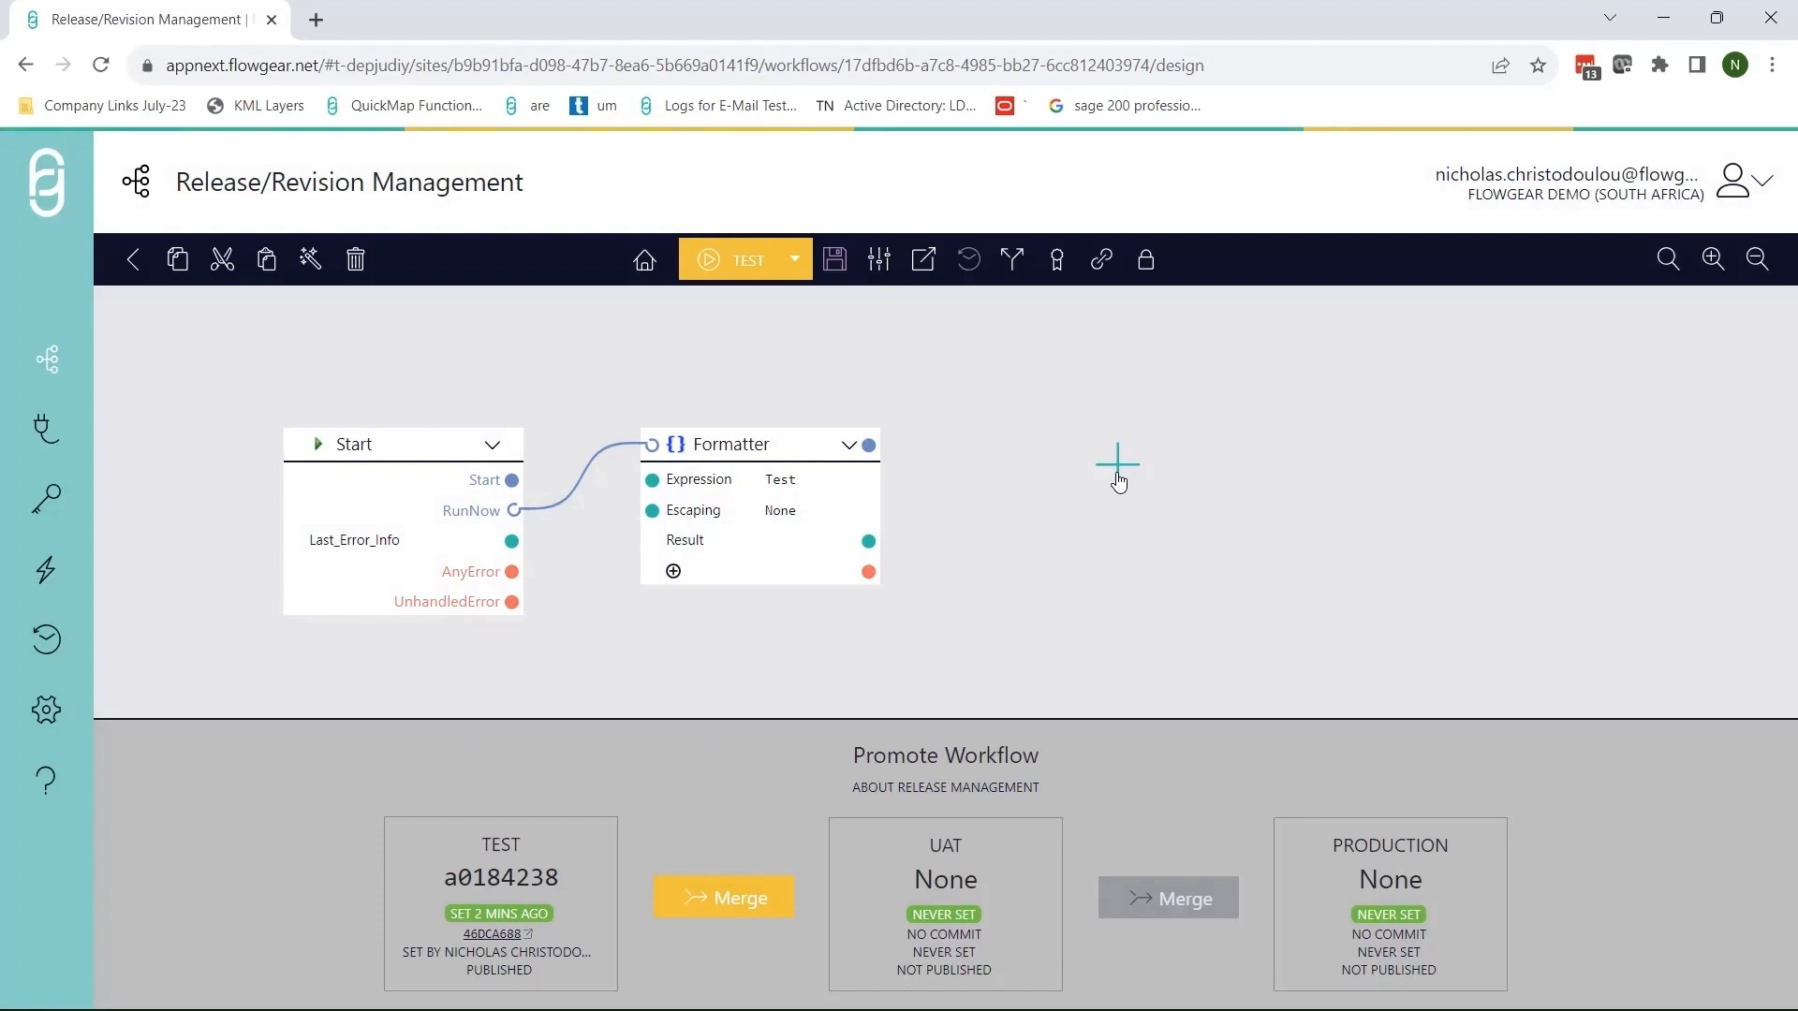
- From the workflow's promotion stages, open the TEST environment's commit on GitHub, examine its file changes and return to the Flowgear workflow
left_click(1065, 267)
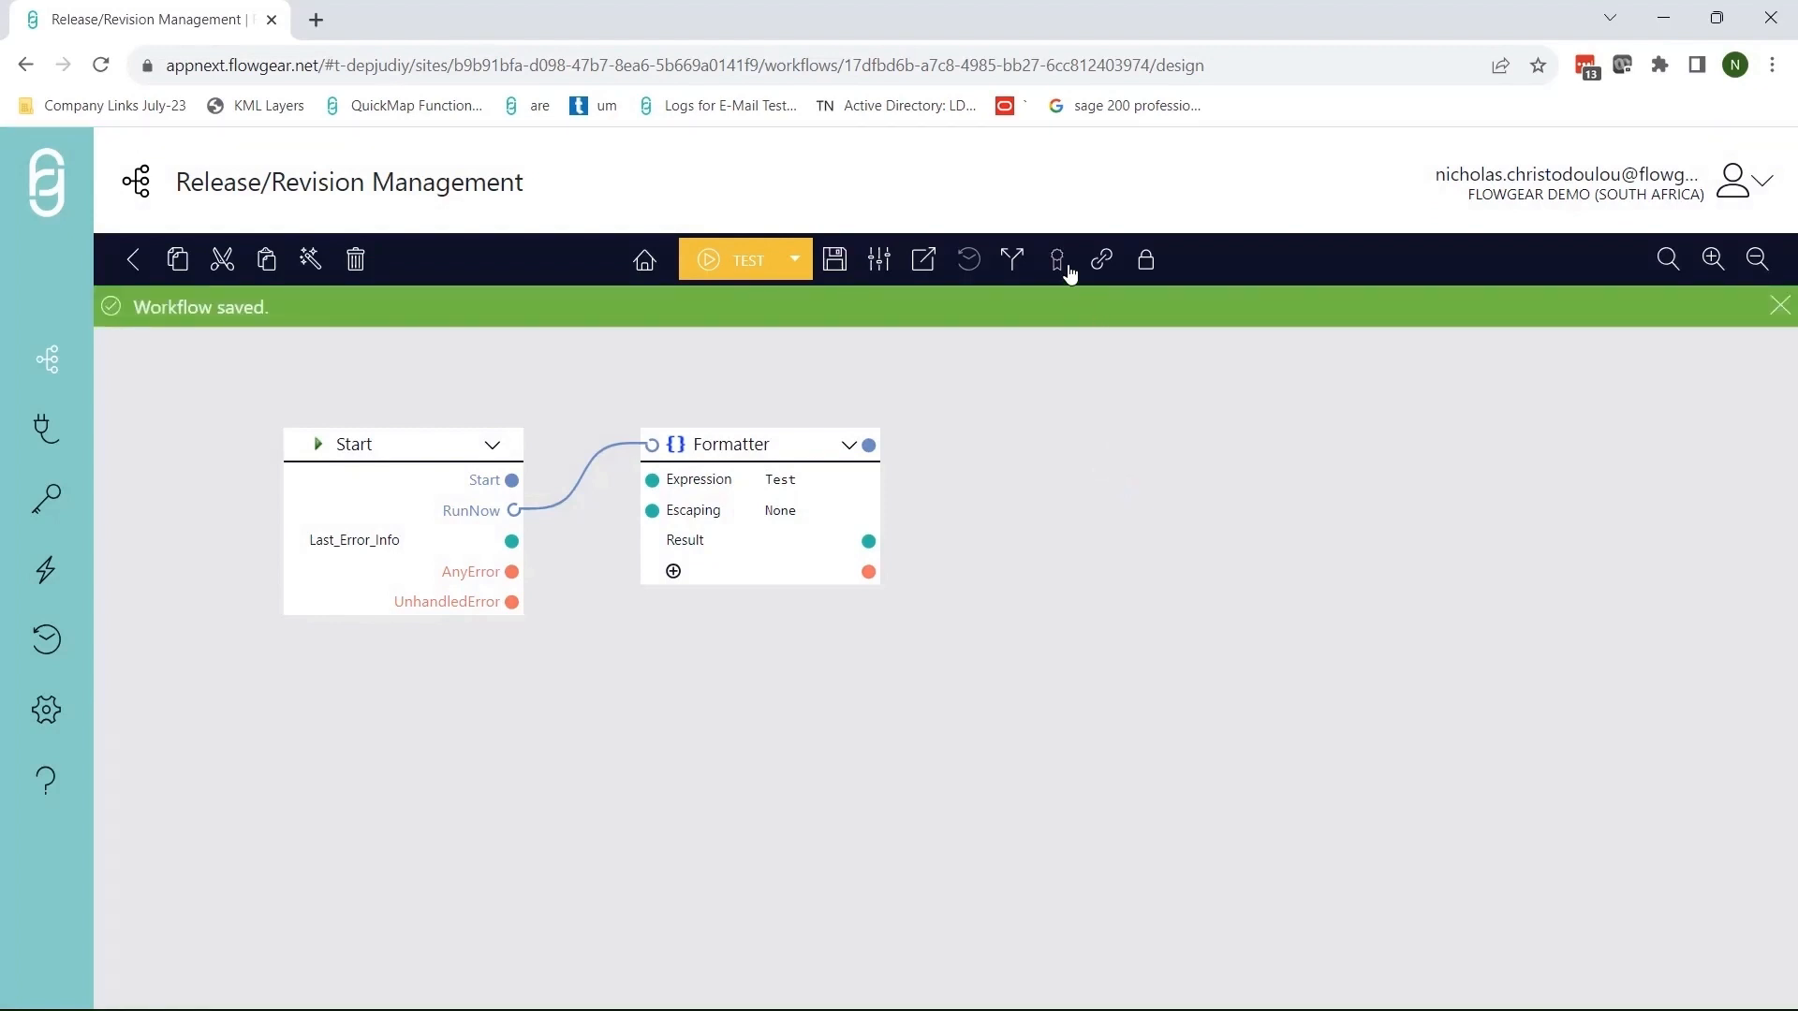
left_click(1069, 272)
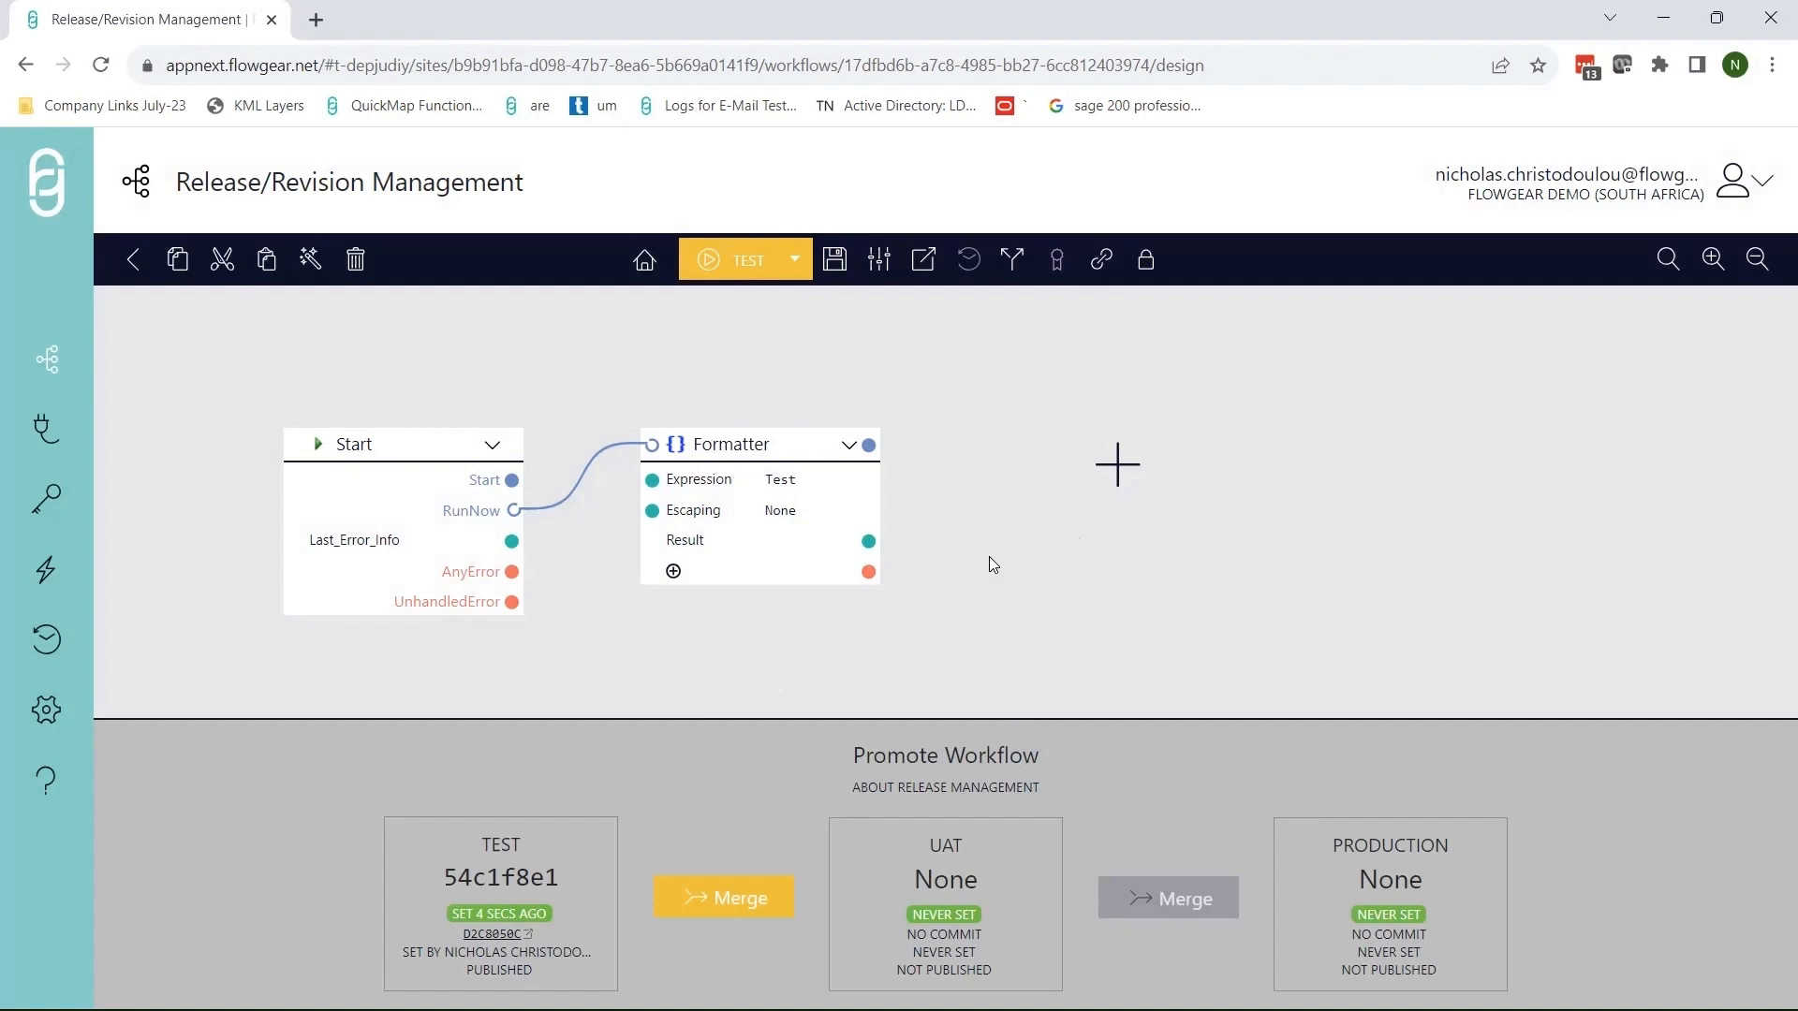
left_click(491, 936)
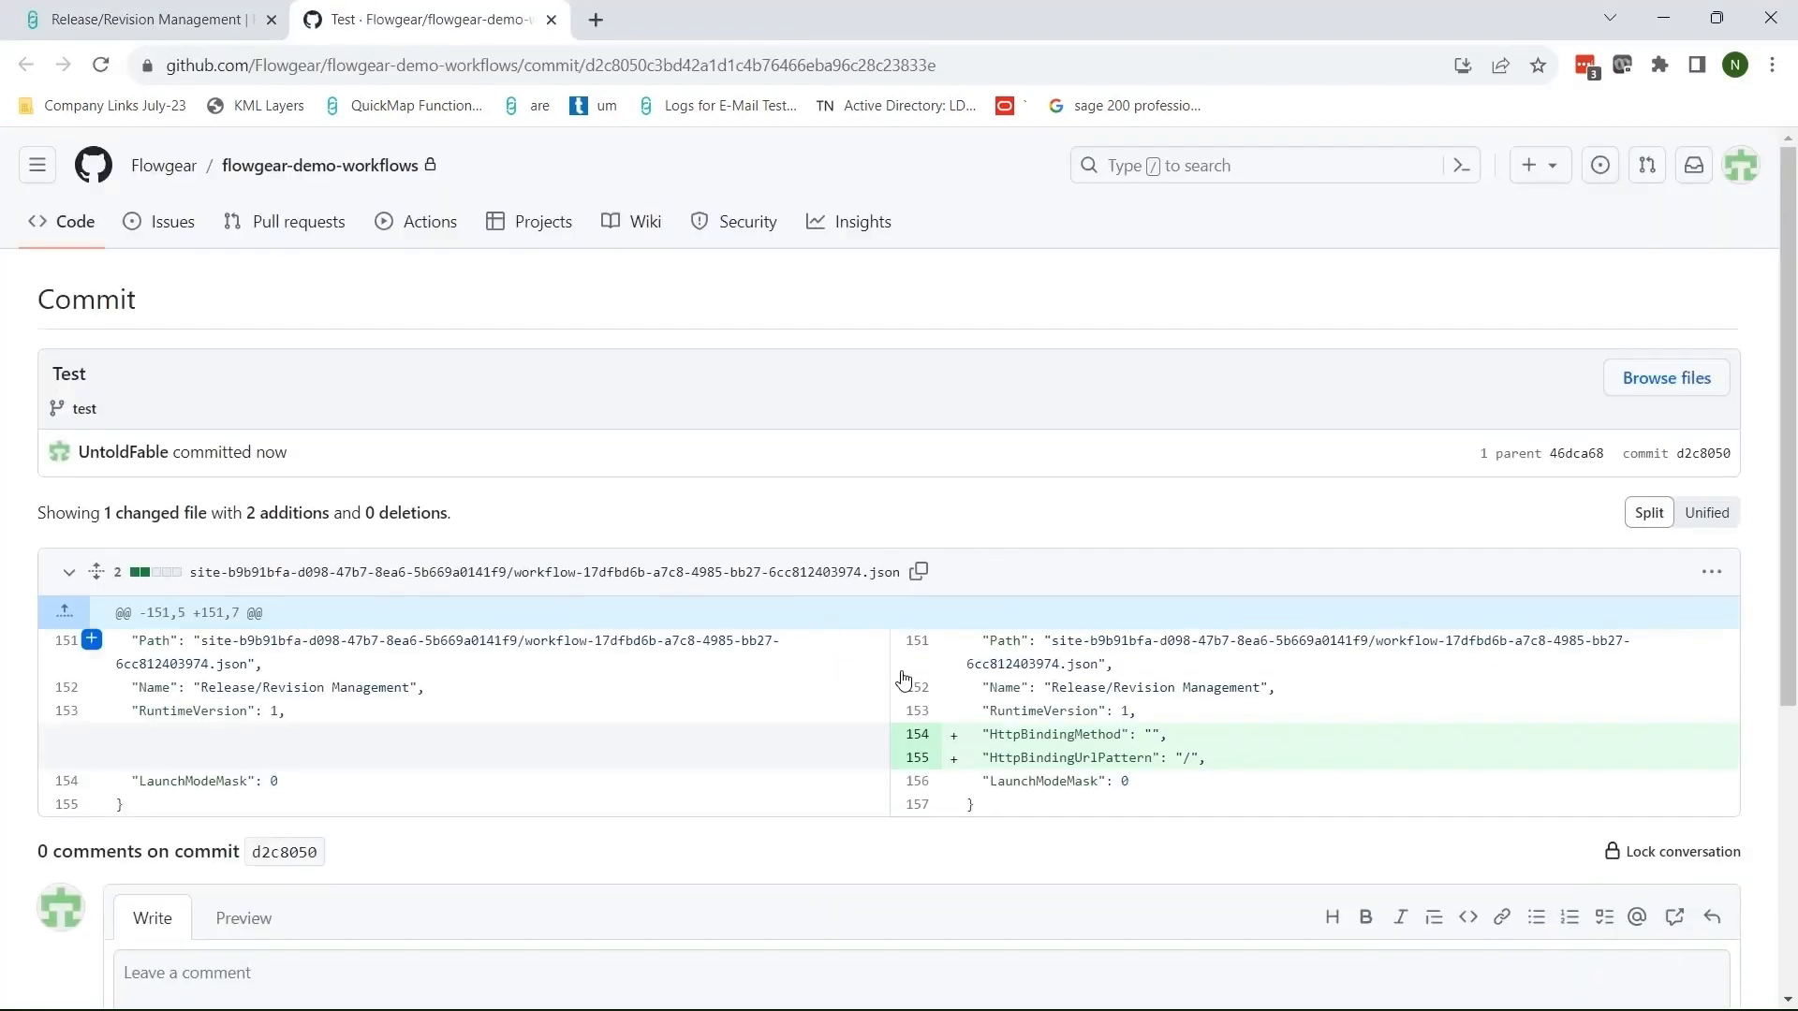
scroll(911, 683, "down", 3)
scroll(927, 646, "up", 2)
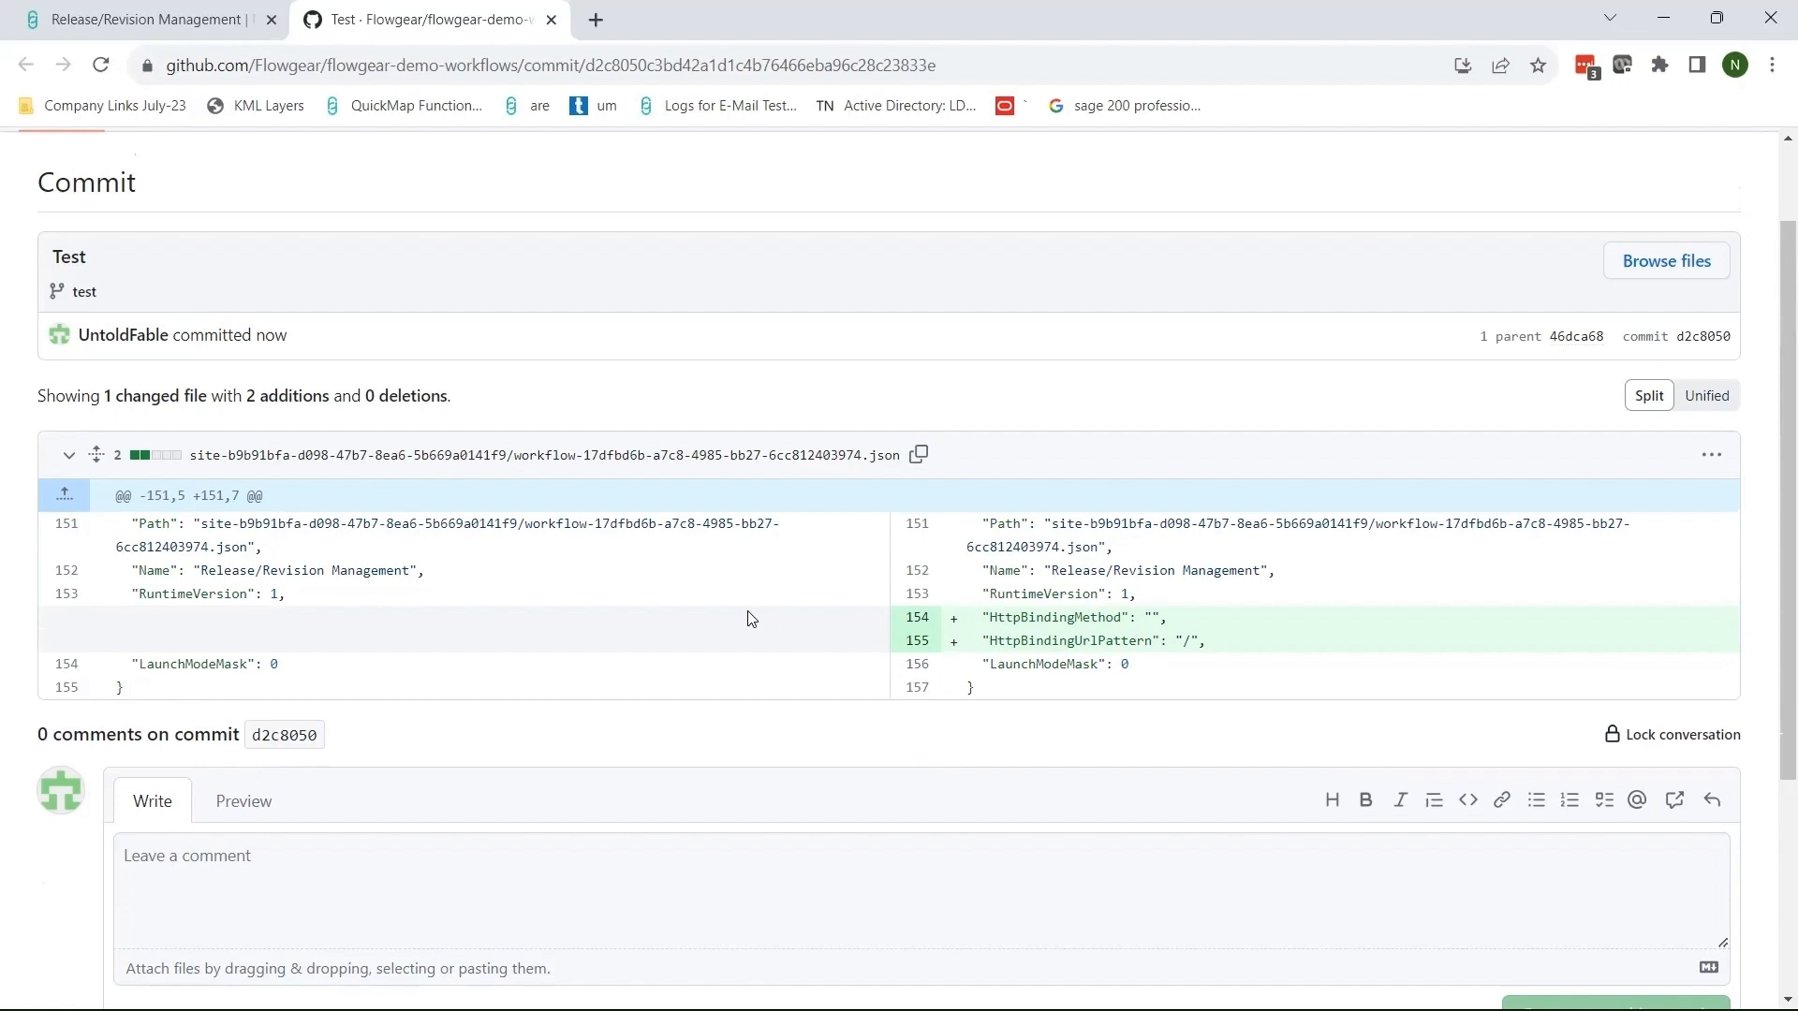
scroll(750, 618, "up", 2)
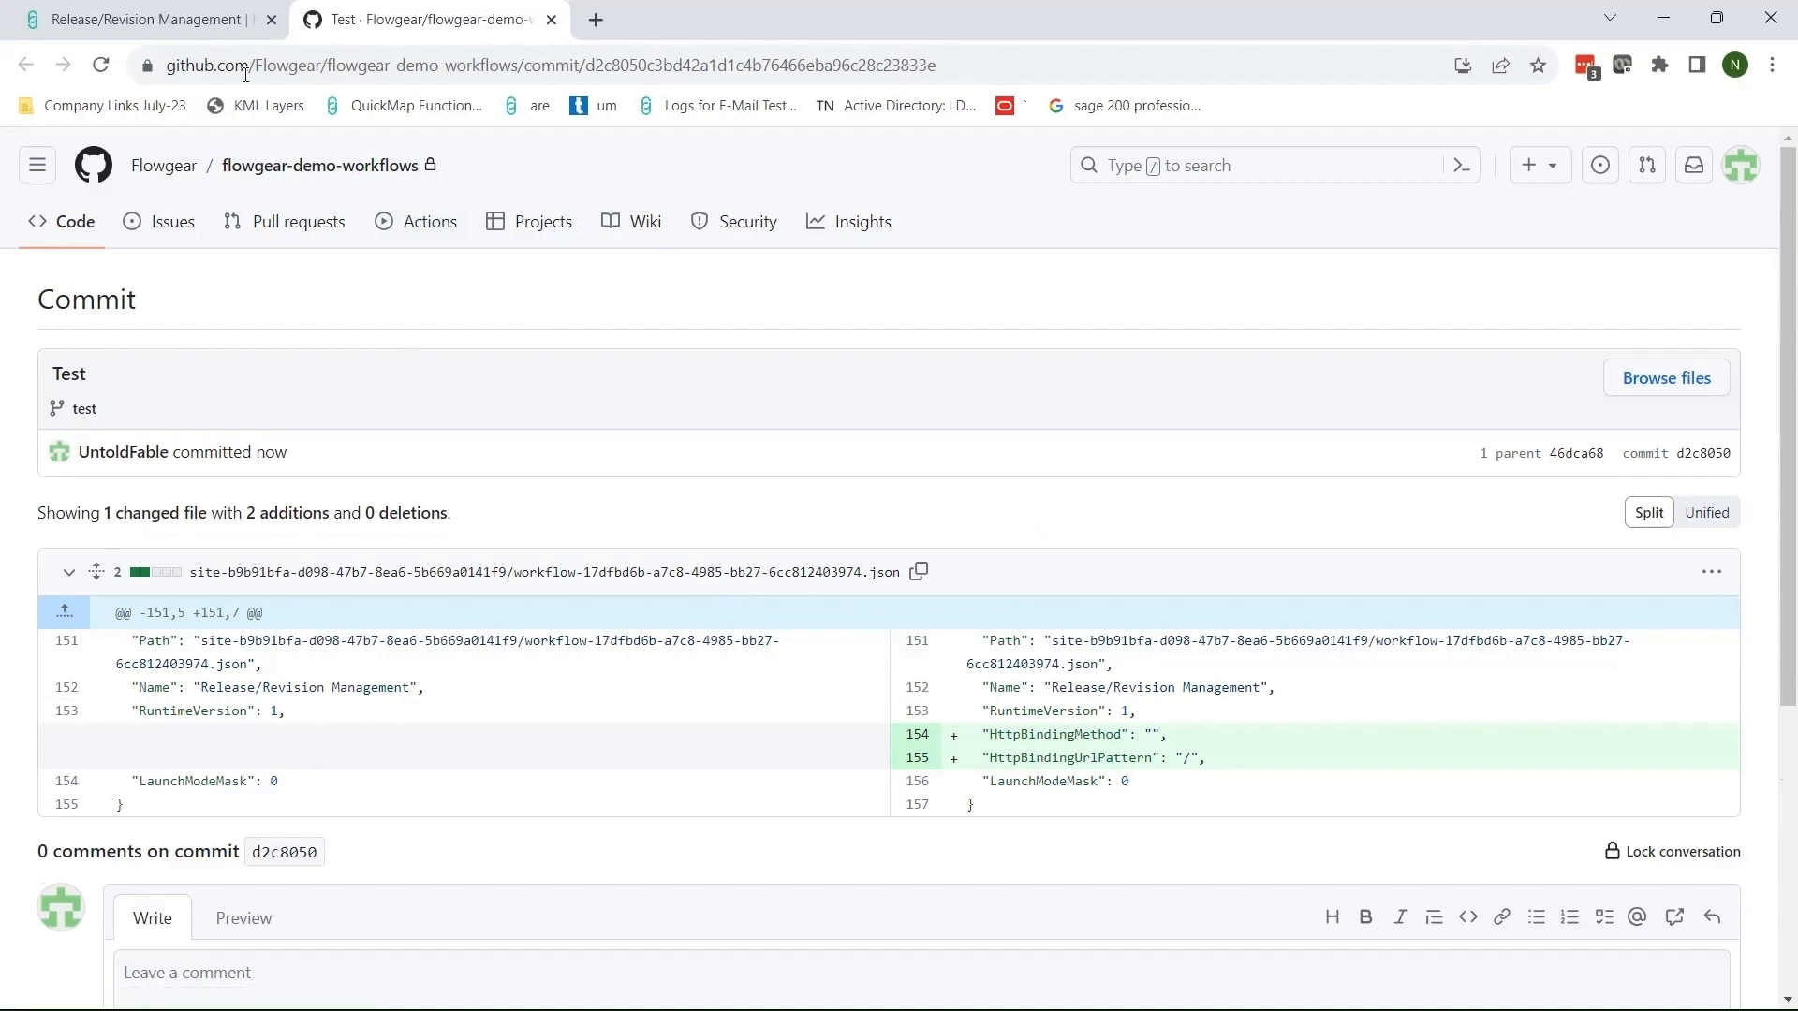
left_click(210, 29)
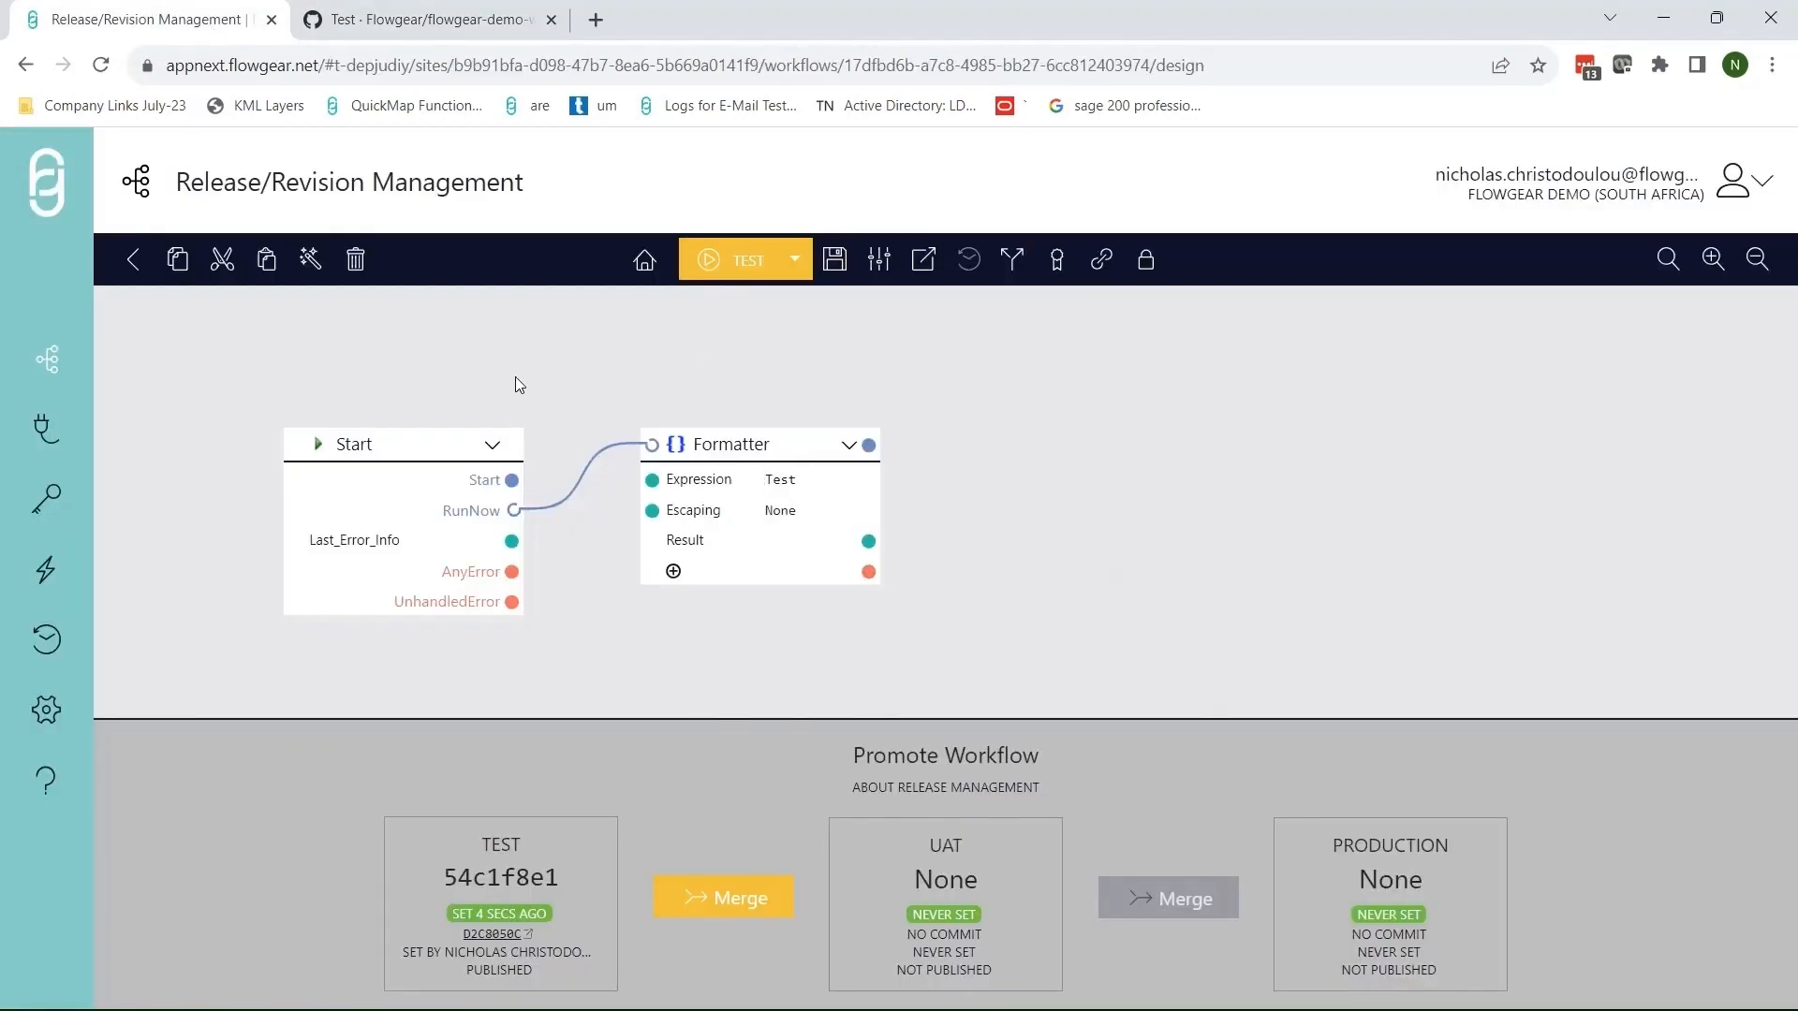